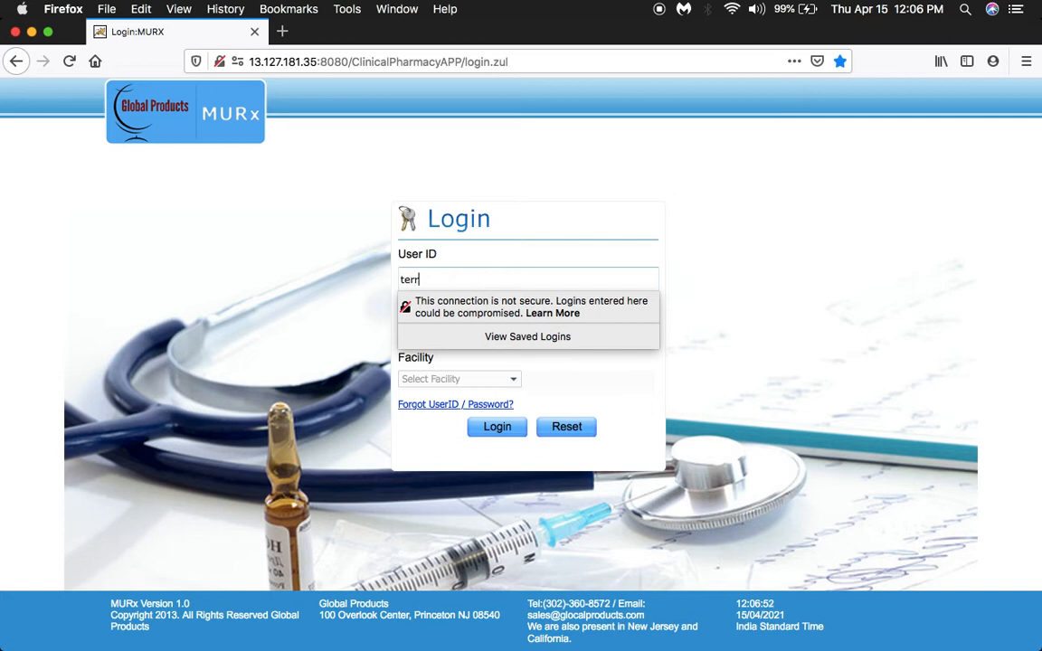
# Log in to the test facility with the user ID and account password, and decline to save the login.
pyautogui.press('Tab')
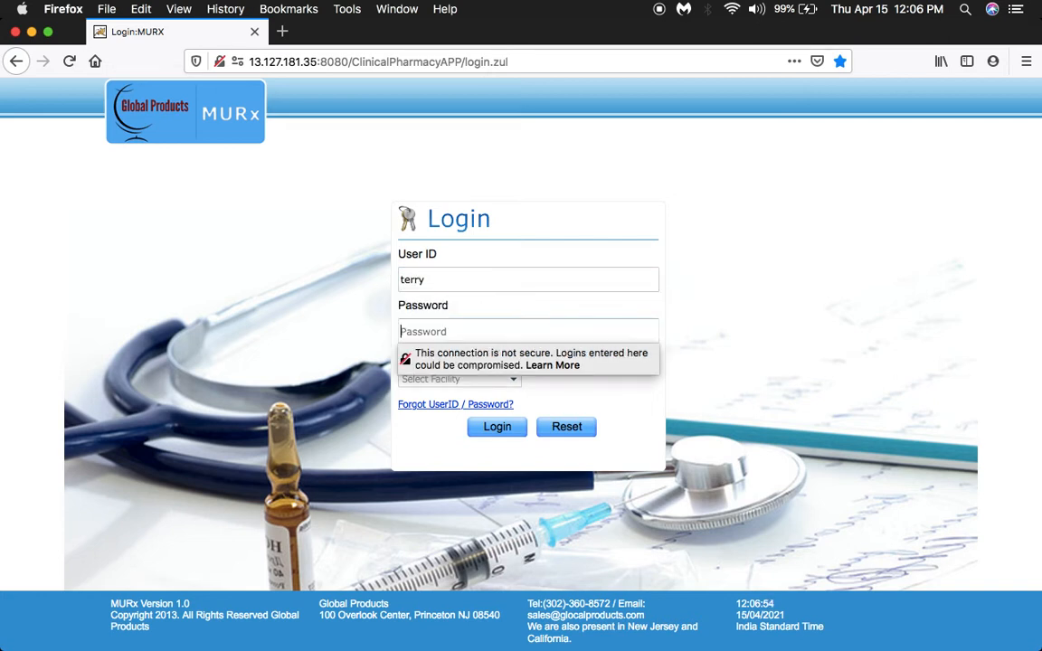
pyautogui.write('•••••••')
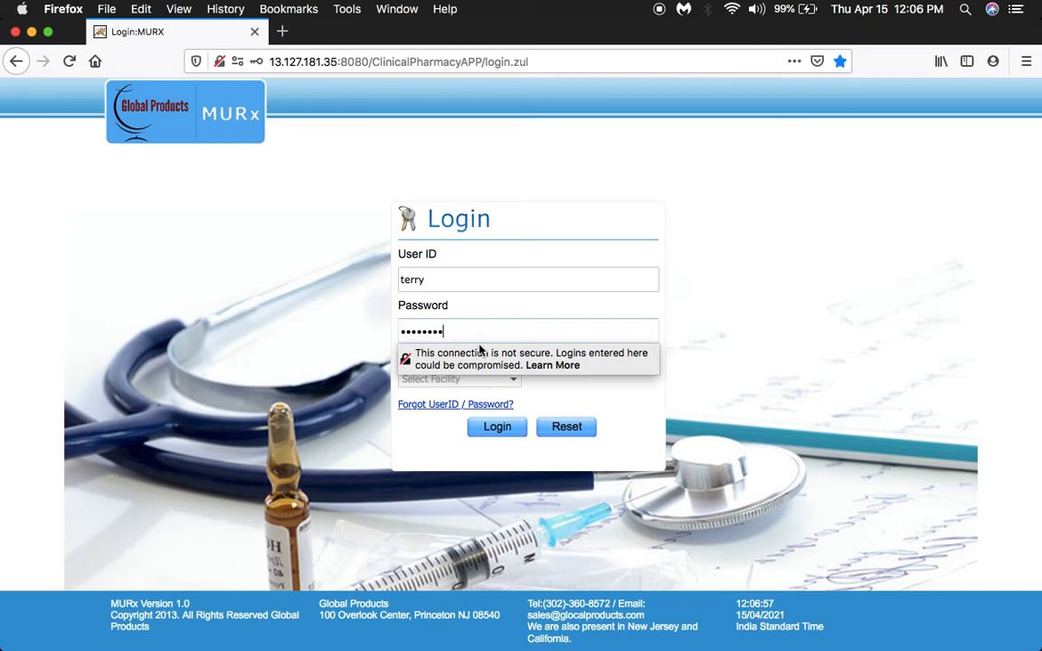
pyautogui.click(493, 427)
pyautogui.click(493, 429)
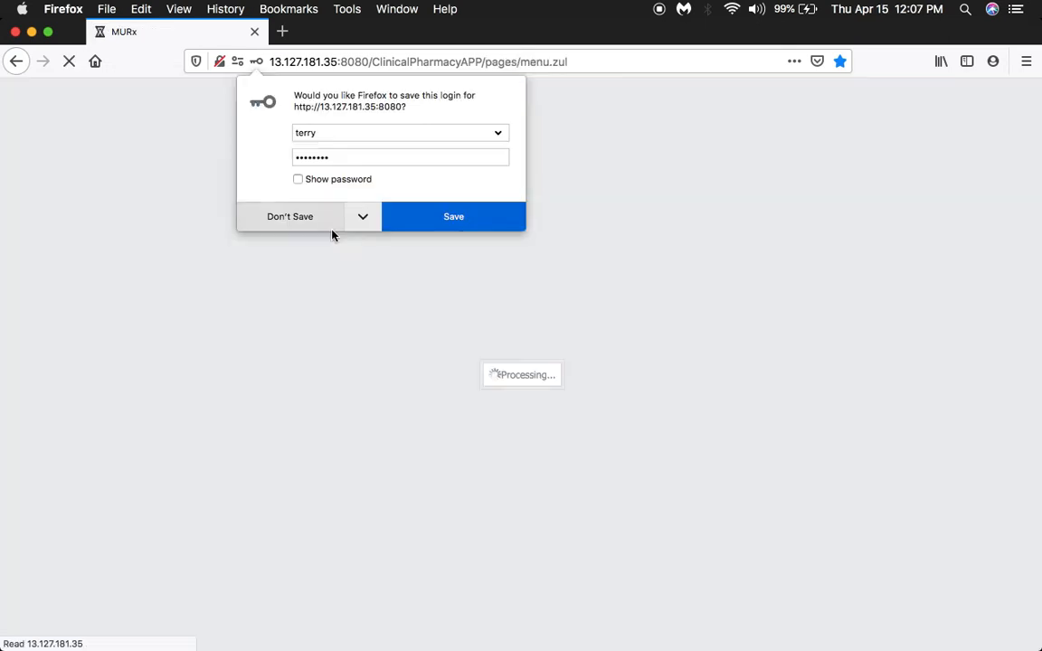
pyautogui.click(307, 218)
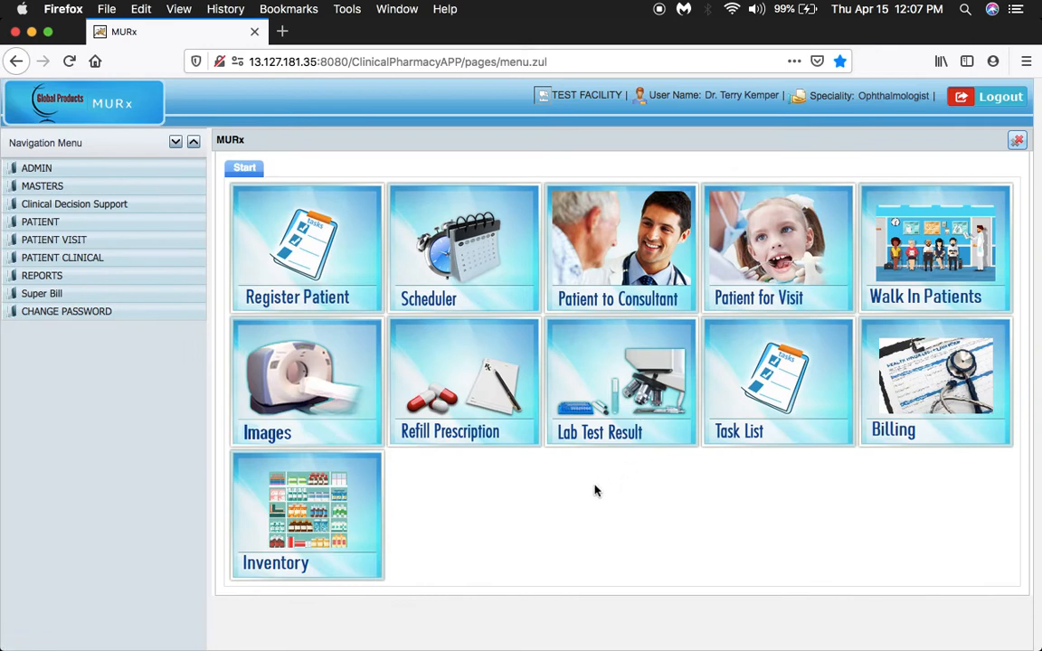
# Open the clinical record of the in-progress patient from the Patient to Consultant list.
pyautogui.click(176, 143)
pyautogui.click(176, 143)
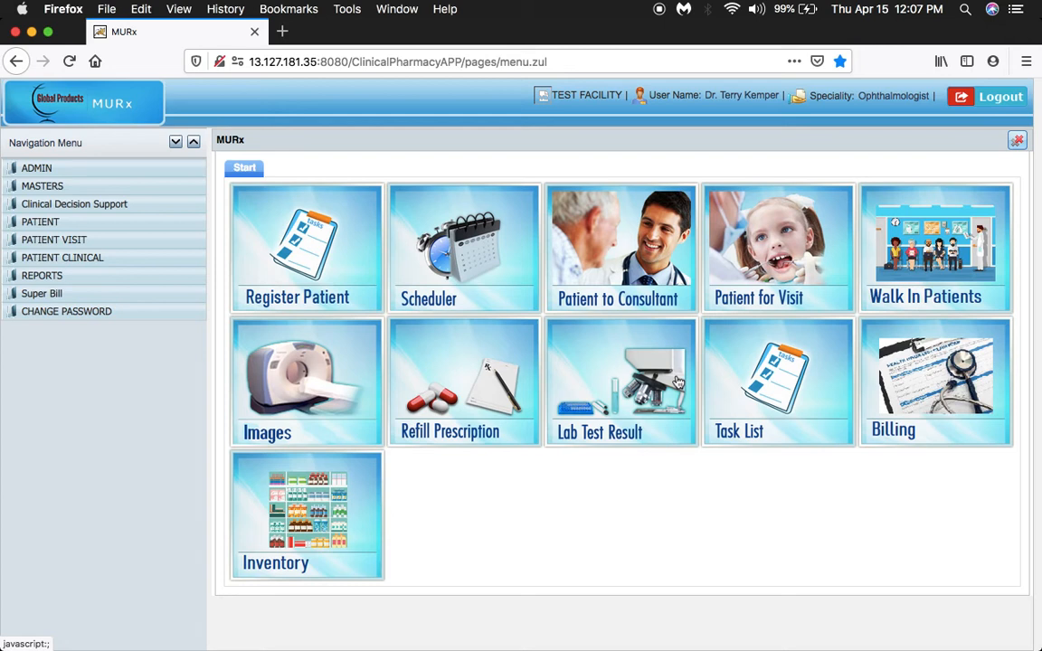
pyautogui.click(620, 271)
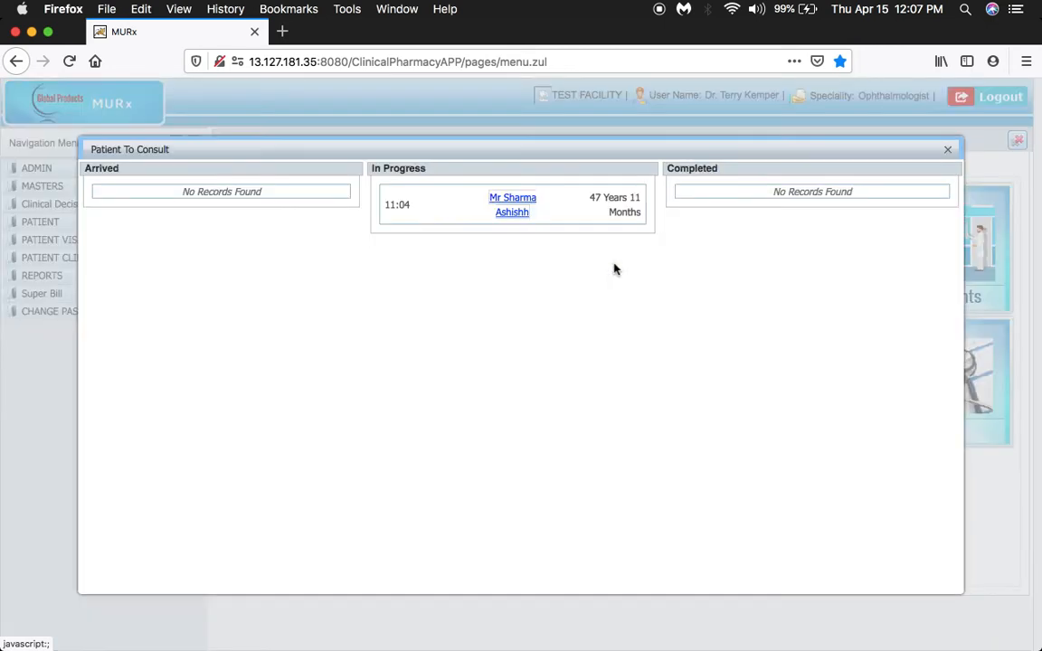
pyautogui.click(506, 206)
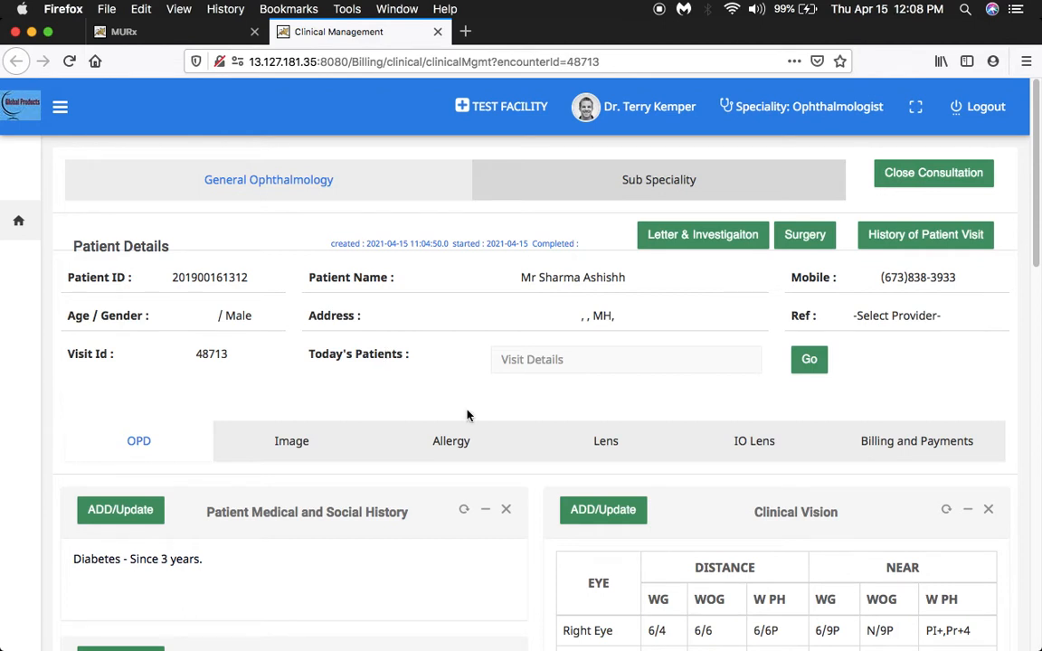
# Review the patient's Medical and Social History form and close it without changing anything.
pyautogui.scroll(-2, 1034, 281)
pyautogui.moveTo(1038, 280); pyautogui.dragTo(1037, 306)
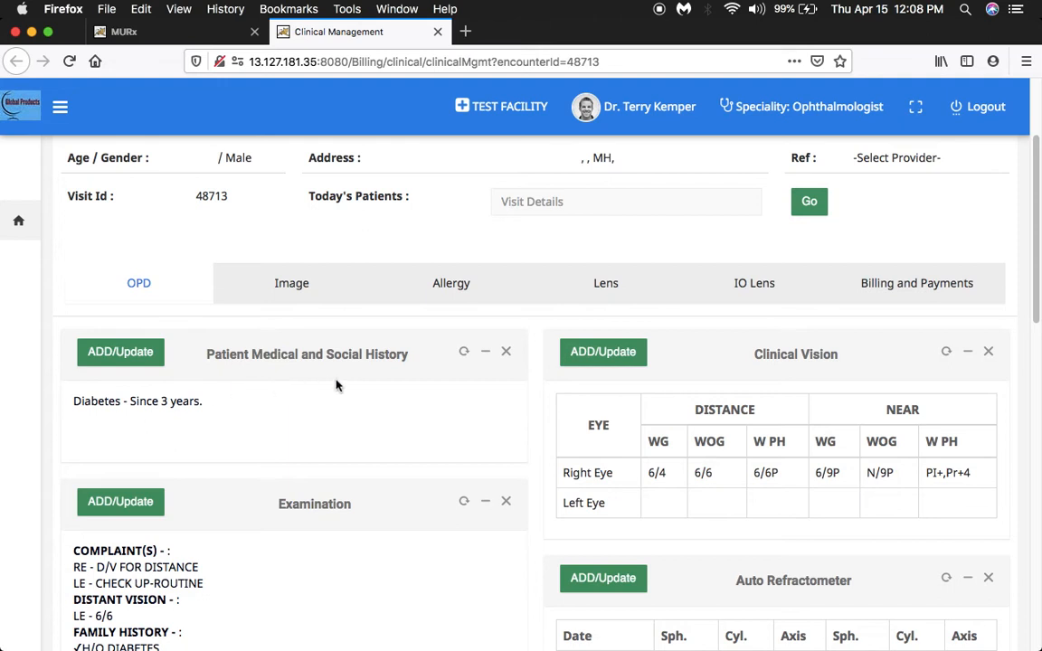
pyautogui.scroll(1, 335, 386)
pyautogui.scroll(-2, 339, 389)
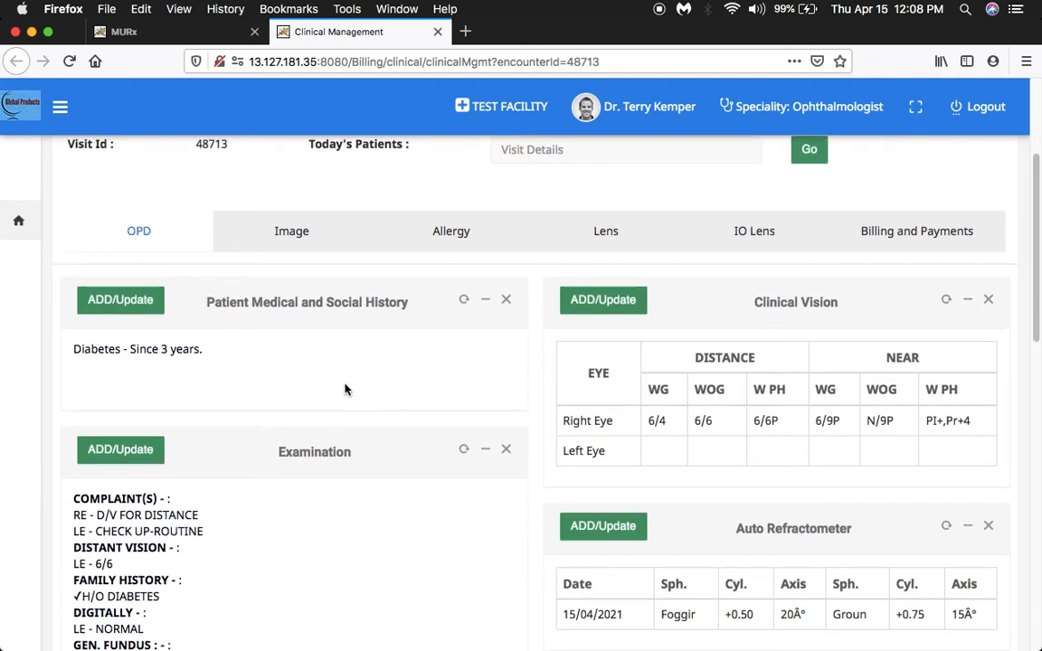
pyautogui.click(116, 308)
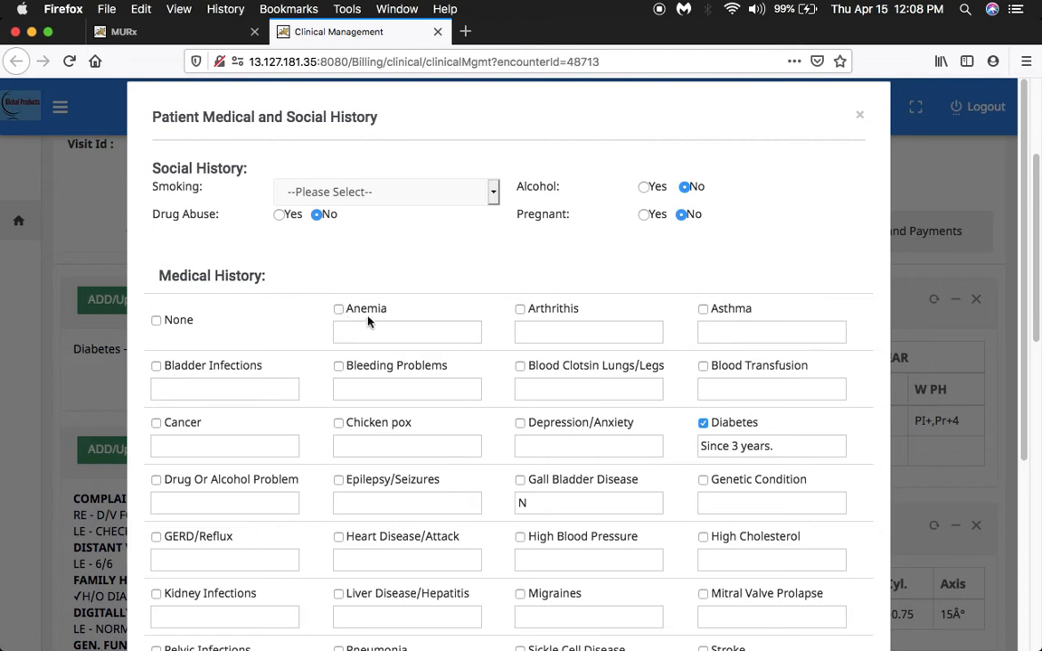
pyautogui.click(543, 447)
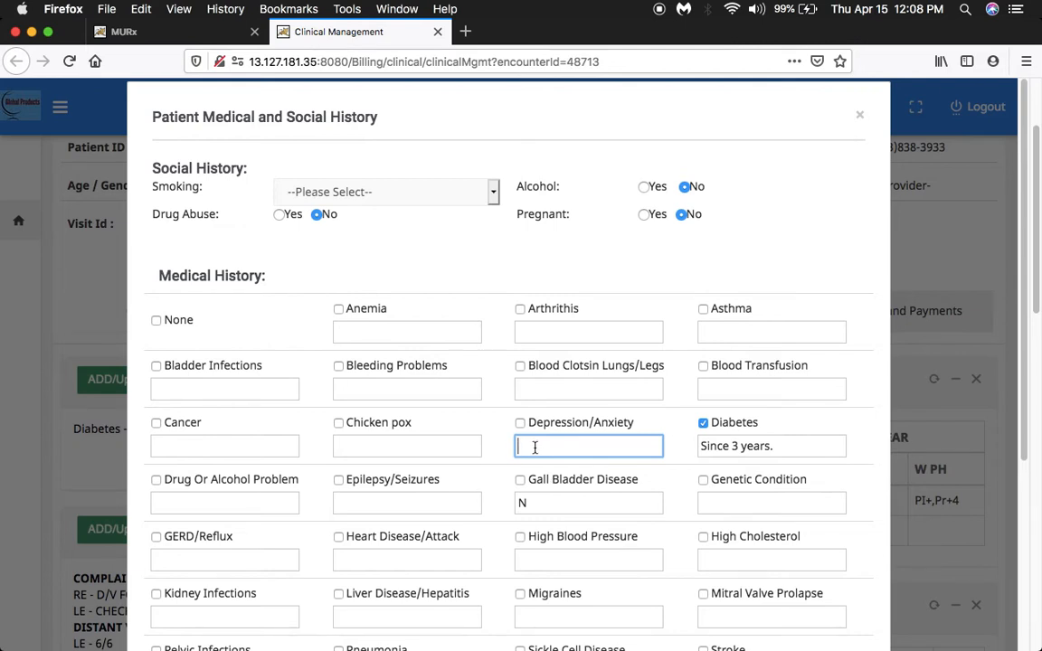
pyautogui.click(859, 115)
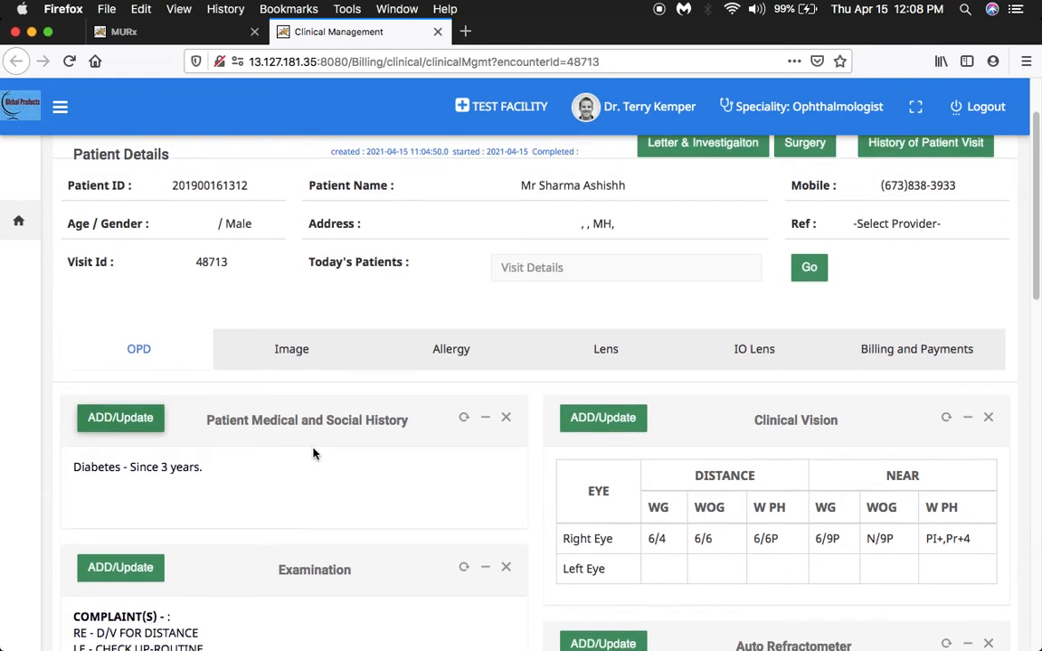
# Open the patient's Examination section for updating and look through the complaint symptoms.
pyautogui.scroll(-3, 314, 454)
pyautogui.scroll(-3, 314, 454)
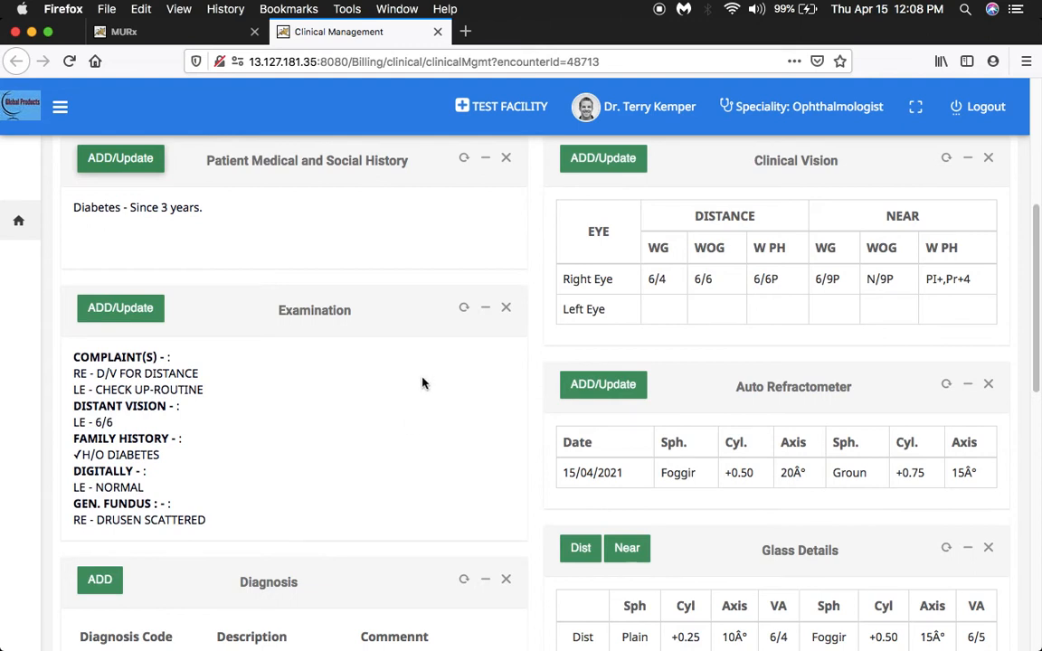
pyautogui.click(121, 310)
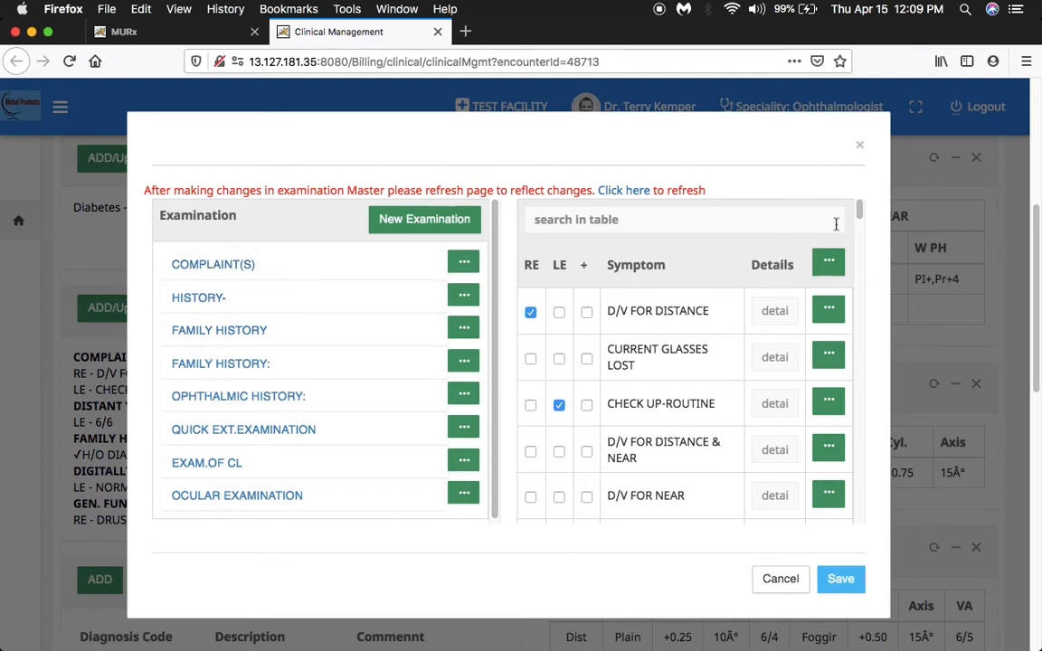
pyautogui.moveTo(858, 208); pyautogui.dragTo(858, 242)
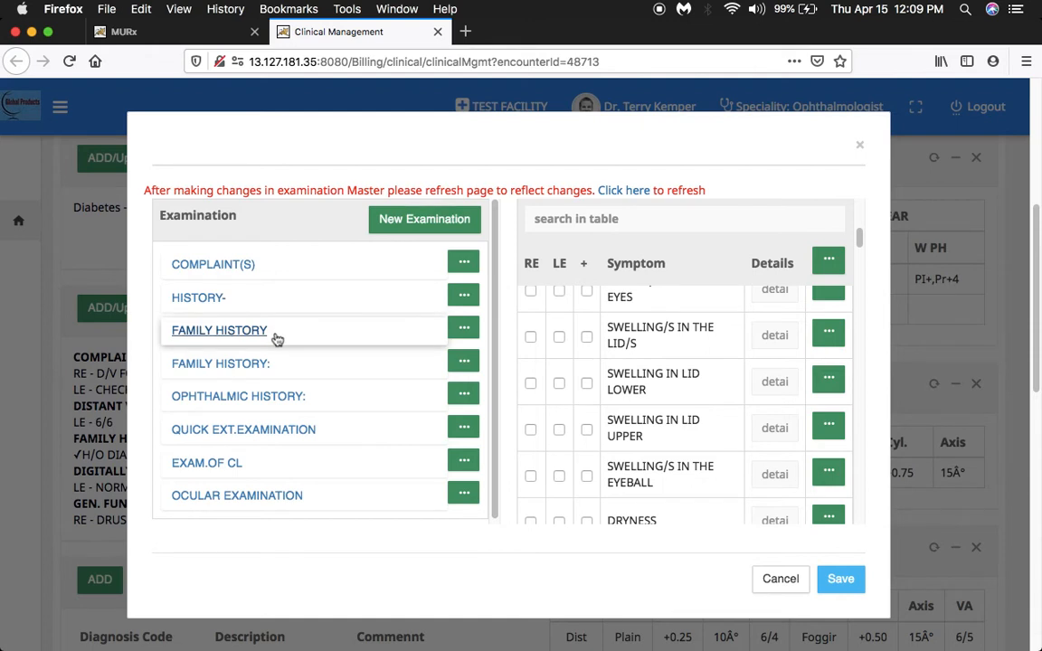
# Expand Ophthalmic History and look through the symptom list for Cataract Surgery.
pyautogui.click(261, 400)
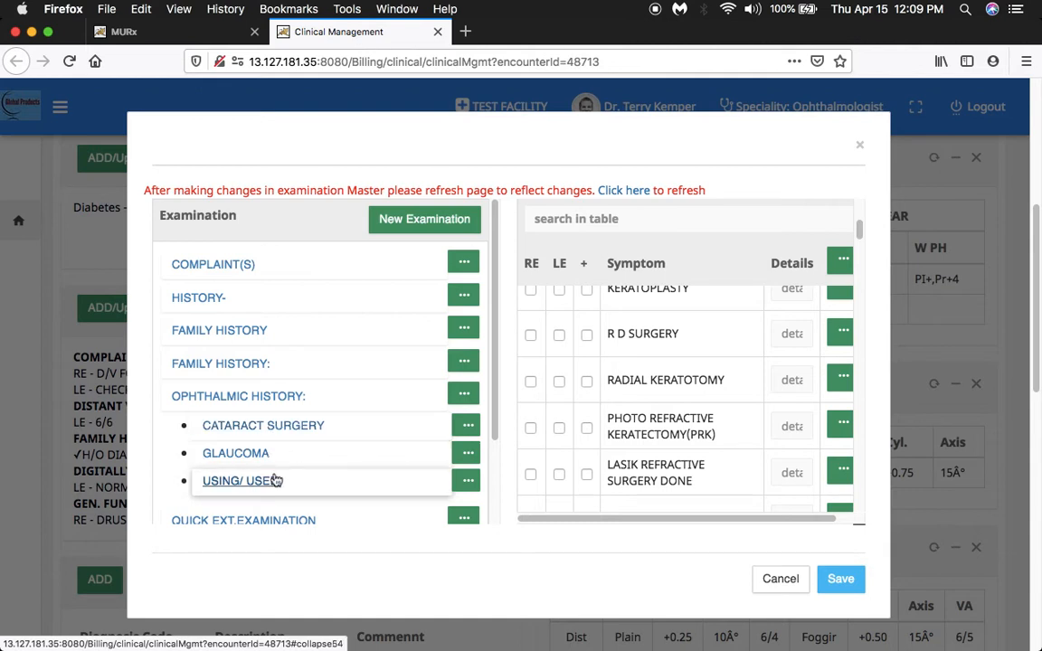
pyautogui.click(275, 429)
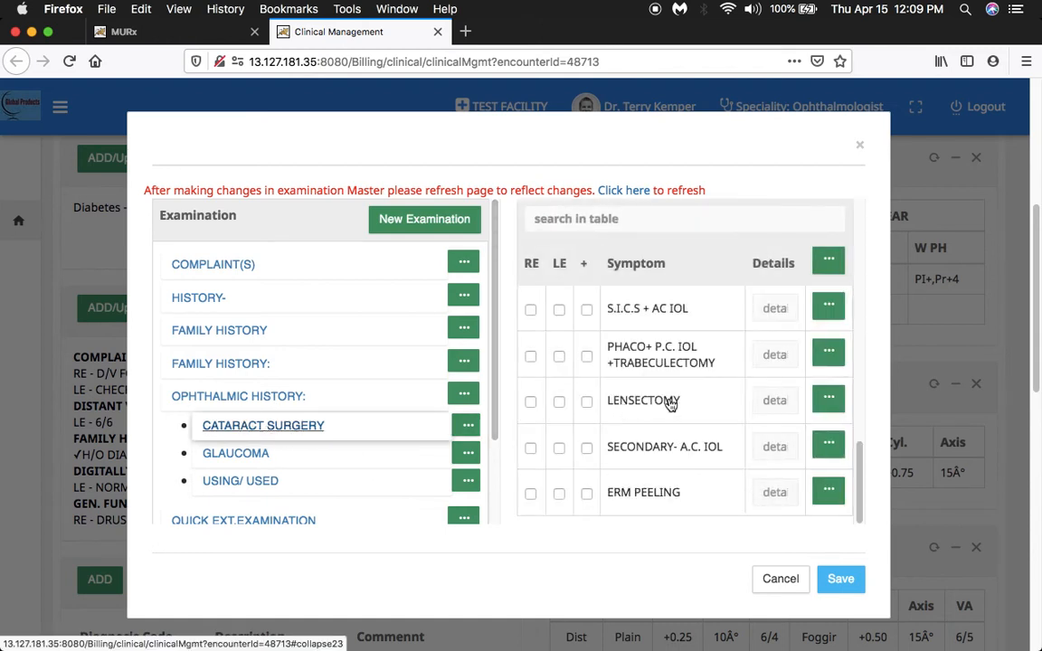
pyautogui.scroll(1, 701, 418)
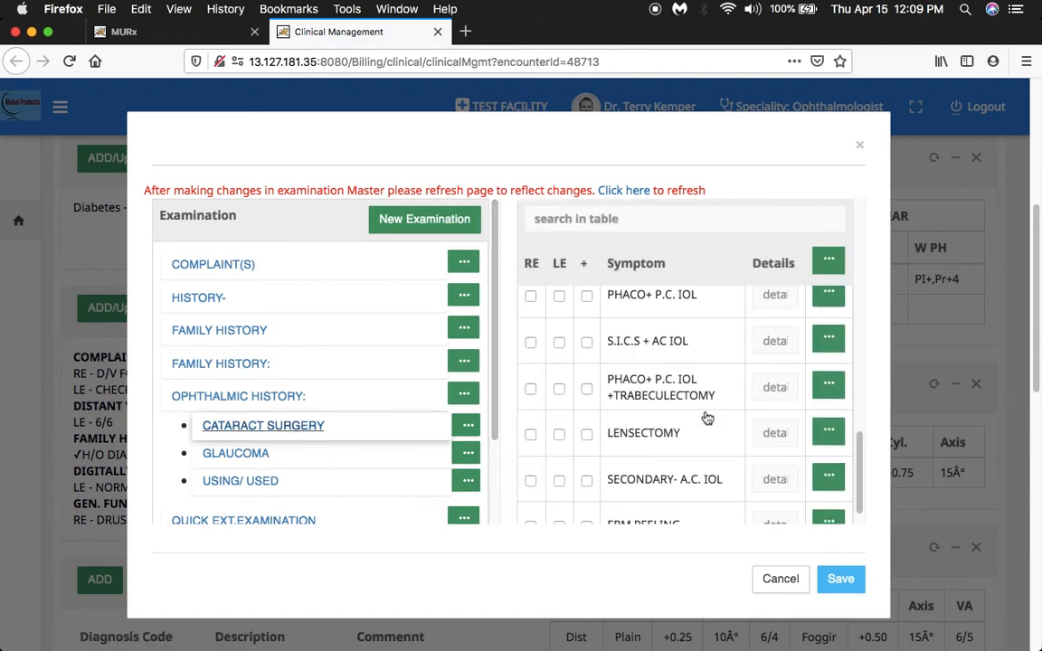
pyautogui.scroll(-1, 707, 418)
pyautogui.scroll(10, 707, 418)
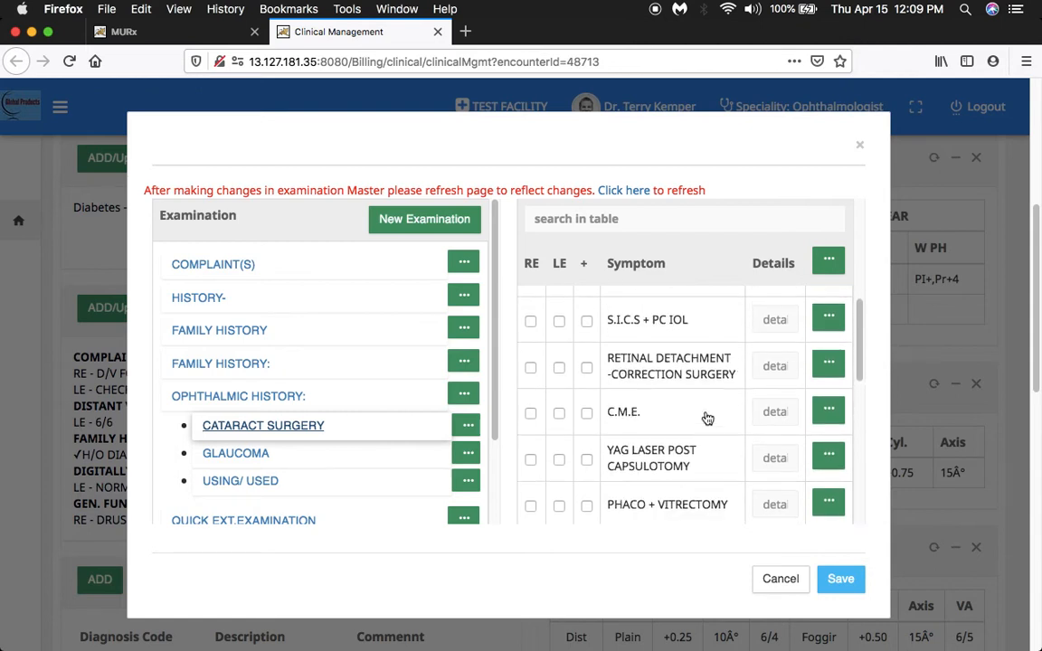
pyautogui.scroll(3, 707, 418)
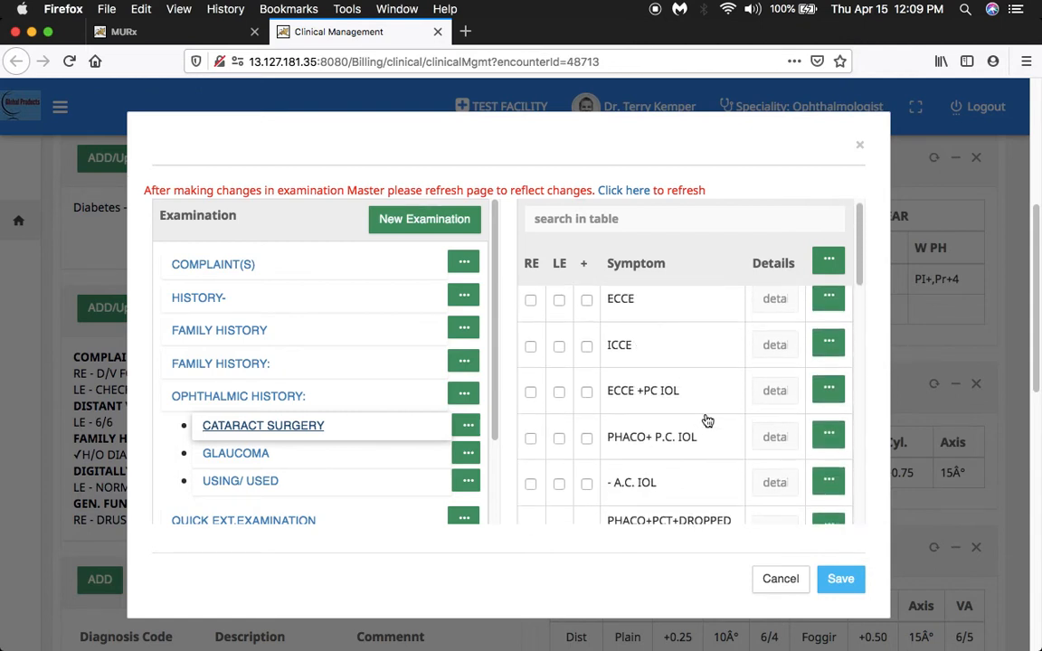
pyautogui.moveTo(496, 420); pyautogui.dragTo(486, 507)
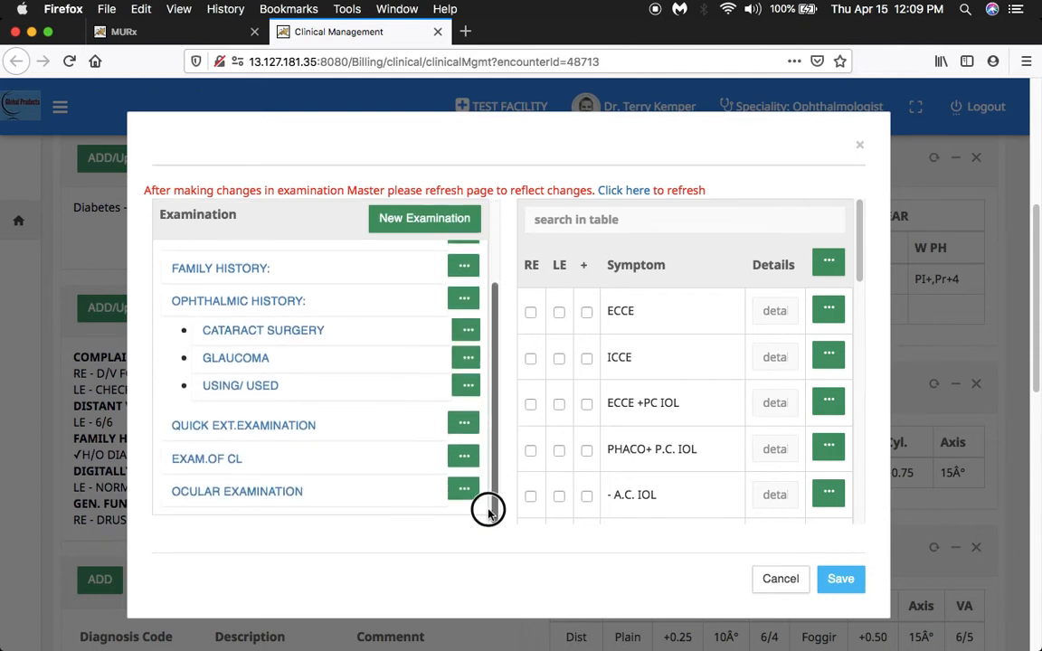
# Expand Ocular Examination and display the symptoms for Ext. Exam.
pyautogui.click(251, 496)
pyautogui.moveTo(496, 340); pyautogui.dragTo(486, 414)
pyautogui.scroll(1, 339, 456)
pyautogui.scroll(5, 339, 457)
pyautogui.scroll(-6, 337, 456)
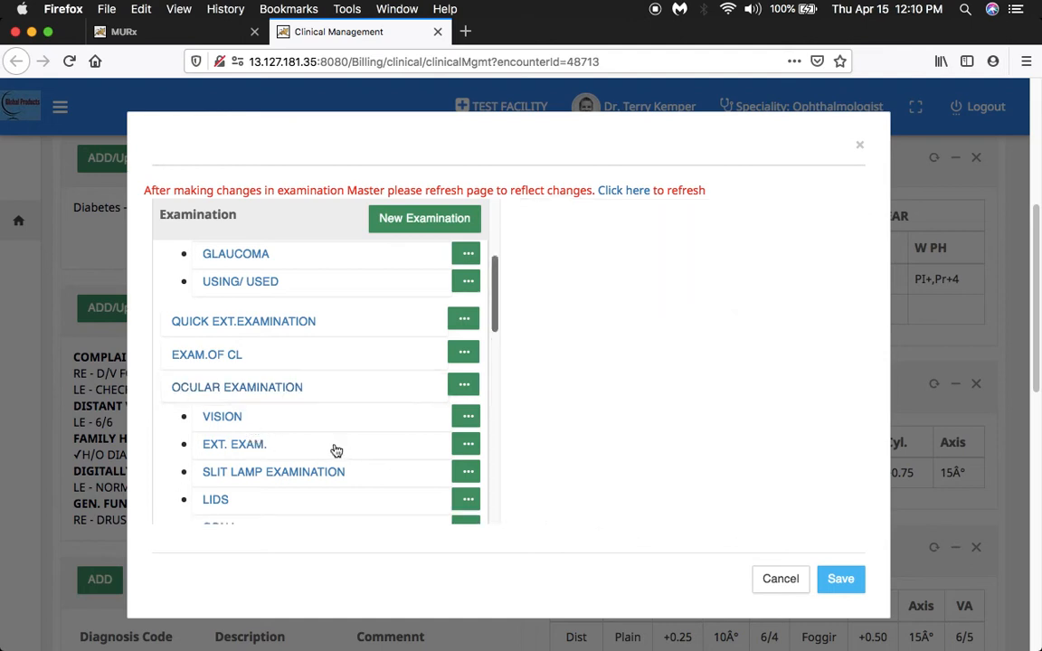
pyautogui.click(256, 452)
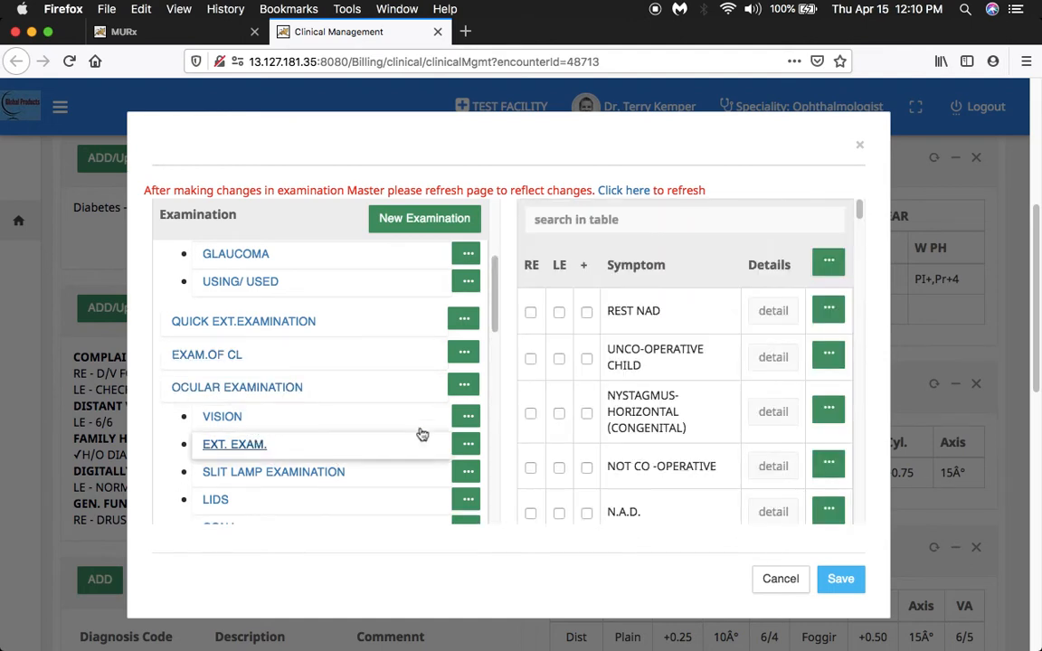
# Expand Vision to view the Colour Vision symptoms, and display the symptoms for Lids.
pyautogui.moveTo(500, 321); pyautogui.dragTo(491, 346)
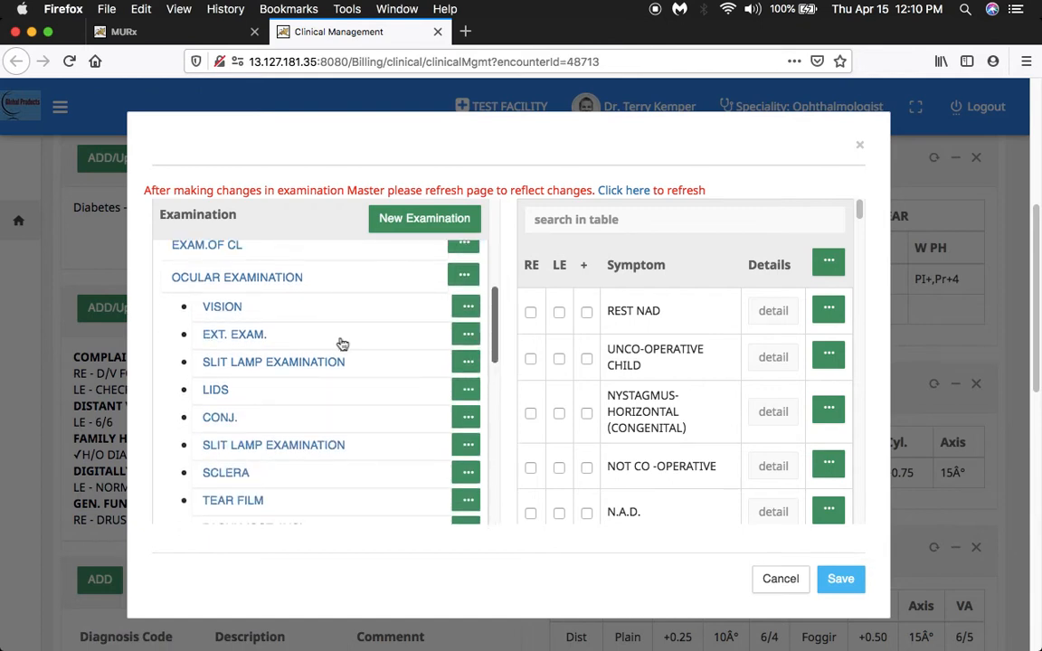
pyautogui.click(226, 309)
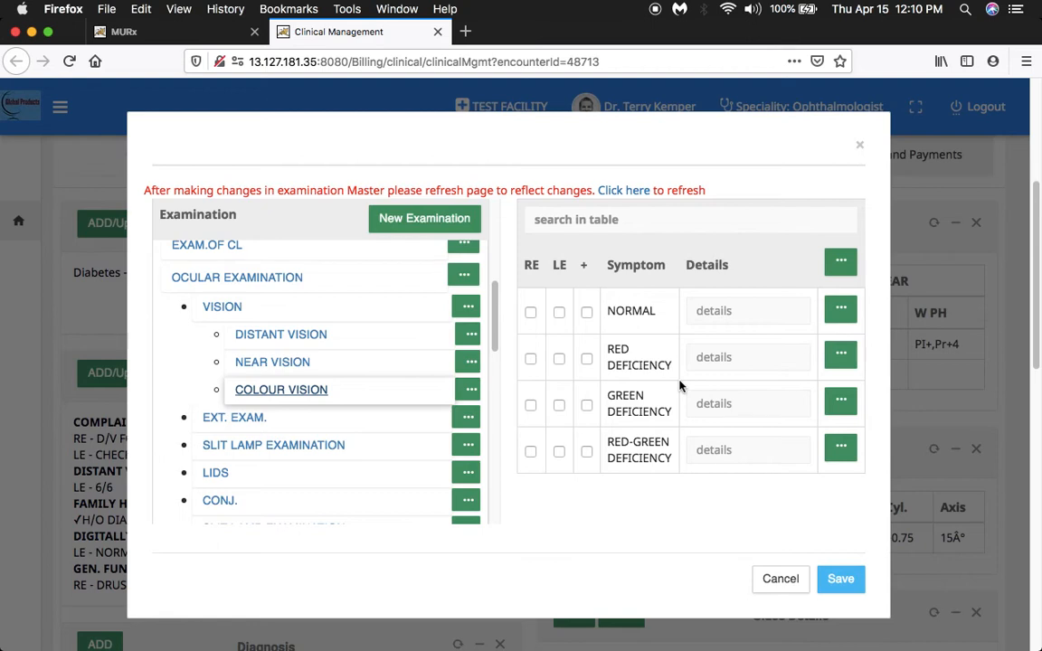
pyautogui.moveTo(494, 336); pyautogui.dragTo(493, 368)
pyautogui.click(218, 371)
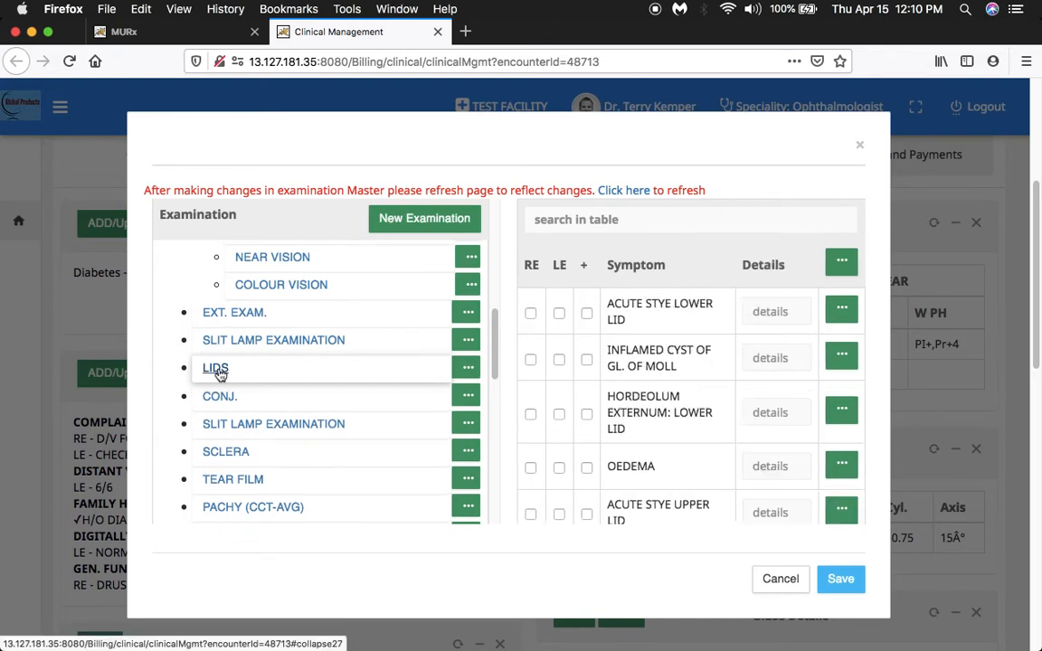
# Look through the Sclera symptom list under Ocular Examination.
pyautogui.click(494, 341)
pyautogui.moveTo(493, 341); pyautogui.dragTo(495, 389)
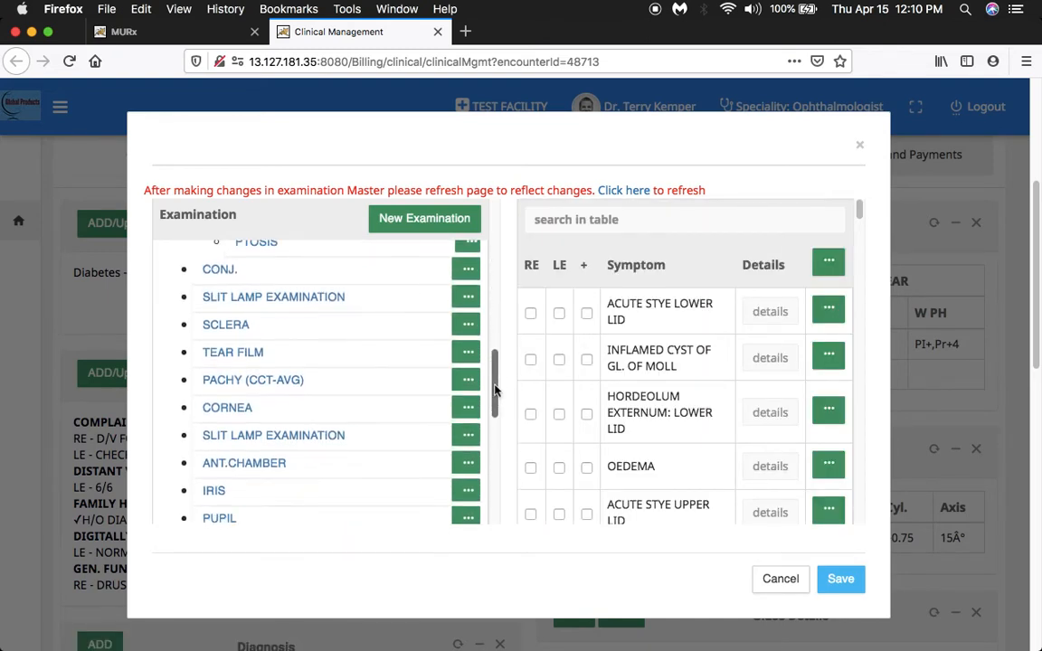
pyautogui.click(251, 327)
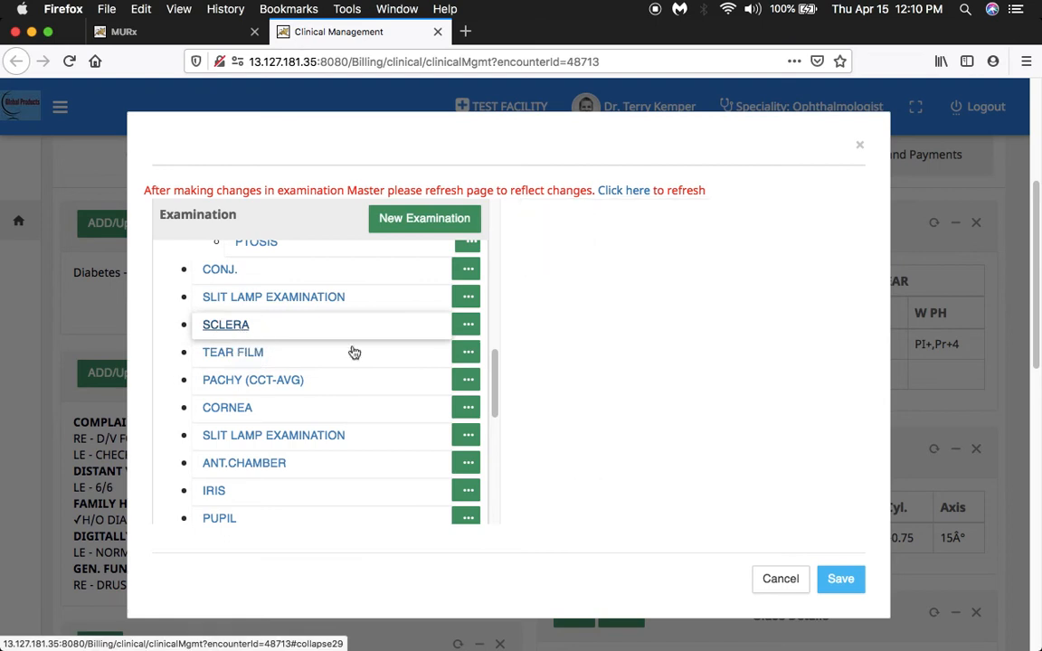
pyautogui.moveTo(492, 362); pyautogui.dragTo(493, 376)
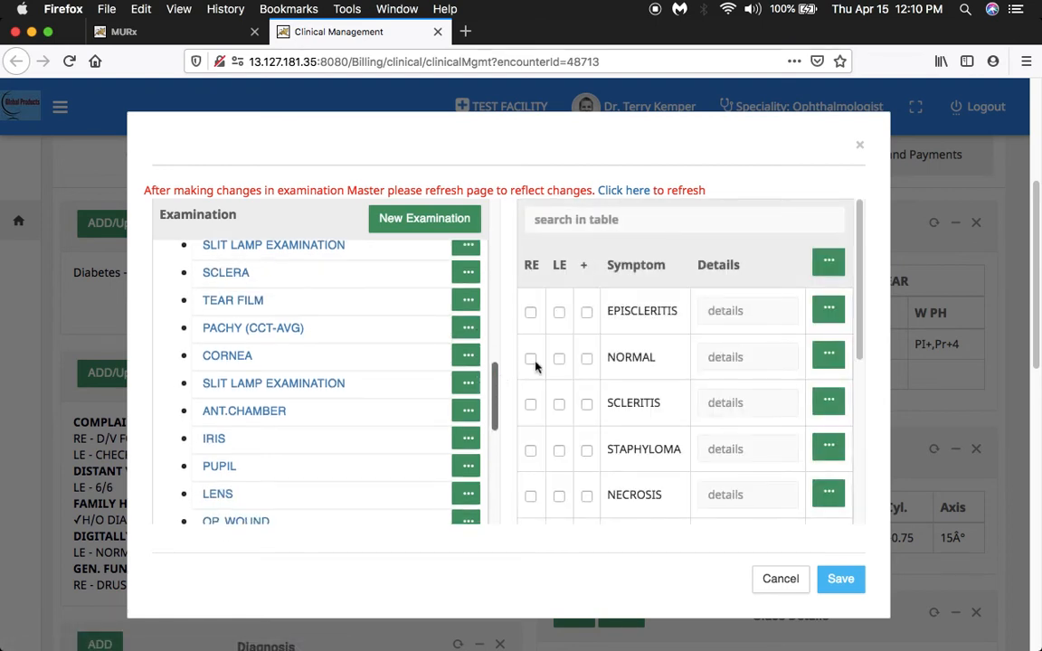
pyautogui.scroll(2, 655, 343)
pyautogui.scroll(-1, 761, 343)
pyautogui.moveTo(860, 341); pyautogui.dragTo(868, 460)
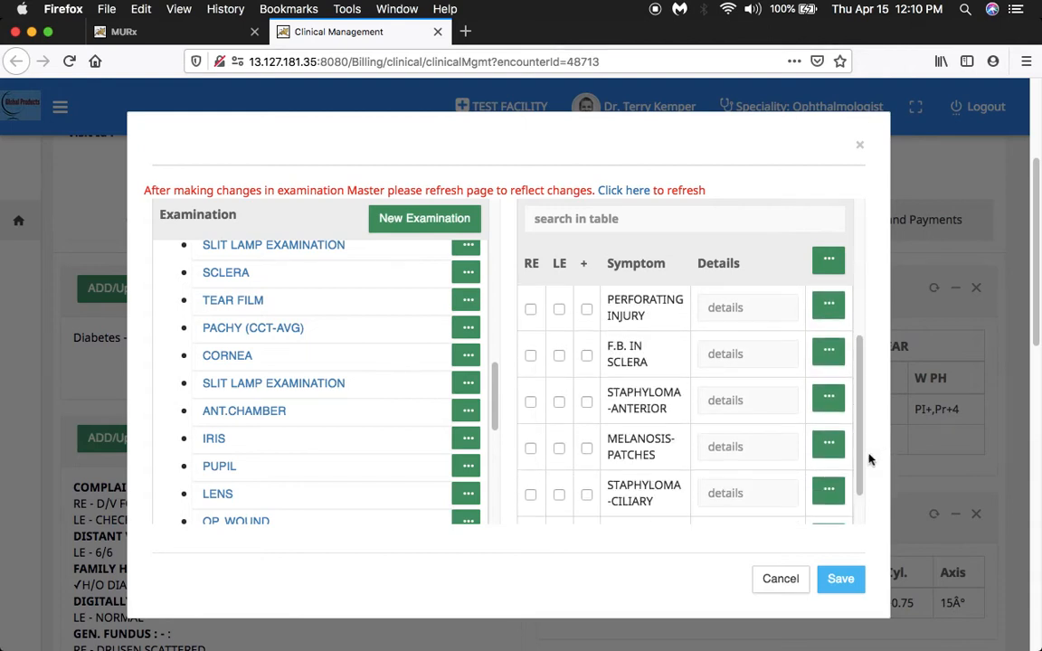
# Under Ant. Chamber, mark Hyphema - Mild for the right eye and Hyphema - Moderate for the left eye.
pyautogui.click(258, 416)
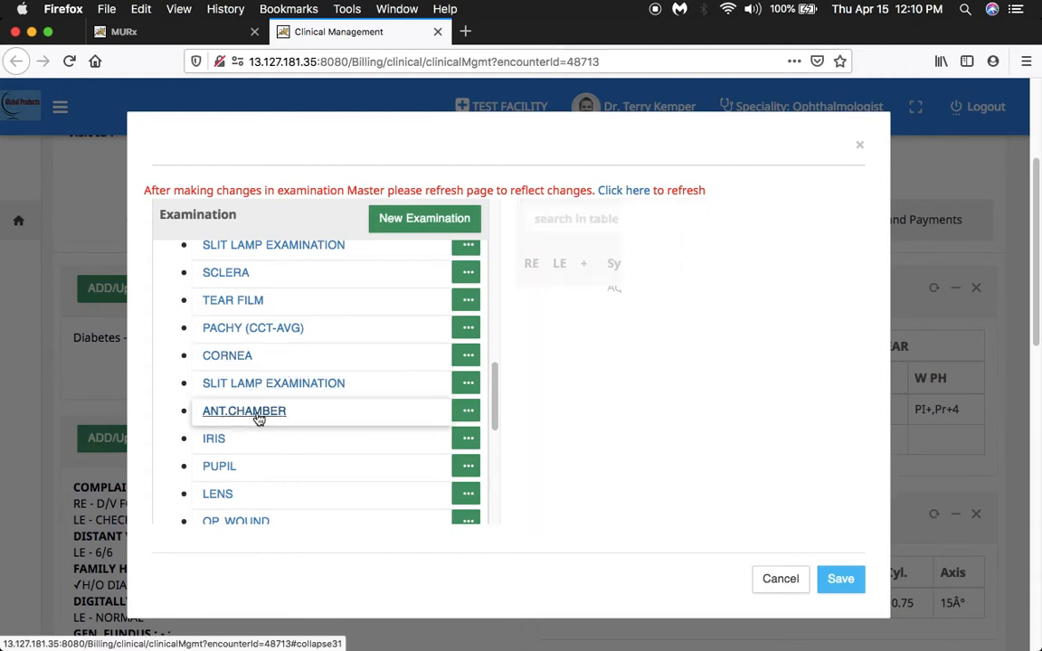
pyautogui.moveTo(859, 272); pyautogui.dragTo(871, 334)
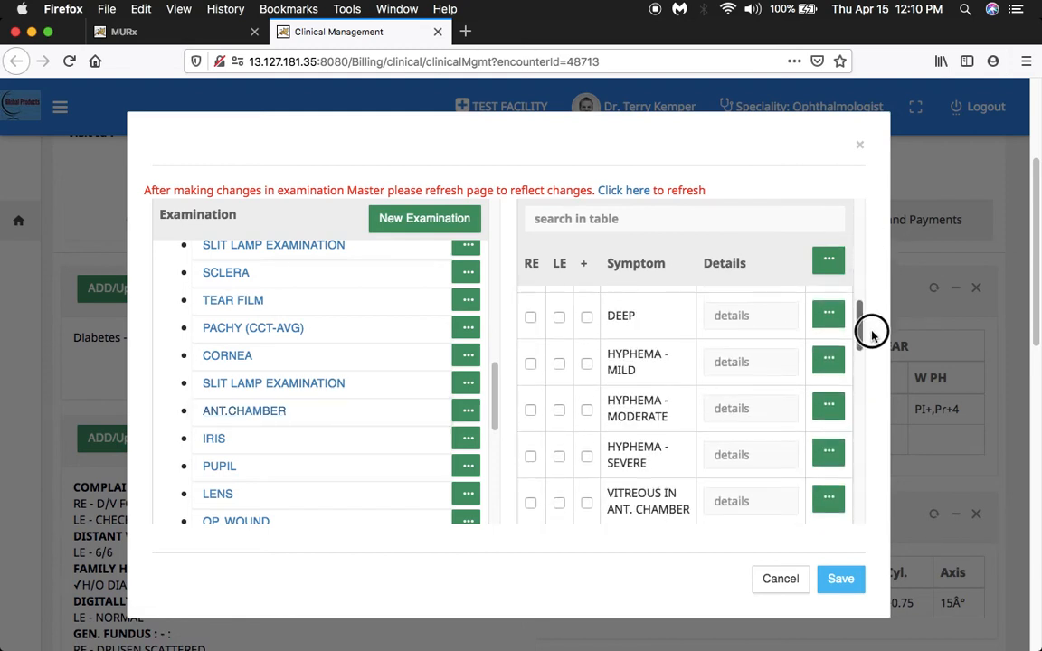
pyautogui.click(531, 363)
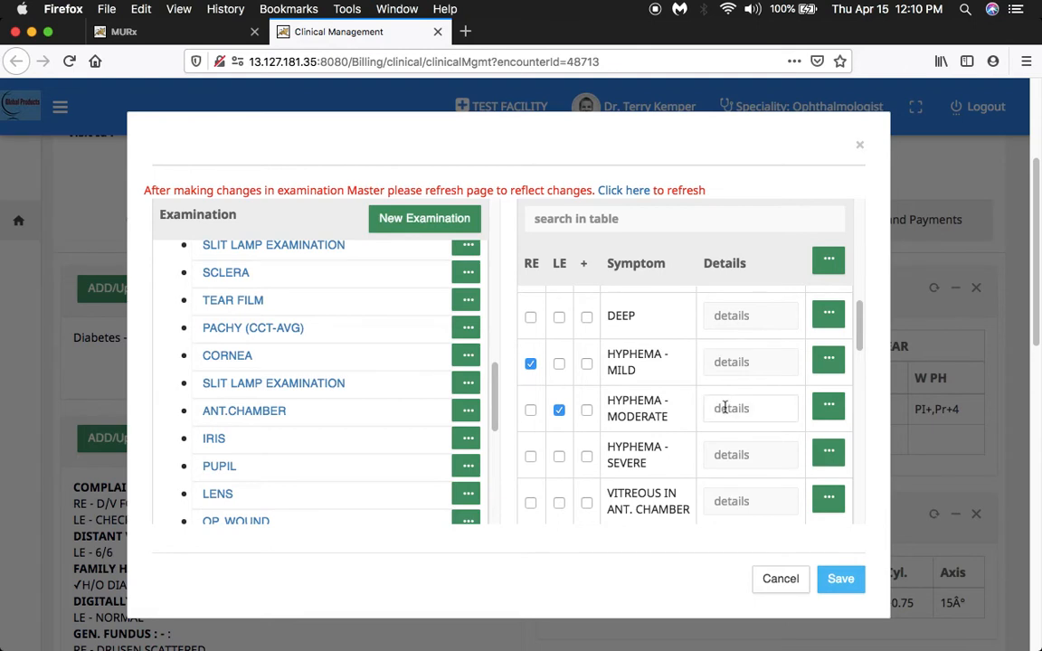
# Expand Fundus Examination and view the symptom lists for Media and Optic Disc.
pyautogui.moveTo(493, 400); pyautogui.dragTo(495, 445)
pyautogui.click(280, 437)
pyautogui.click(496, 451)
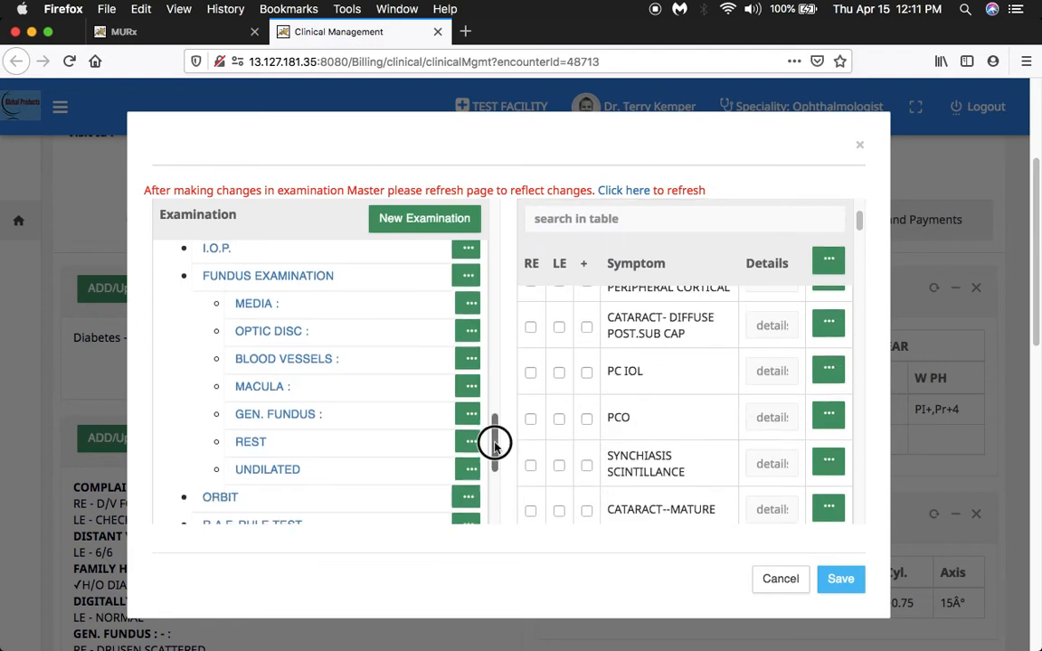
pyautogui.click(279, 331)
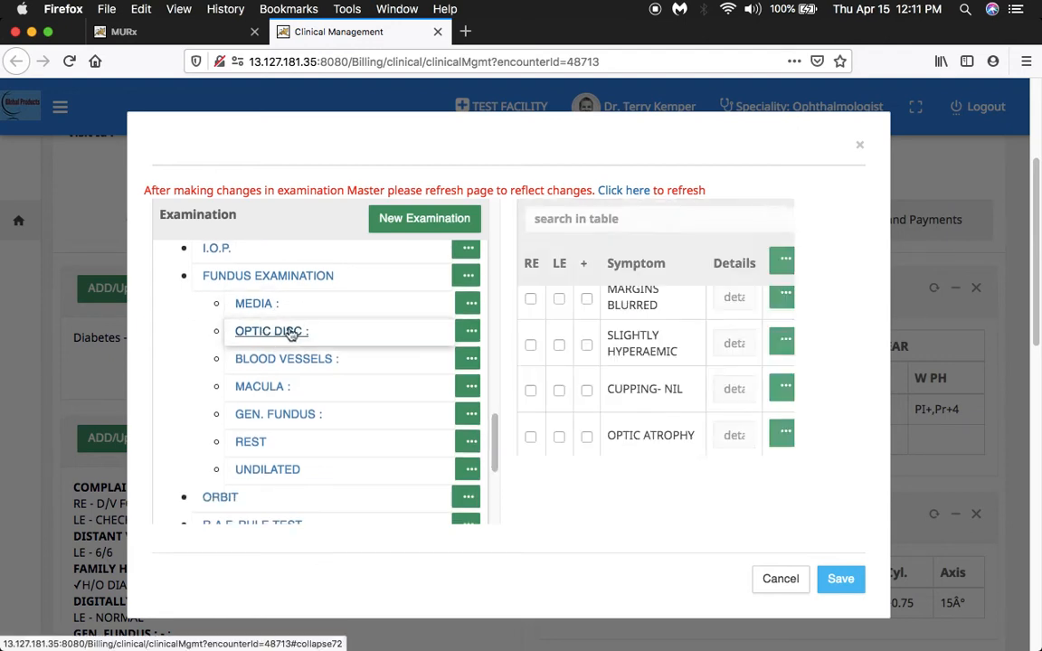
# Look through the Optic Disc symptoms, and display the symptom lists for Orbit and Perimetry.
pyautogui.moveTo(858, 267); pyautogui.dragTo(860, 319)
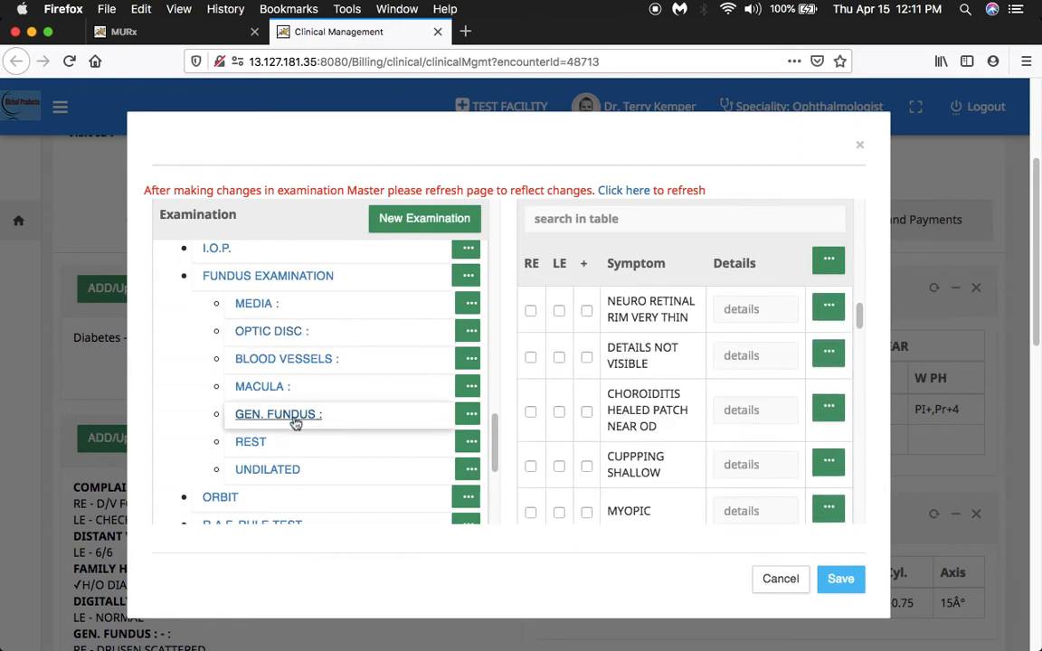
pyautogui.moveTo(496, 442); pyautogui.dragTo(493, 475)
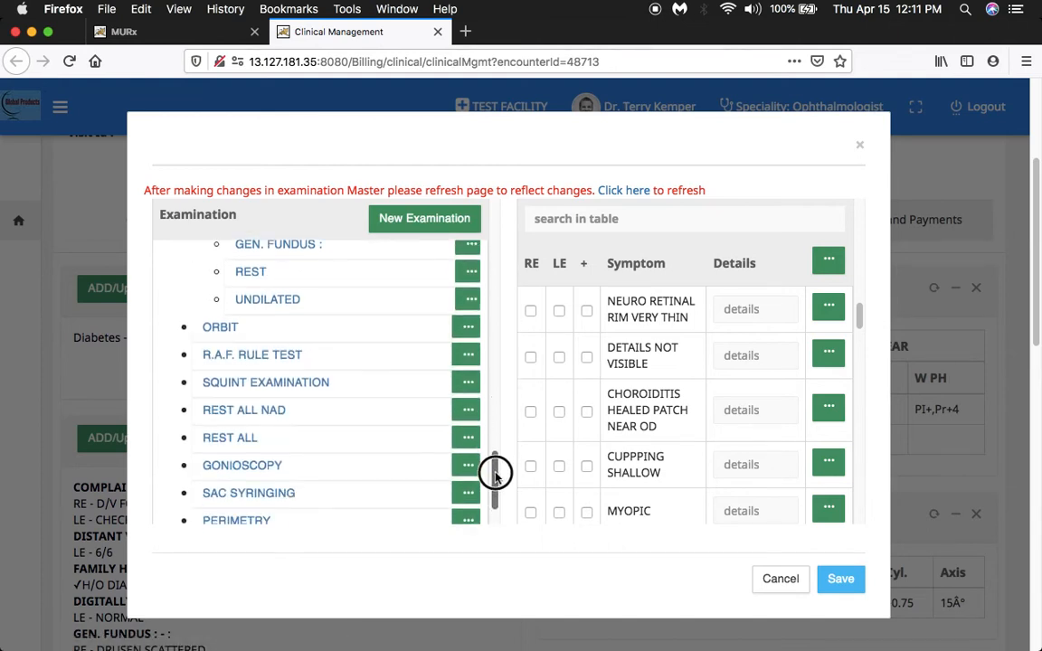
pyautogui.click(231, 323)
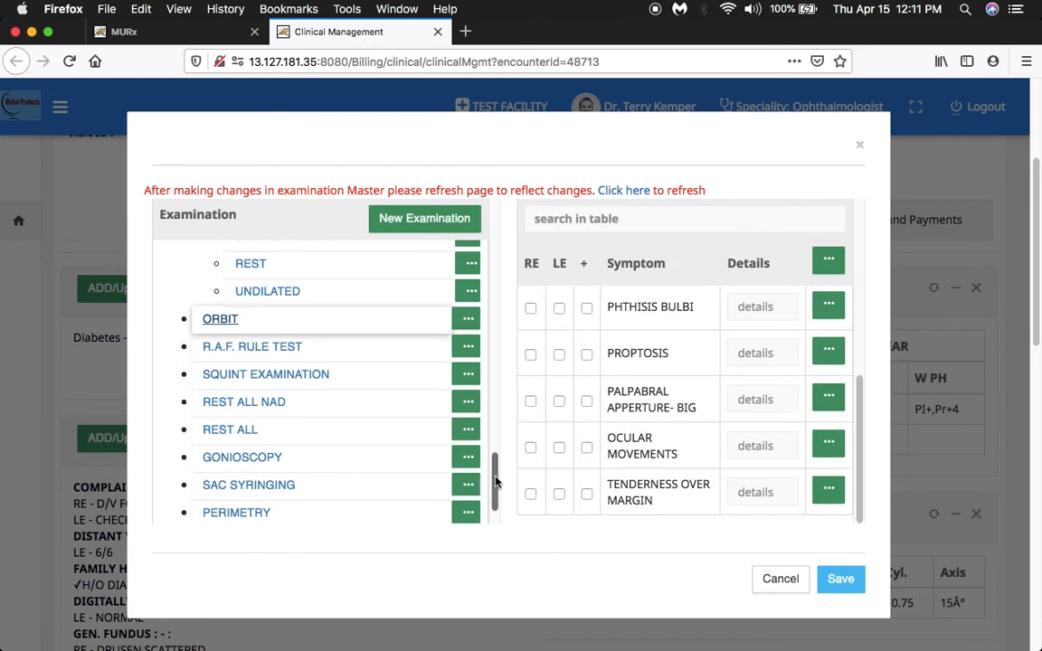
pyautogui.moveTo(495, 484); pyautogui.dragTo(498, 503)
pyautogui.click(272, 458)
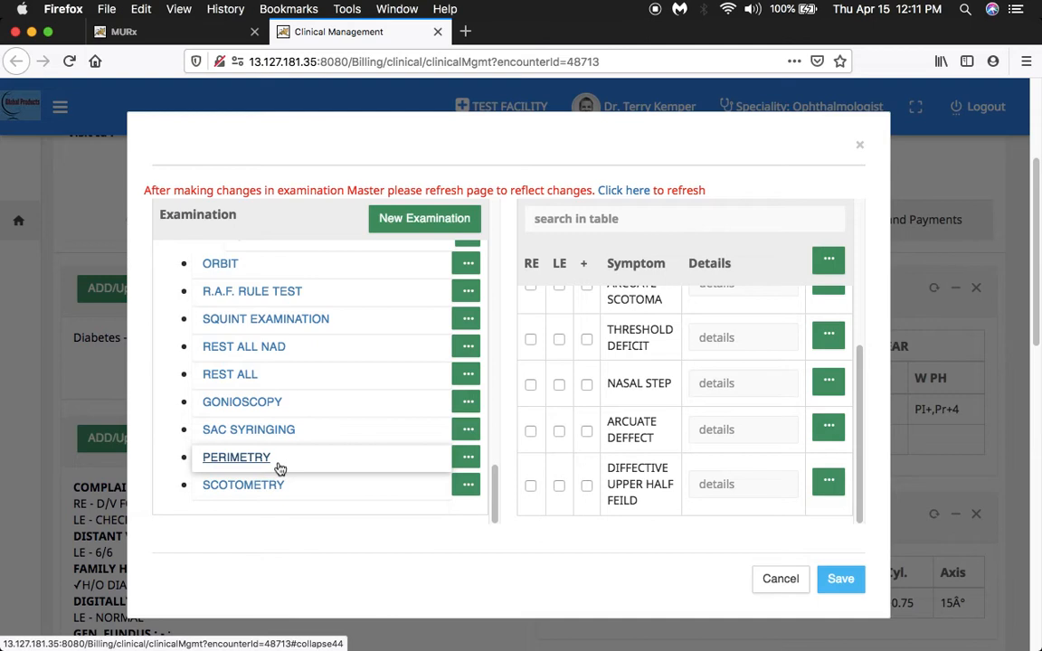
# Expand I.O.P. to view the With Applanation symptoms, and save the examination findings.
pyautogui.moveTo(494, 493); pyautogui.dragTo(494, 416)
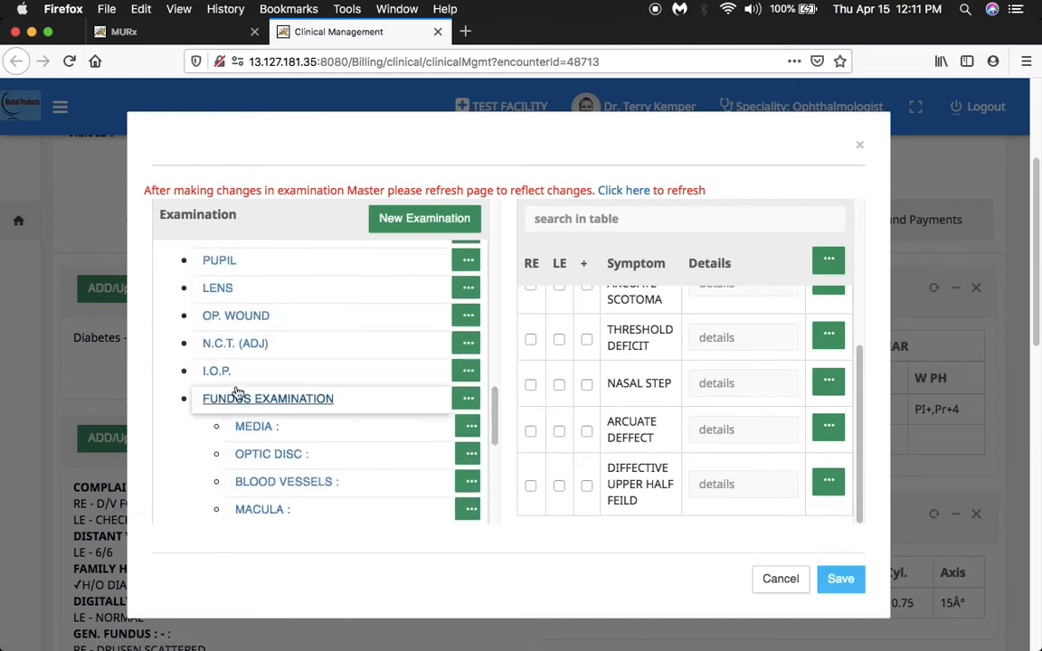
pyautogui.click(357, 369)
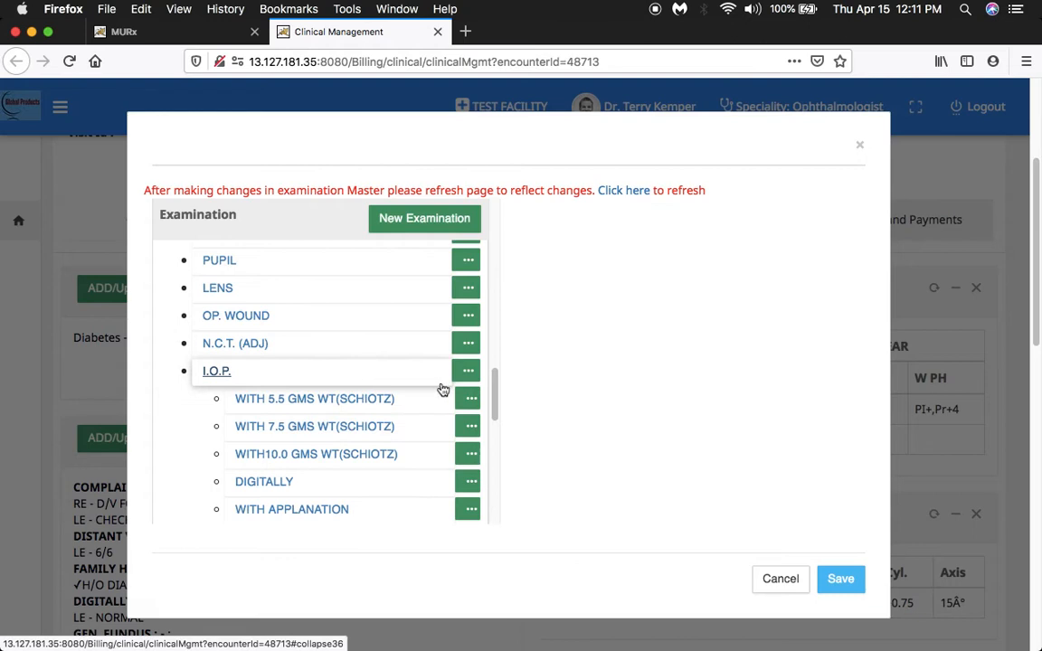
pyautogui.moveTo(493, 379); pyautogui.dragTo(494, 421)
pyautogui.click(294, 379)
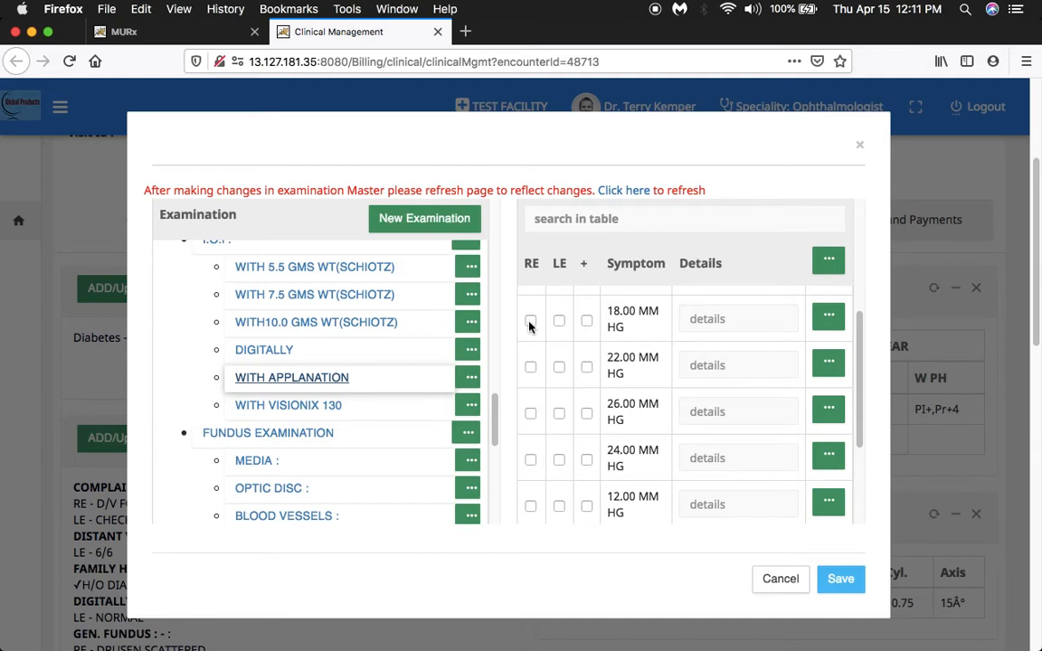
pyautogui.click(839, 587)
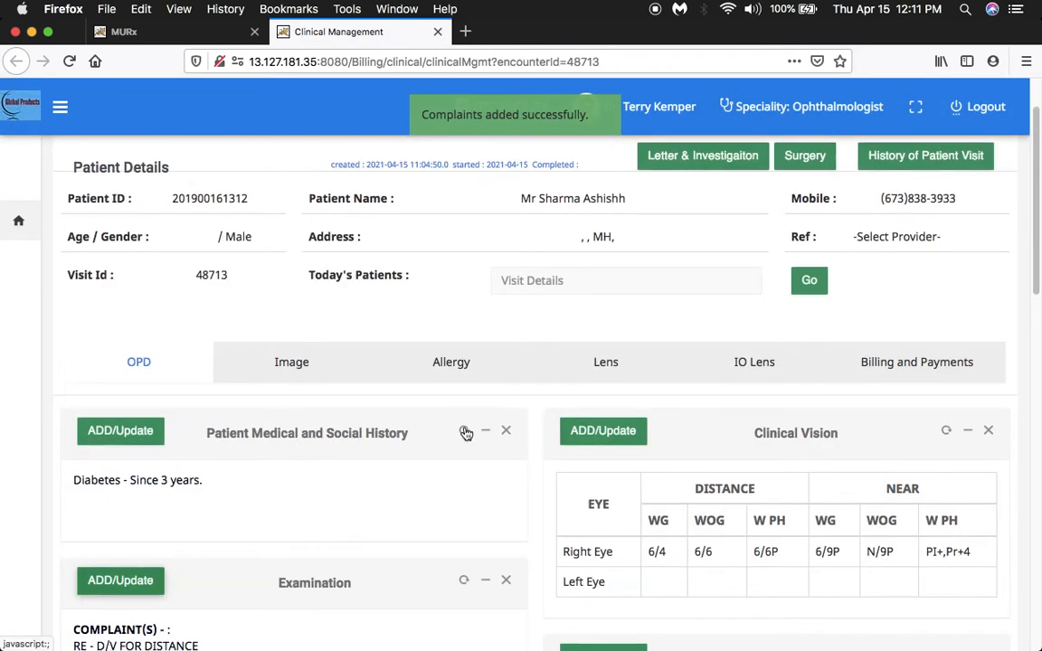
pyautogui.scroll(-5, 465, 432)
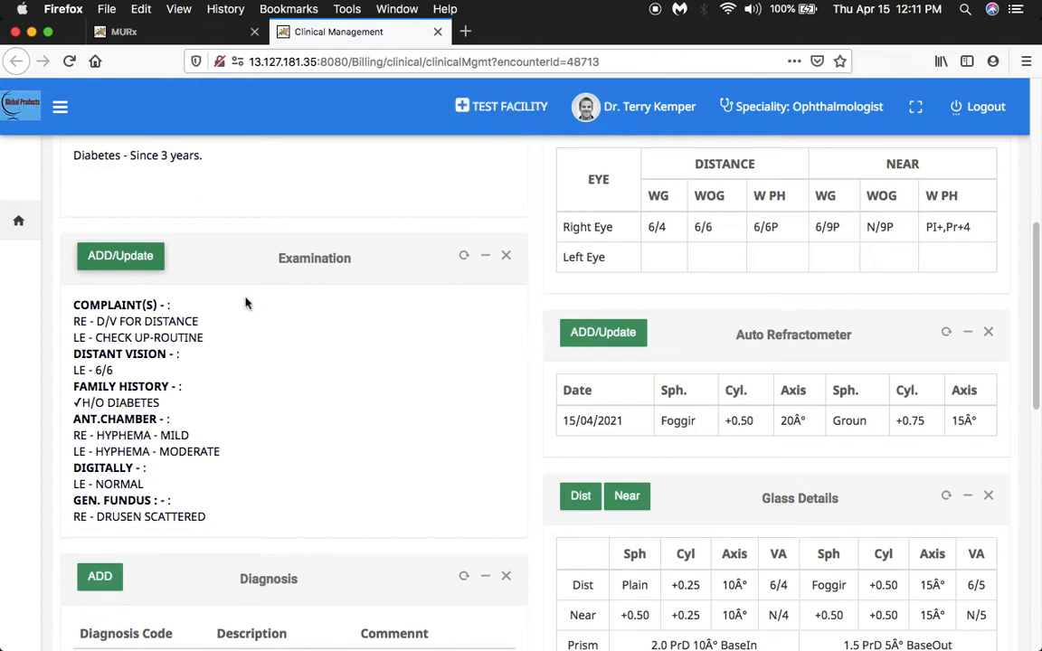
# Reopen the patient's Examination entry, view the blank form for a new examination, and close that form.
pyautogui.click(121, 257)
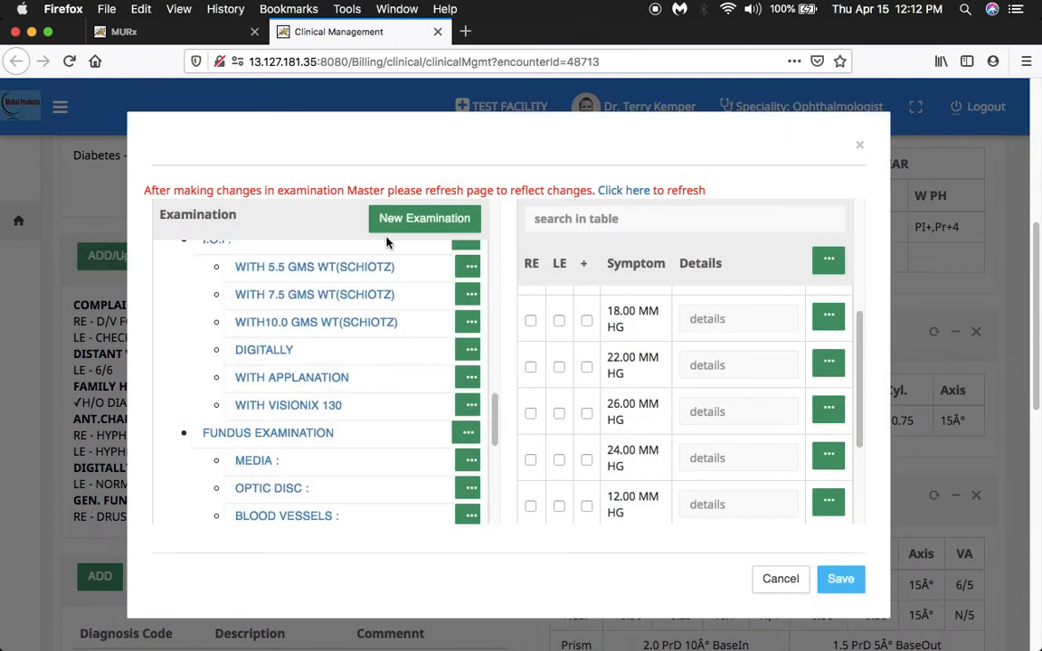
pyautogui.click(415, 219)
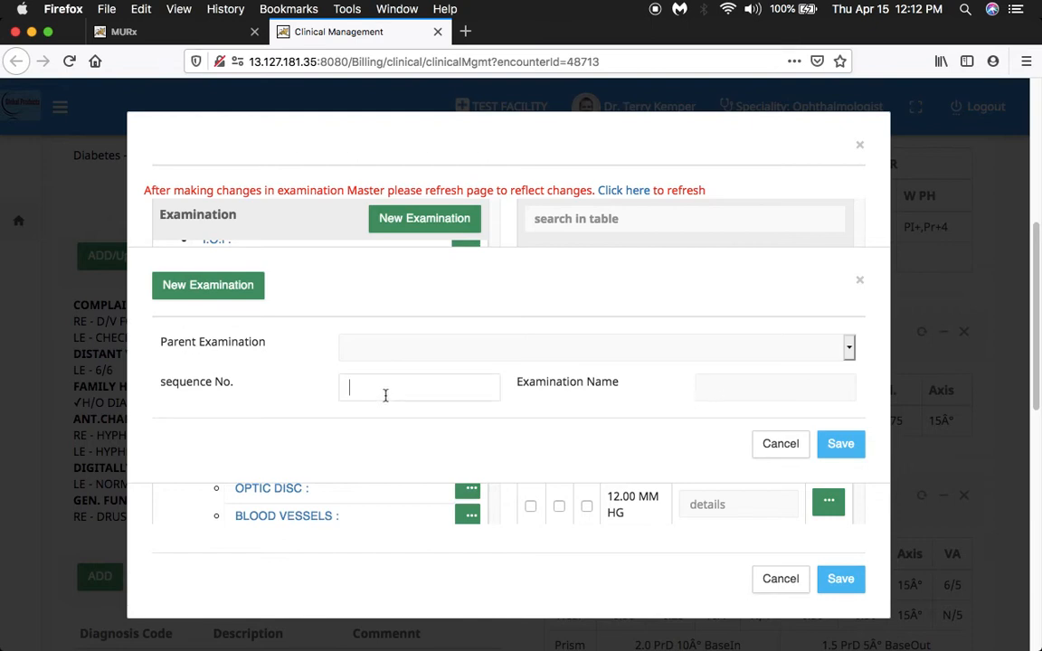
pyautogui.click(860, 280)
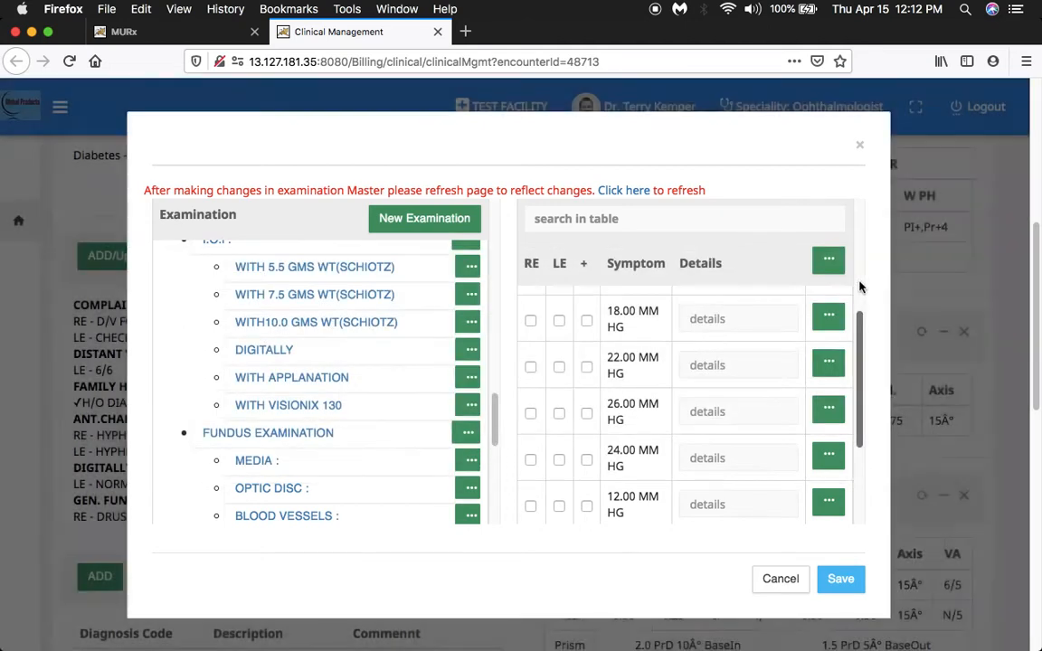
# View the edit form for the 18.00 MM HG symptom, cancel it, and close the Examination window.
pyautogui.click(817, 311)
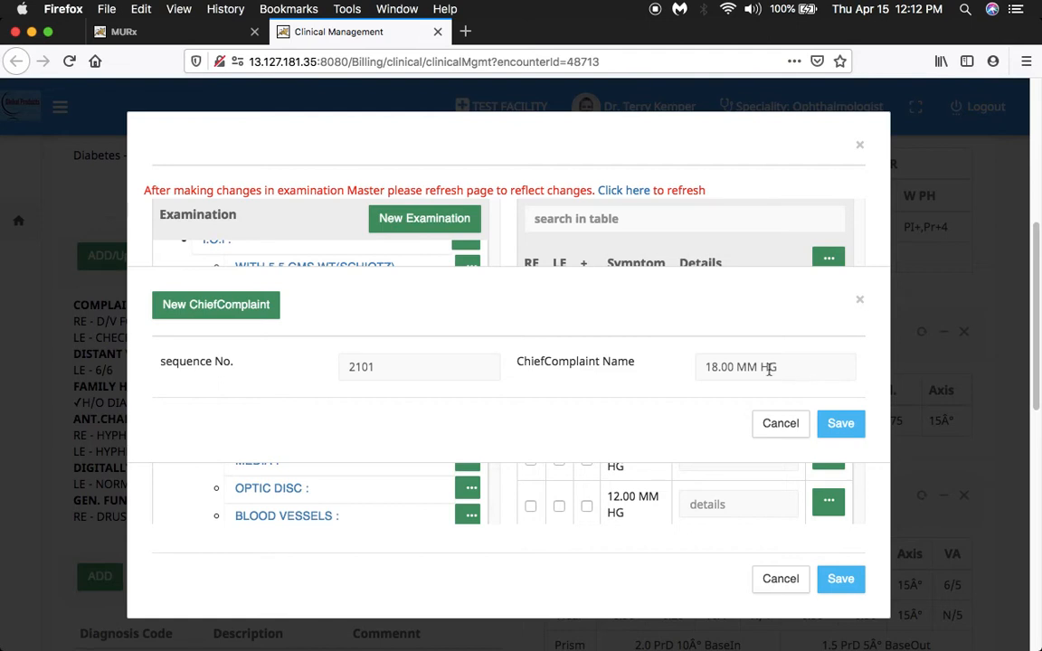
pyautogui.click(783, 425)
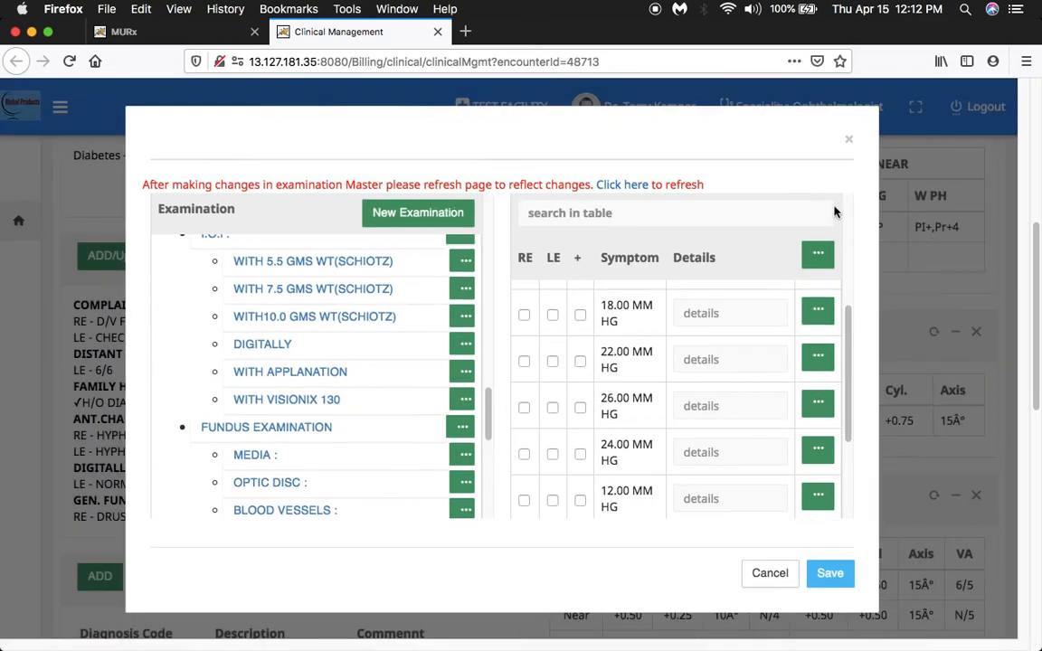
pyautogui.click(849, 140)
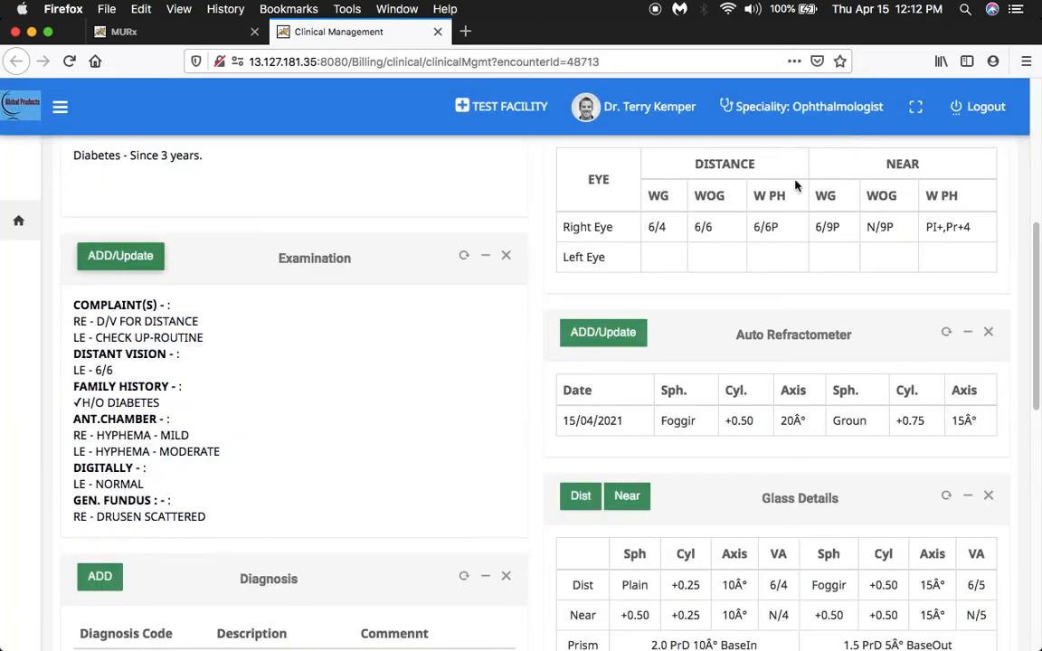
# Open a new diagnosis entry, compare the ICD and Non-ICD choices, and view the Add or Modify form for Non-ICD diagnoses.
pyautogui.scroll(1, 400, 388)
pyautogui.scroll(-4, 400, 388)
pyautogui.scroll(-3, 397, 391)
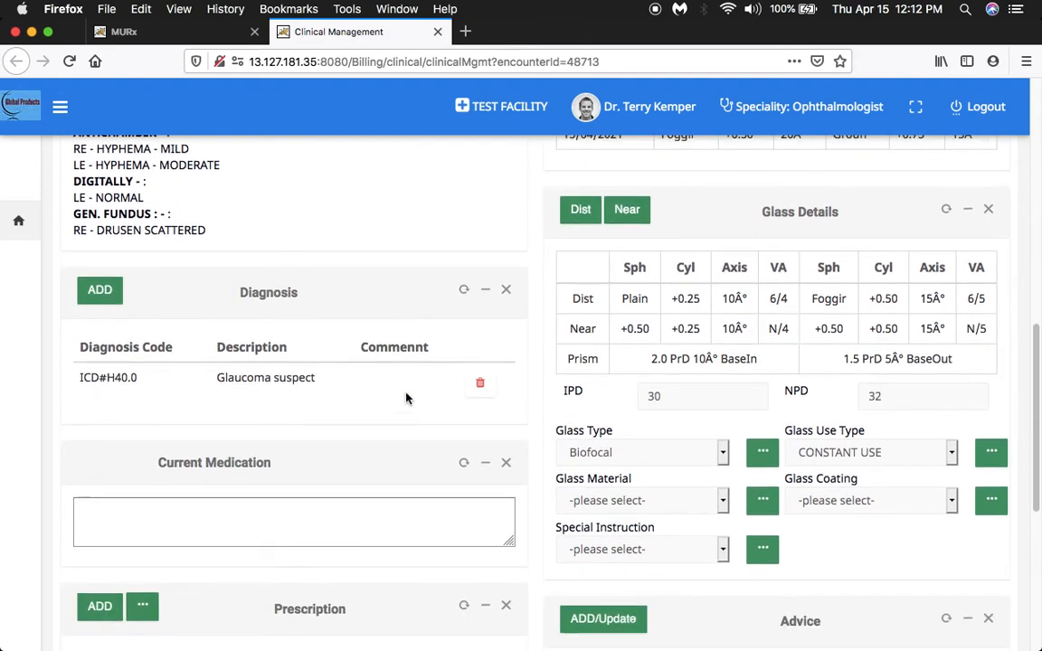
pyautogui.click(101, 293)
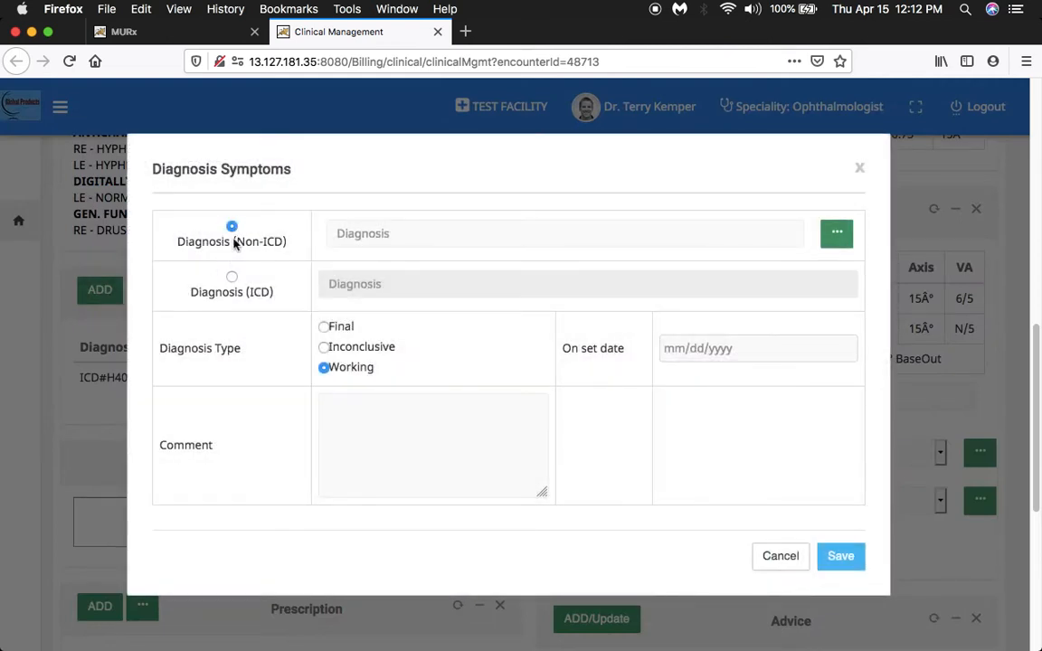
pyautogui.click(231, 278)
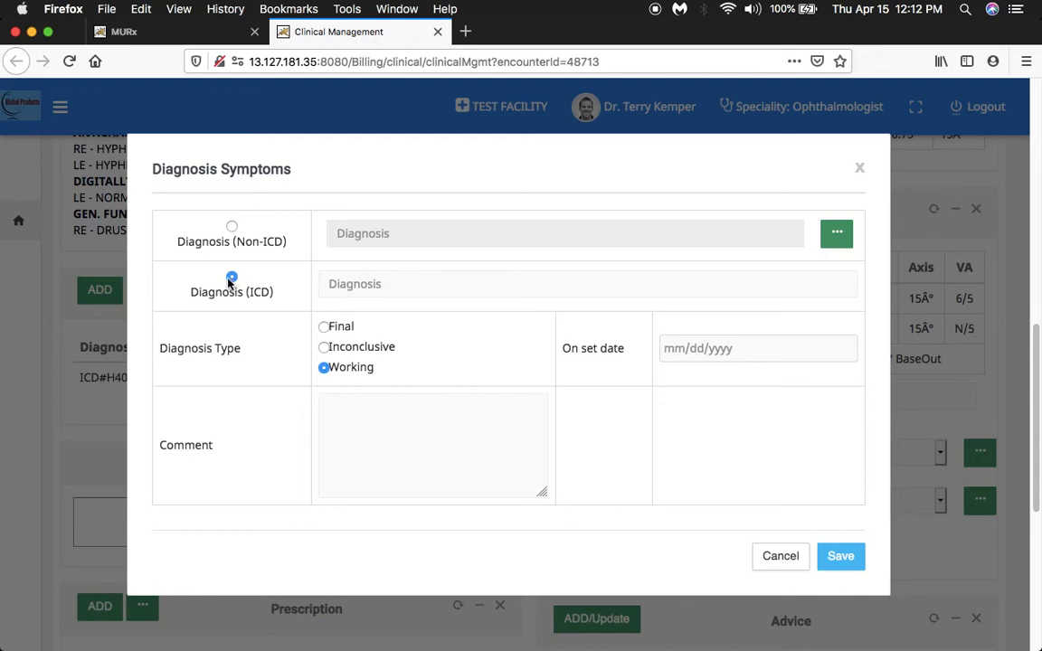
pyautogui.click(232, 227)
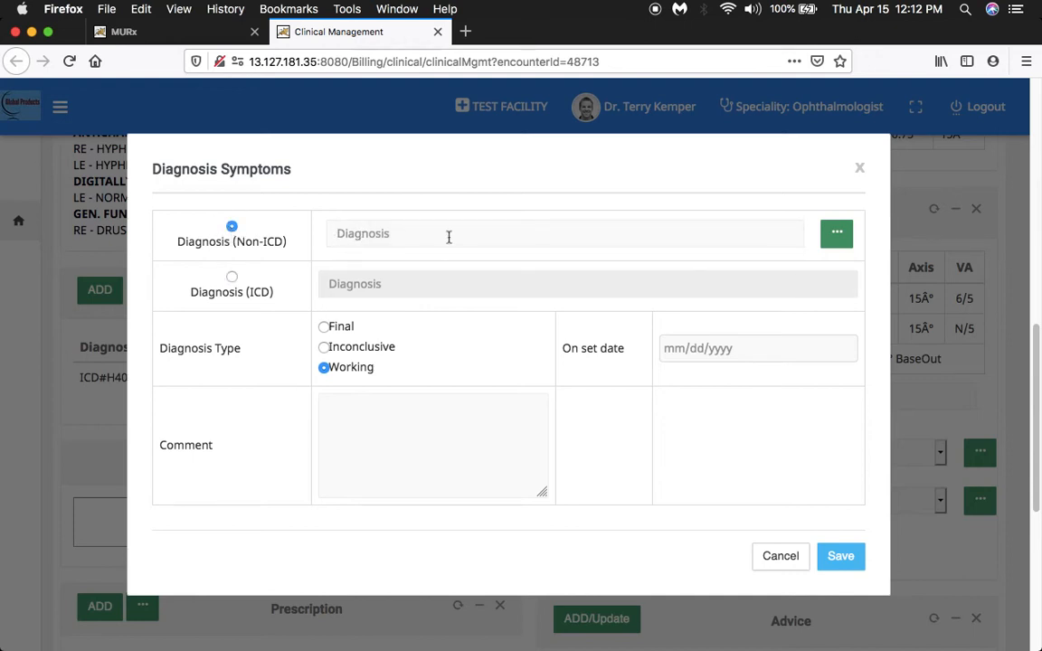
pyautogui.click(834, 237)
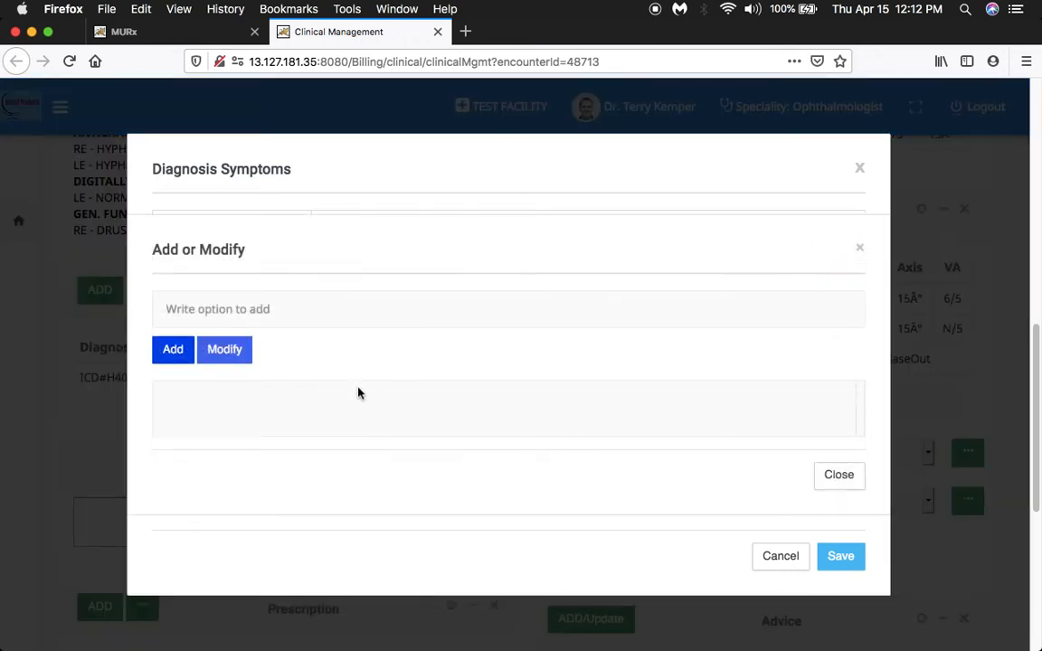
pyautogui.click(859, 250)
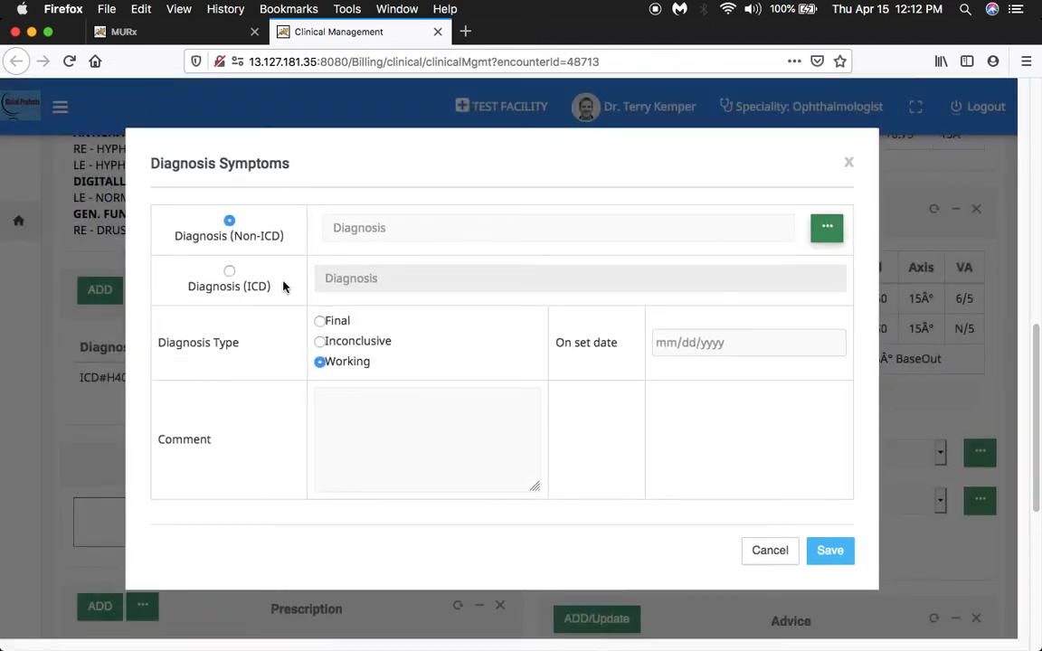
# Switch the diagnosis to ICD, search for "Reti", and browse the matching retinal diagnoses.
pyautogui.click(229, 271)
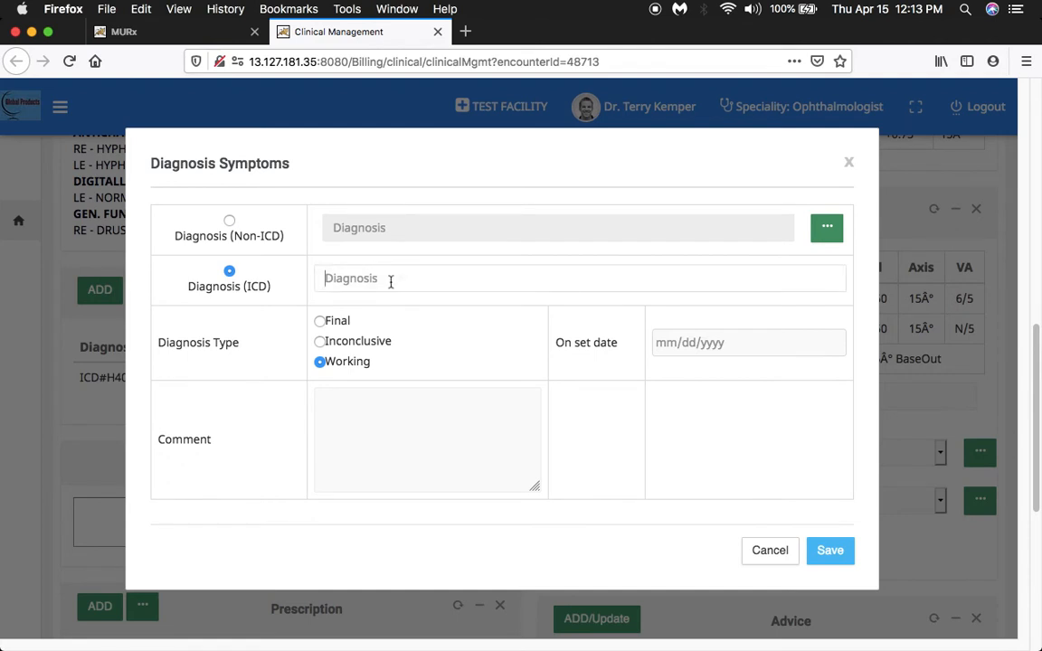
pyautogui.write('Rt')
pyautogui.press('BackSpace')
pyautogui.write('etna')
pyautogui.press('BackSpace')
pyautogui.press('BackSpace')
pyautogui.press('BackSpace')
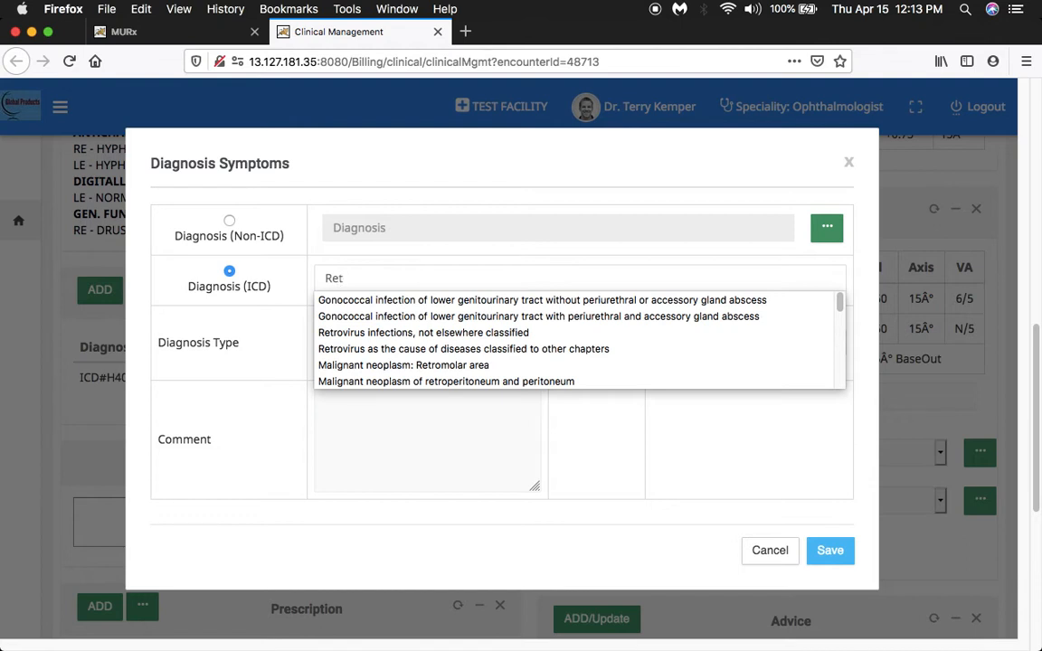
pyautogui.write('ti')
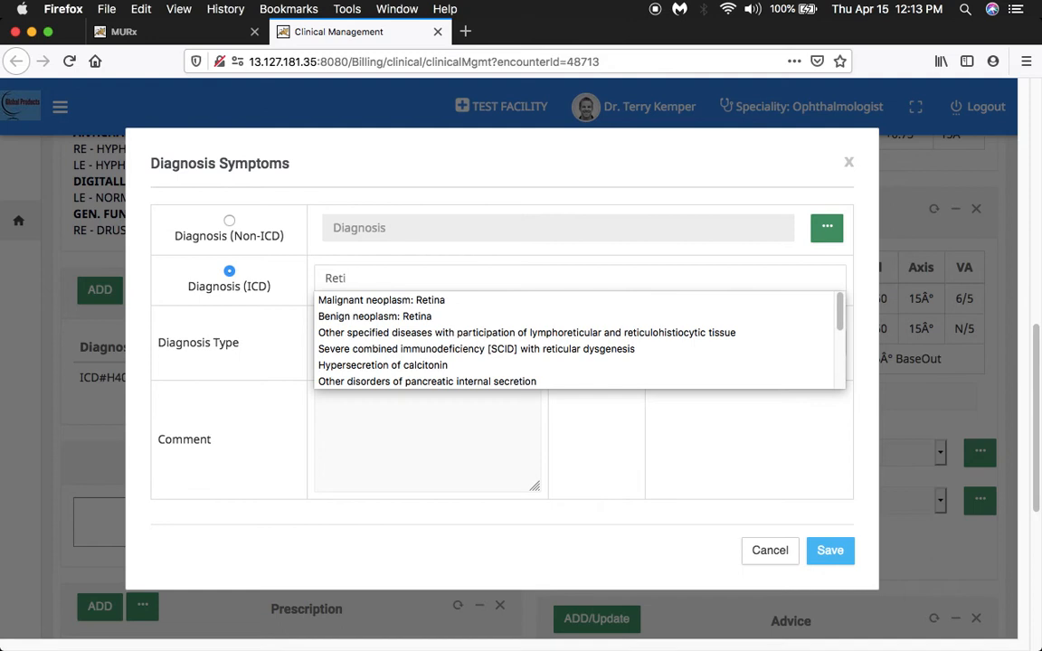
pyautogui.write('n')
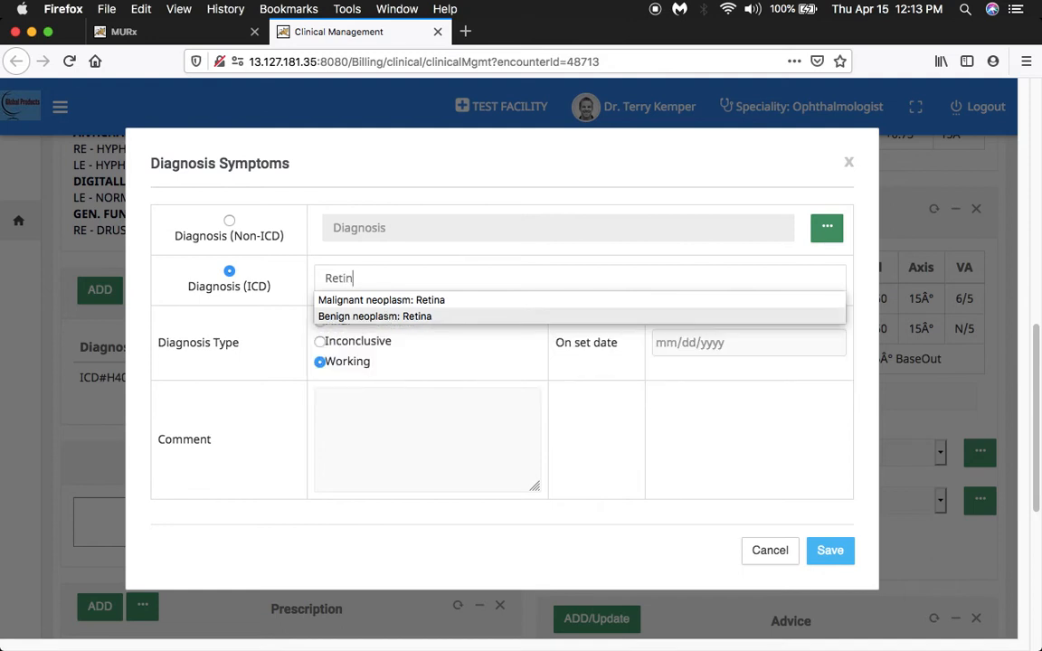
pyautogui.press('BackSpace')
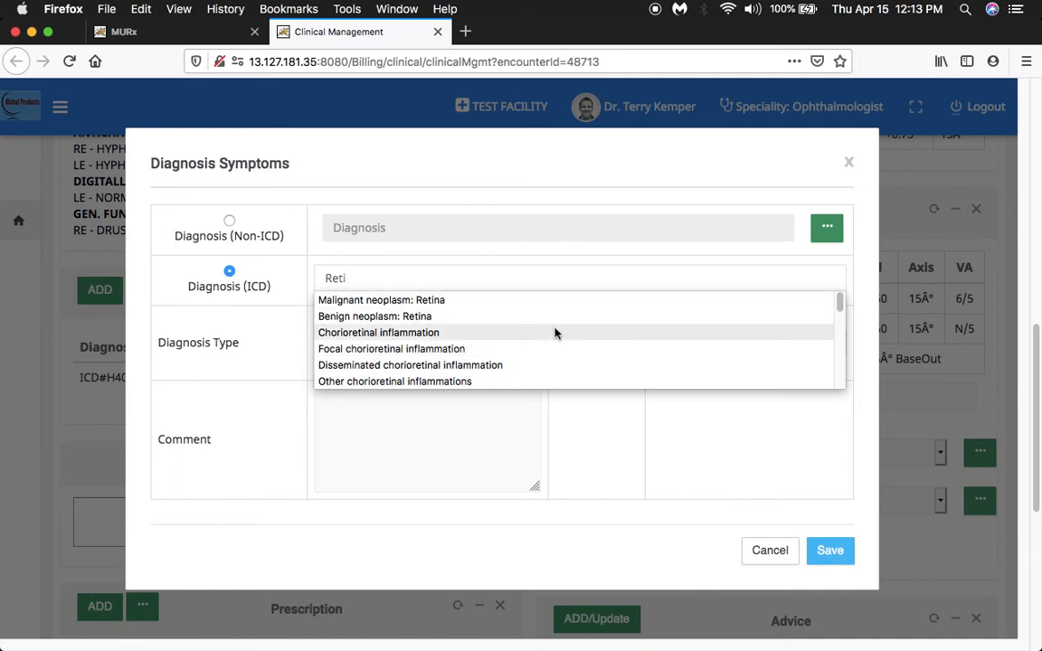
pyautogui.moveTo(839, 302); pyautogui.dragTo(839, 351)
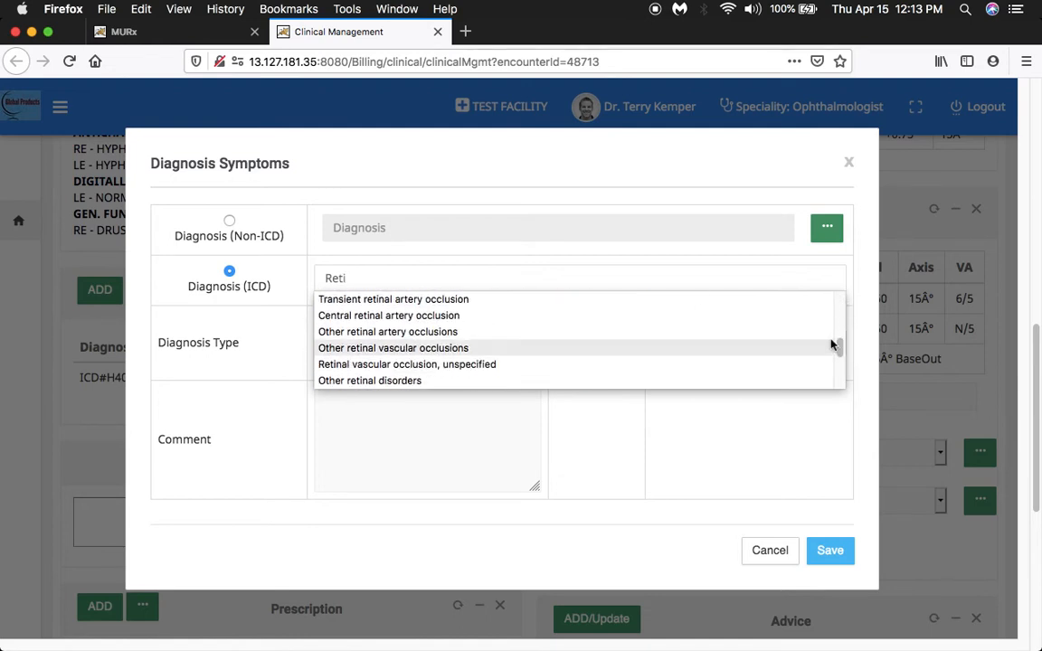
# Search the ICD diagnoses for "Cataract", browse the matches, and cancel the diagnosis entry.
pyautogui.press('BackSpace')
pyautogui.press('BackSpace')
pyautogui.press('BackSpace')
pyautogui.press('BackSpace')
pyautogui.write('C')
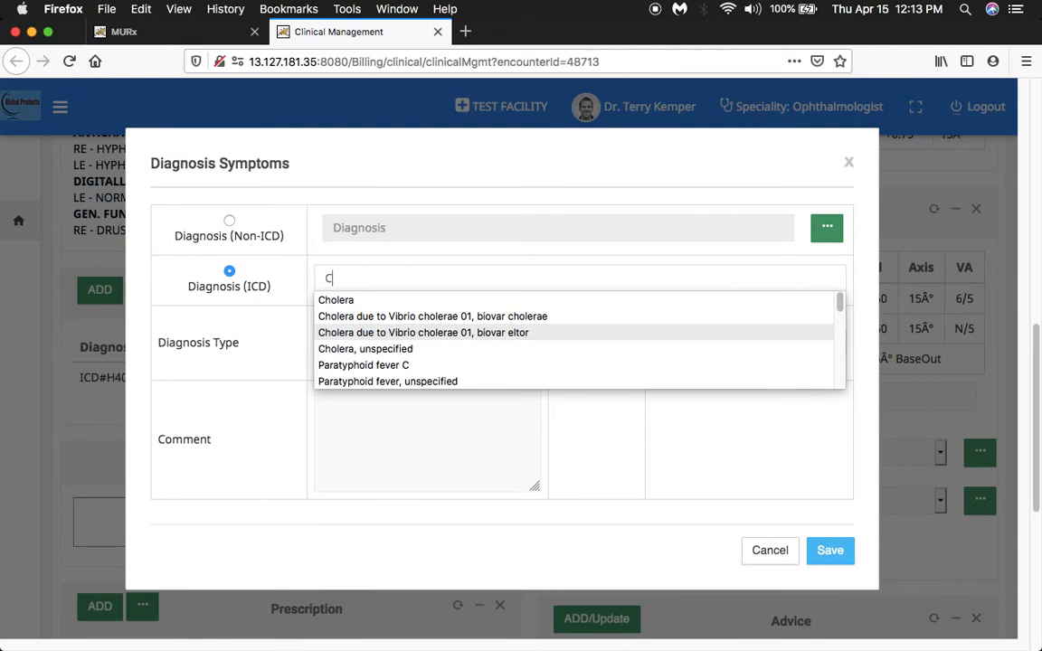
pyautogui.write('ataract')
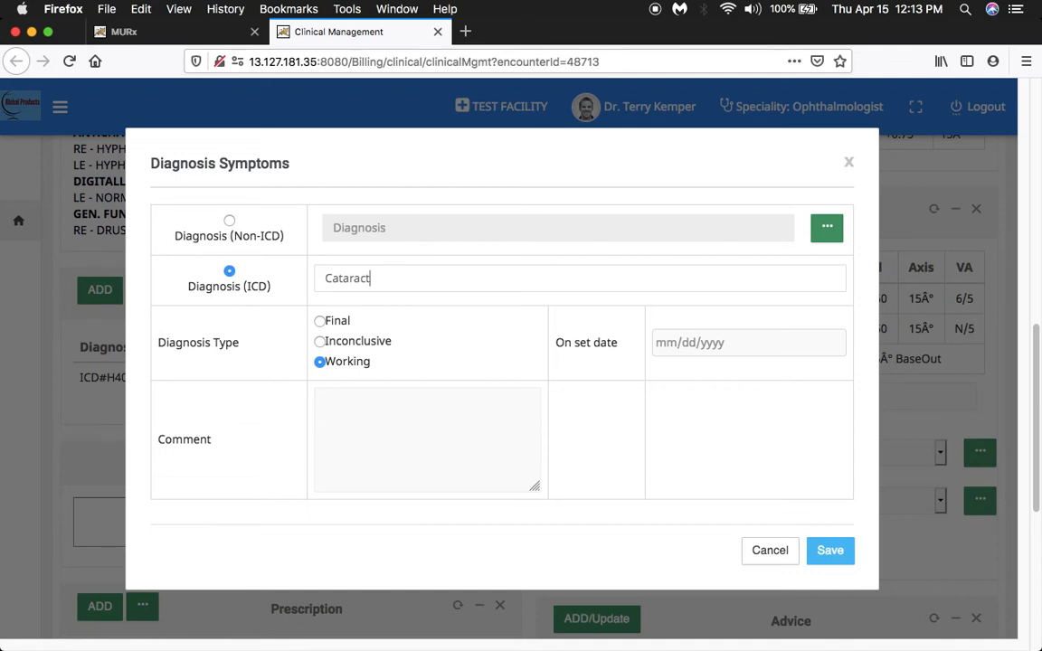
pyautogui.press('BackSpace')
pyautogui.click(837, 312)
pyautogui.moveTo(837, 312); pyautogui.dragTo(837, 374)
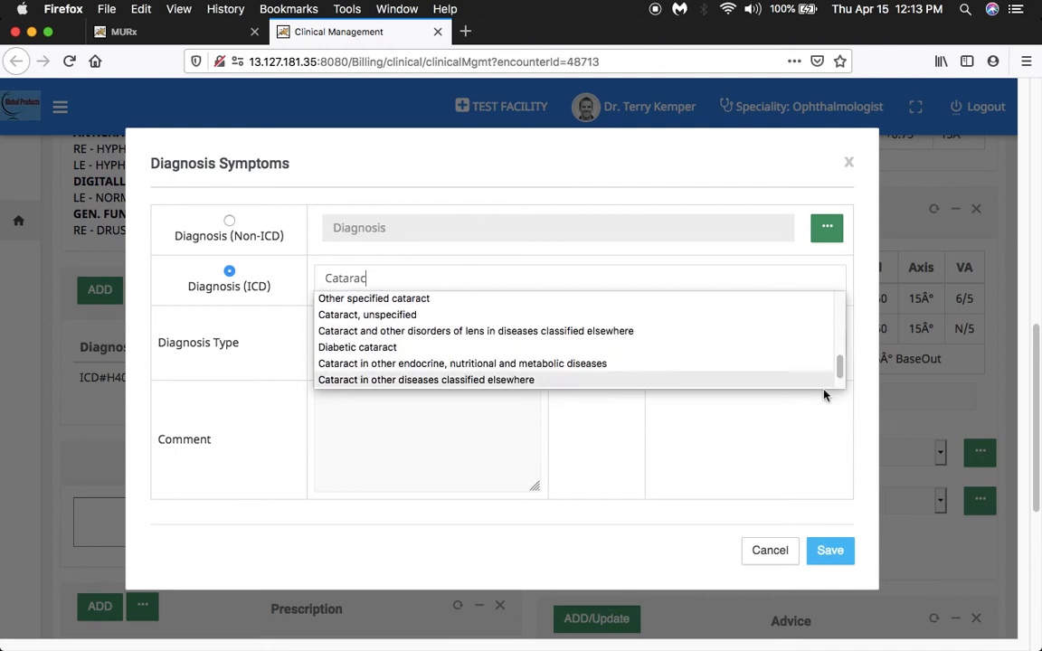
pyautogui.click(624, 523)
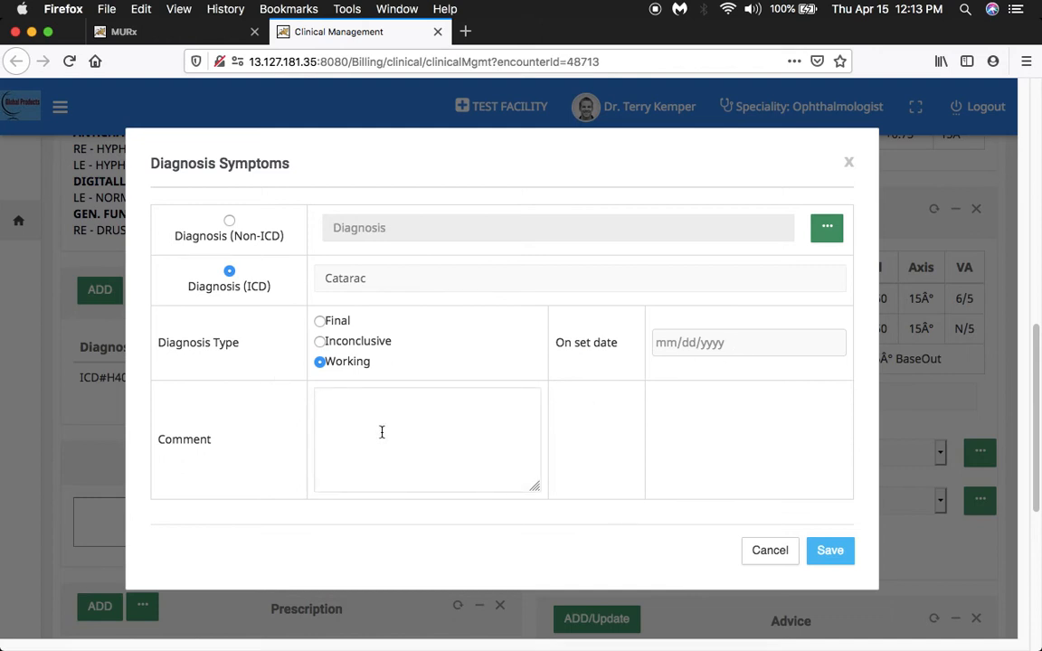
pyautogui.click(752, 551)
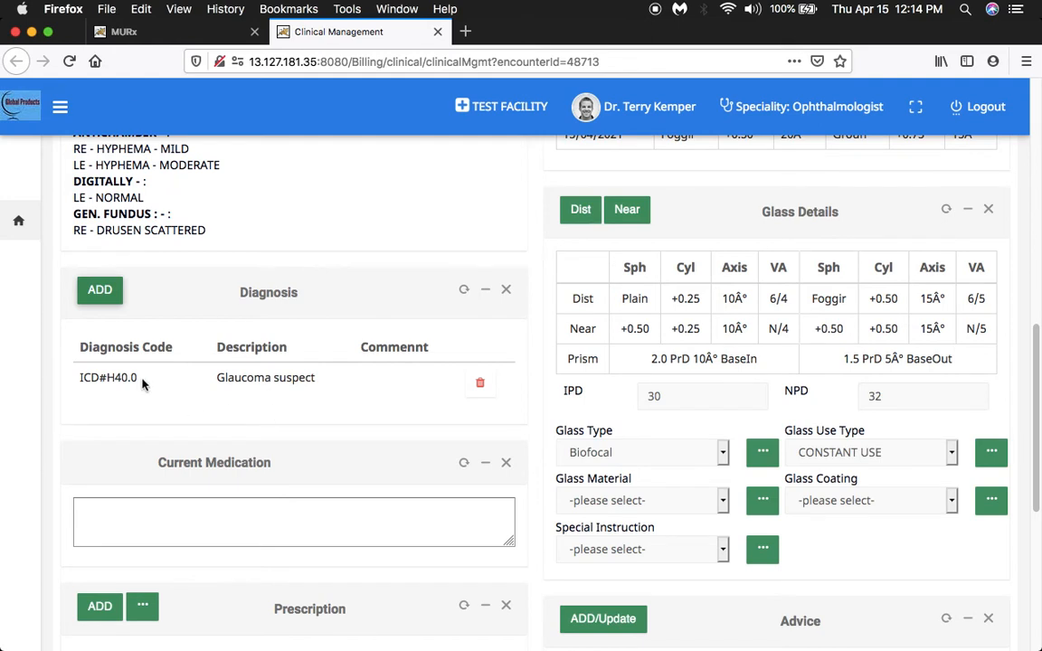
# Start a new prescription entry, search the medicines for "dro", and select EYE DROP OFIL 0.3 %.
pyautogui.scroll(2, 147, 387)
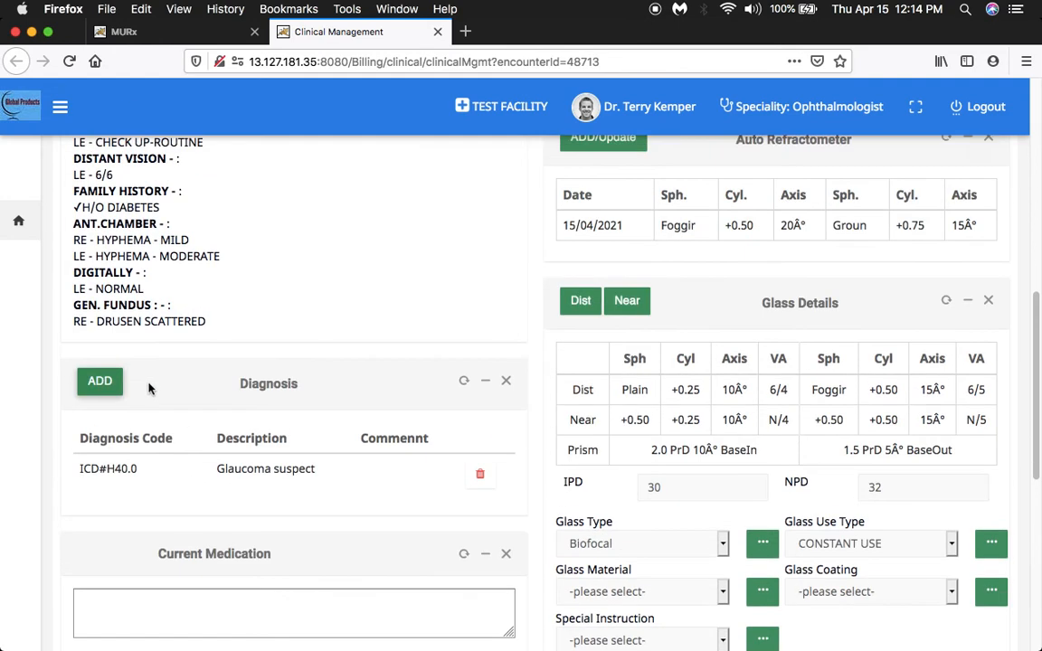
pyautogui.scroll(-5, 171, 403)
pyautogui.scroll(-4, 181, 412)
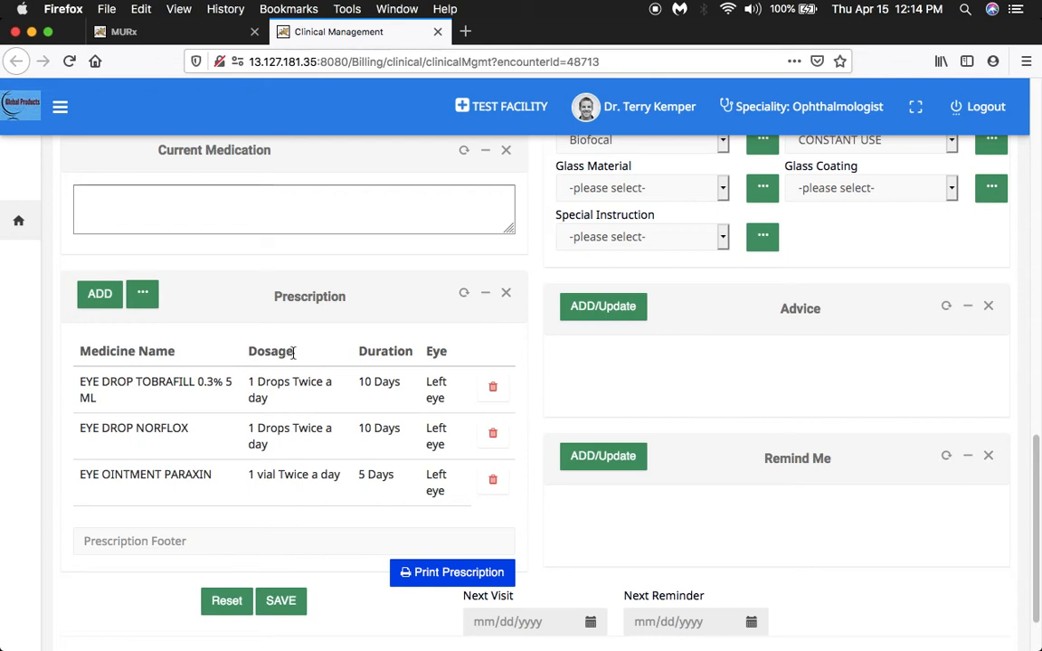
pyautogui.click(97, 294)
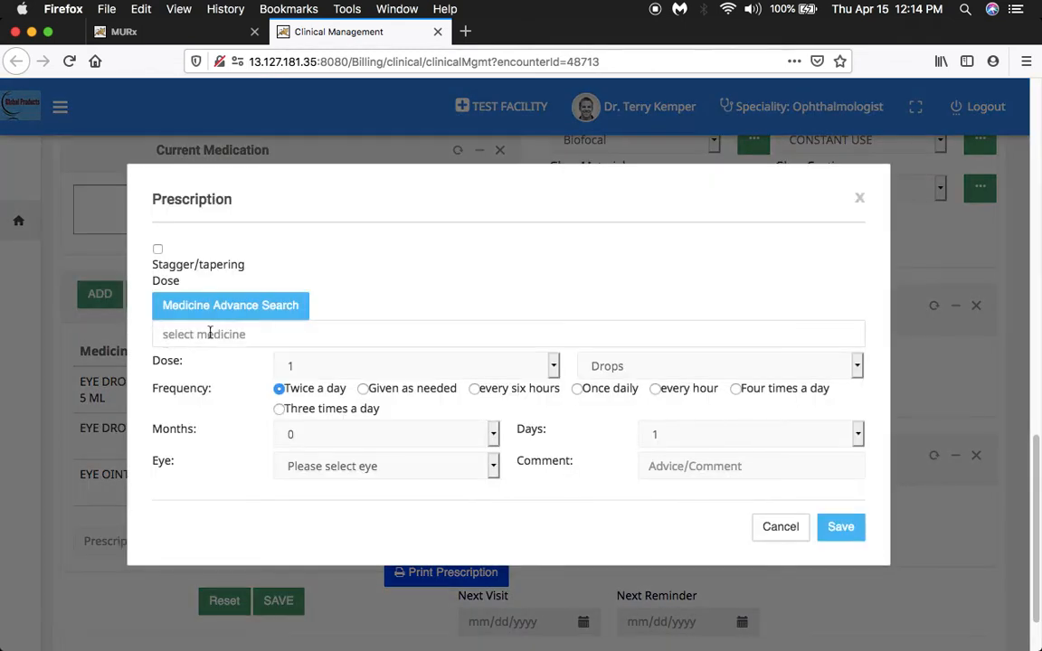
pyautogui.click(210, 333)
pyautogui.write('dro')
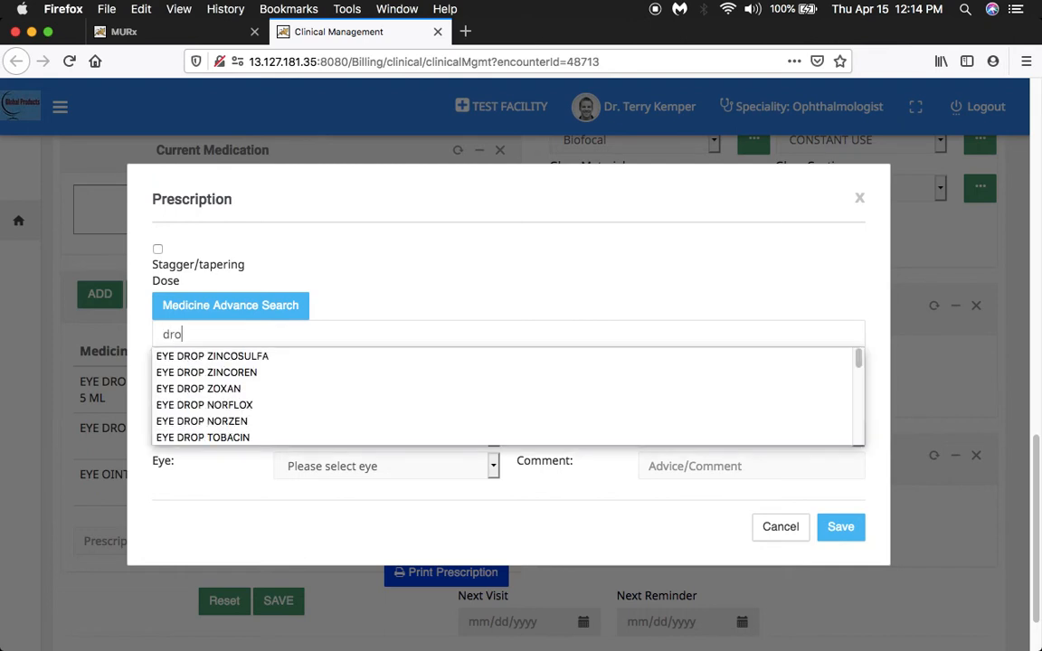
pyautogui.click(860, 361)
pyautogui.moveTo(859, 361); pyautogui.dragTo(858, 385)
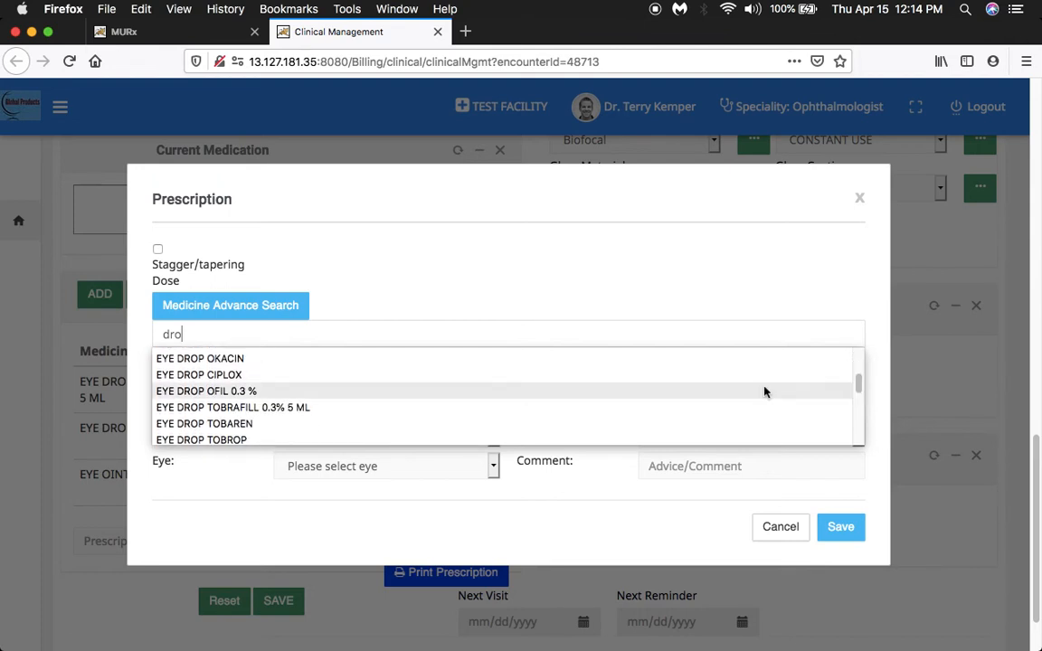
pyautogui.click(367, 393)
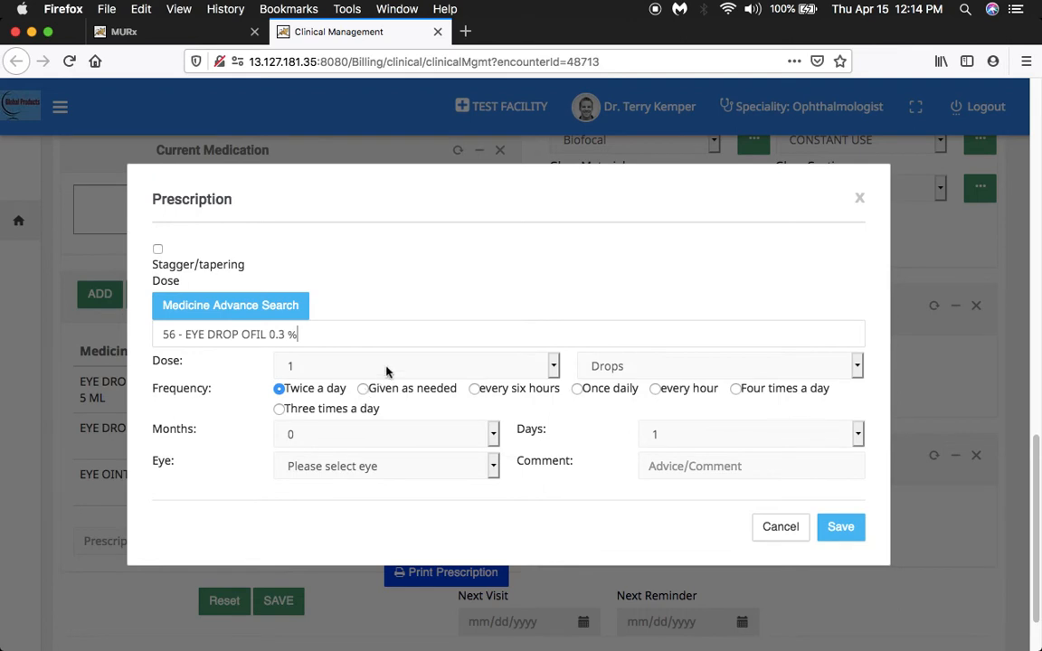
# Prescribe the selected drops as 1 drop twice a day for 10 days in the left eye, save, and close the form.
pyautogui.click(386, 368)
pyautogui.click(386, 365)
pyautogui.click(710, 443)
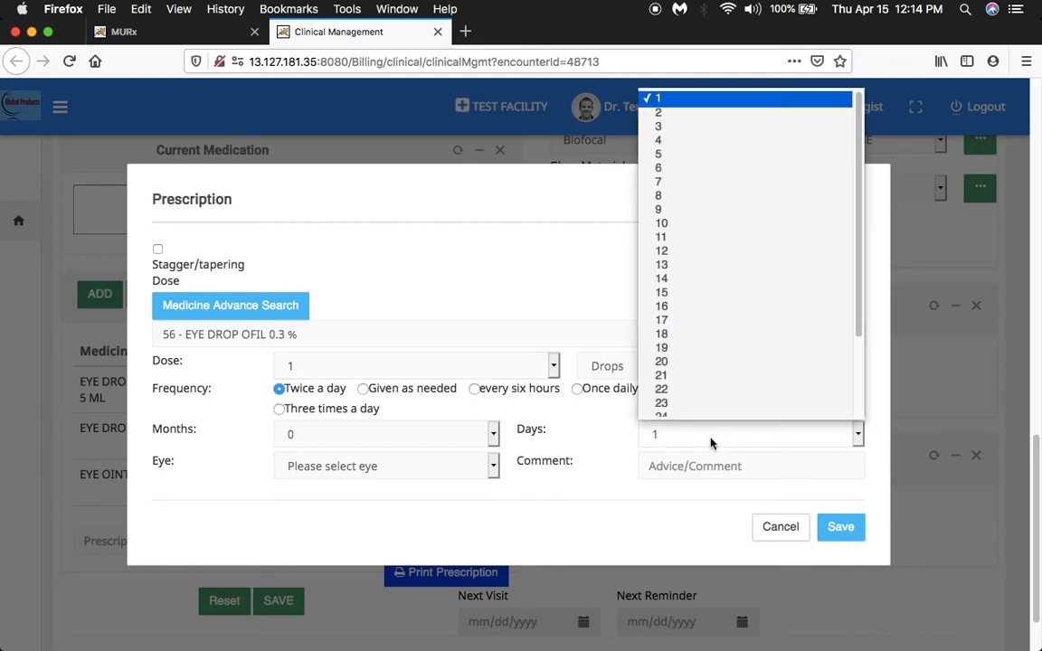
pyautogui.click(714, 229)
pyautogui.click(493, 463)
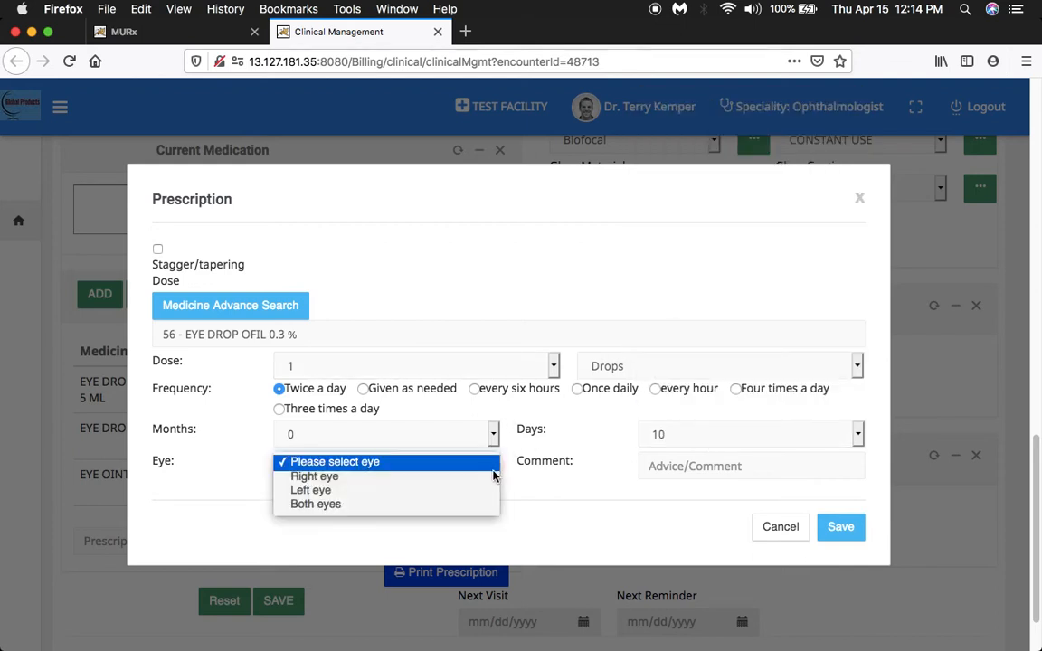
pyautogui.click(480, 491)
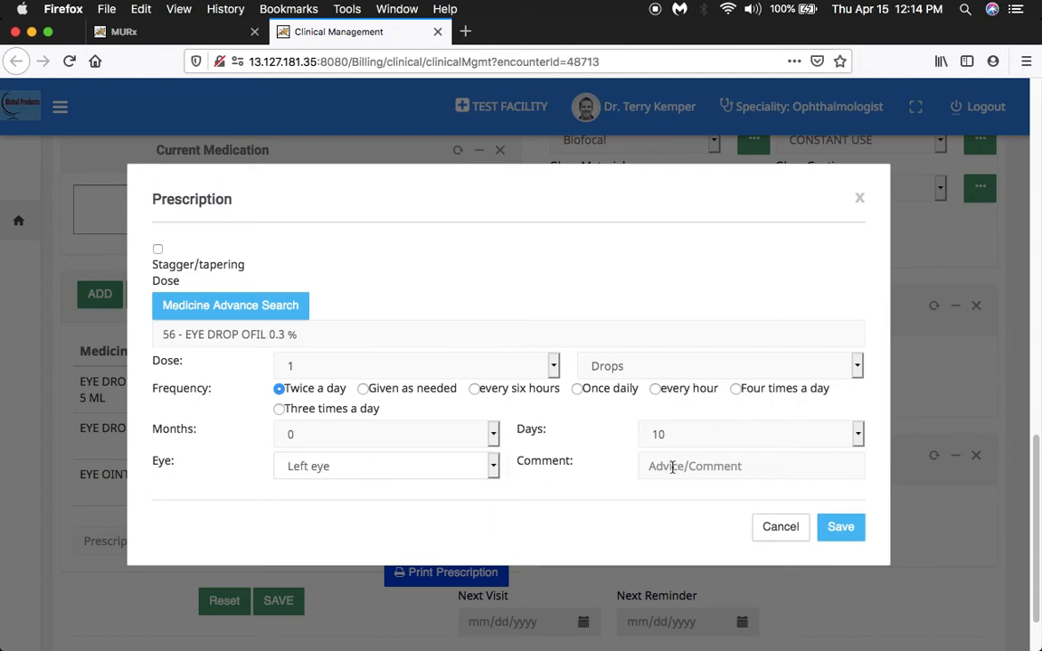
pyautogui.click(842, 531)
pyautogui.click(861, 199)
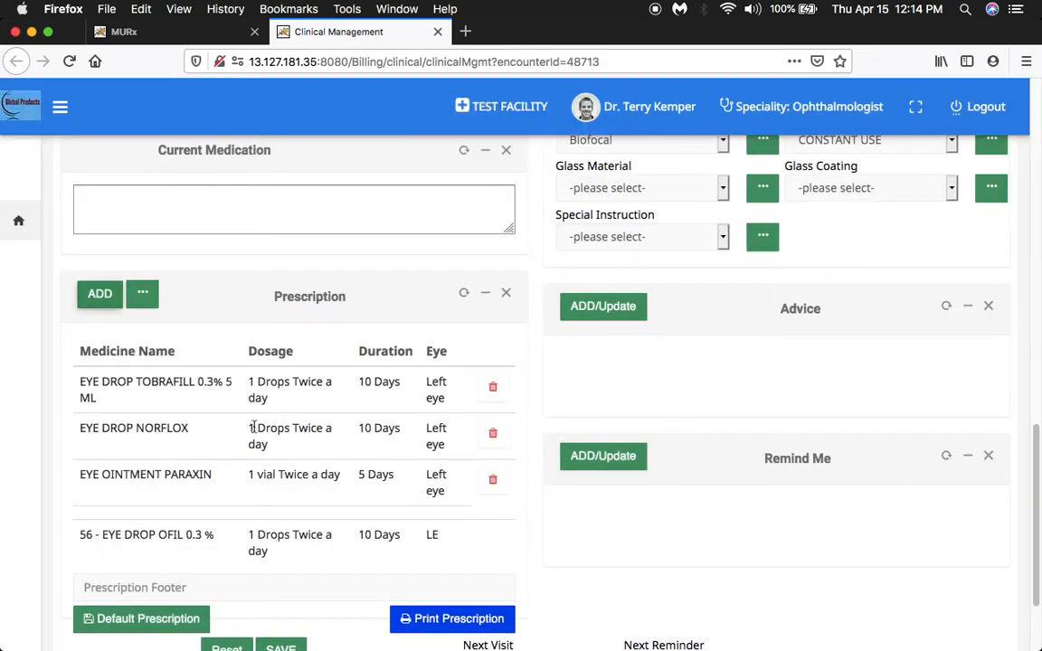
# Save the listed medicines as the default prescription and save the consultation record.
pyautogui.scroll(1, 321, 364)
pyautogui.scroll(-2, 321, 364)
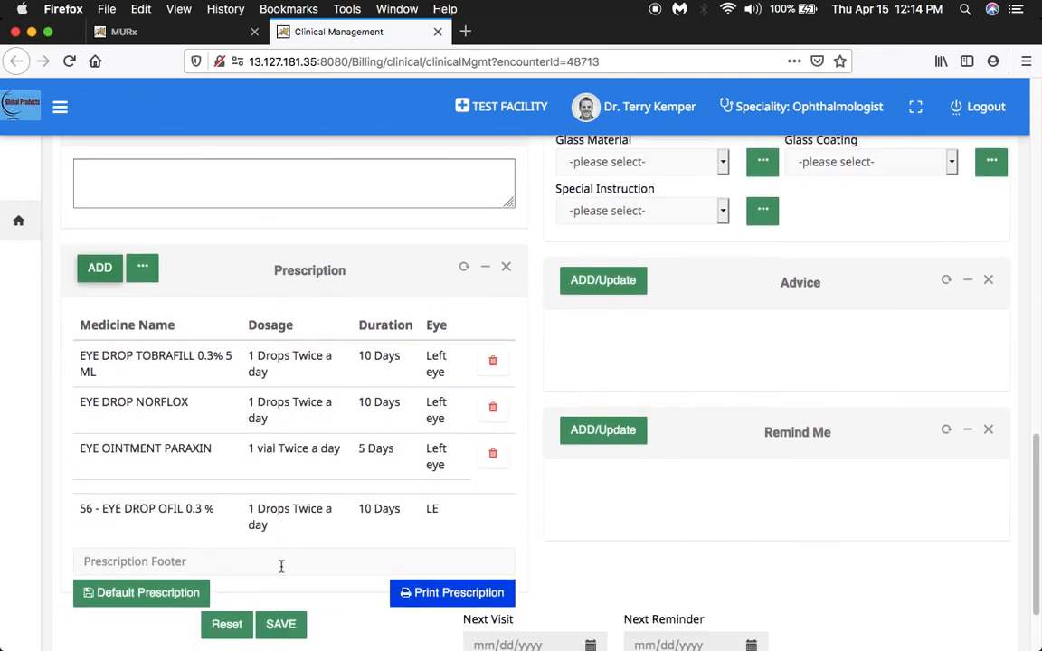
pyautogui.click(150, 603)
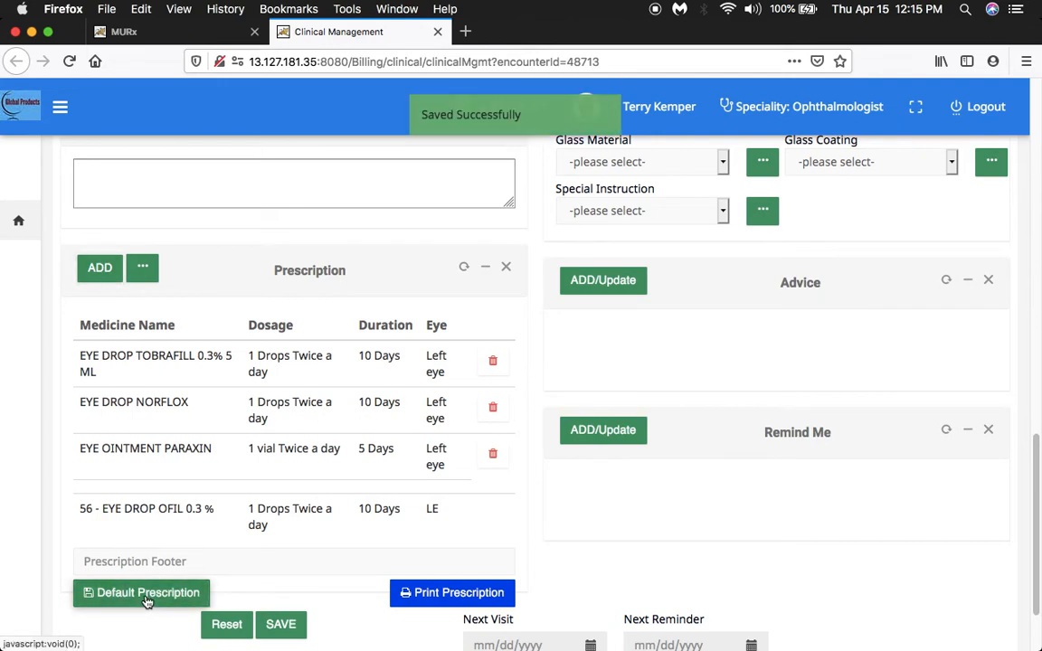
pyautogui.click(279, 624)
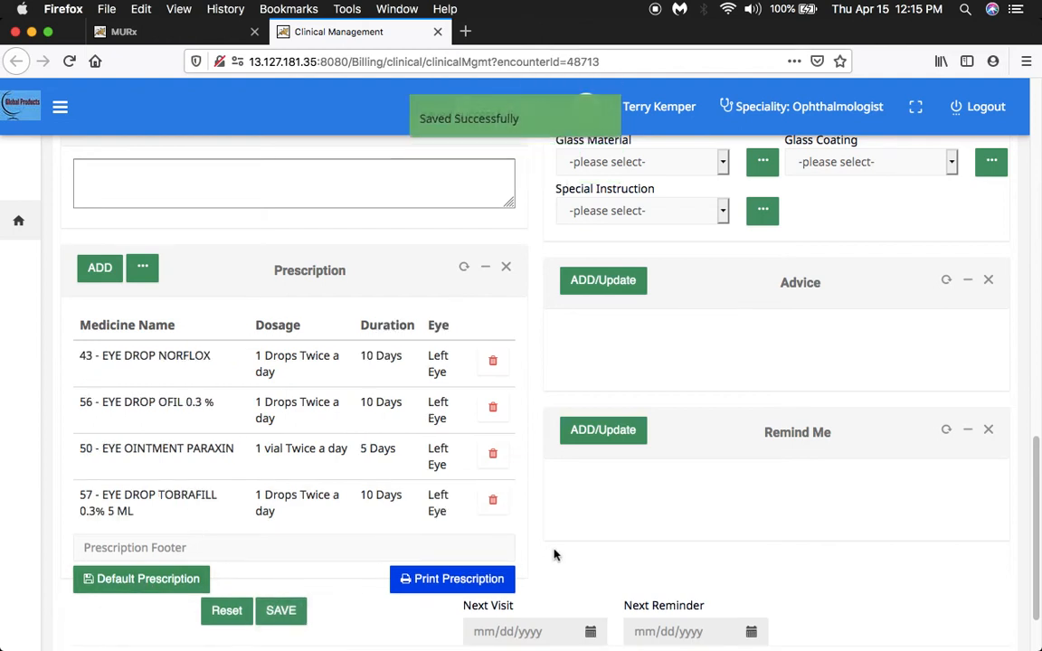
# View the Clinical Vision form with its left and right eye value table, and cancel it.
pyautogui.scroll(-2, 553, 555)
pyautogui.scroll(5, 552, 548)
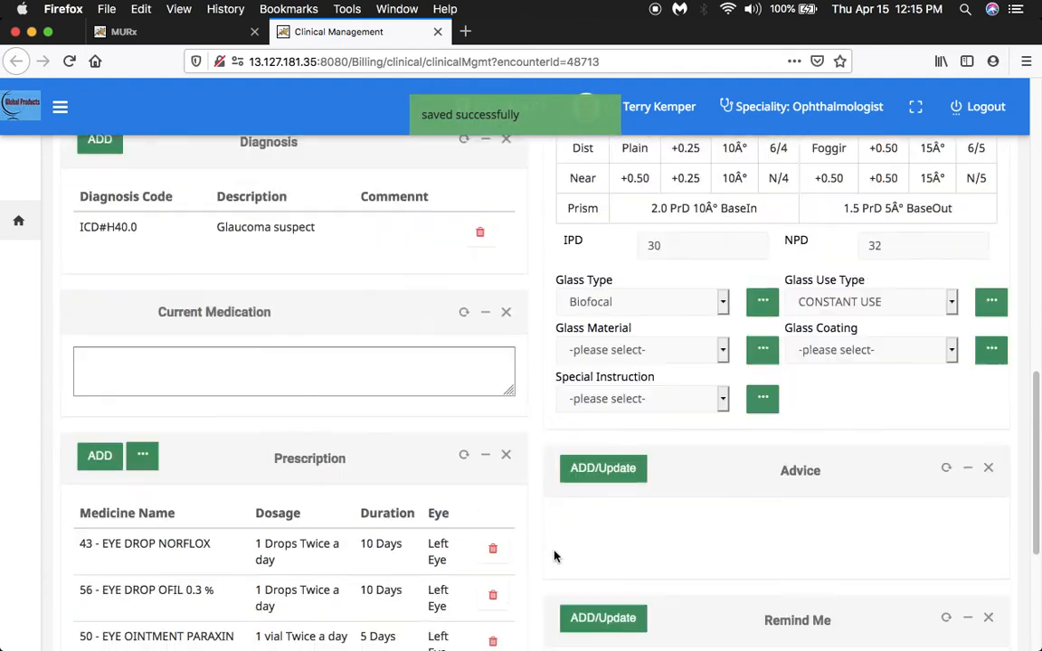
pyautogui.scroll(9, 555, 556)
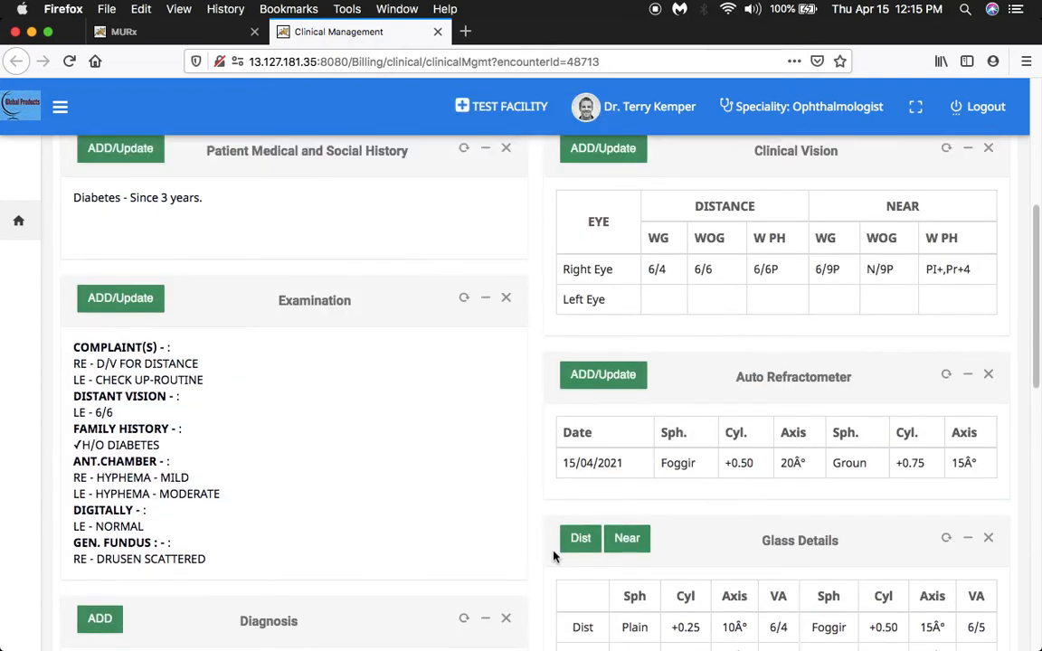
pyautogui.scroll(1, 554, 556)
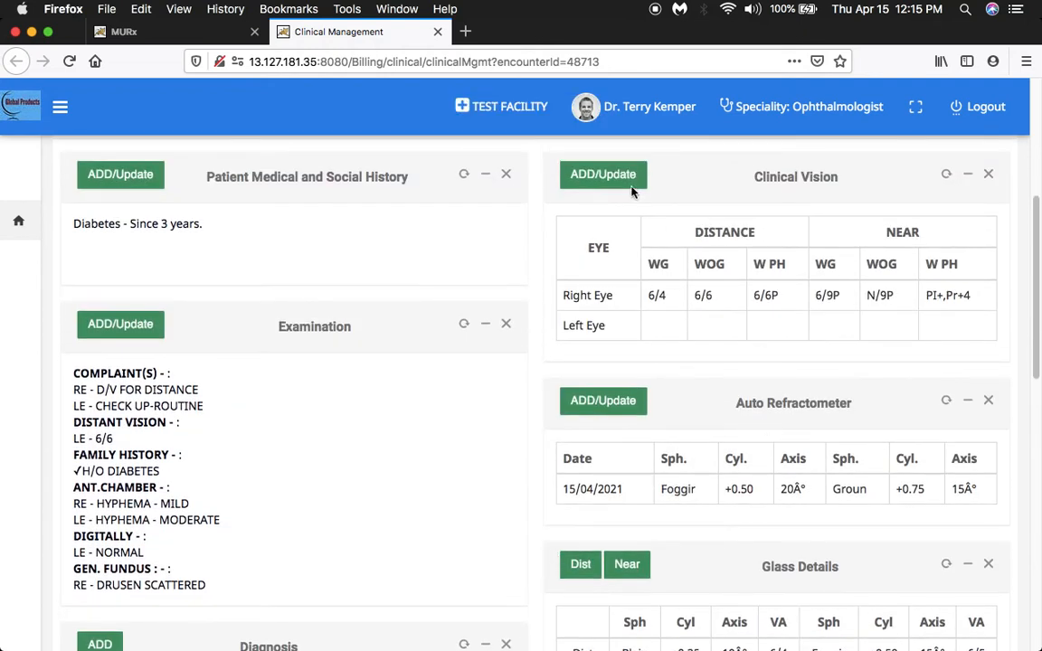
pyautogui.click(603, 178)
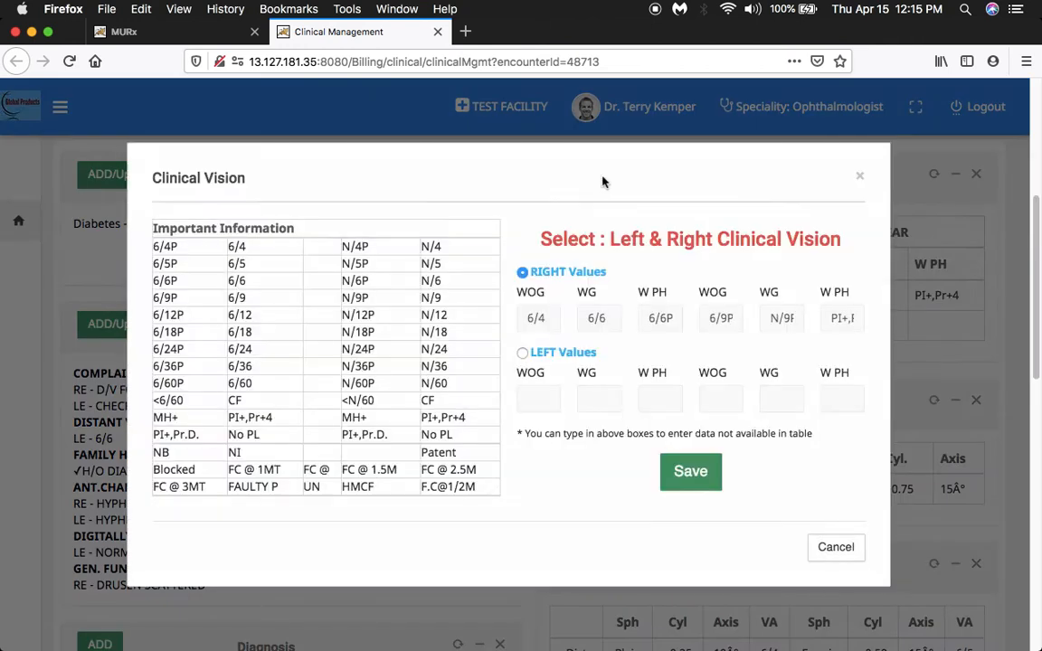
pyautogui.click(187, 249)
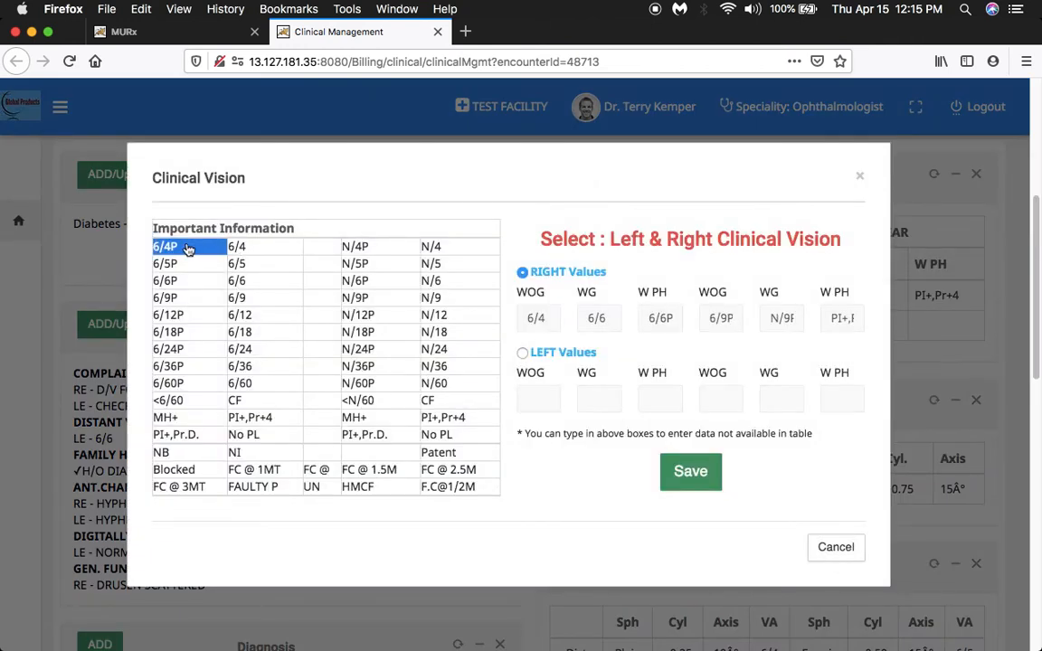
pyautogui.click(846, 551)
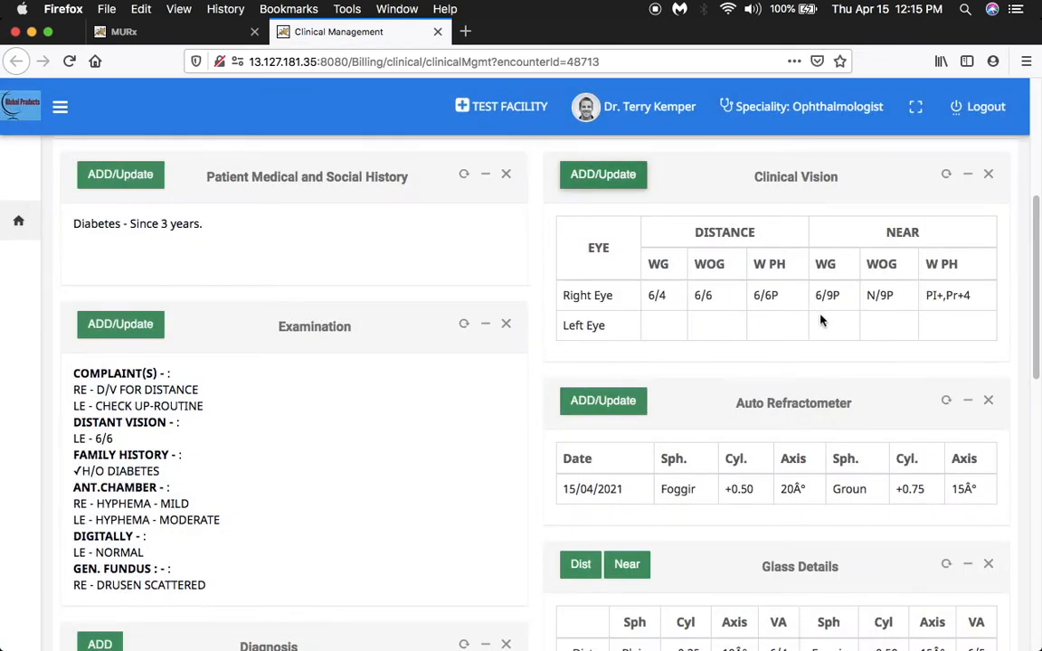
# View the Auto Refractometer form with its spherical, cylindrical and axis tables, and close it.
pyautogui.moveTo(1038, 318); pyautogui.dragTo(1033, 378)
pyautogui.click(602, 232)
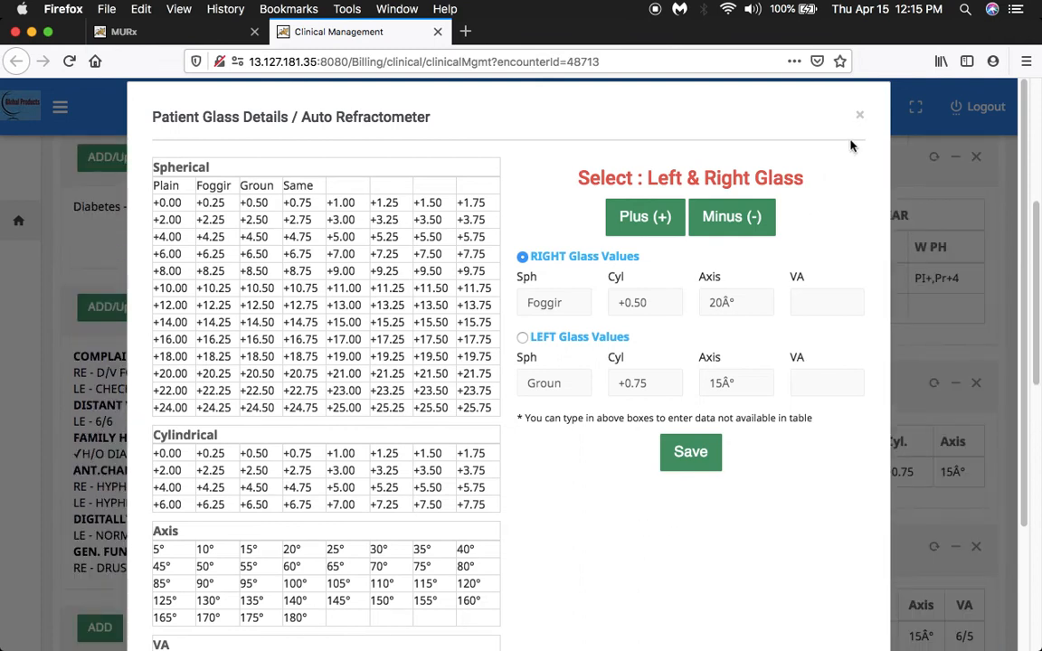
pyautogui.click(859, 115)
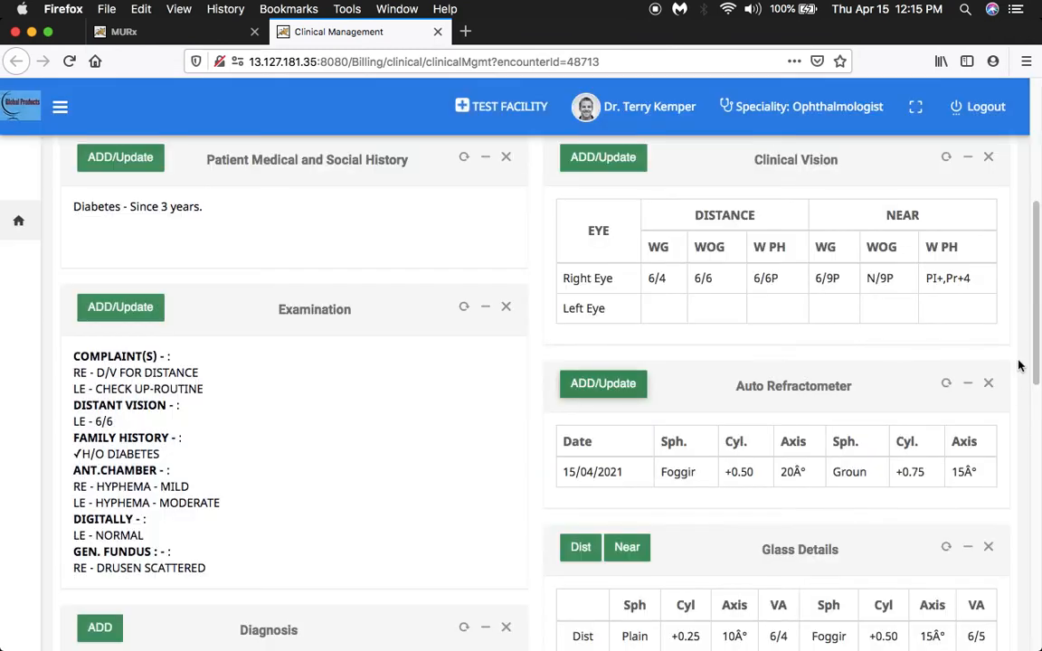
# Set the right eye's distance glass values to Plain sphere, +0.25 cylinder and 10° axis, then save and close the form.
pyautogui.moveTo(1033, 344); pyautogui.dragTo(1035, 456)
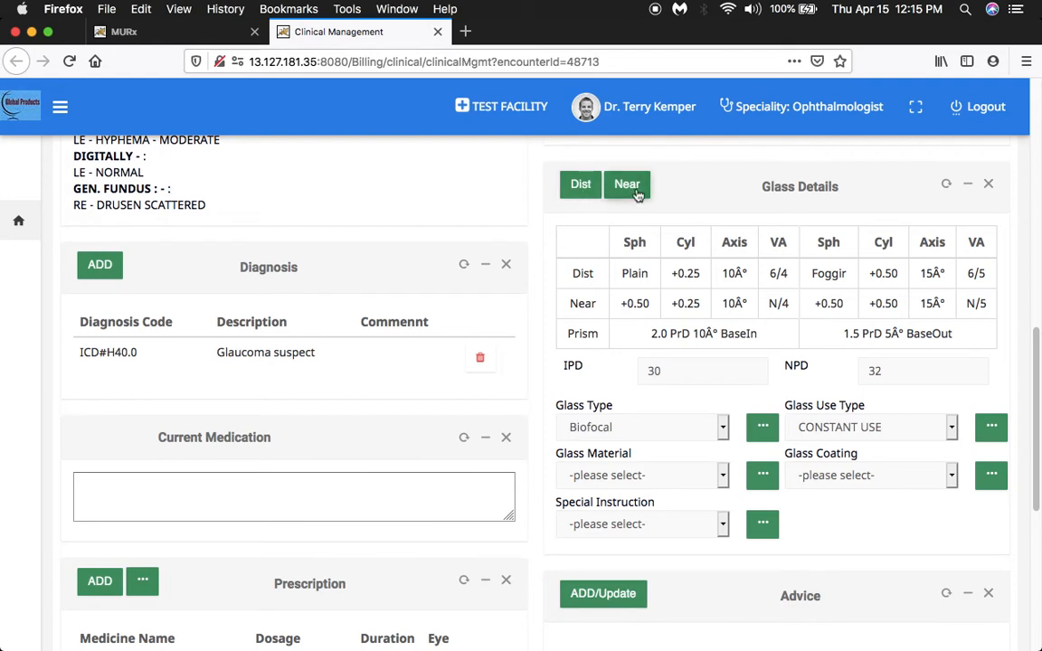
pyautogui.click(581, 184)
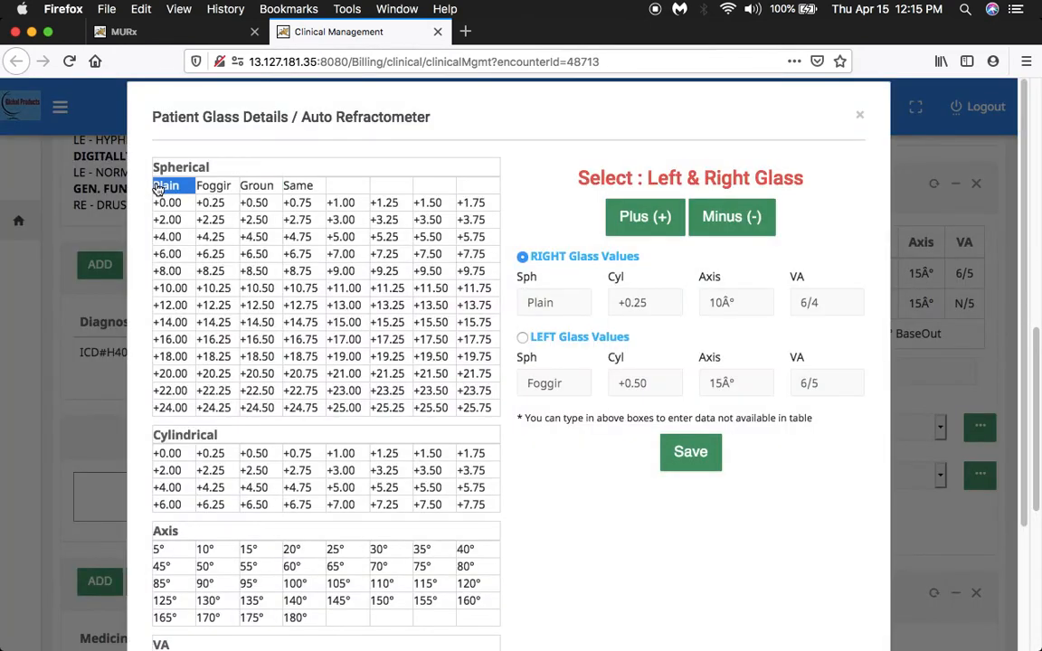
pyautogui.click(158, 187)
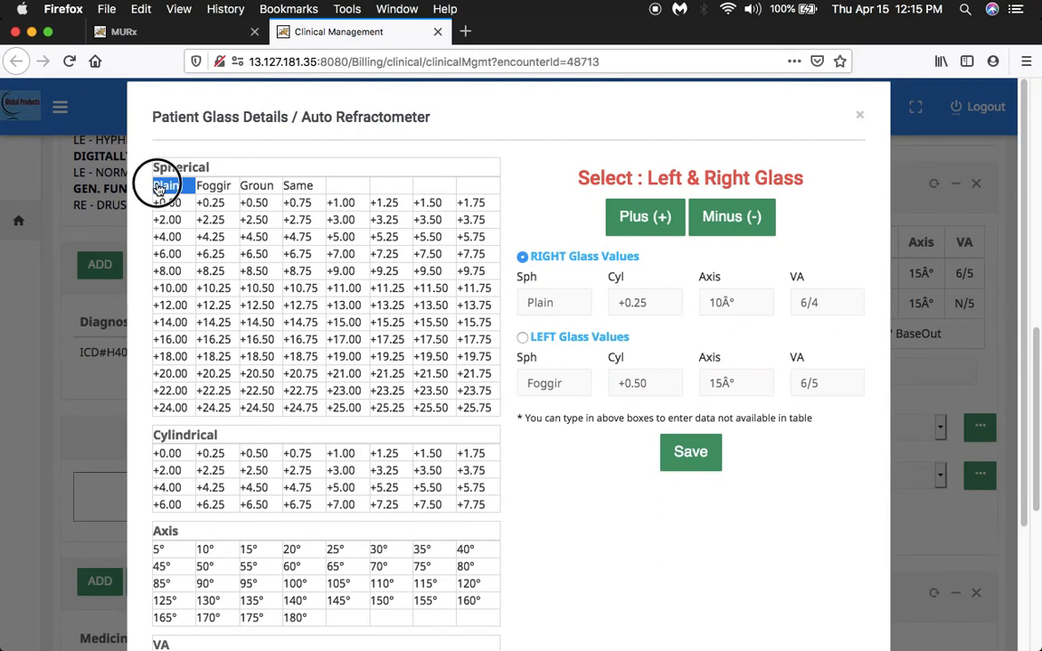
pyautogui.click(221, 456)
pyautogui.click(217, 549)
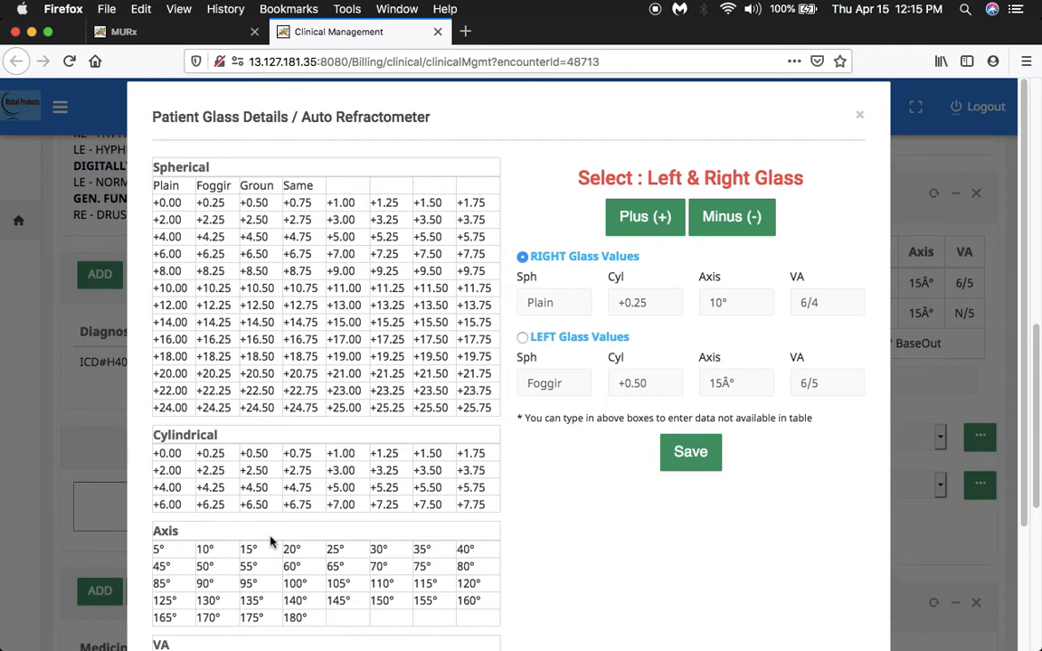
pyautogui.click(680, 463)
pyautogui.click(859, 114)
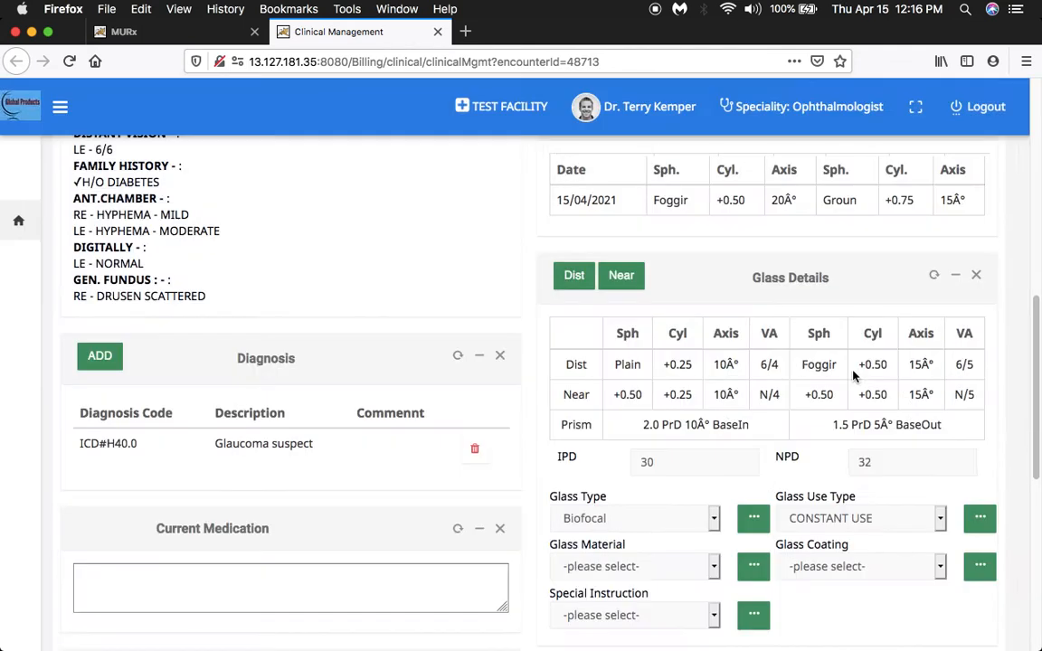
# View the near additions form and the Prism form in Glass Details, closing each one.
pyautogui.click(626, 275)
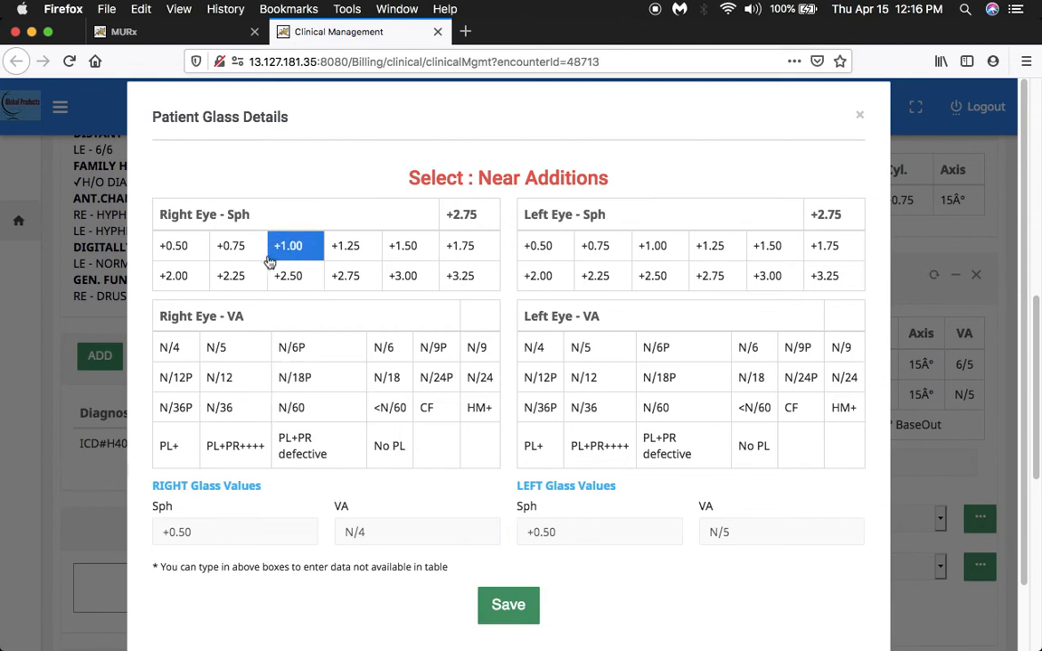
pyautogui.click(861, 119)
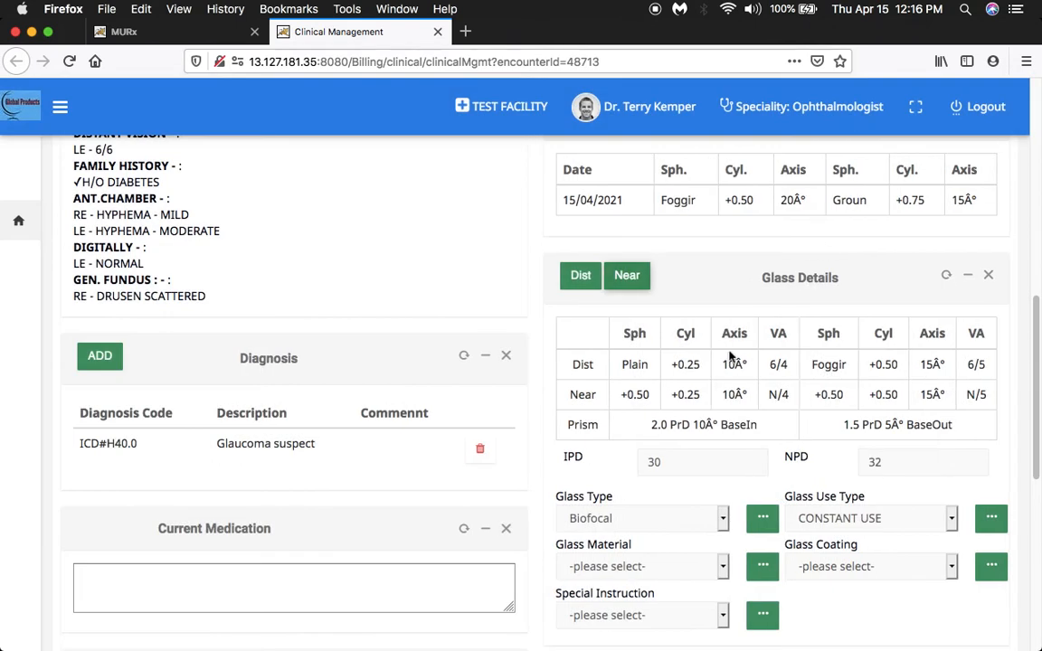
pyautogui.click(638, 428)
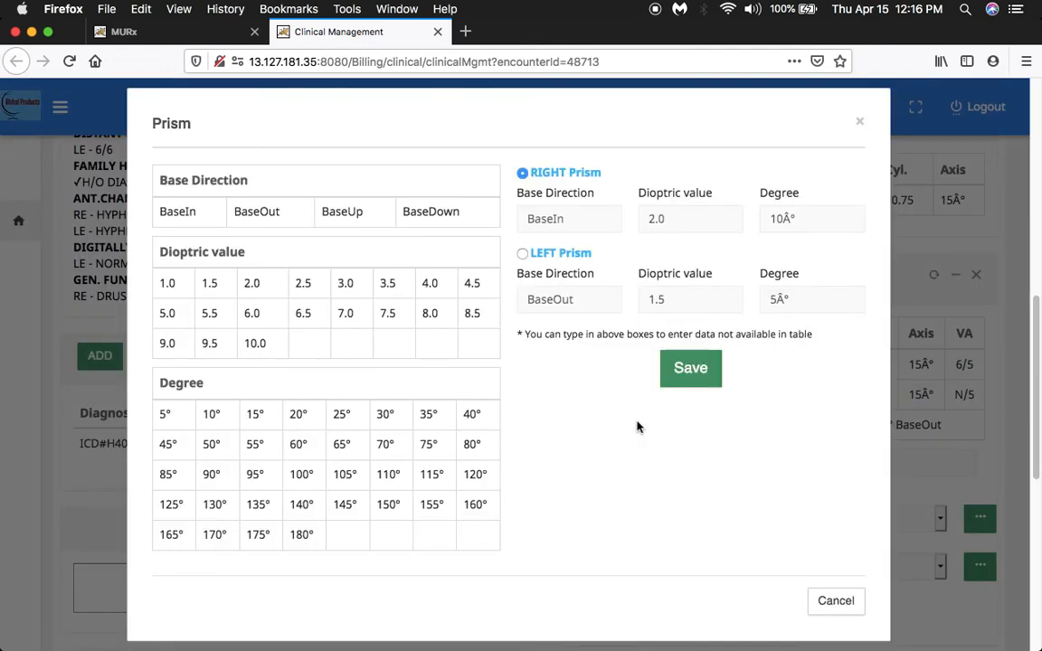
pyautogui.click(859, 122)
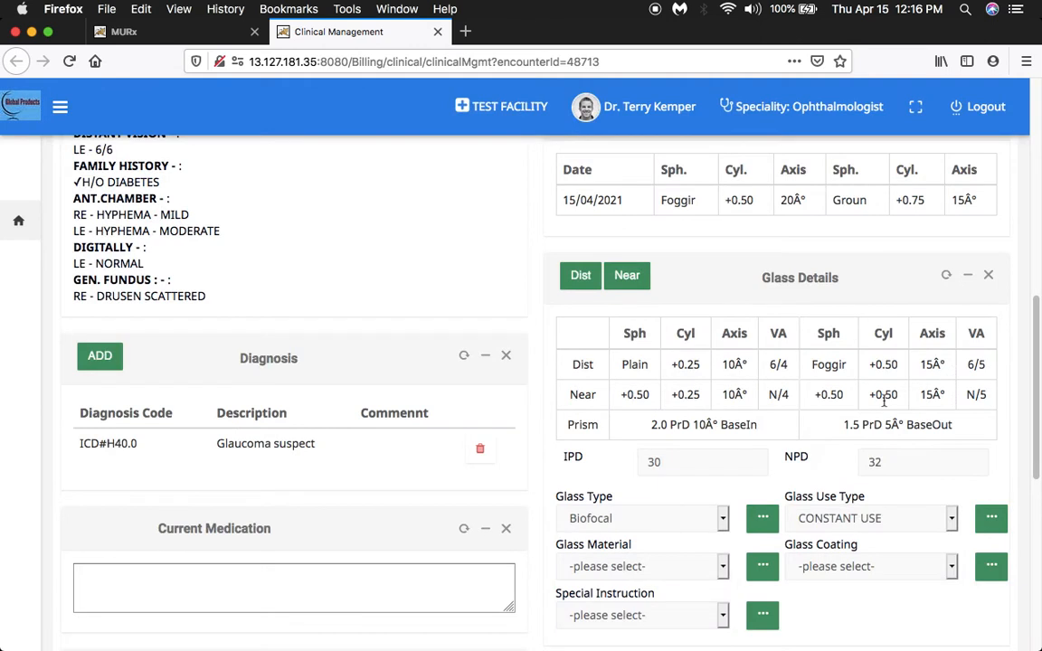
# View the selectable IPD values and the Glass Type options, keeping the existing choices.
pyautogui.click(719, 459)
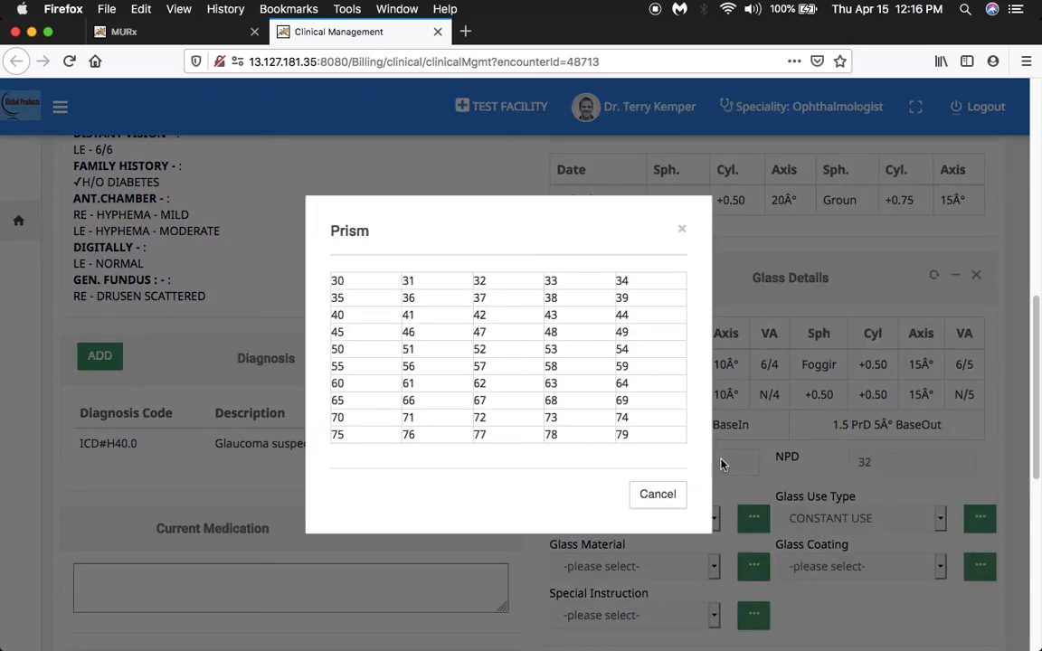
pyautogui.click(669, 496)
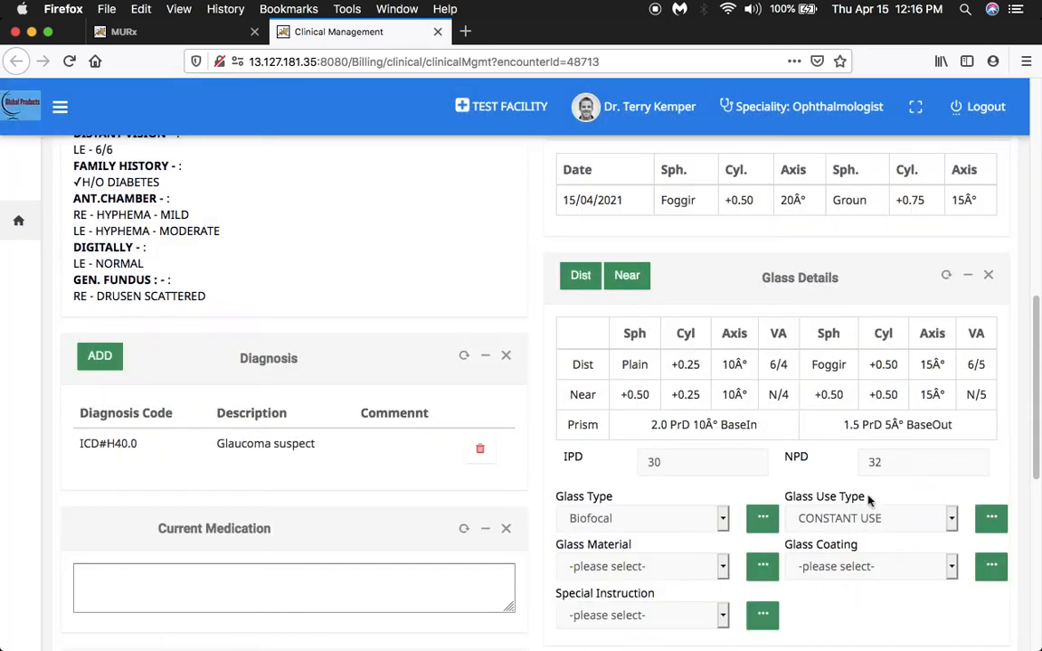
pyautogui.click(725, 523)
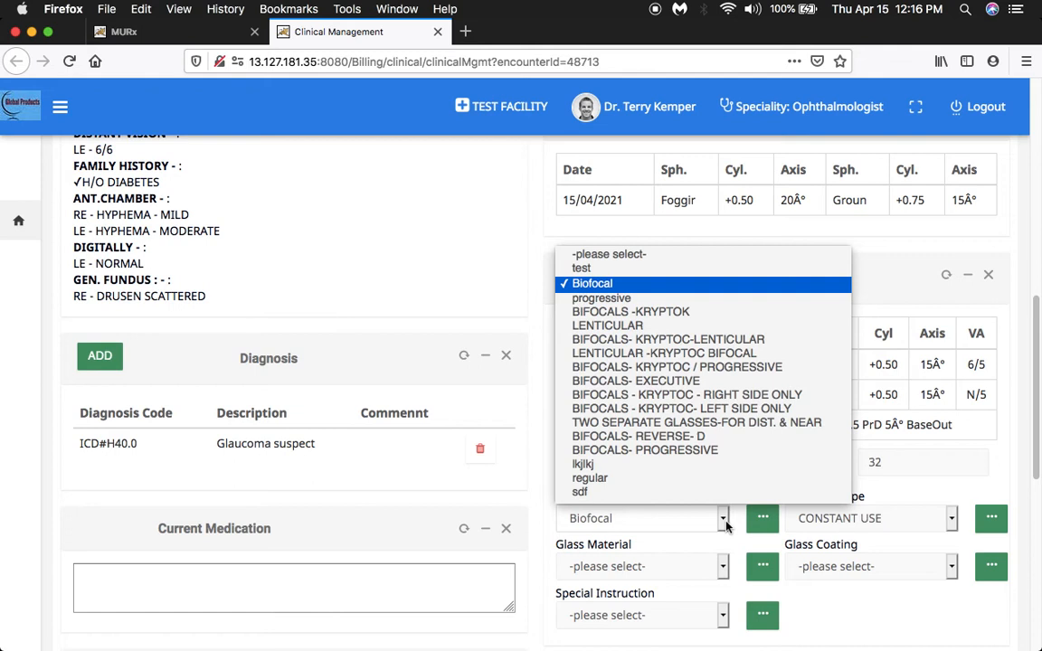
pyautogui.click(723, 520)
pyautogui.click(724, 520)
pyautogui.click(724, 520)
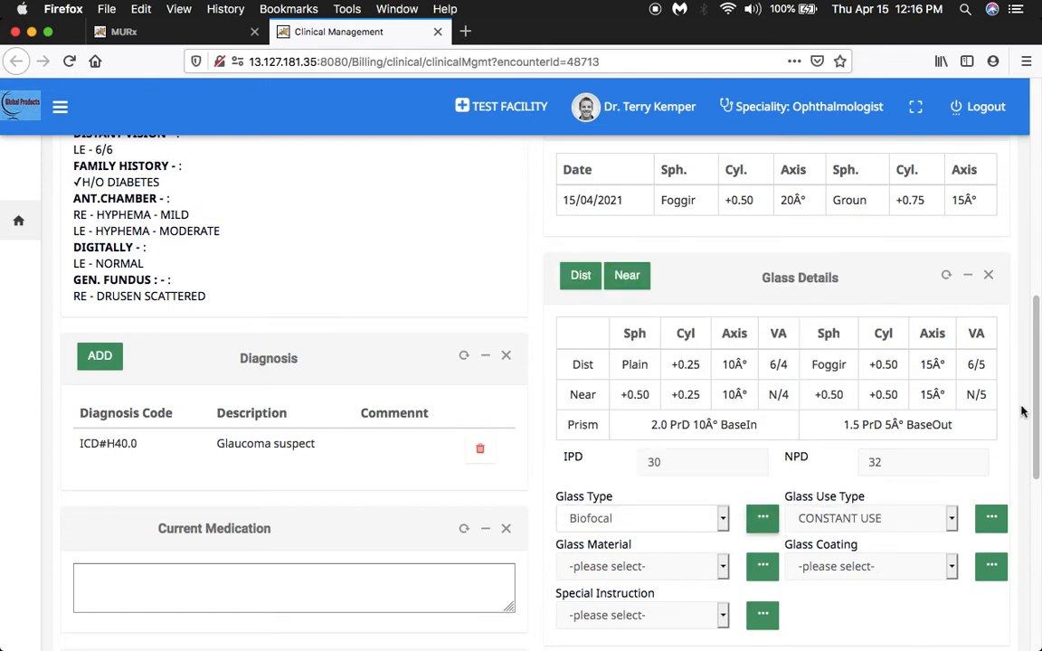
# Save the consultation record with the glass details and prescription.
pyautogui.moveTo(1033, 395); pyautogui.dragTo(1033, 577)
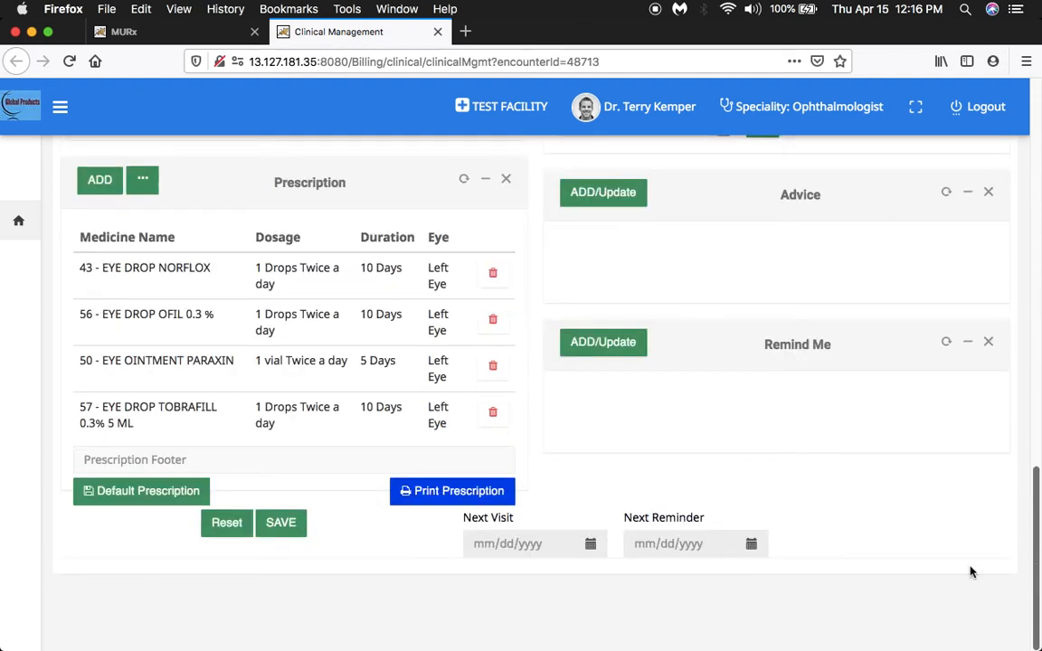
pyautogui.click(288, 523)
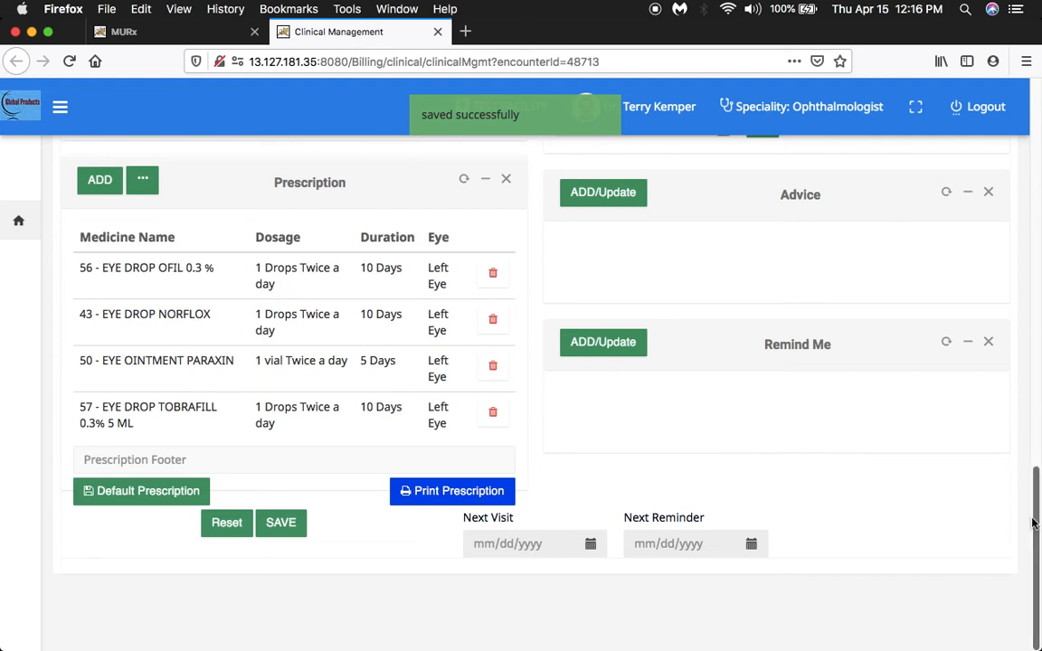
# Open the consultation's Image section and look through the eye diagrams and the OPD images from history.
pyautogui.moveTo(1033, 517); pyautogui.dragTo(1030, 139)
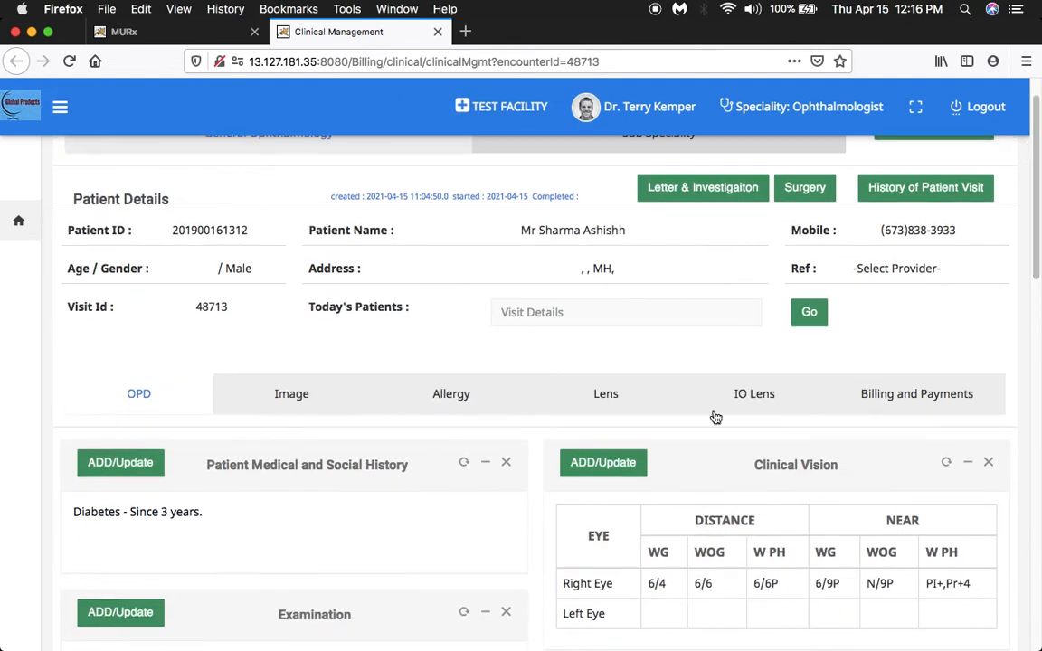
pyautogui.click(280, 395)
pyautogui.scroll(1, 465, 442)
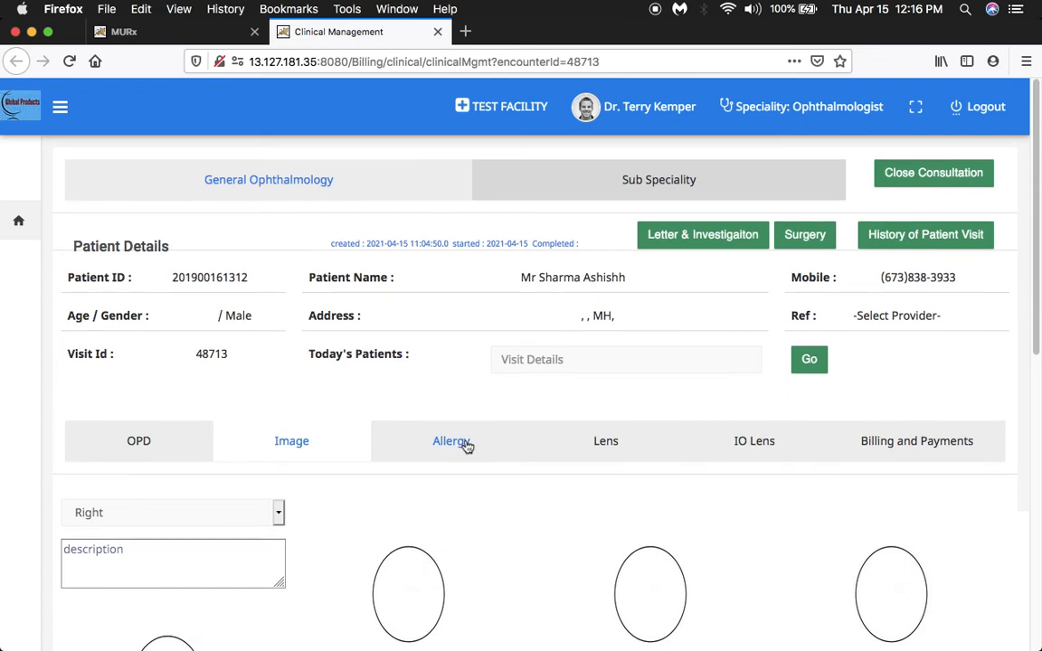
pyautogui.scroll(-5, 556, 478)
pyautogui.scroll(-3, 555, 479)
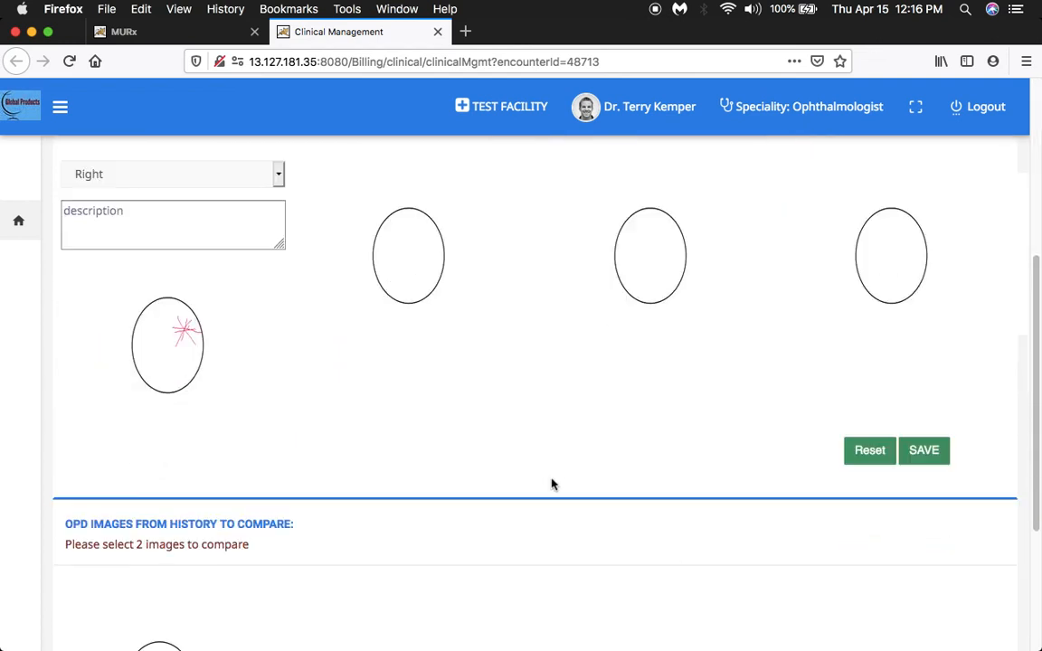
pyautogui.scroll(4, 552, 484)
pyautogui.scroll(2, 551, 484)
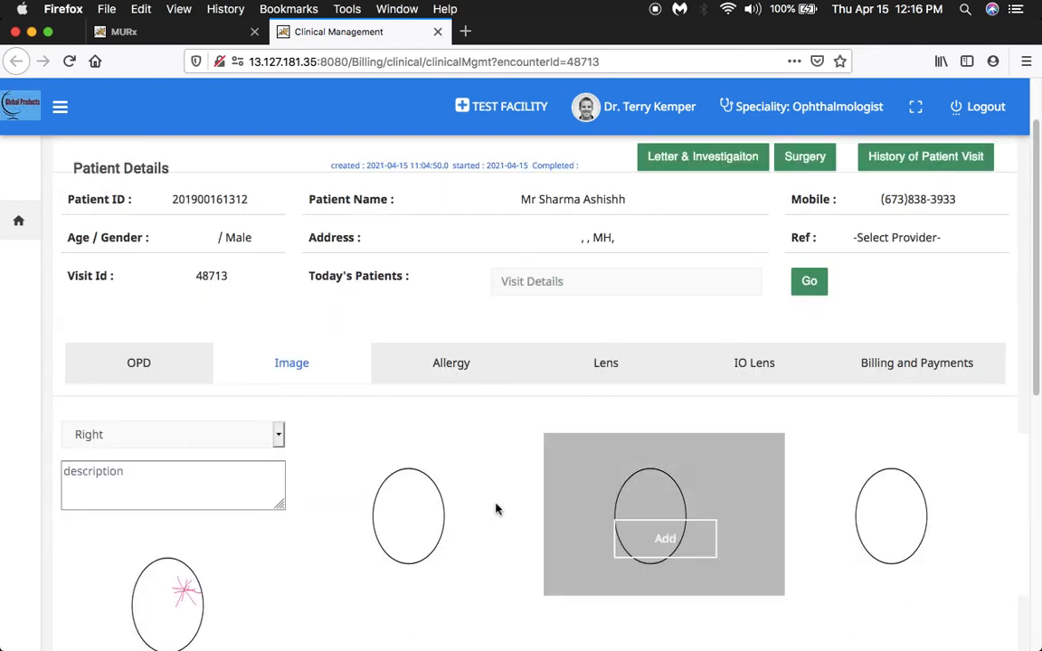
# Open the second eye diagram for editing, draw a red star-shaped pencil mark in the circle's upper-right area, and save the image.
pyautogui.click(416, 530)
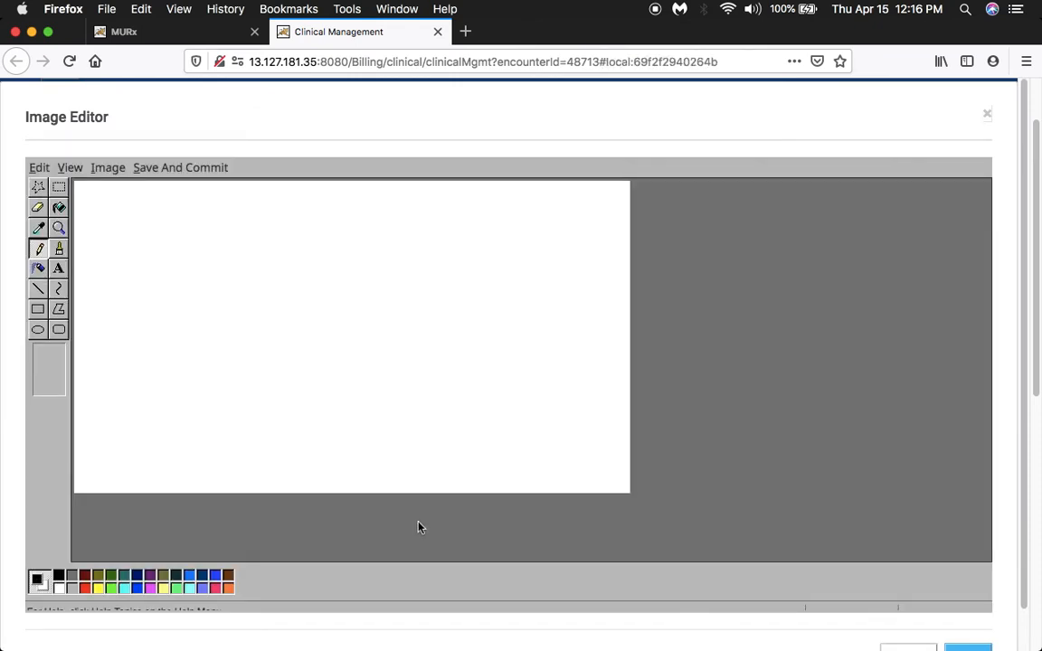
pyautogui.click(85, 588)
pyautogui.click(37, 249)
pyautogui.moveTo(353, 281)
pyautogui.mouseDown()
pyautogui.moveTo(387, 327)
pyautogui.moveTo(350, 323)
pyautogui.moveTo(396, 311)
pyautogui.moveTo(347, 333)
pyautogui.mouseUp()
pyautogui.click(962, 646)
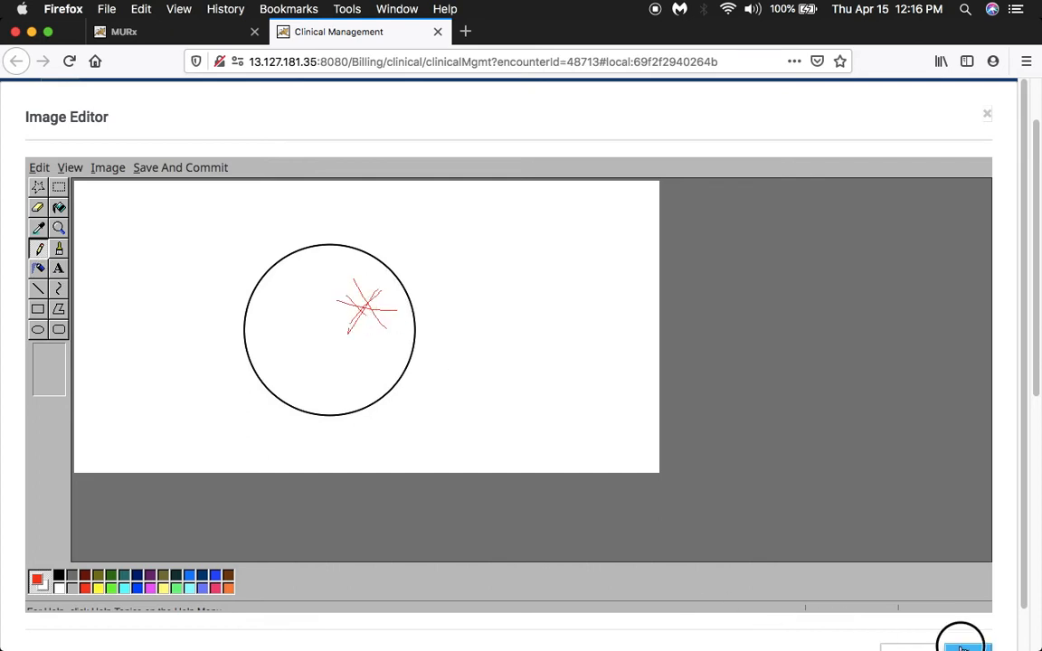
pyautogui.click(760, 644)
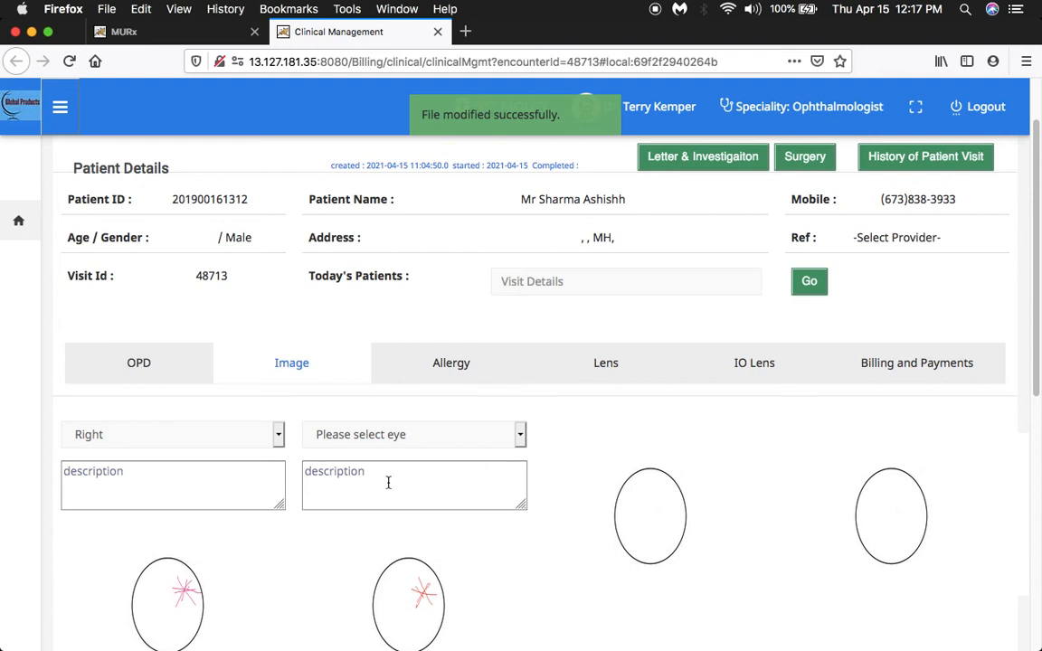
# Assign the newly annotated image to the Left eye and save the OPD image details.
pyautogui.click(520, 435)
pyautogui.click(489, 464)
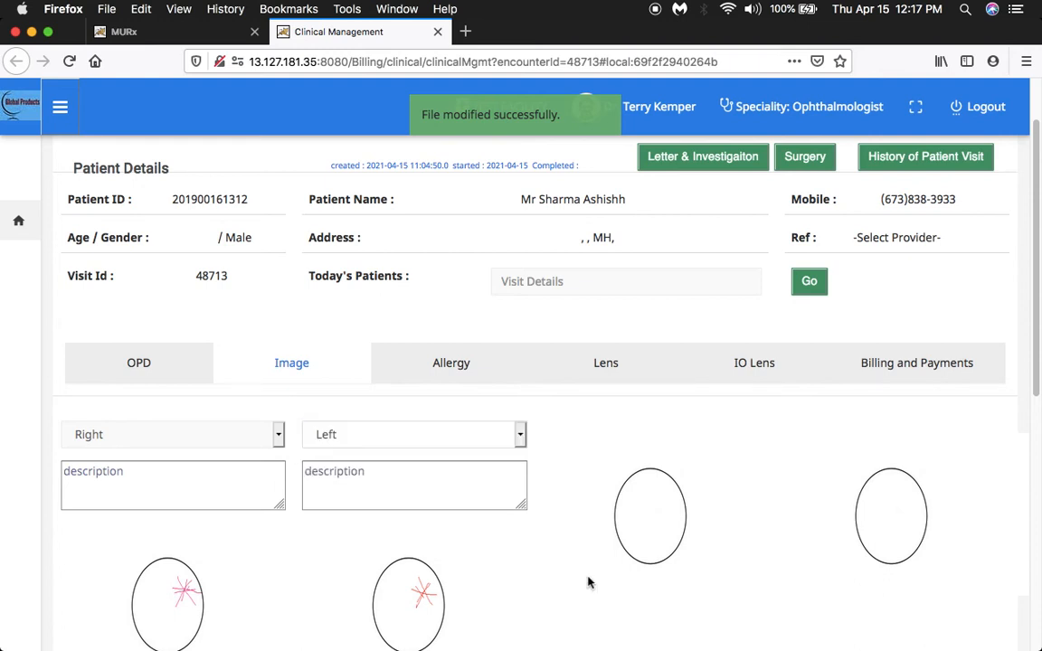
pyautogui.moveTo(1036, 349); pyautogui.dragTo(1032, 474)
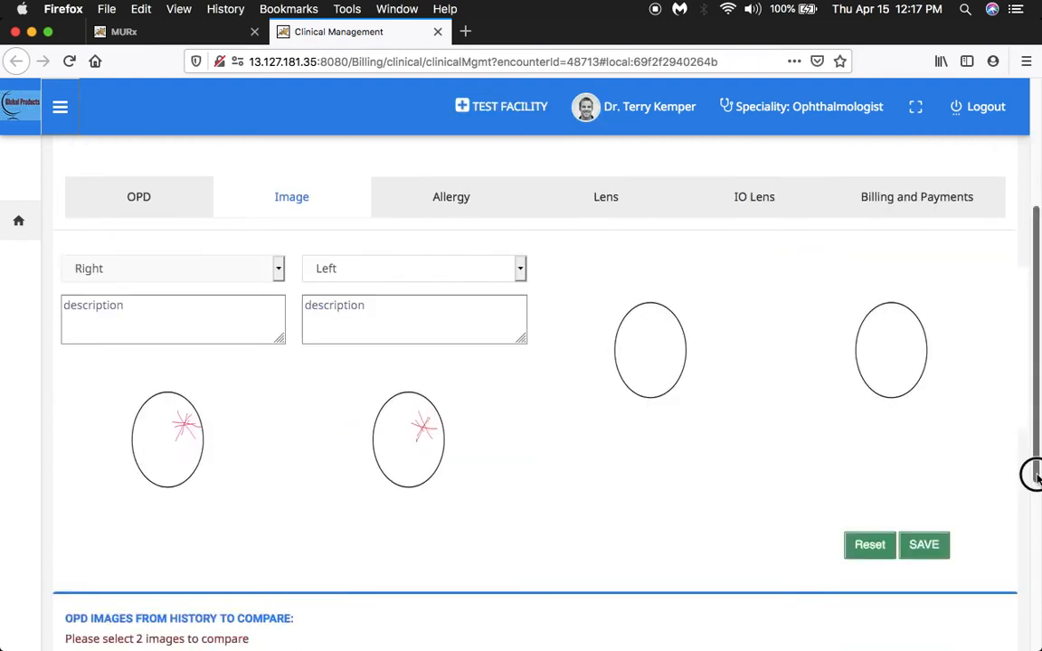
pyautogui.click(1032, 475)
pyautogui.click(925, 364)
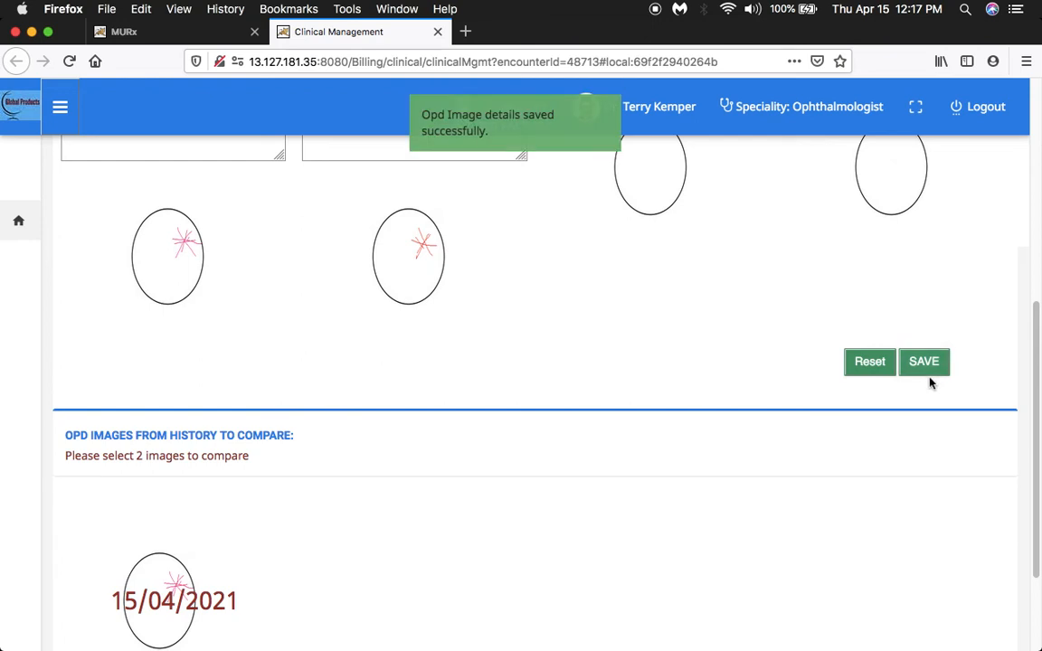
# Review the OPD images available for comparison, and open the Allergy form.
pyautogui.scroll(-1, 898, 400)
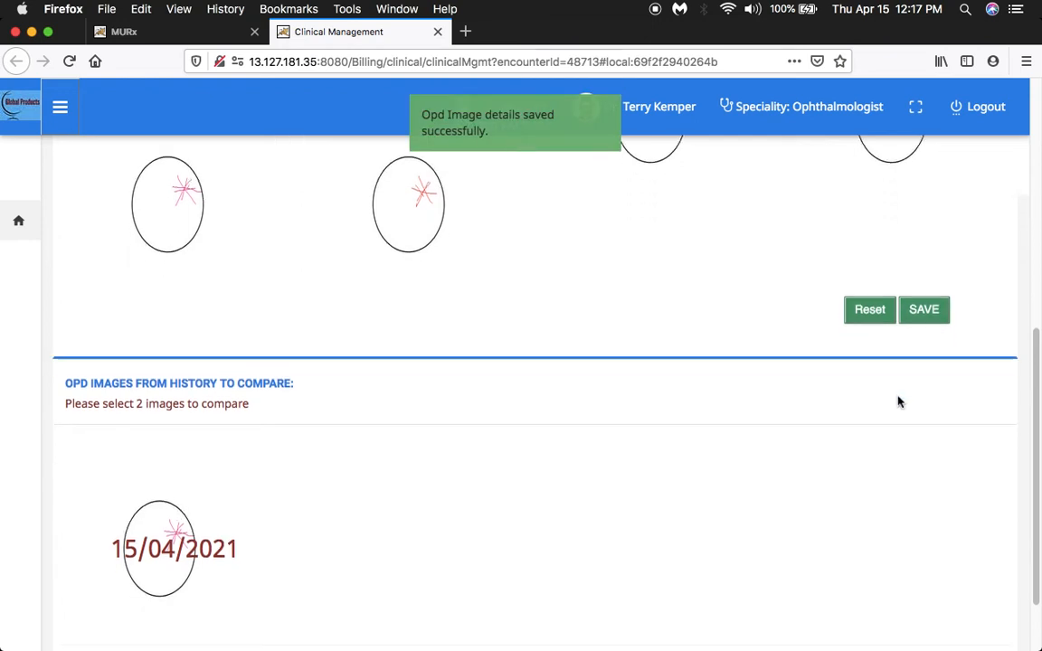
pyautogui.scroll(5, 898, 400)
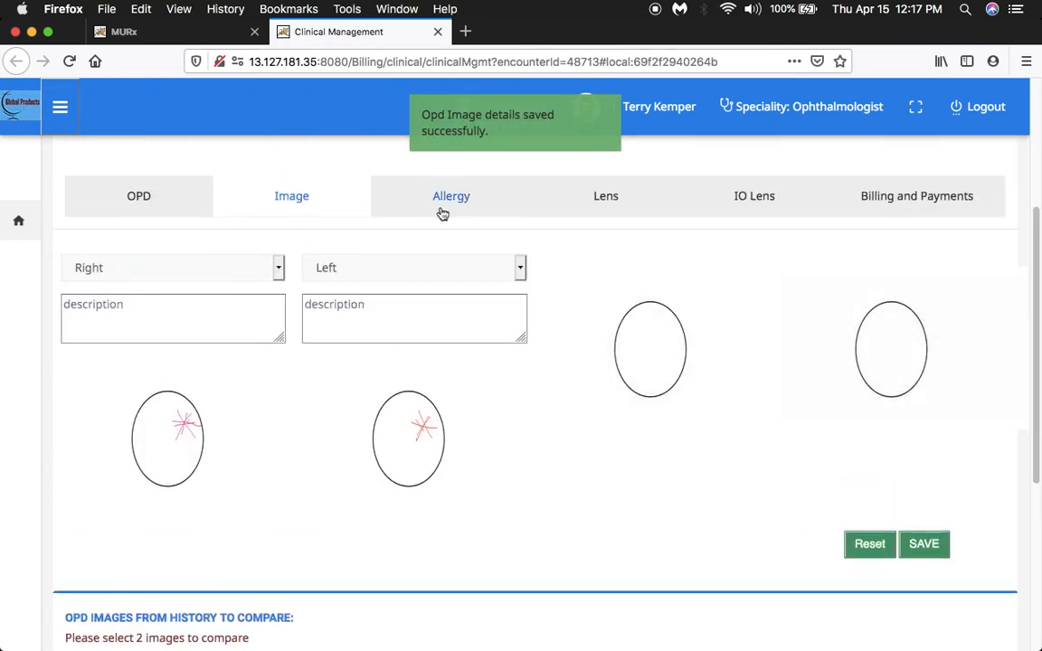
pyautogui.click(445, 208)
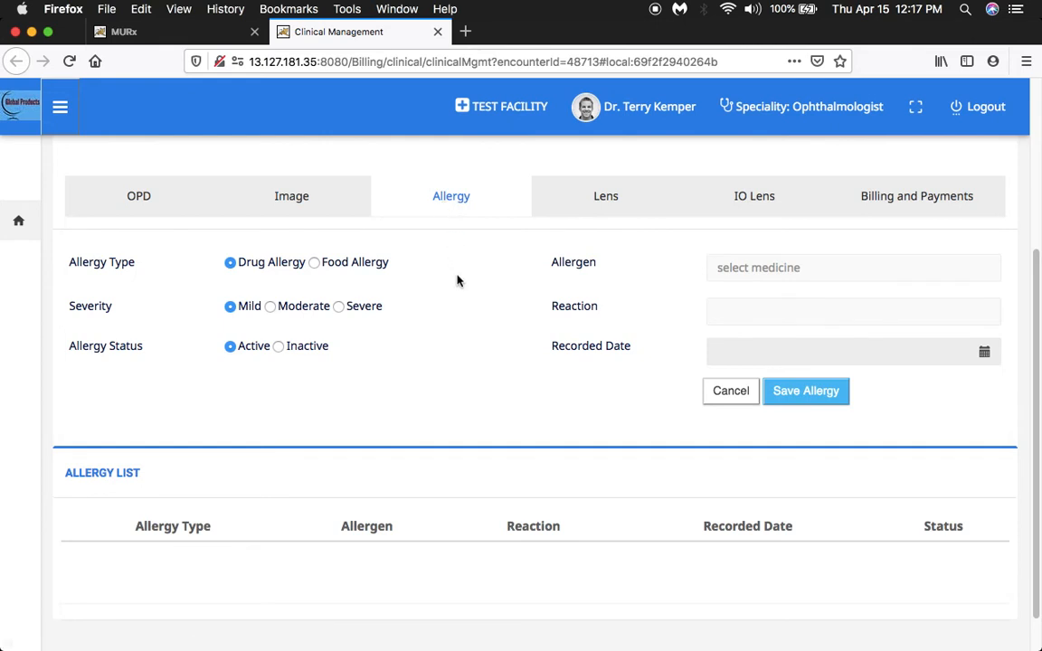
# Open the Lens section and view the right eye's selectable Model, Type and Company options.
pyautogui.click(595, 206)
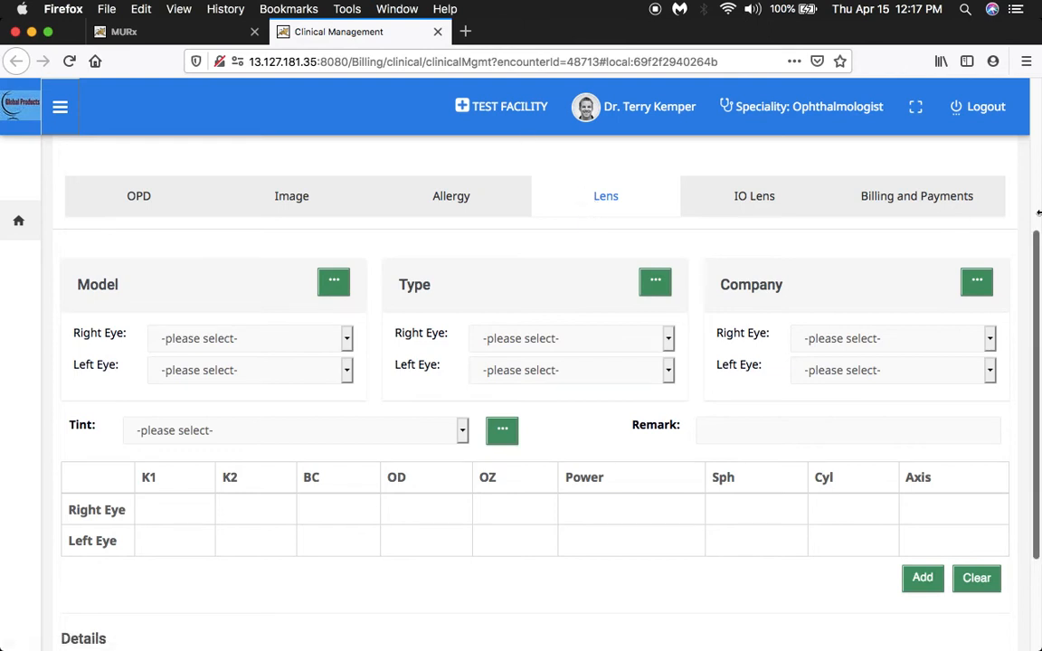
pyautogui.scroll(-2, 1038, 253)
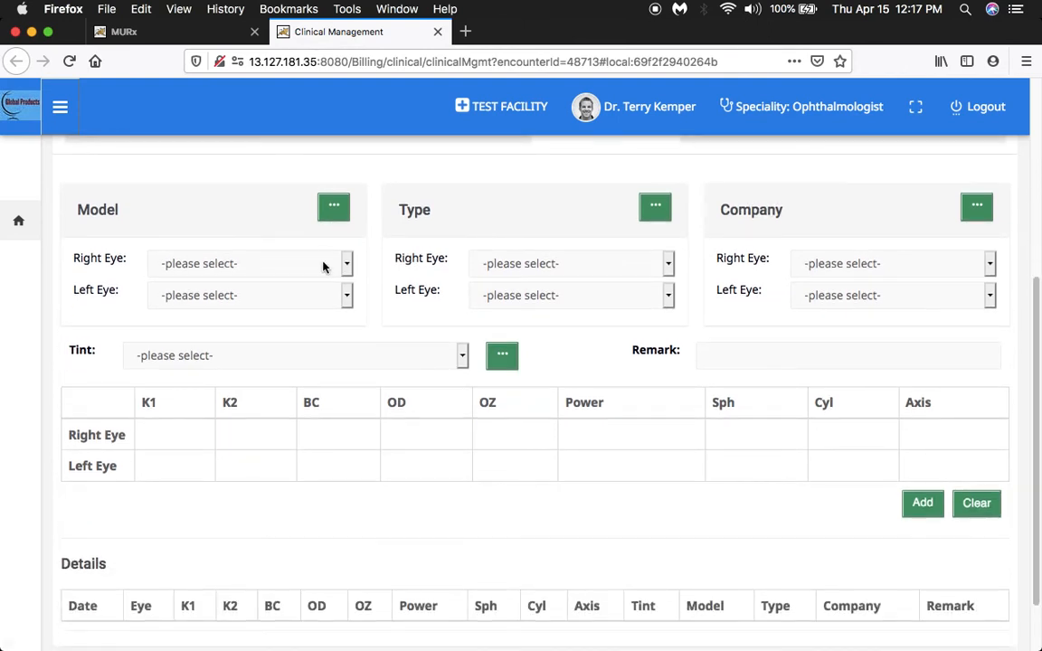
pyautogui.click(346, 265)
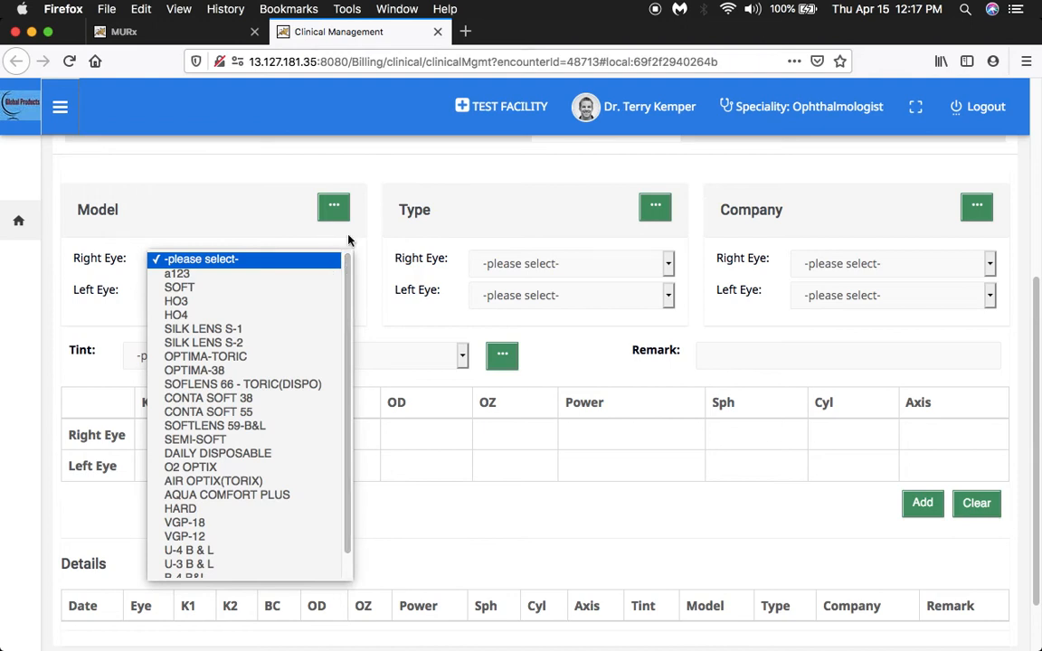
pyautogui.click(669, 274)
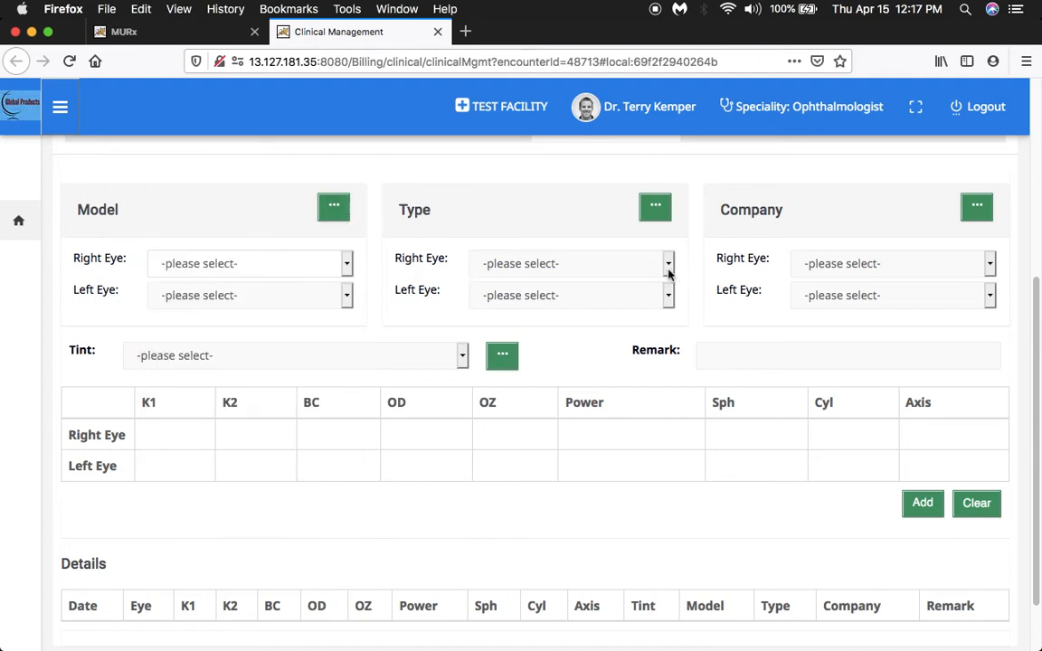
pyautogui.click(669, 265)
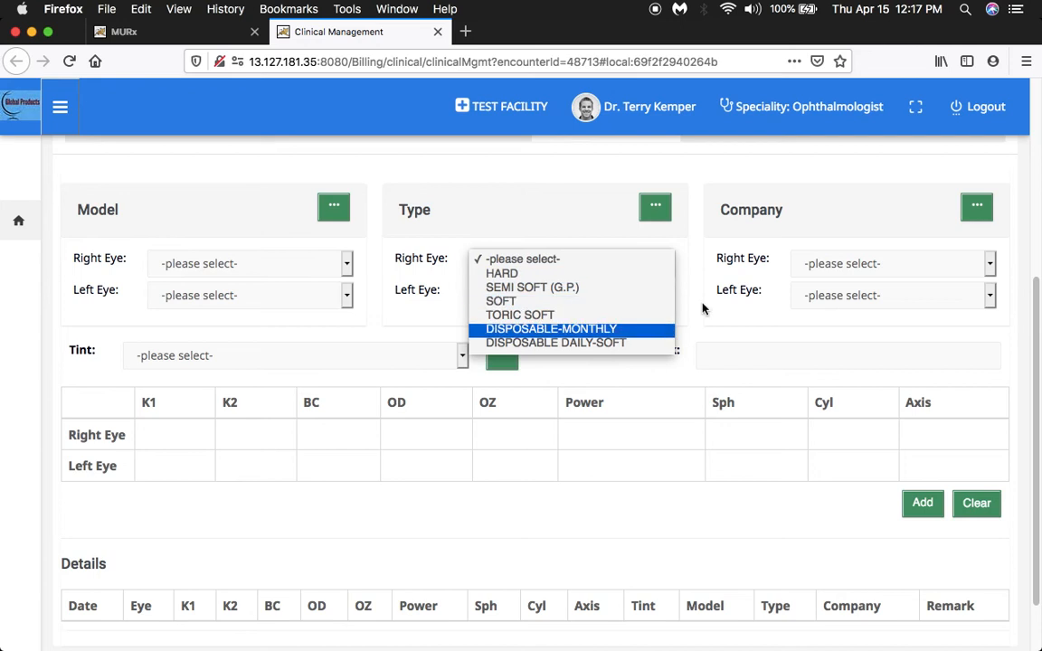
pyautogui.click(990, 268)
pyautogui.click(992, 267)
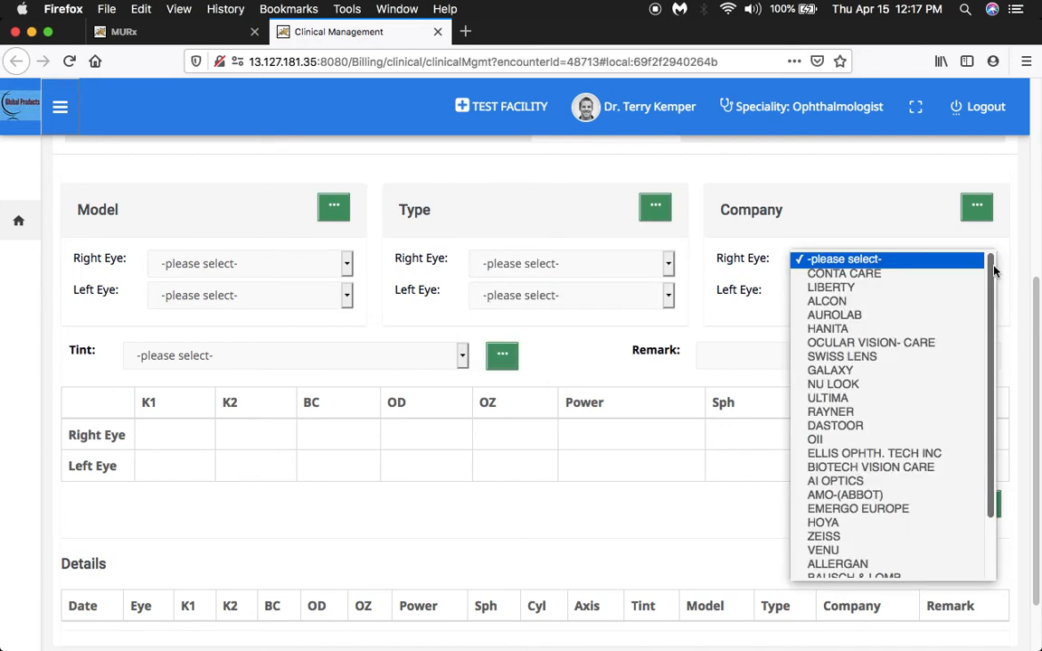
# View the Add or Modify option lists for lens Model, Type and Company, closing each one.
pyautogui.click(334, 209)
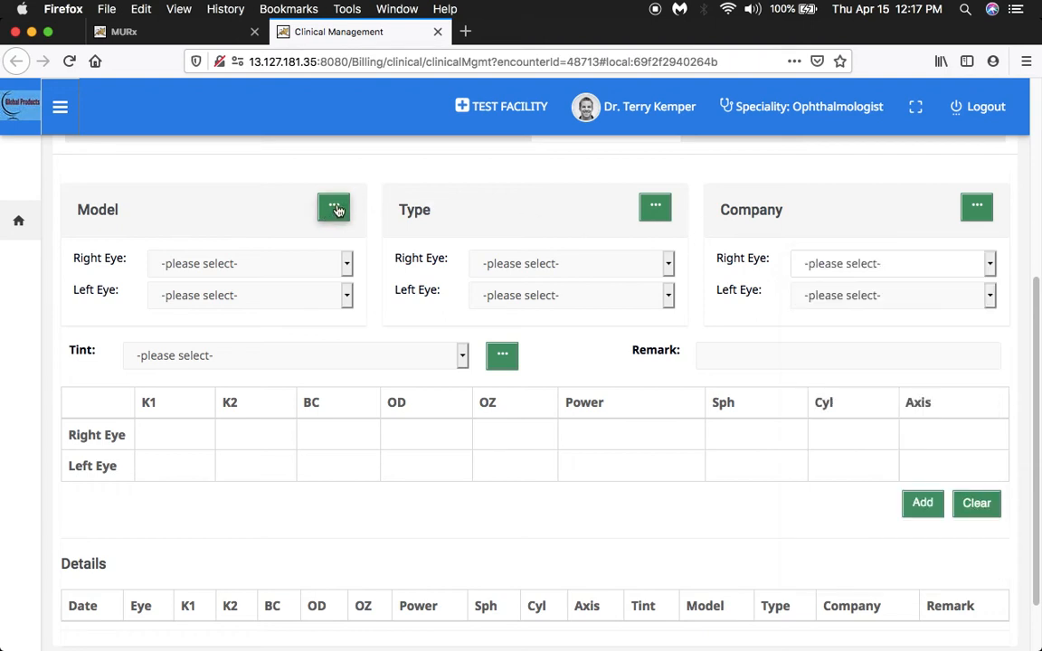
pyautogui.click(335, 209)
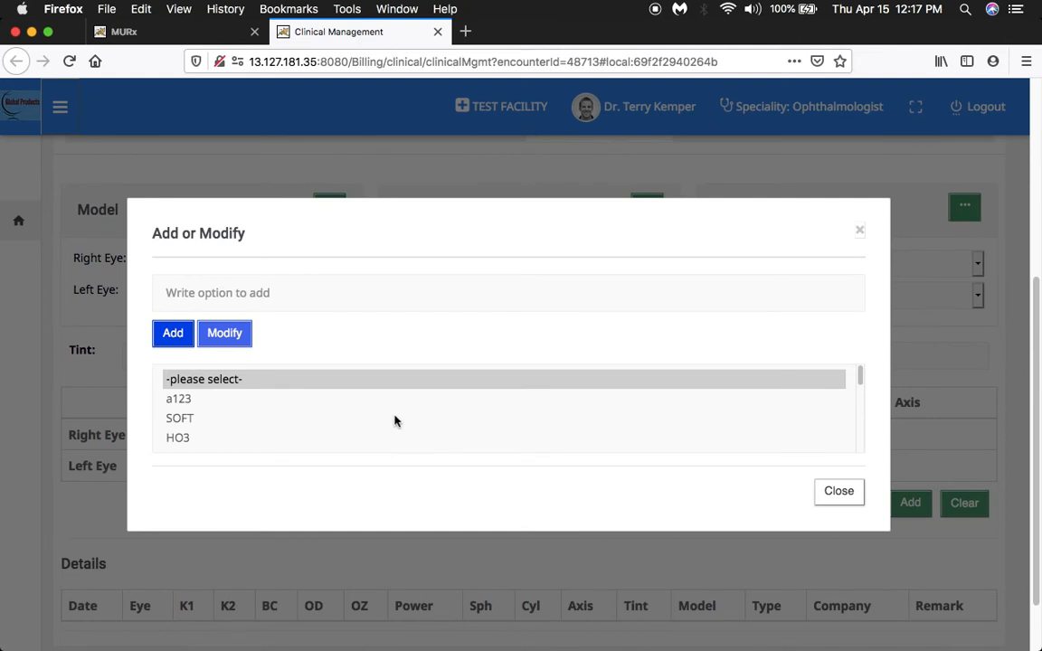
pyautogui.click(861, 234)
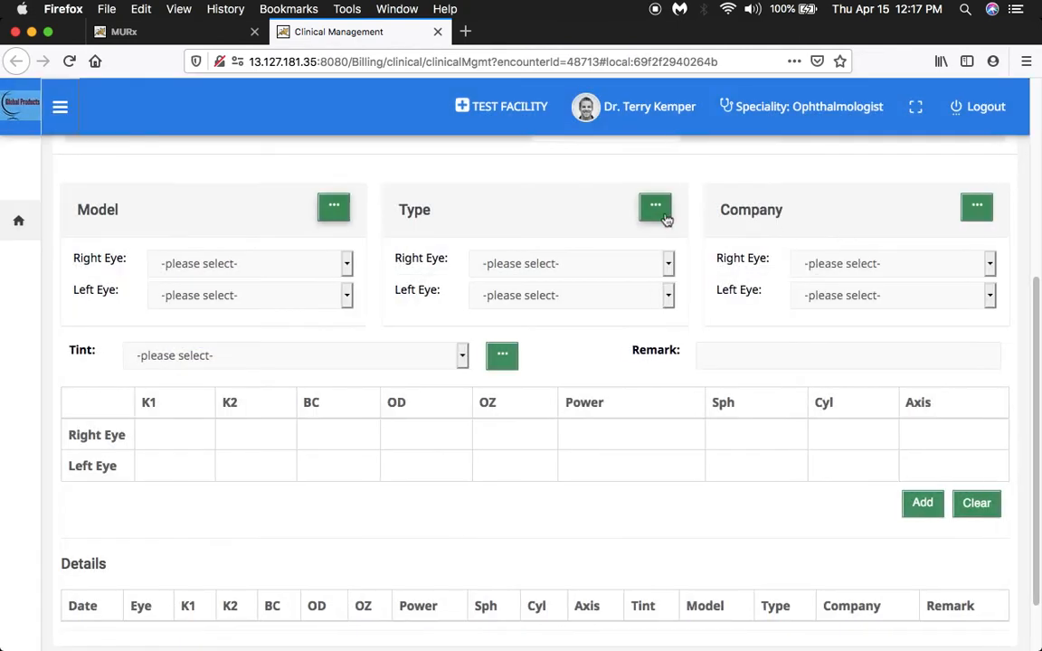
pyautogui.click(663, 217)
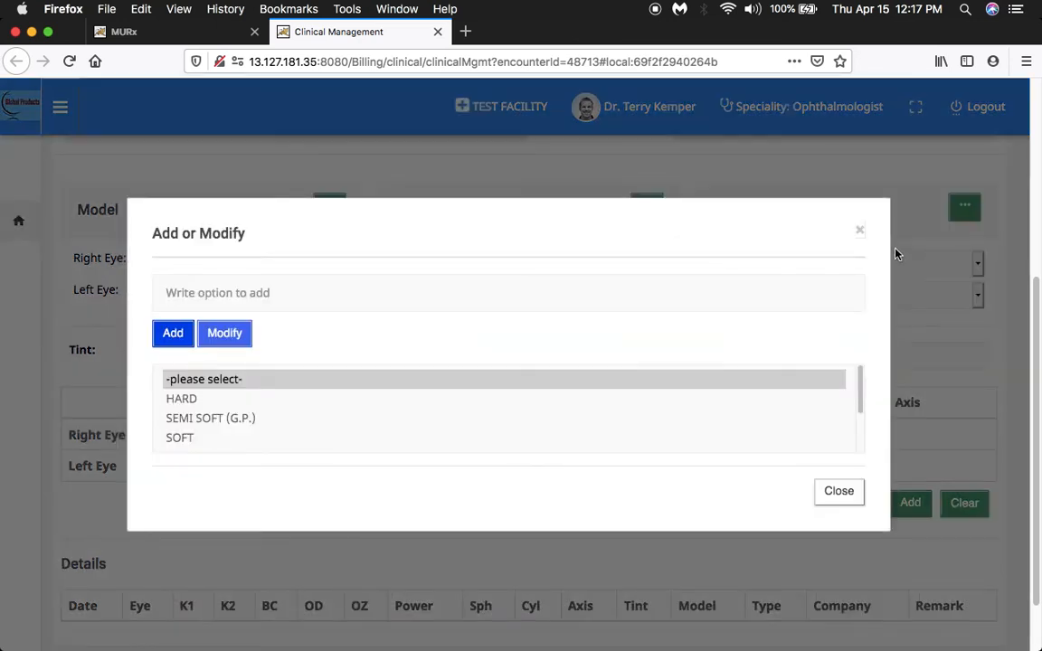
pyautogui.click(858, 234)
pyautogui.click(964, 208)
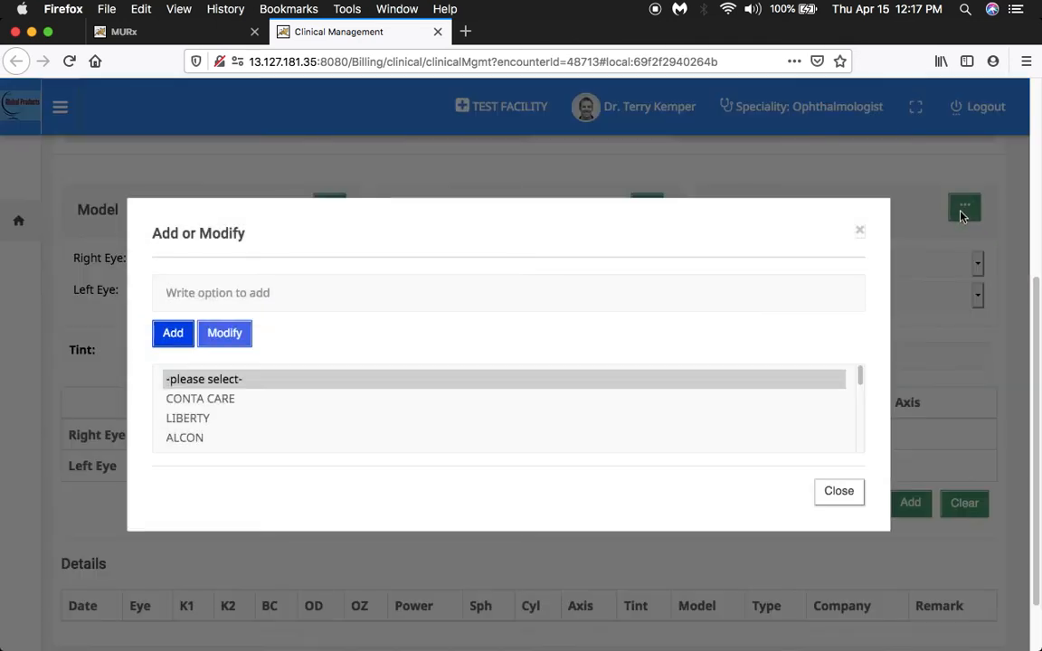
pyautogui.scroll(2, 671, 415)
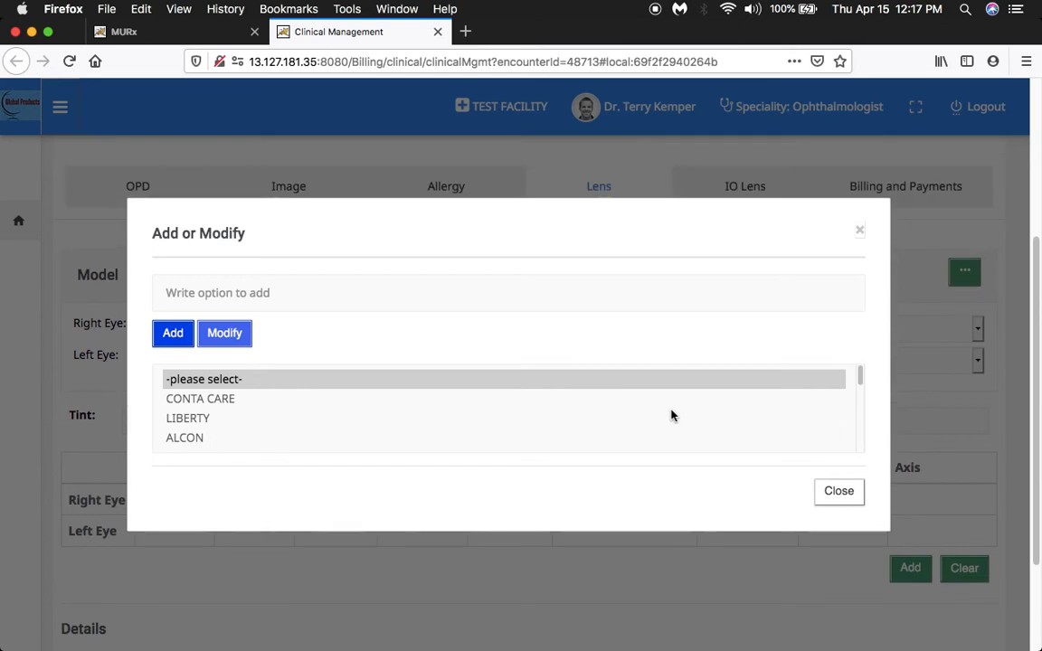
pyautogui.moveTo(858, 374); pyautogui.dragTo(860, 412)
pyautogui.click(859, 232)
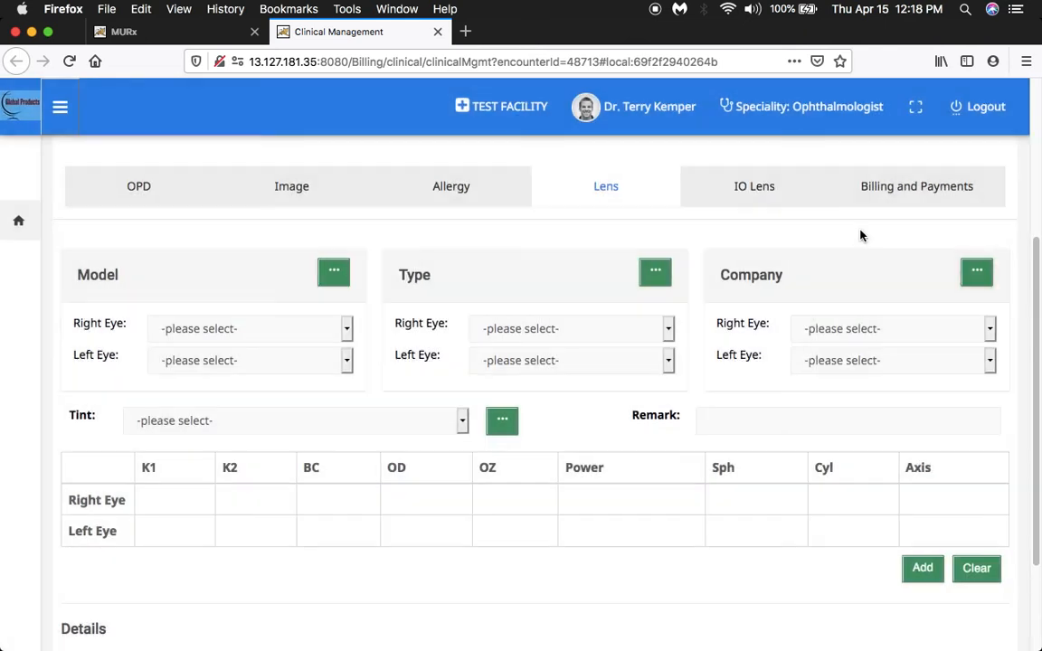
# Open the IO Lens section and view the Design options and their Add or Modify list, then close it.
pyautogui.click(761, 191)
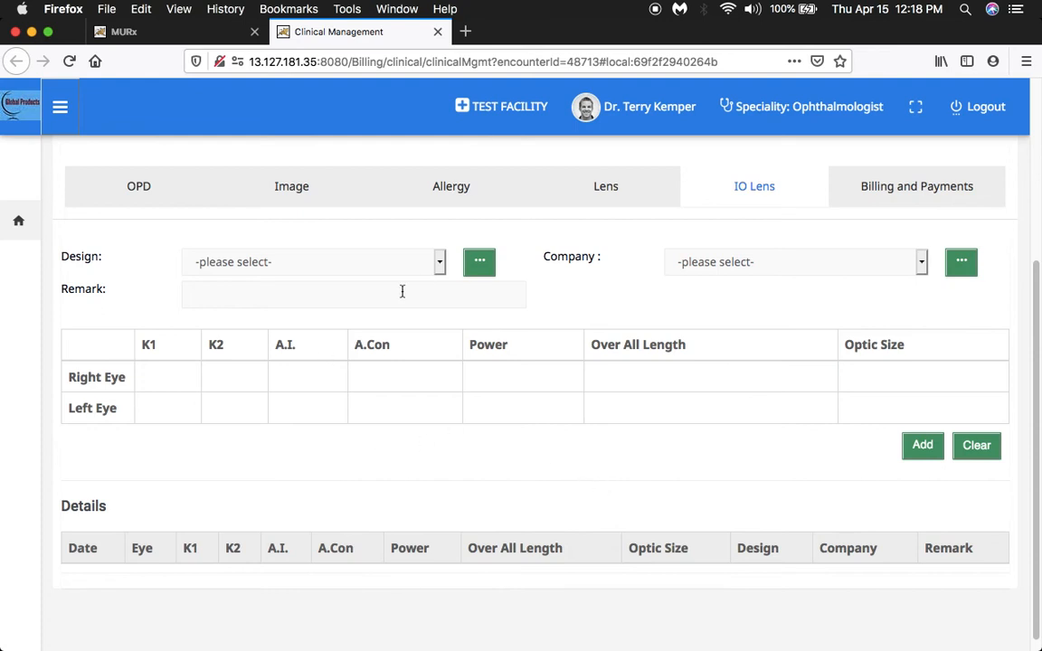
pyautogui.click(441, 264)
pyautogui.moveTo(439, 288)
pyautogui.mouseDown()
pyautogui.moveTo(438, 301)
pyautogui.moveTo(442, 283)
pyautogui.mouseUp()
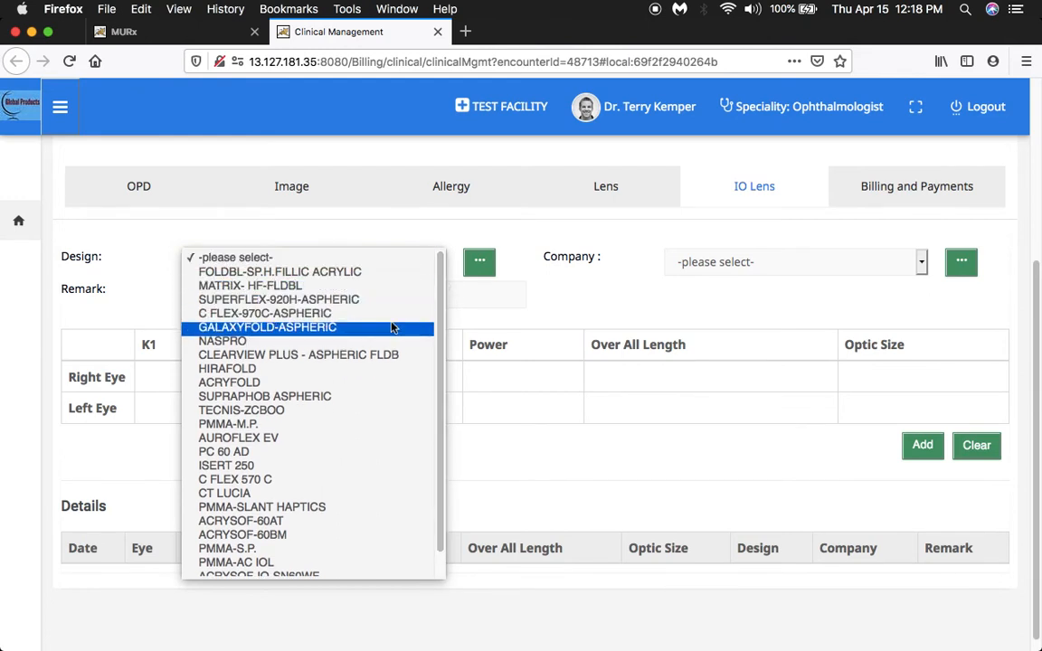
pyautogui.click(479, 262)
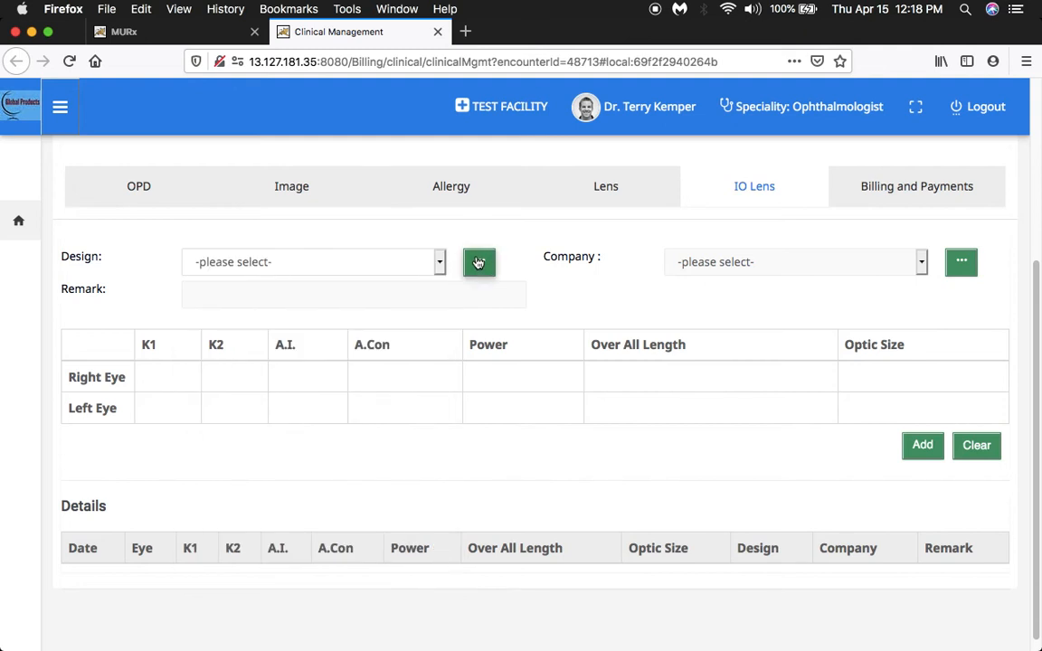
pyautogui.click(480, 261)
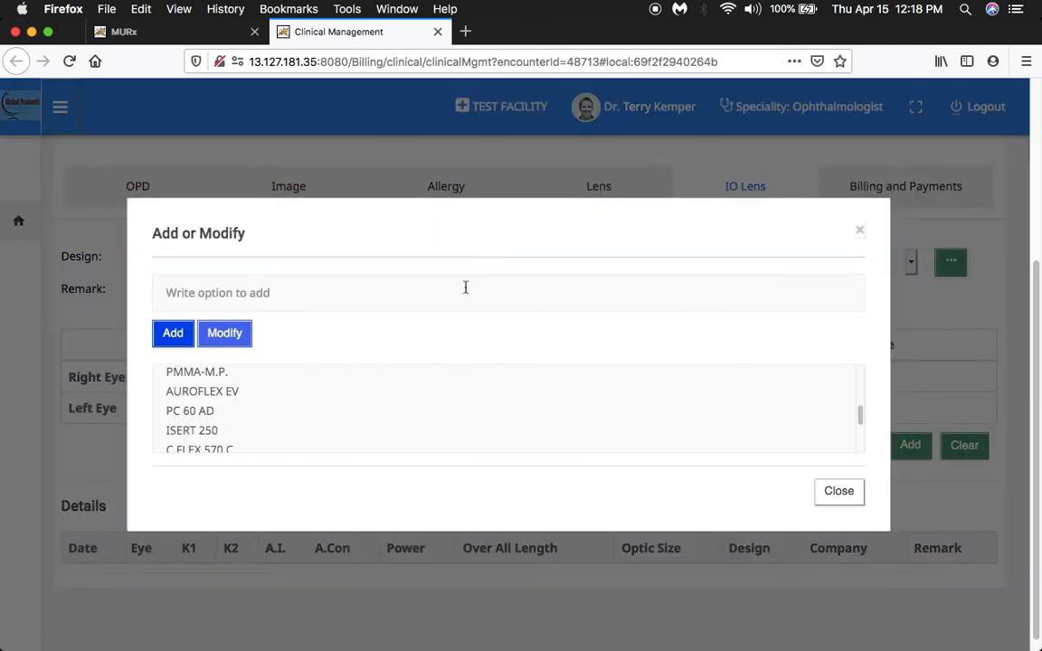
pyautogui.click(838, 492)
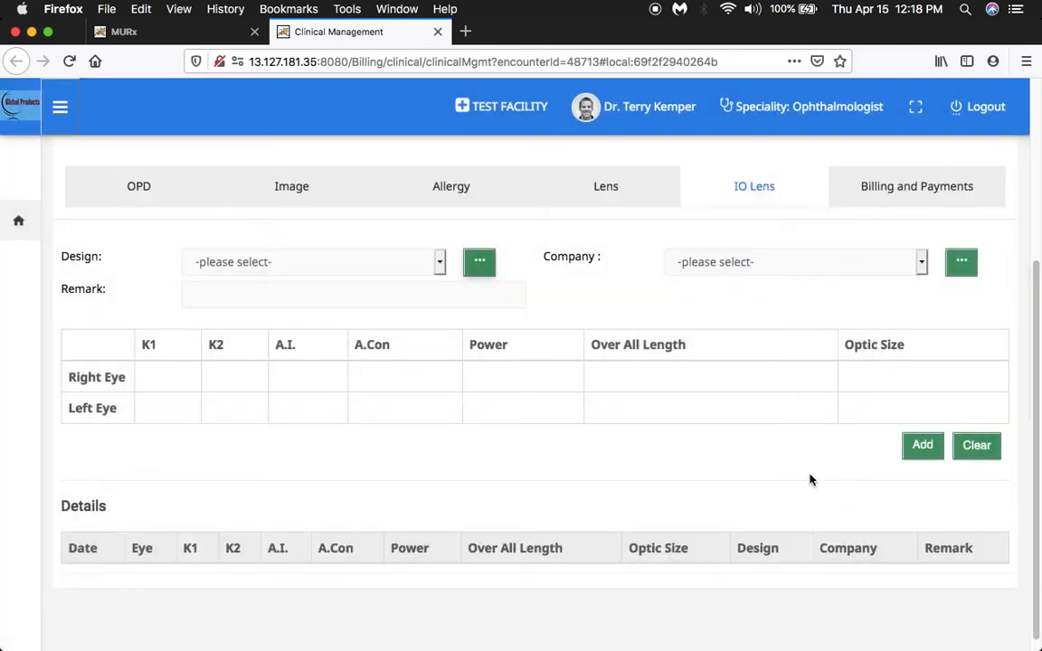
# View the selectable Company options for the IO lens without choosing one.
pyautogui.click(921, 264)
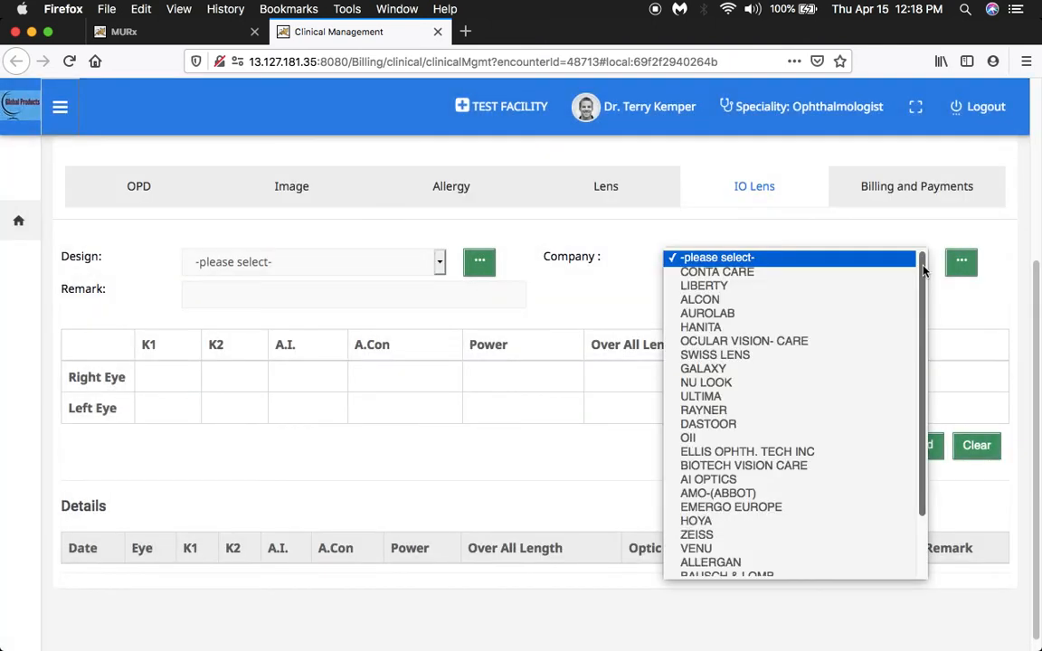
pyautogui.moveTo(923, 272); pyautogui.dragTo(924, 323)
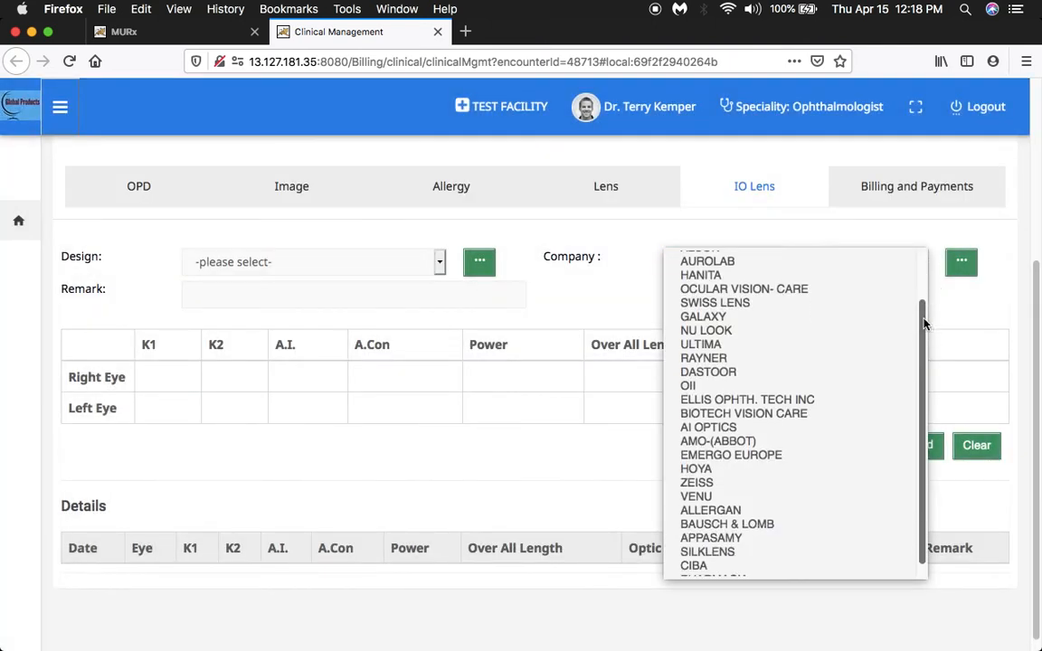
pyautogui.click(964, 266)
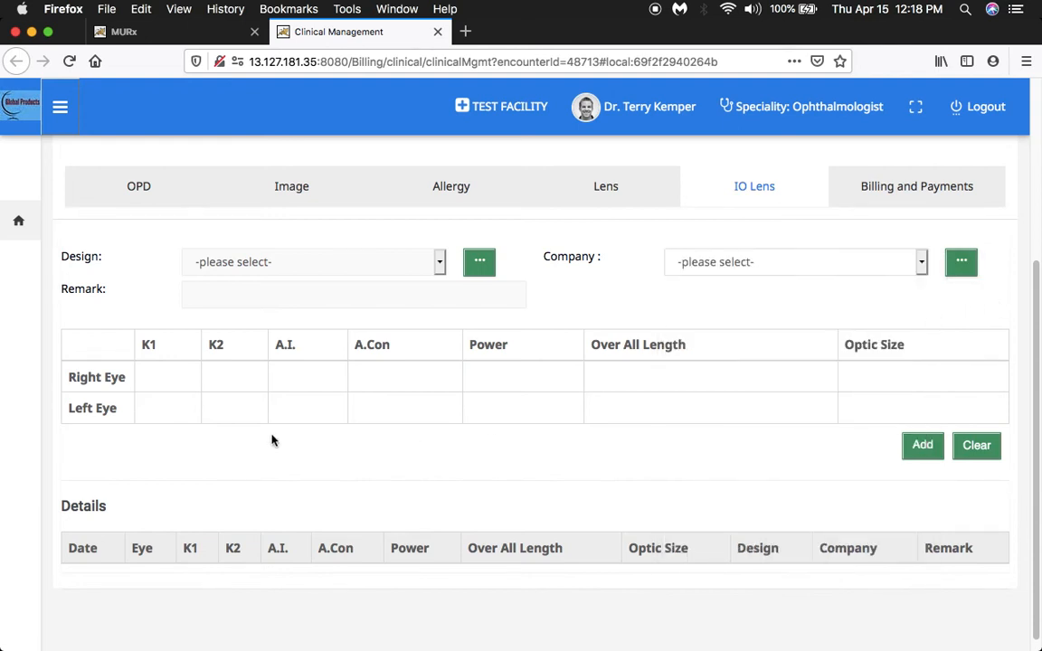
# Look over the IO lens measurement table and return to the OPD section of the consultation.
pyautogui.click(234, 381)
pyautogui.scroll(-1, 948, 471)
pyautogui.moveTo(1030, 447); pyautogui.dragTo(1029, 267)
pyautogui.click(140, 425)
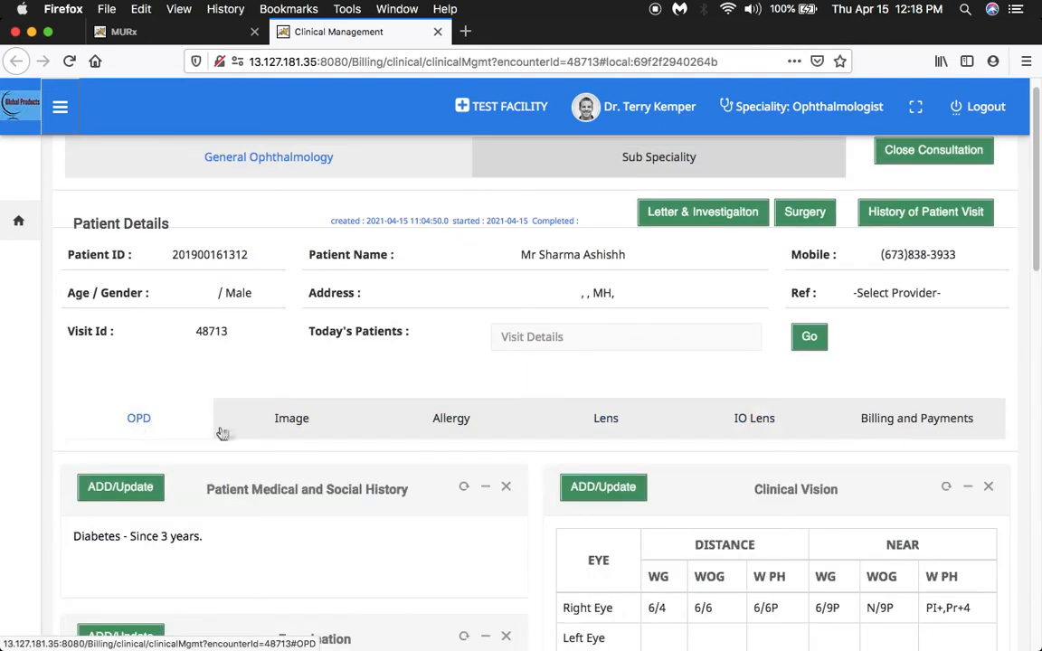
# Open the surgery page and choose PHACO. OF CATARACT + P.C.IOL (RIGID) IMPLANTATION as the new surgery's name.
pyautogui.click(799, 213)
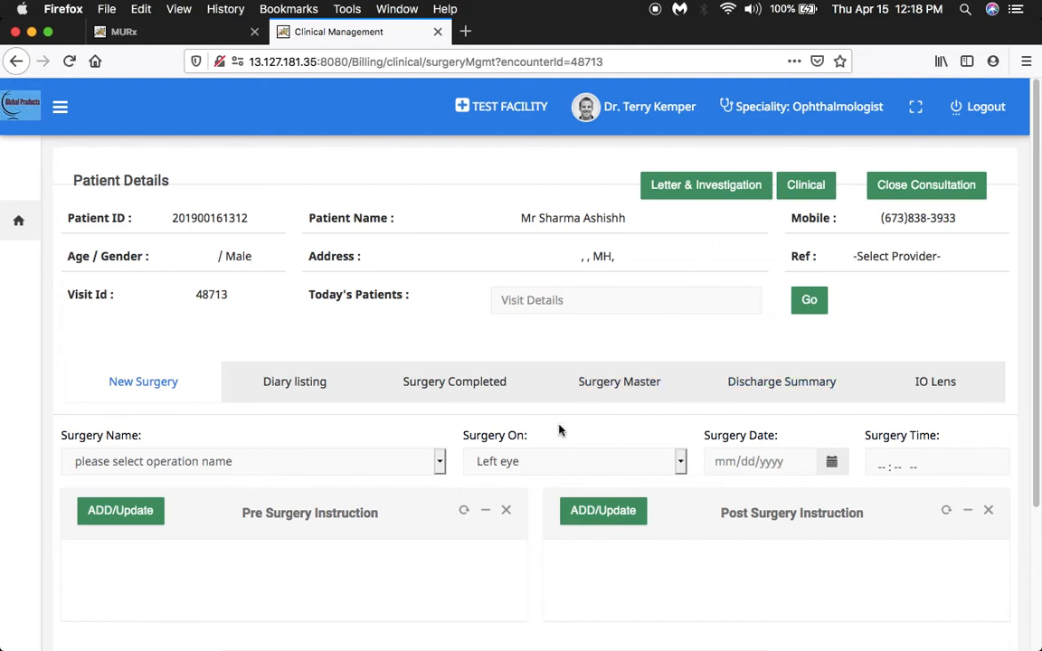
pyautogui.scroll(-2, 508, 396)
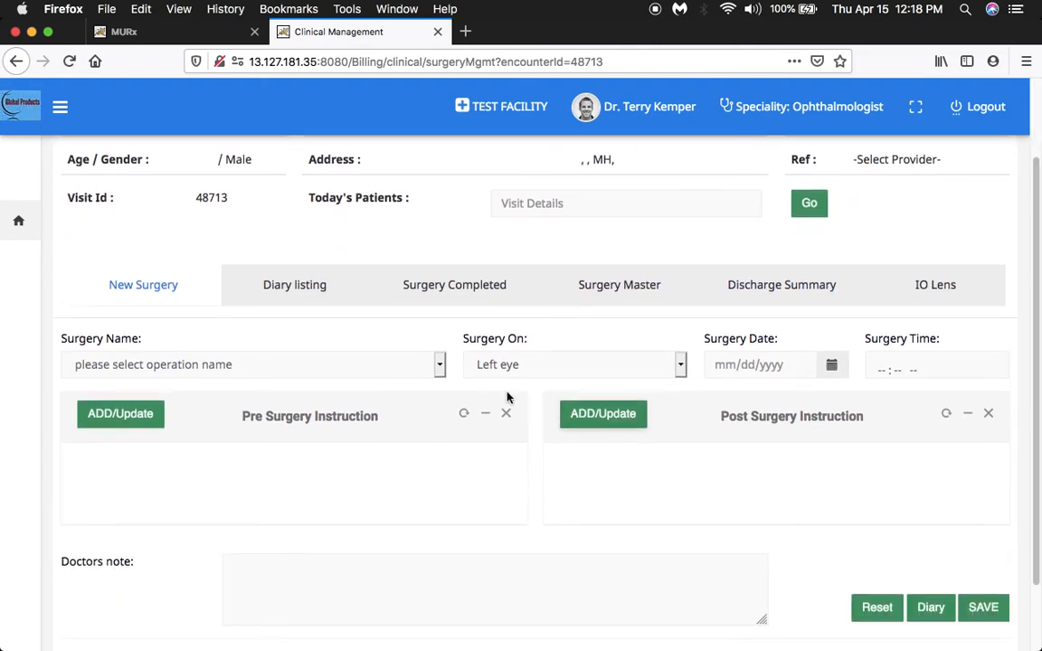
pyautogui.click(440, 366)
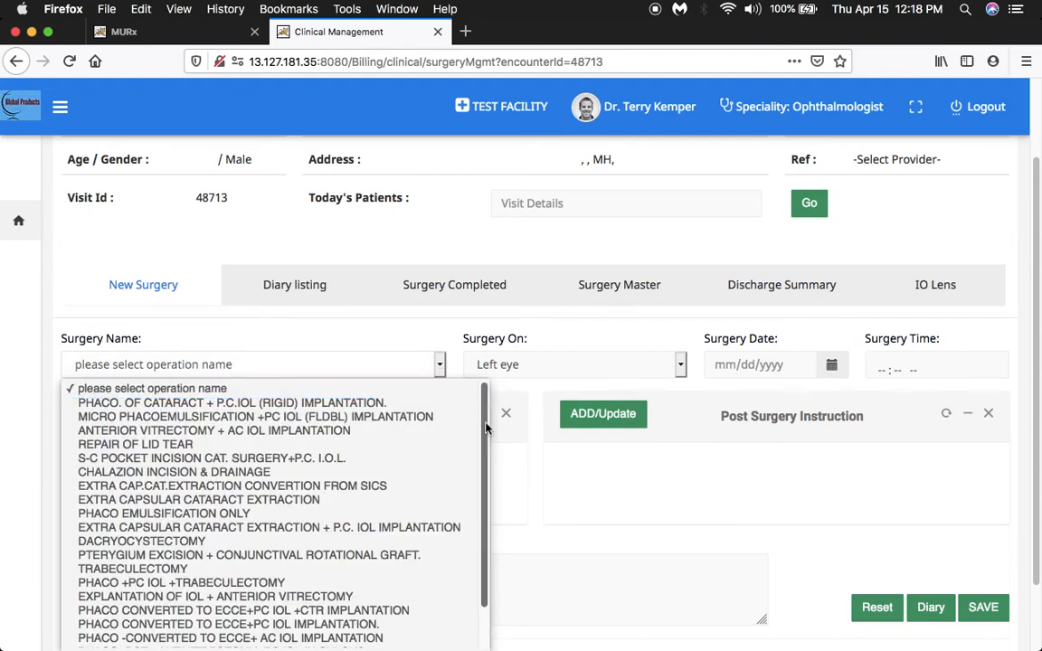
pyautogui.moveTo(485, 450)
pyautogui.mouseDown()
pyautogui.moveTo(481, 481)
pyautogui.moveTo(481, 414)
pyautogui.moveTo(481, 469)
pyautogui.mouseUp()
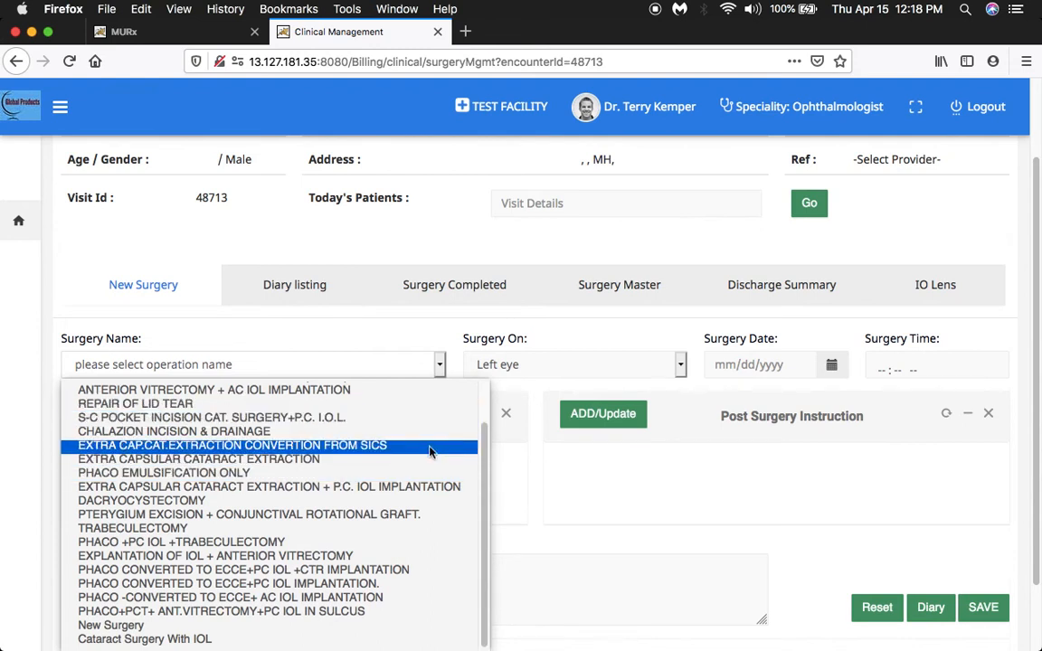
pyautogui.moveTo(484, 419); pyautogui.dragTo(483, 387)
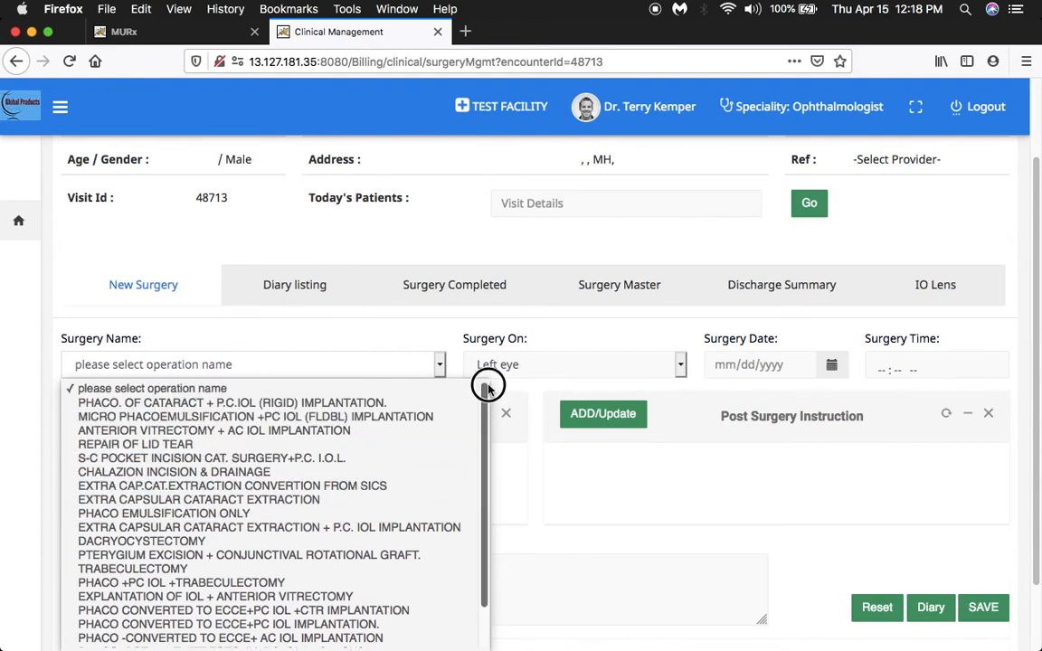
pyautogui.click(294, 402)
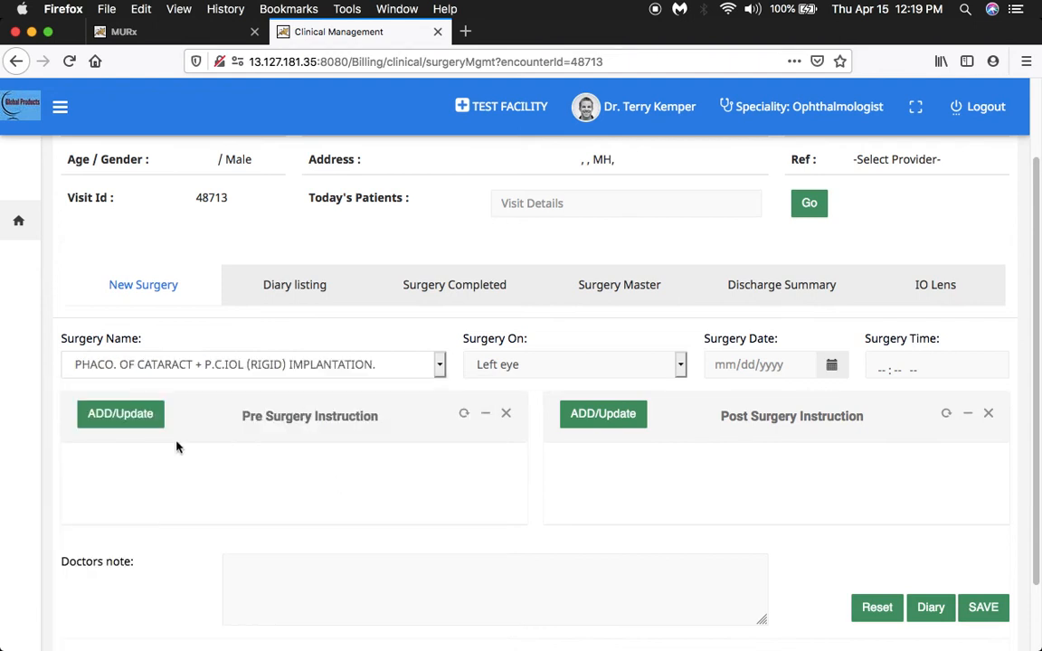
# Add pre-surgery instructions on not rubbing the eyes, showing purchased medicines and starting drops one day prior, and set the surgery date to 29/04/2021.
pyautogui.click(120, 417)
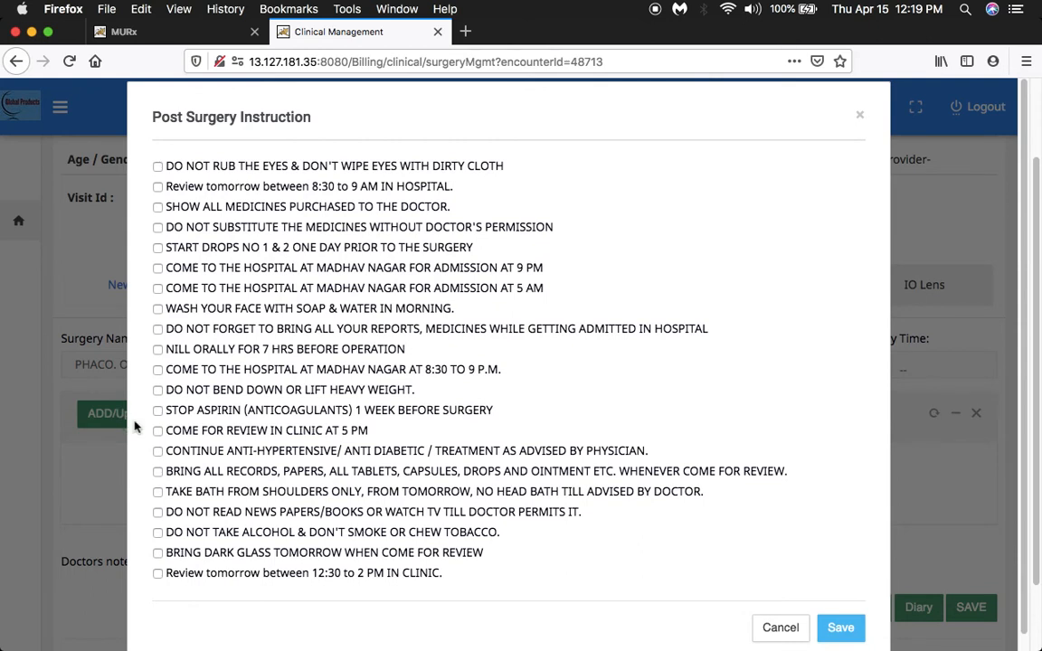
pyautogui.click(158, 166)
pyautogui.click(158, 207)
pyautogui.click(158, 248)
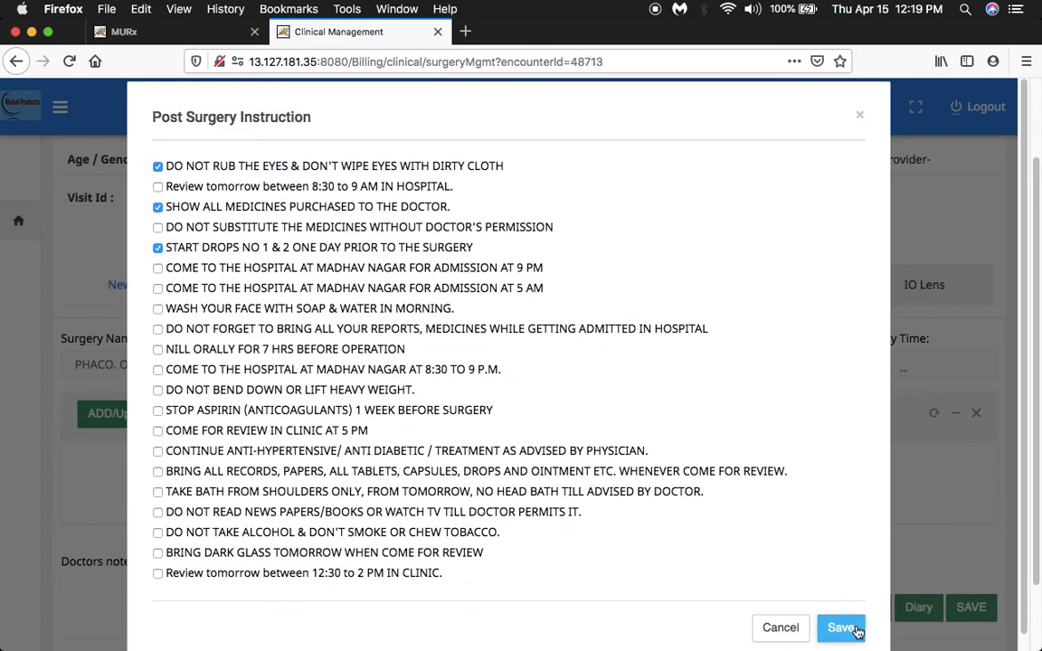
pyautogui.click(840, 628)
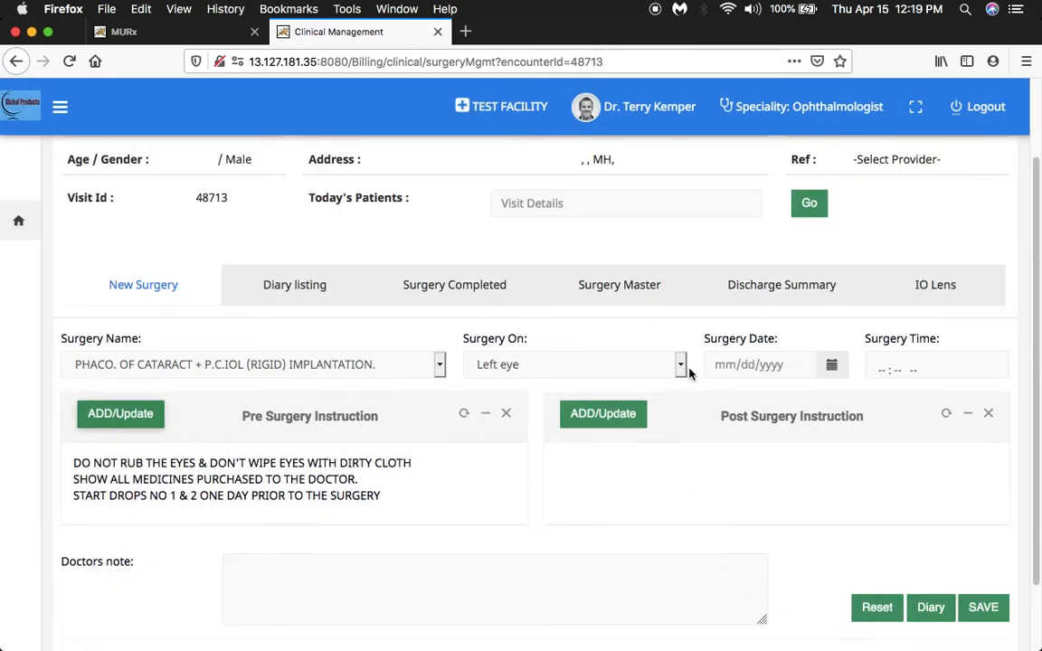
pyautogui.click(787, 366)
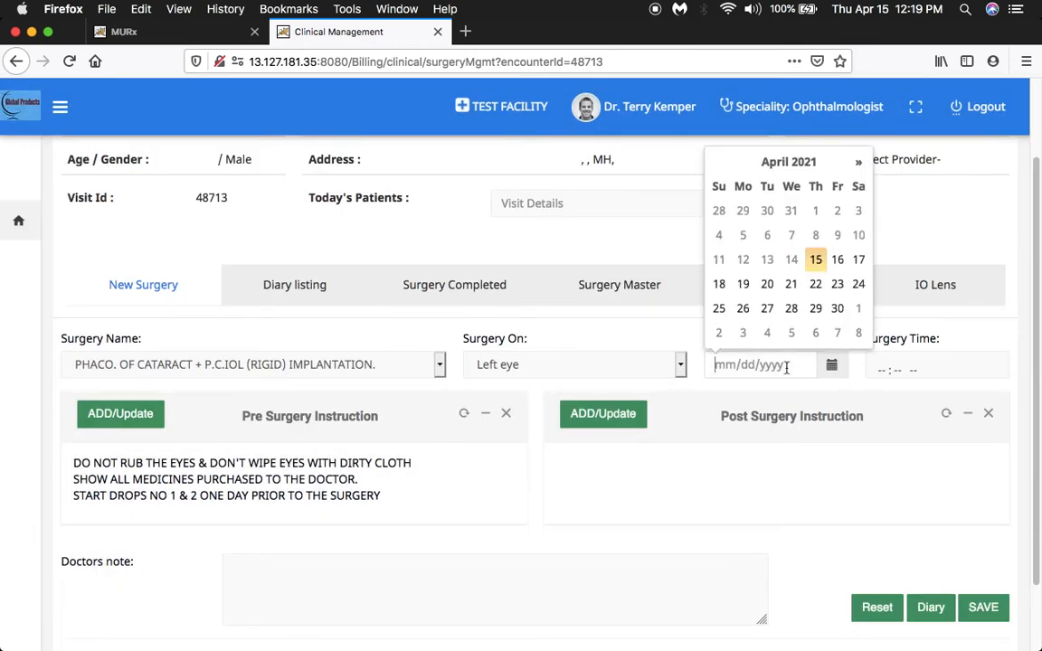
pyautogui.click(810, 306)
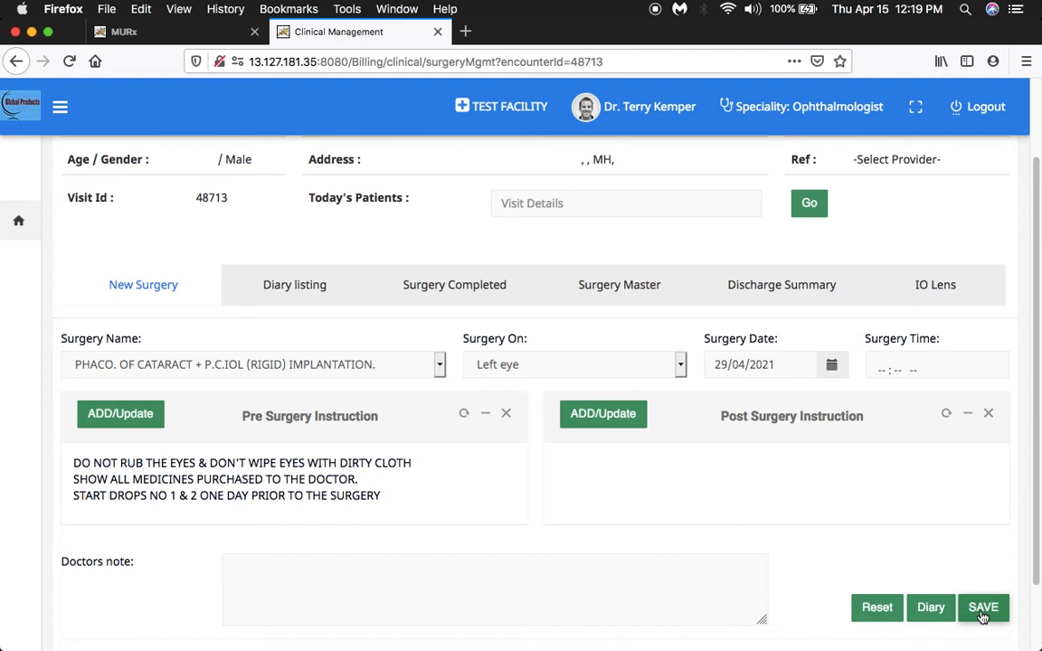
# View the operation schedule in the diary listing and look over the Surgery Completed form without selecting an operation.
pyautogui.click(295, 291)
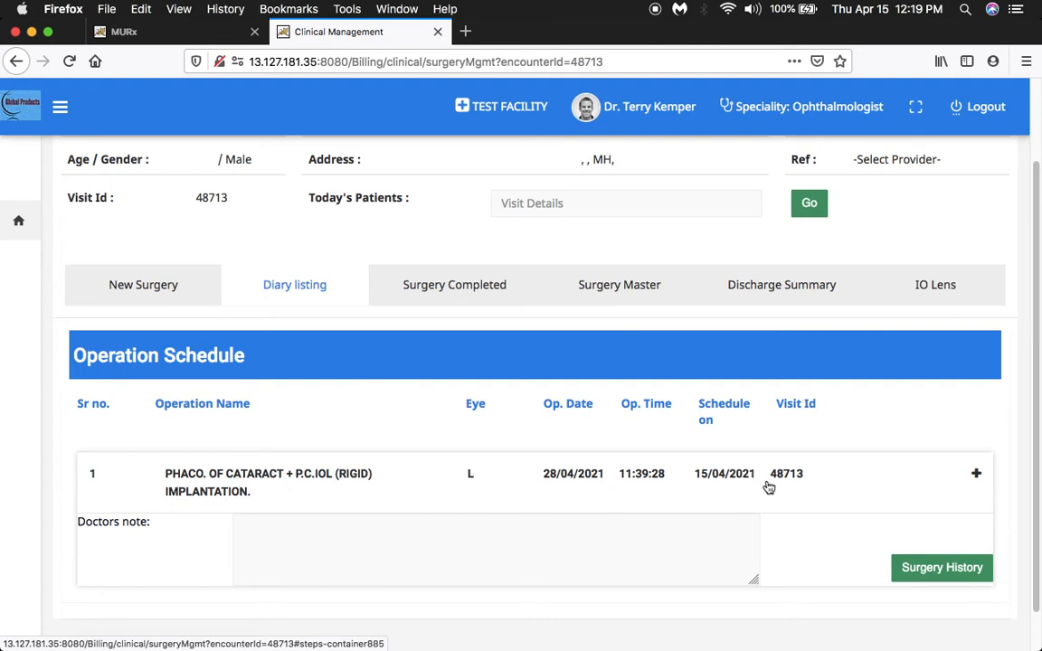
pyautogui.click(447, 285)
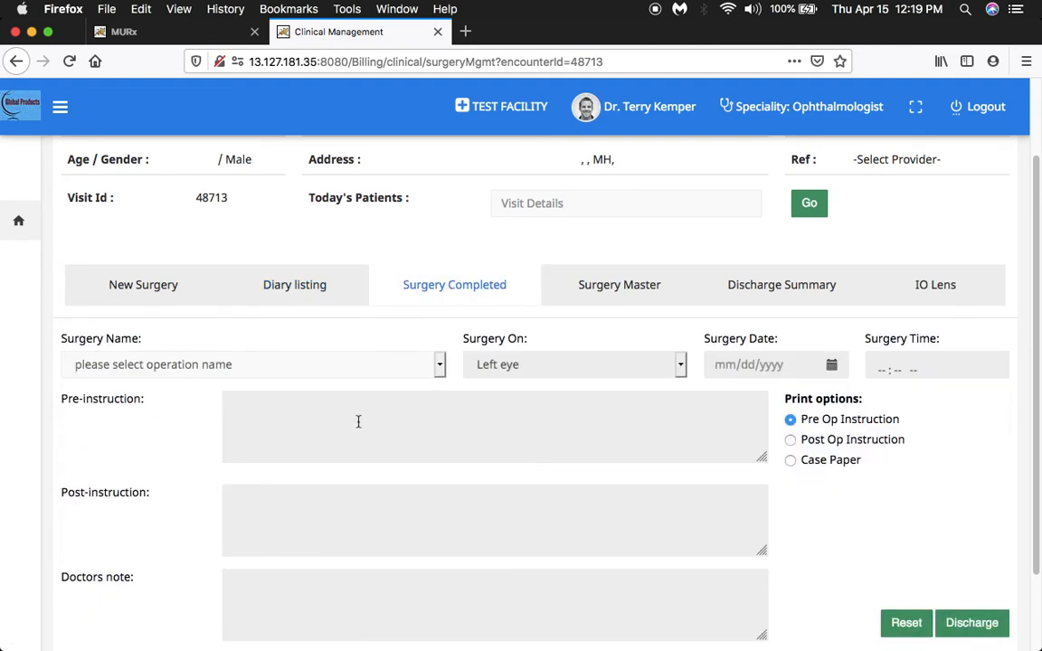
pyautogui.click(440, 365)
pyautogui.click(344, 361)
pyautogui.click(382, 417)
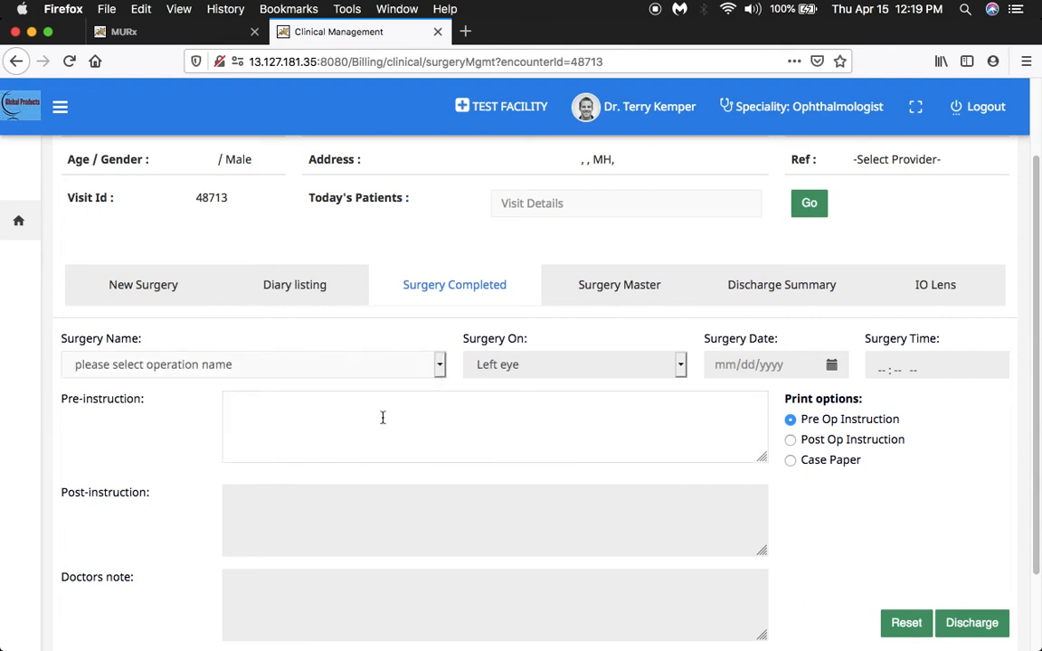
pyautogui.scroll(1, 413, 534)
pyautogui.scroll(-1, 414, 563)
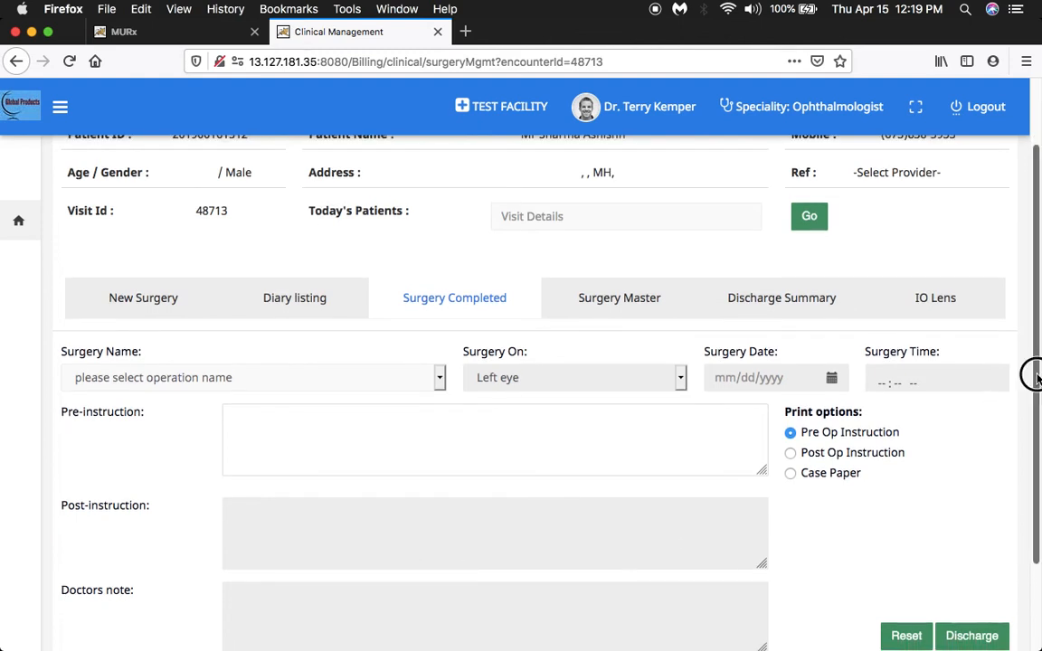
pyautogui.moveTo(1037, 371); pyautogui.dragTo(1030, 412)
# Open the Surgery Master section and switch the surgery name entry to New.
pyautogui.click(623, 254)
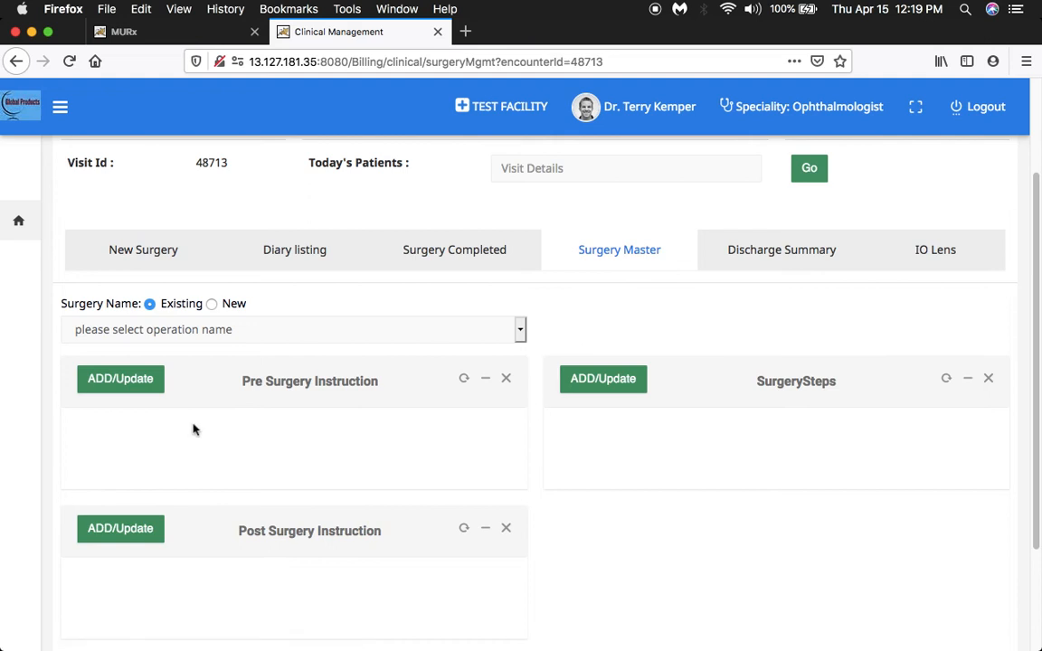
pyautogui.click(214, 305)
pyautogui.click(283, 327)
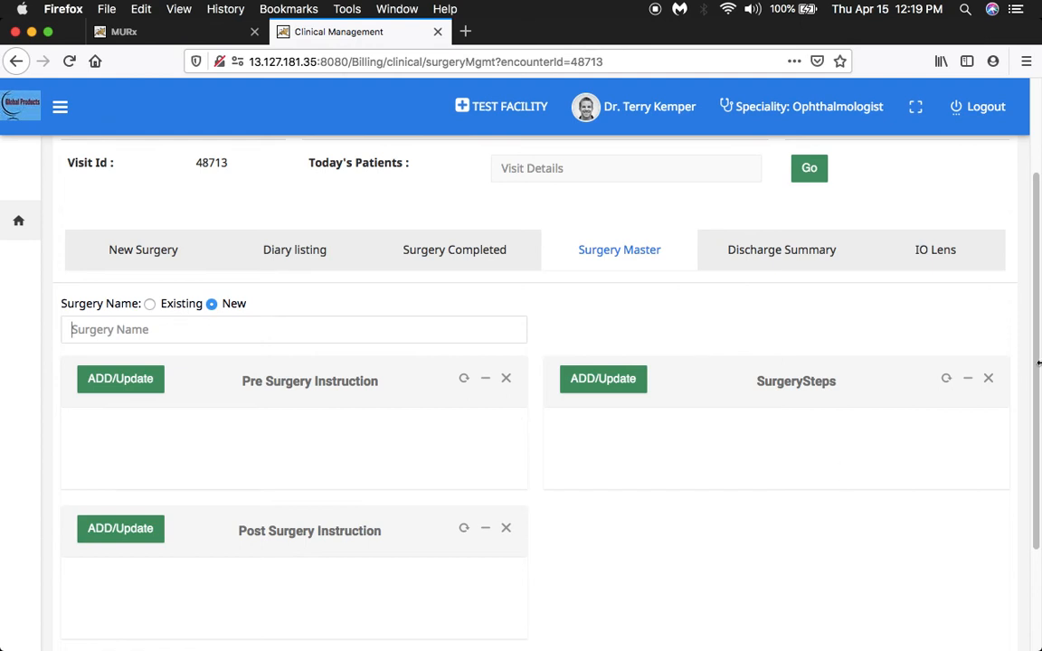
# View the Pre Surgery Instruction Master options and their Add or Modify list, then close them without changes.
pyautogui.moveTo(1037, 365)
pyautogui.mouseDown()
pyautogui.moveTo(1038, 468)
pyautogui.moveTo(1032, 383)
pyautogui.mouseUp()
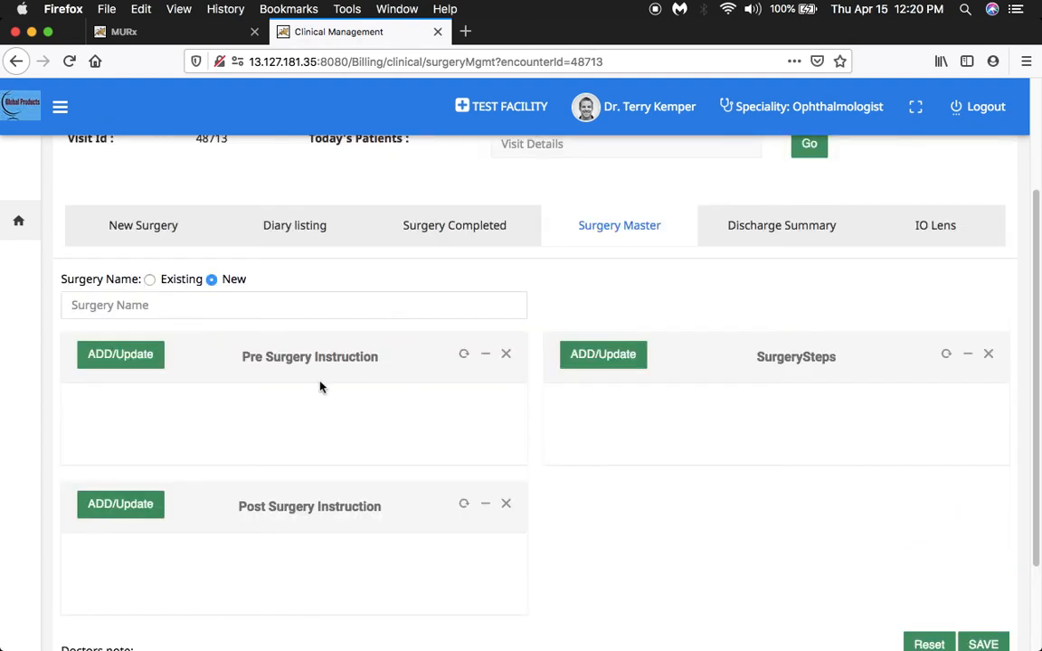
pyautogui.click(145, 357)
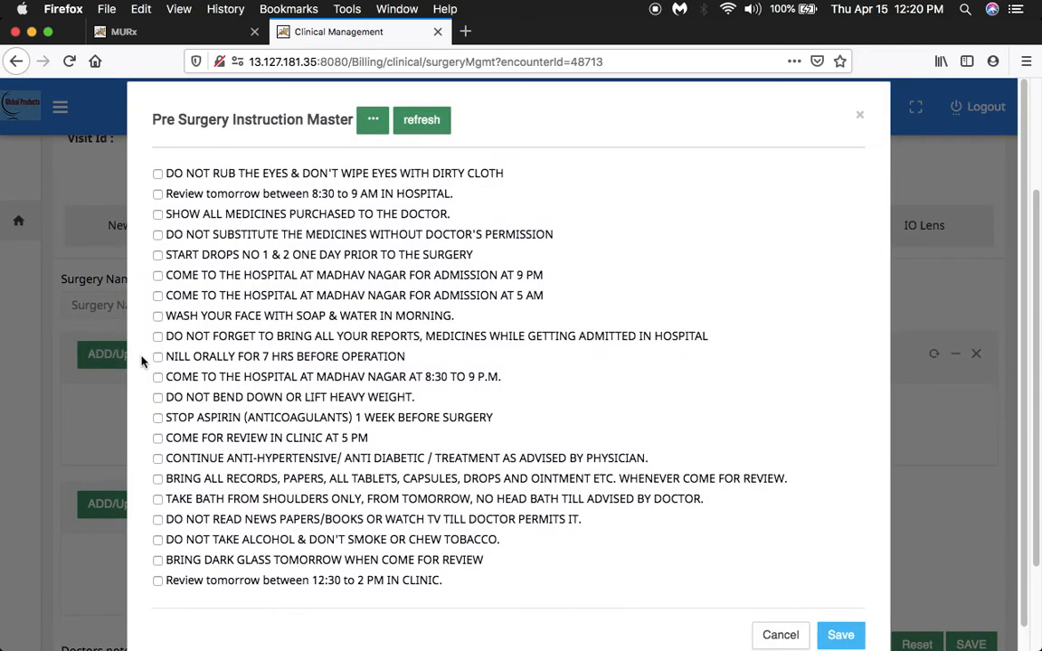
pyautogui.click(373, 130)
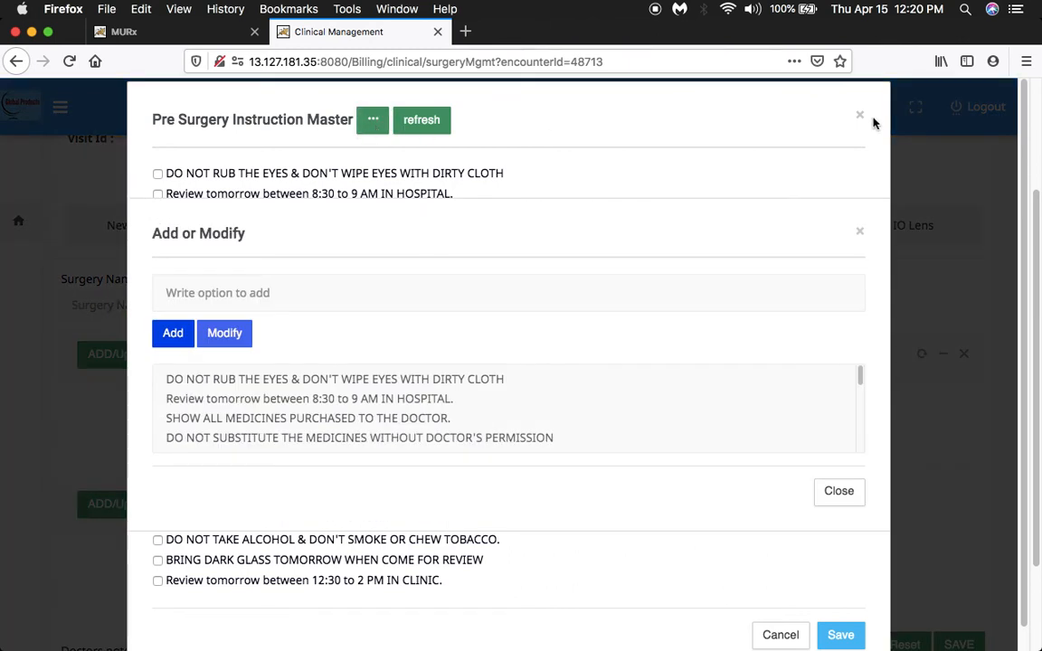
pyautogui.click(860, 115)
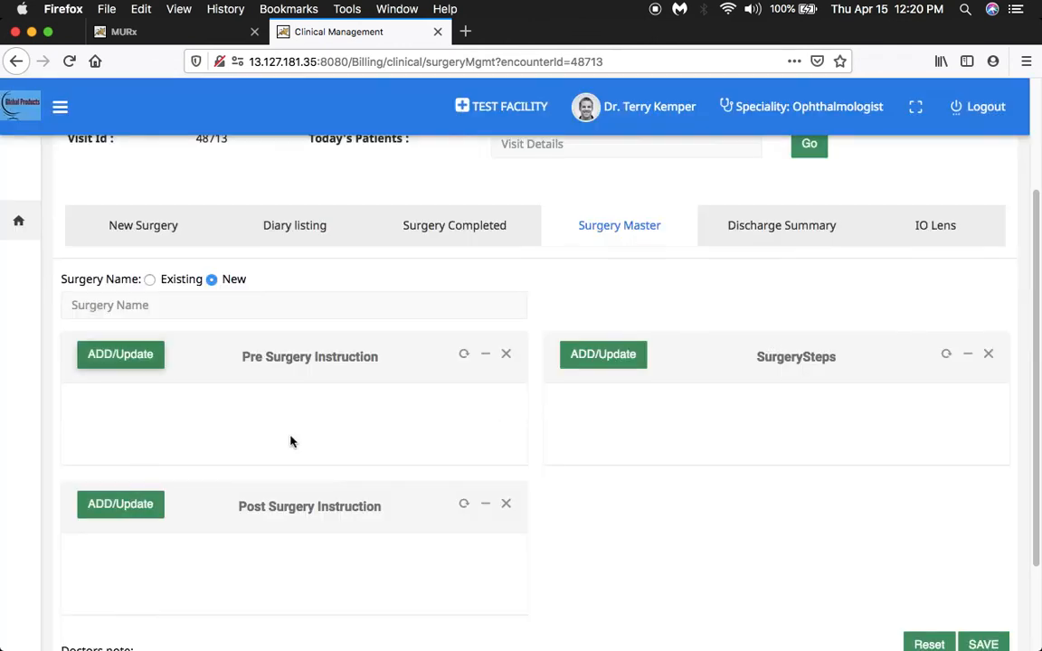
# View the Post Surgery Instruction Master options and the Surgery Steps entry form, closing each without saving.
pyautogui.click(141, 512)
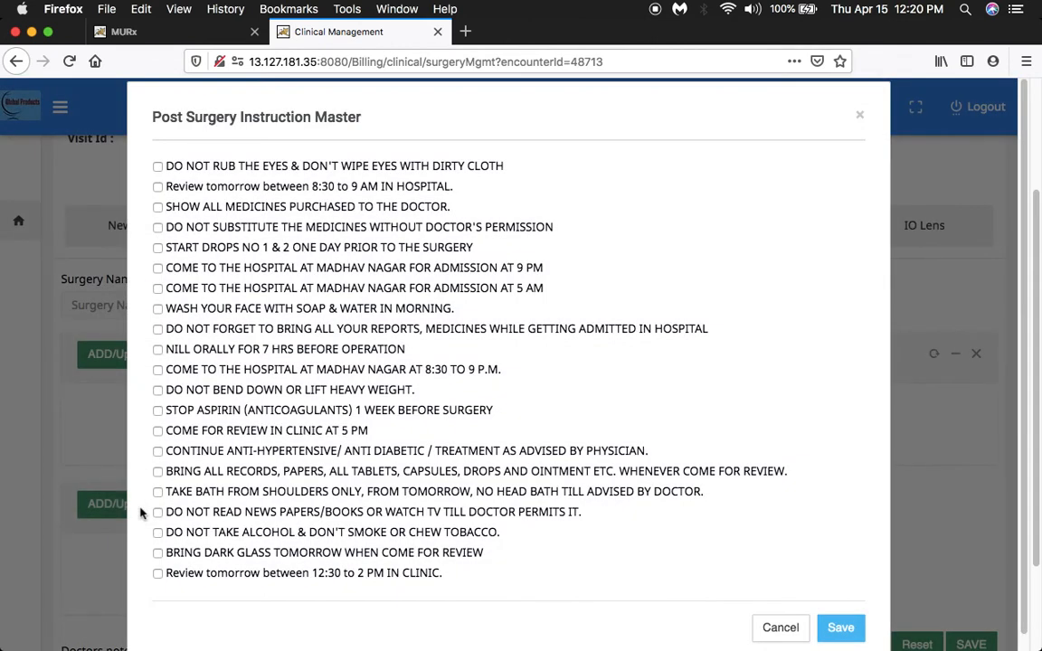
pyautogui.click(860, 117)
pyautogui.click(598, 356)
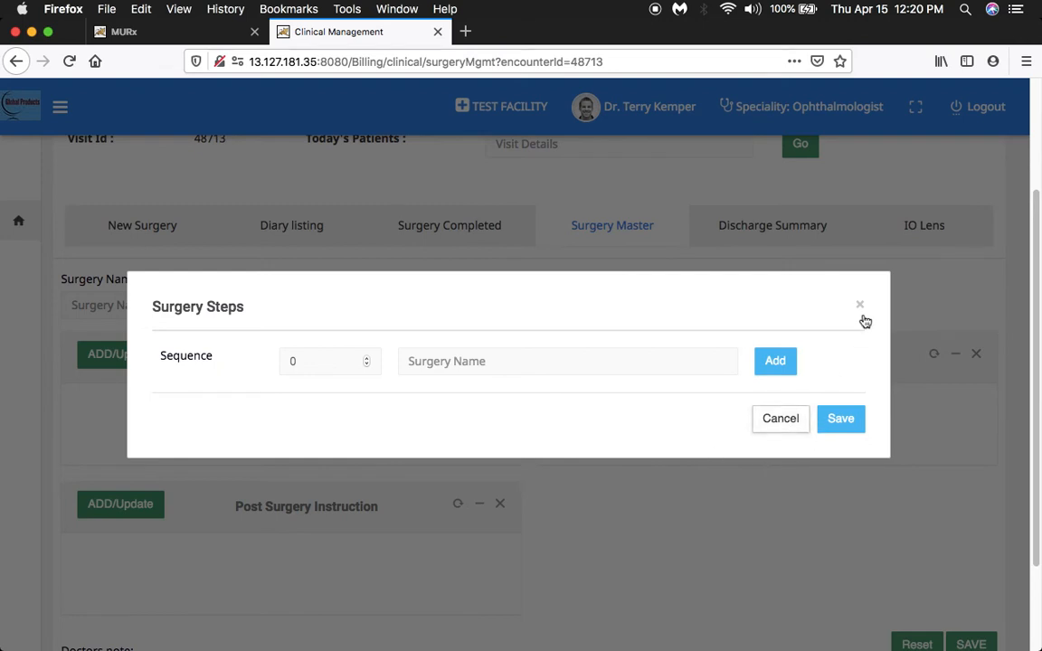
pyautogui.click(859, 306)
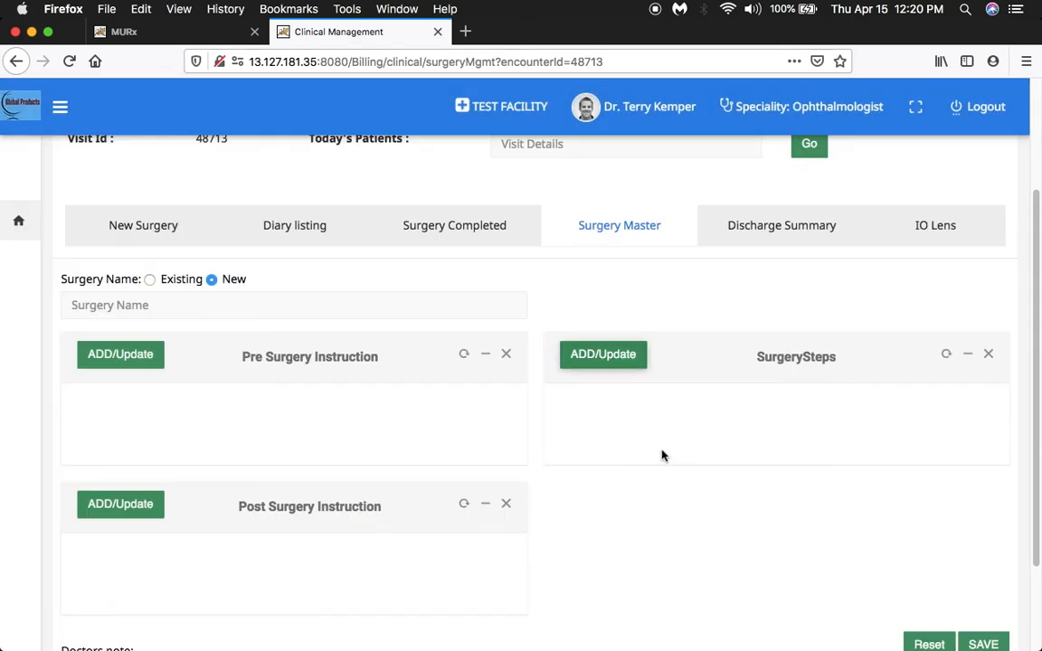
# Open the Discharge Summary section and view the admission date calendar, closing it without picking a date.
pyautogui.click(778, 232)
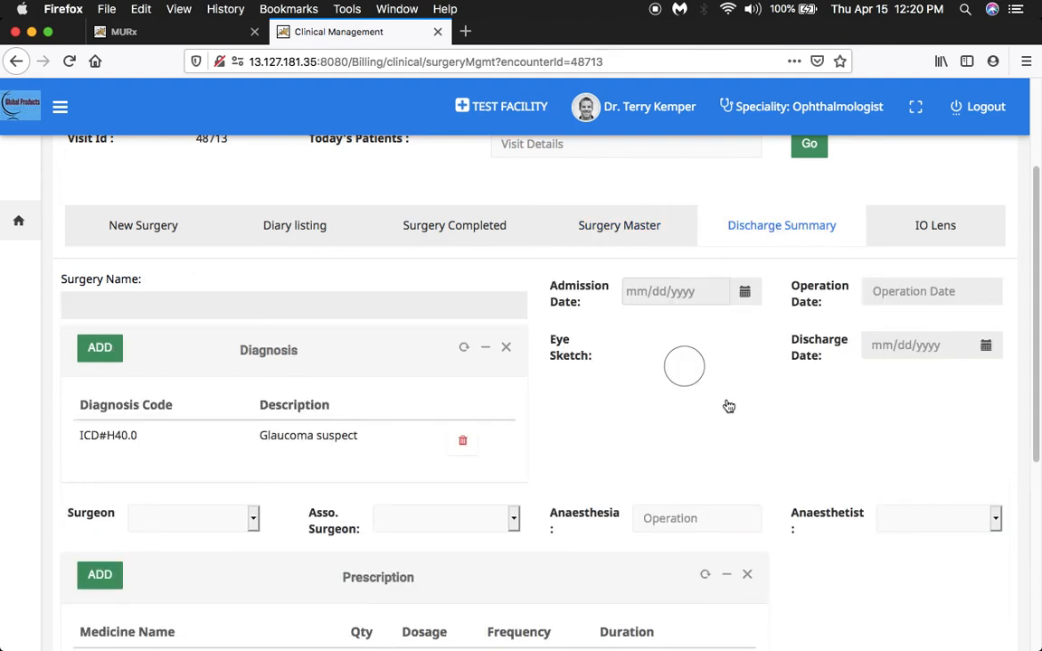
pyautogui.scroll(-2, 729, 406)
pyautogui.scroll(-2, 724, 407)
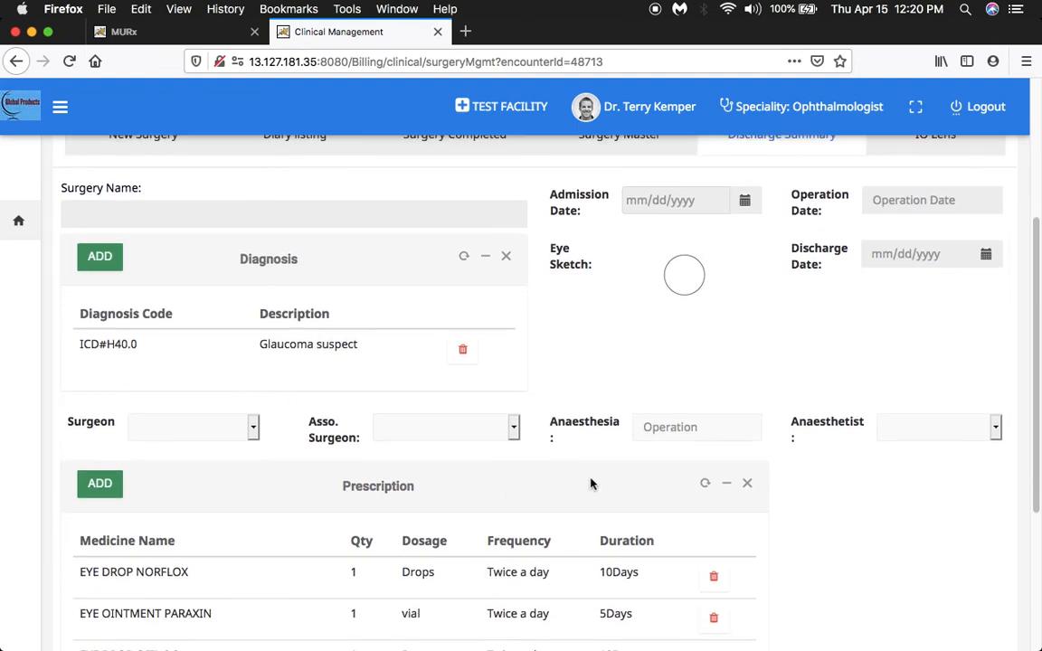
pyautogui.click(683, 200)
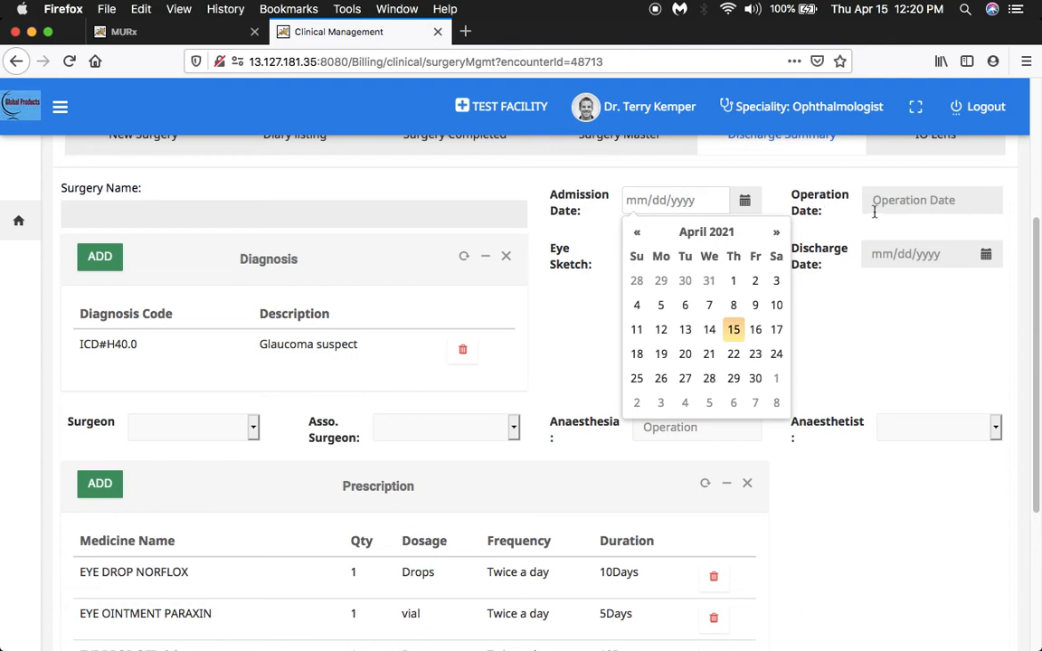
pyautogui.click(872, 301)
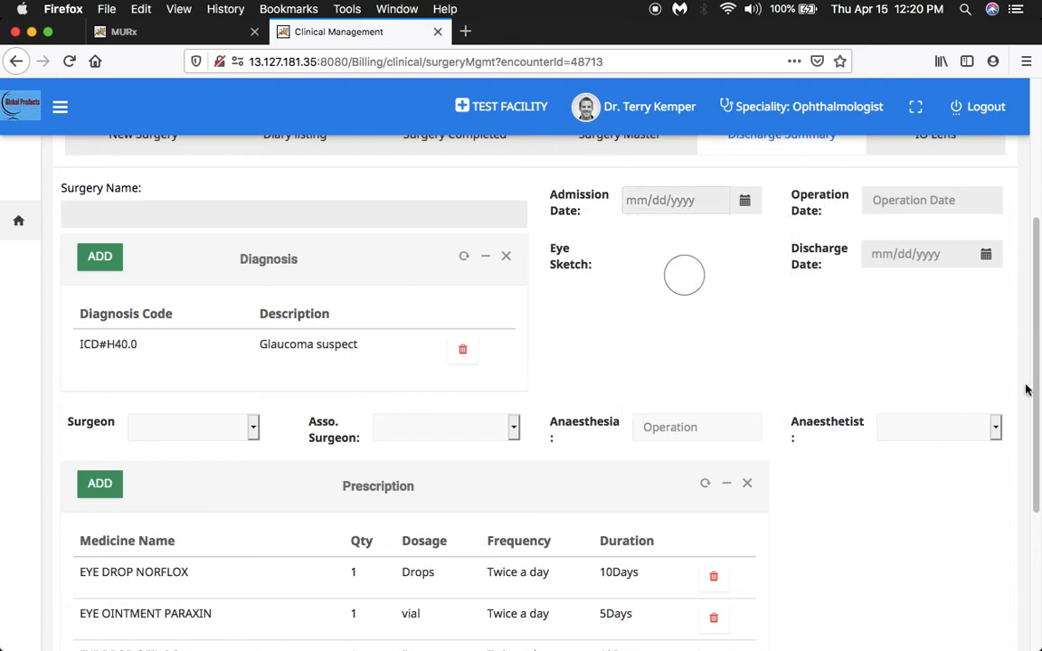
# Look over the discharge prescription and request the printable discharge summary, cancelling the opening of its document.
pyautogui.moveTo(1036, 371); pyautogui.dragTo(1036, 449)
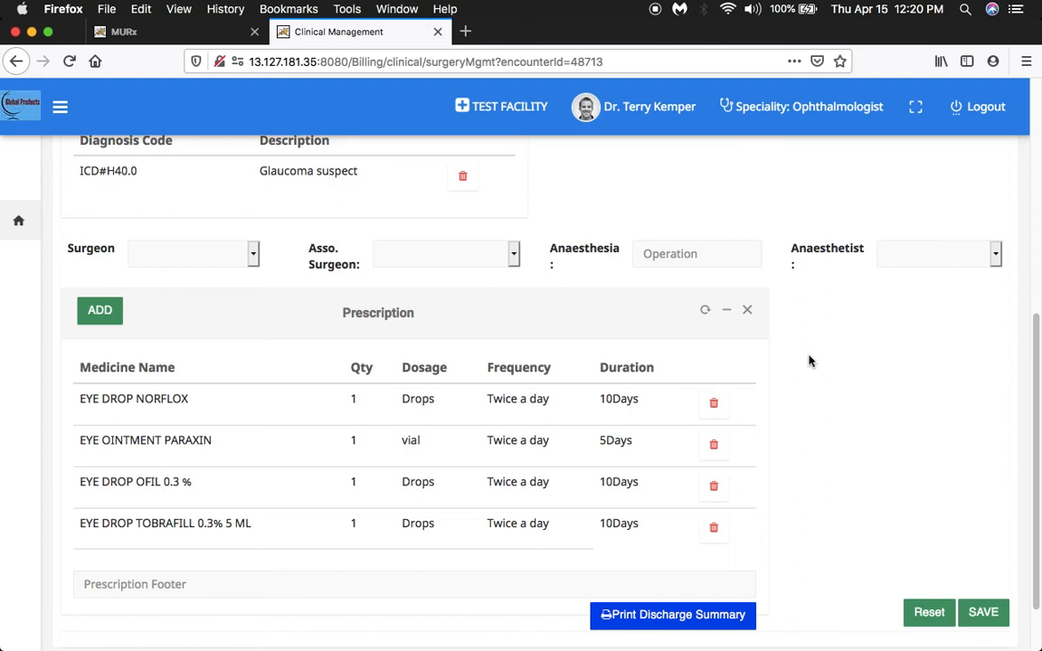
pyautogui.click(603, 614)
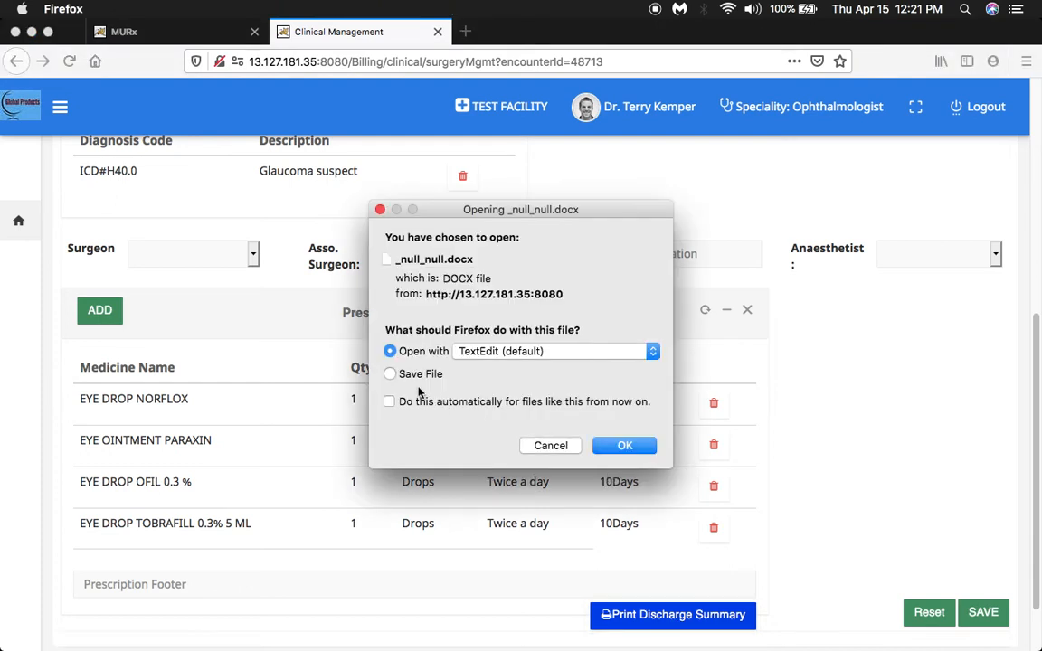
pyautogui.click(549, 445)
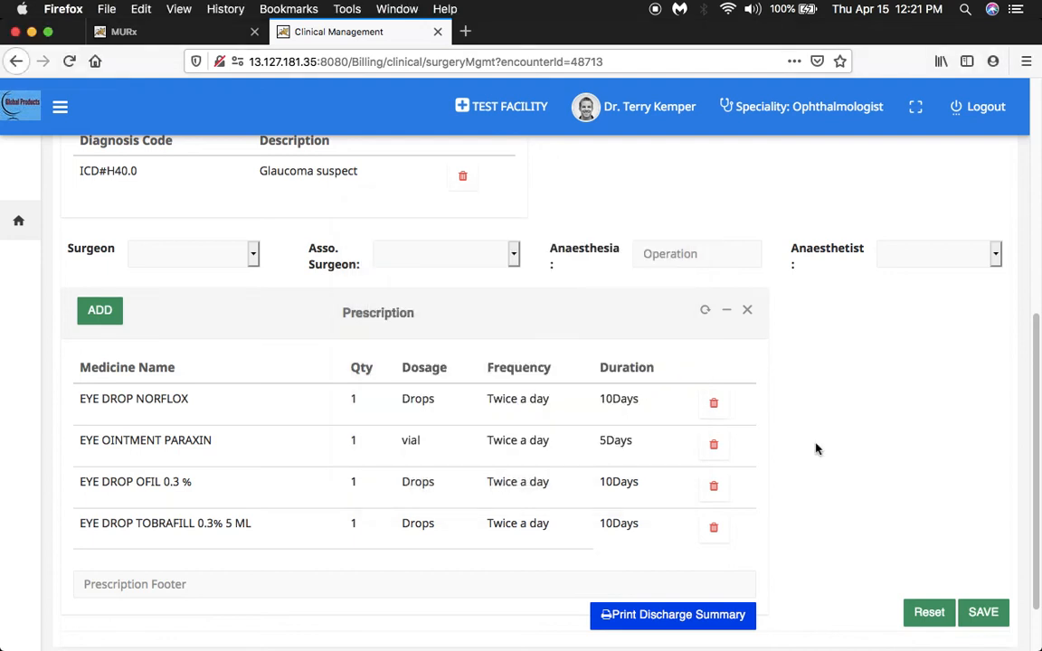
# Open Letter & Investigation from the surgery page and again from the clinical consultation page.
pyautogui.moveTo(1032, 454); pyautogui.dragTo(1035, 215)
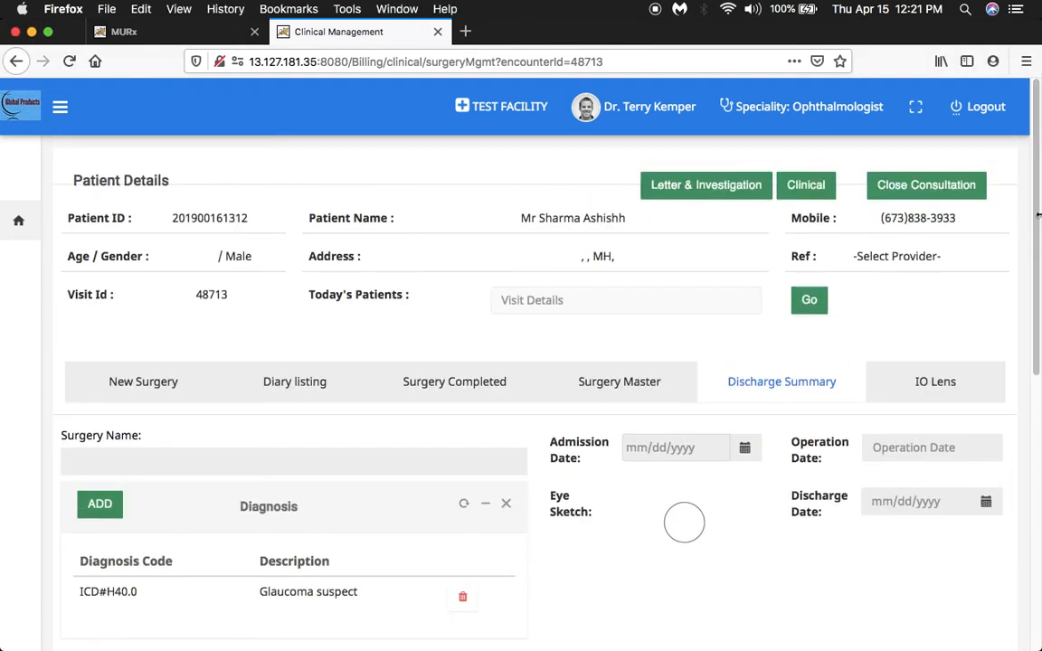
pyautogui.click(714, 188)
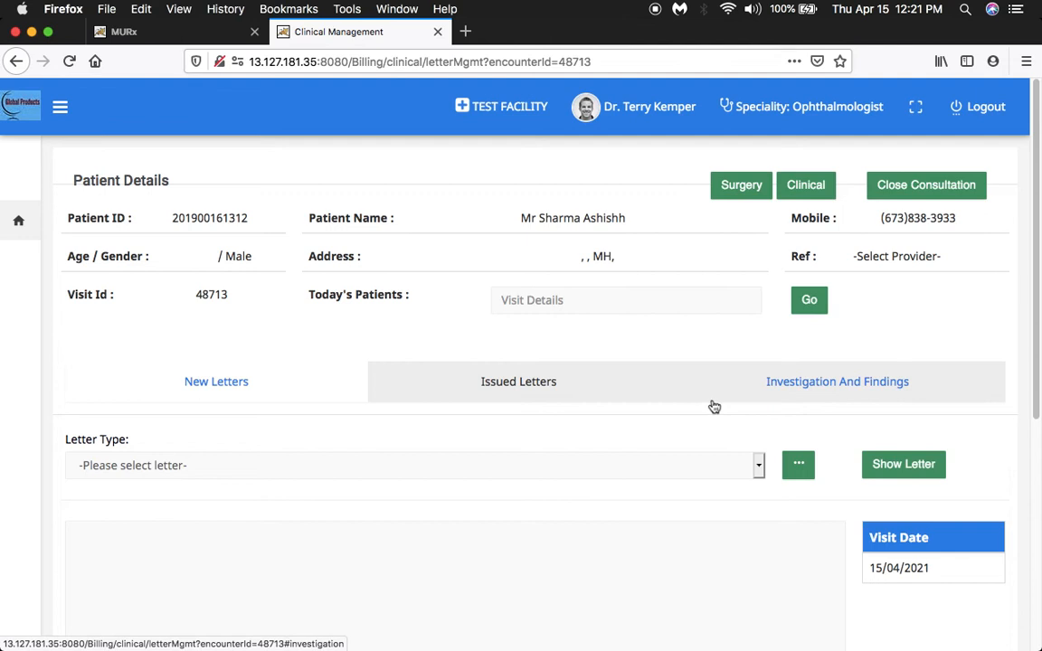
pyautogui.click(812, 196)
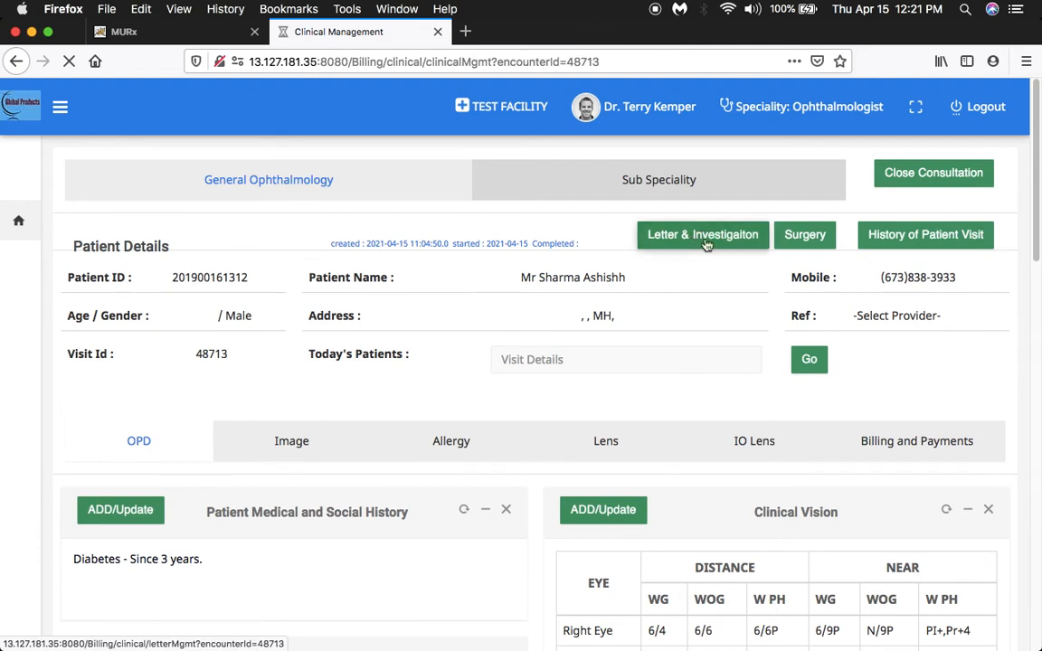
pyautogui.click(700, 237)
# Open Letter & Investigation and view the existing Fitness Certificate. template and the blank new-letter form in Letter Master, closing without saving.
pyautogui.click(701, 237)
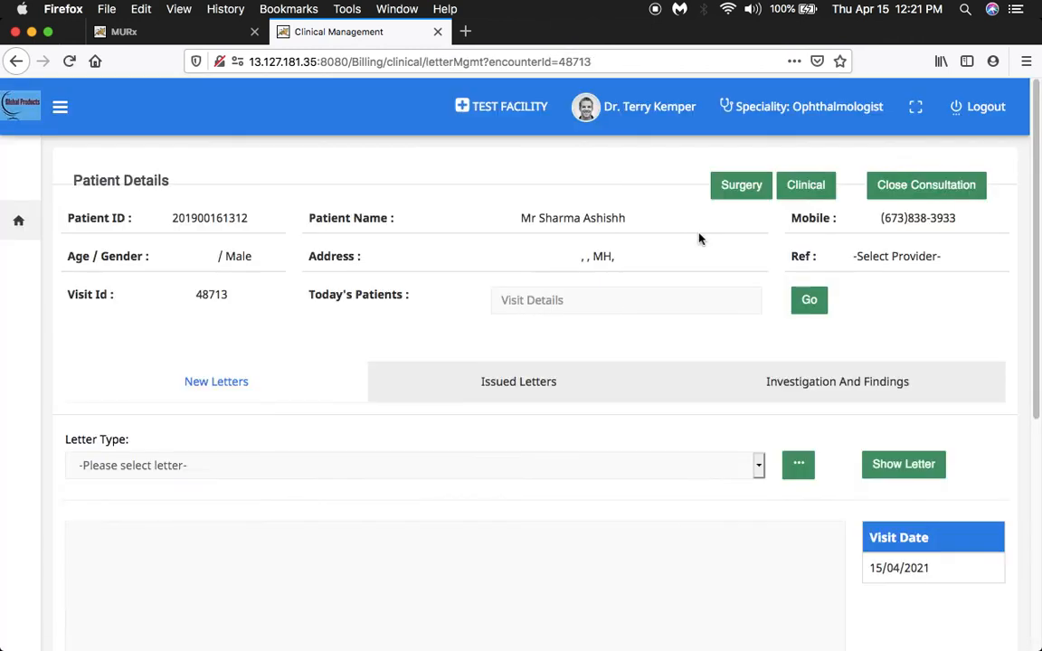
pyautogui.moveTo(1037, 308); pyautogui.dragTo(1034, 409)
pyautogui.click(796, 313)
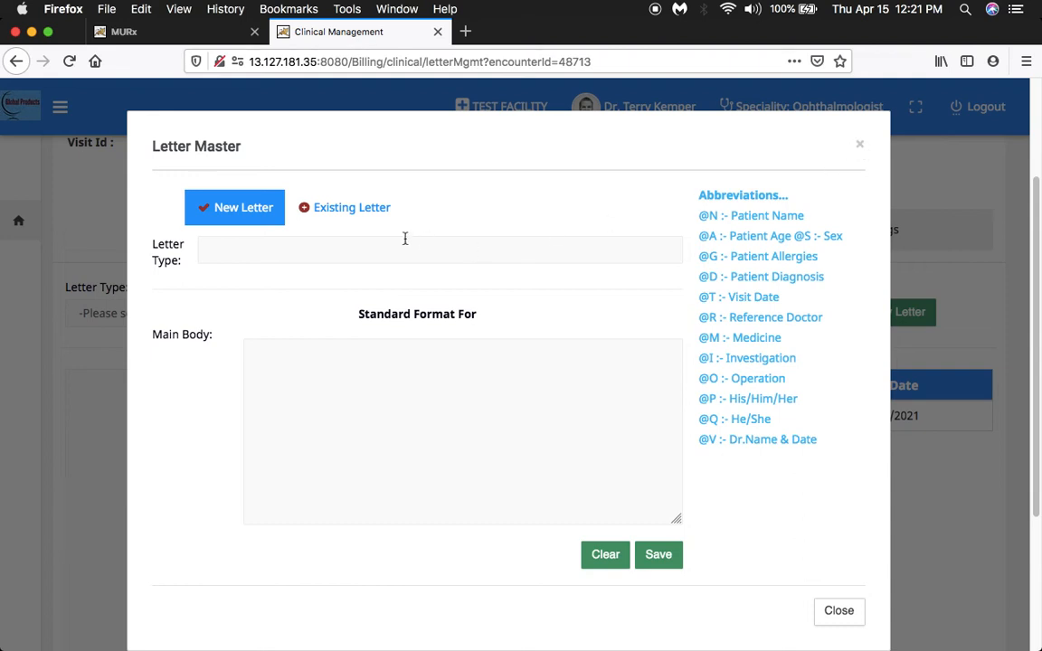
pyautogui.click(330, 215)
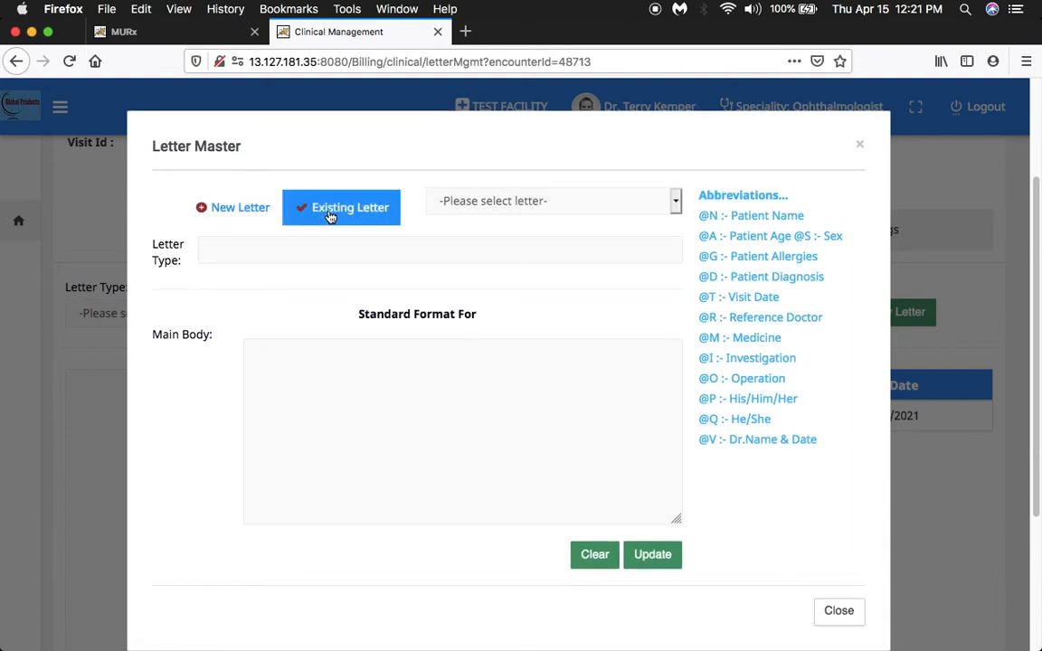
pyautogui.click(675, 202)
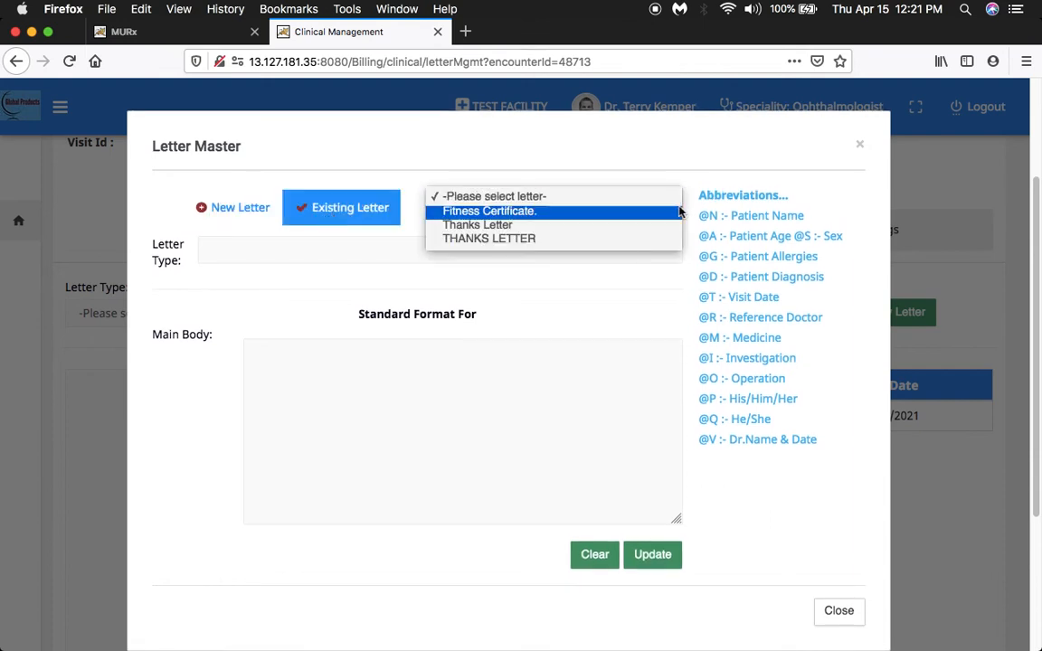
pyautogui.click(565, 210)
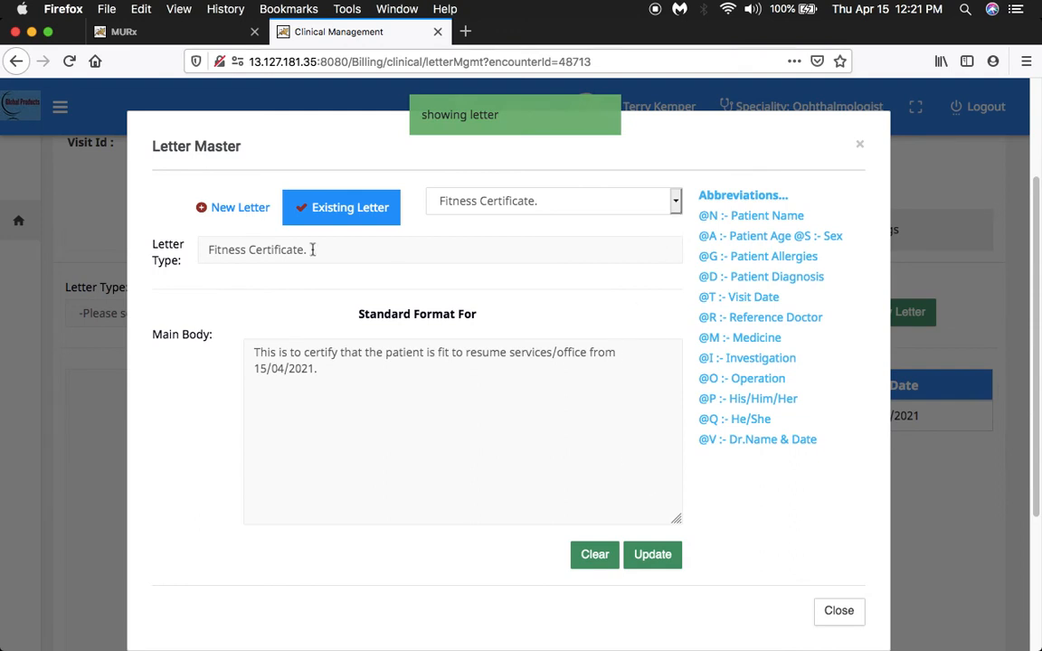
pyautogui.click(245, 214)
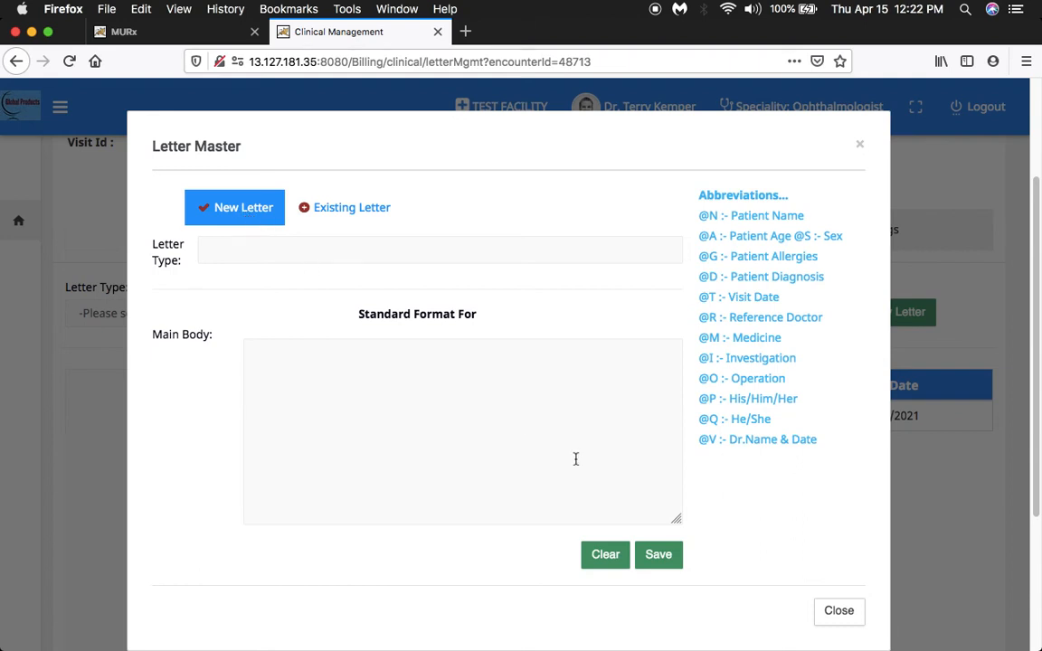
pyautogui.click(840, 612)
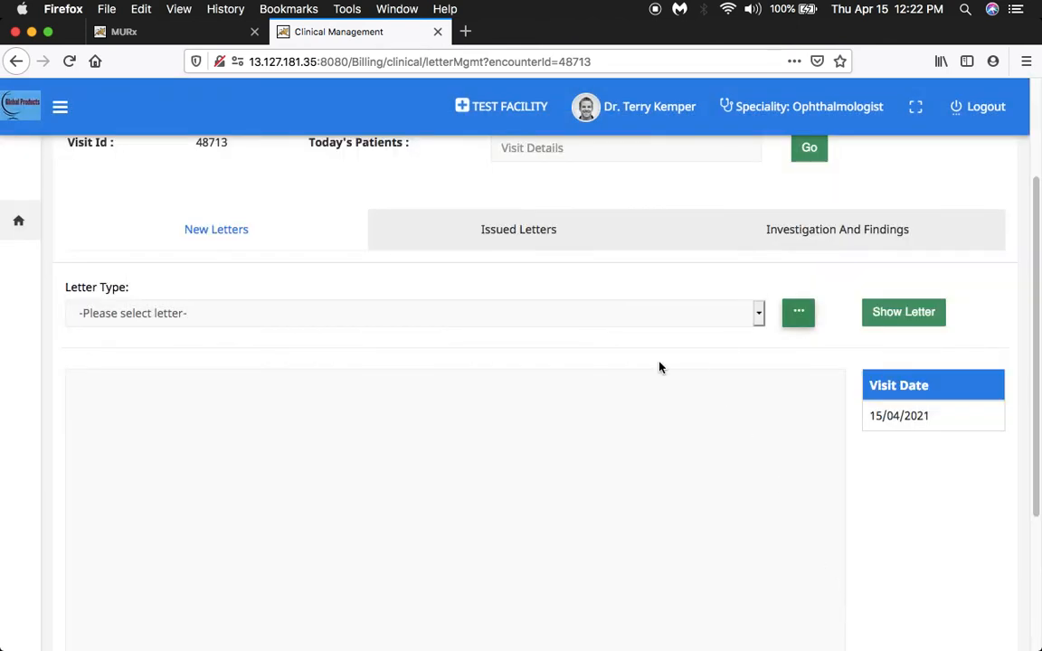
# Choose Fitness Certificate. as the new letter's type and show the letter for the current visit.
pyautogui.click(756, 316)
pyautogui.click(754, 327)
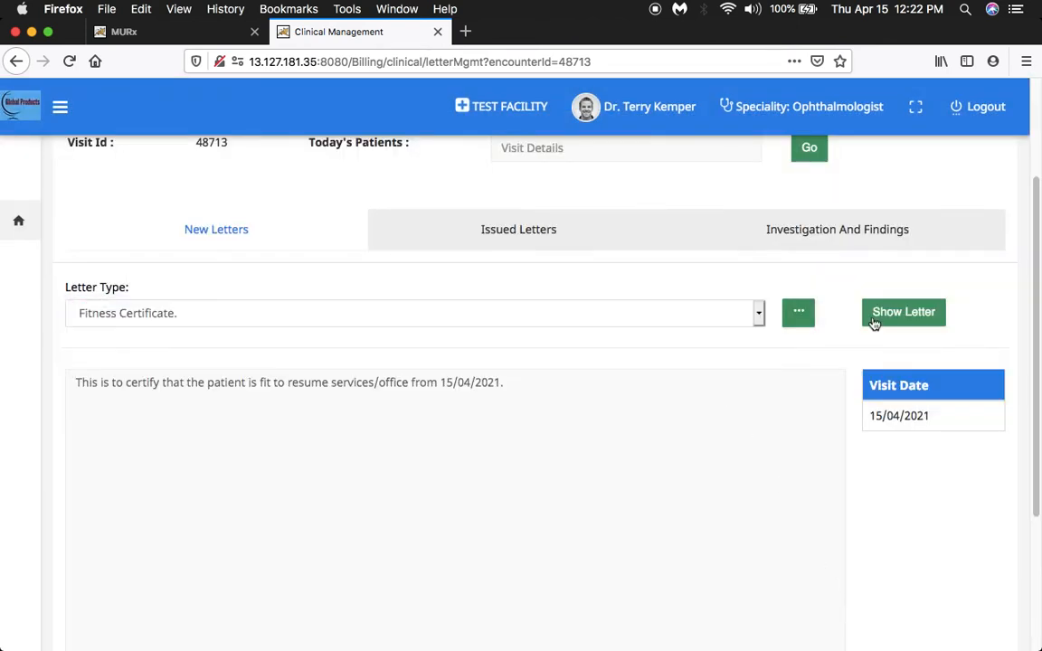
pyautogui.click(900, 316)
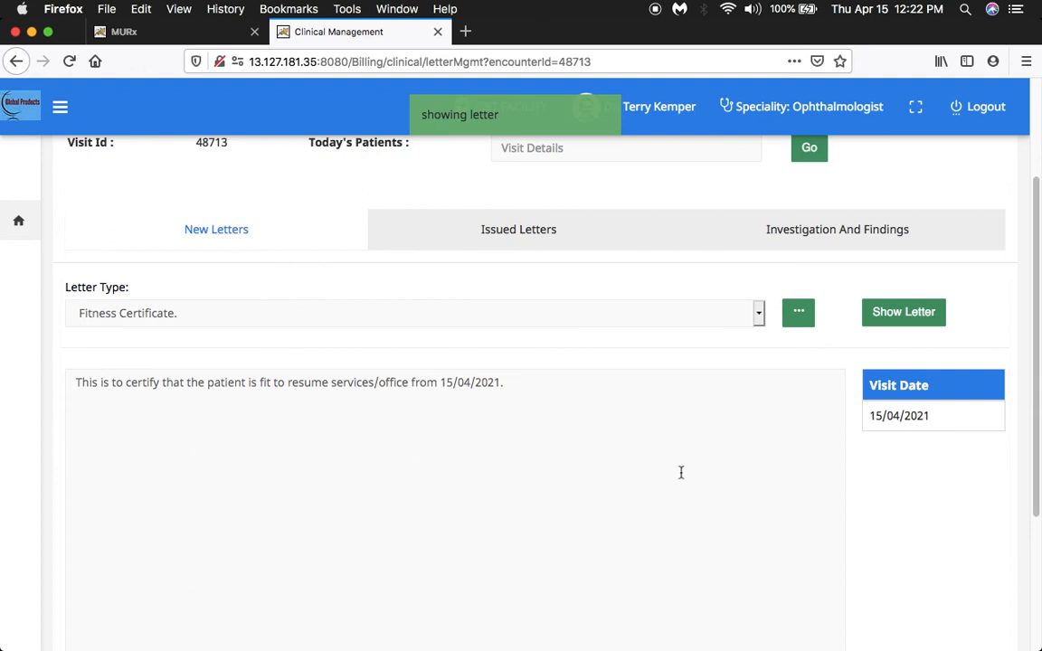
pyautogui.scroll(1, 678, 486)
pyautogui.scroll(-2, 677, 485)
pyautogui.scroll(-1, 677, 485)
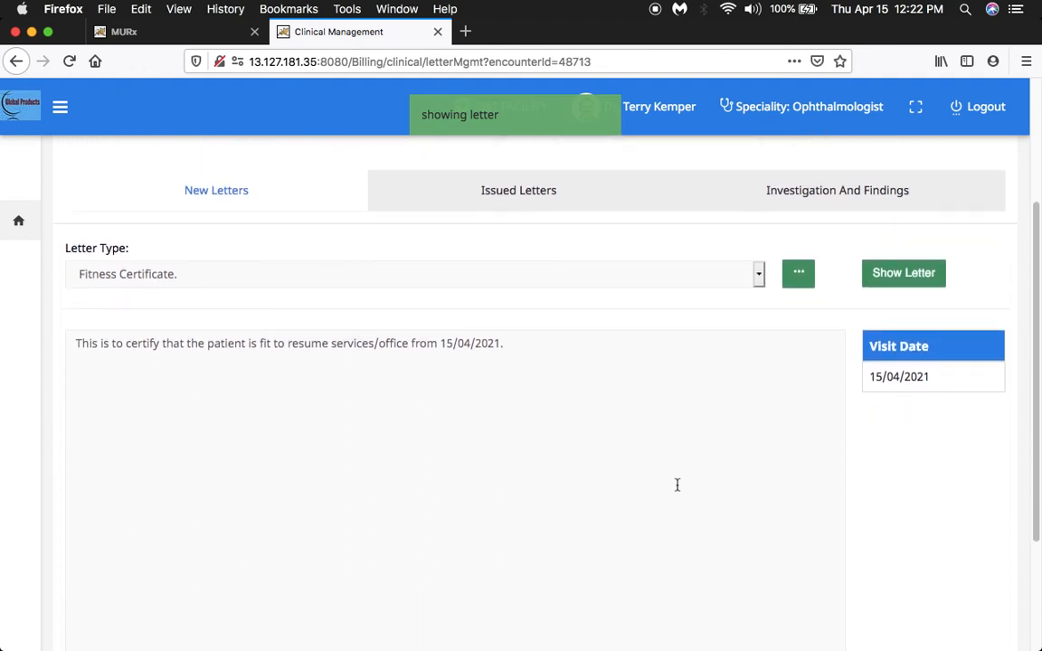
pyautogui.scroll(-1, 678, 485)
pyautogui.scroll(1, 678, 486)
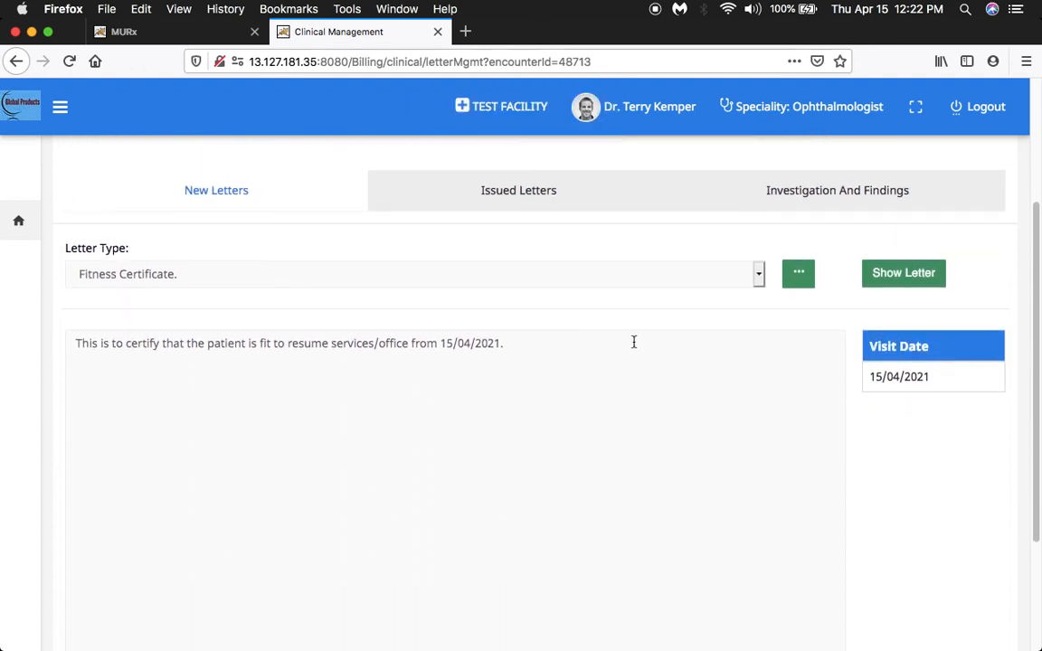
# View the Issued Letters section and look over the investigation categories under Investigation And Findings without choosing one.
pyautogui.click(520, 190)
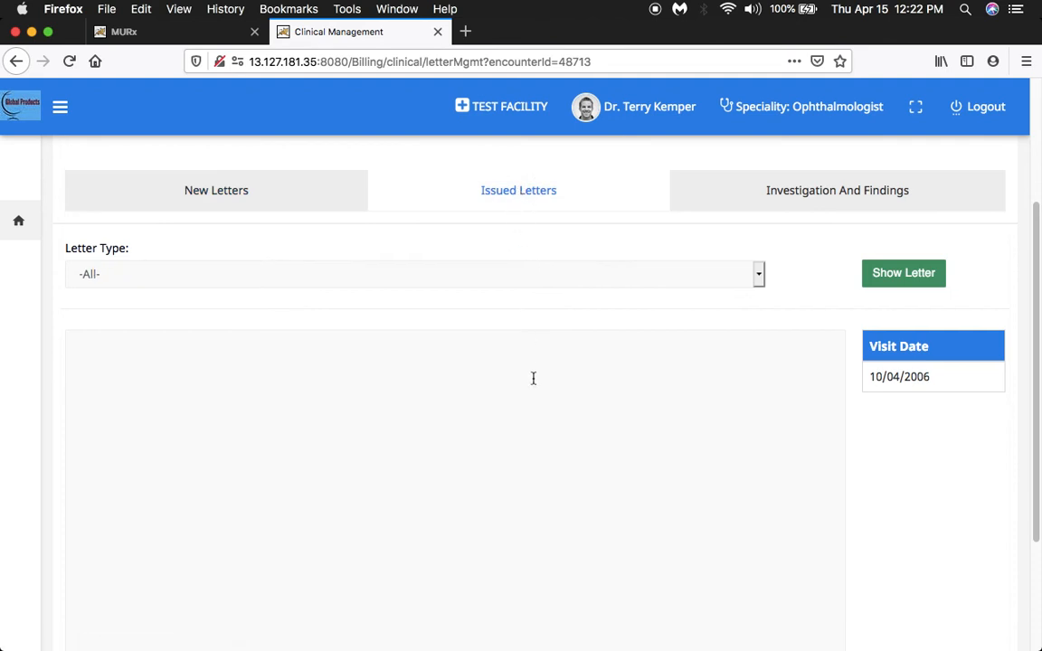
pyautogui.click(837, 195)
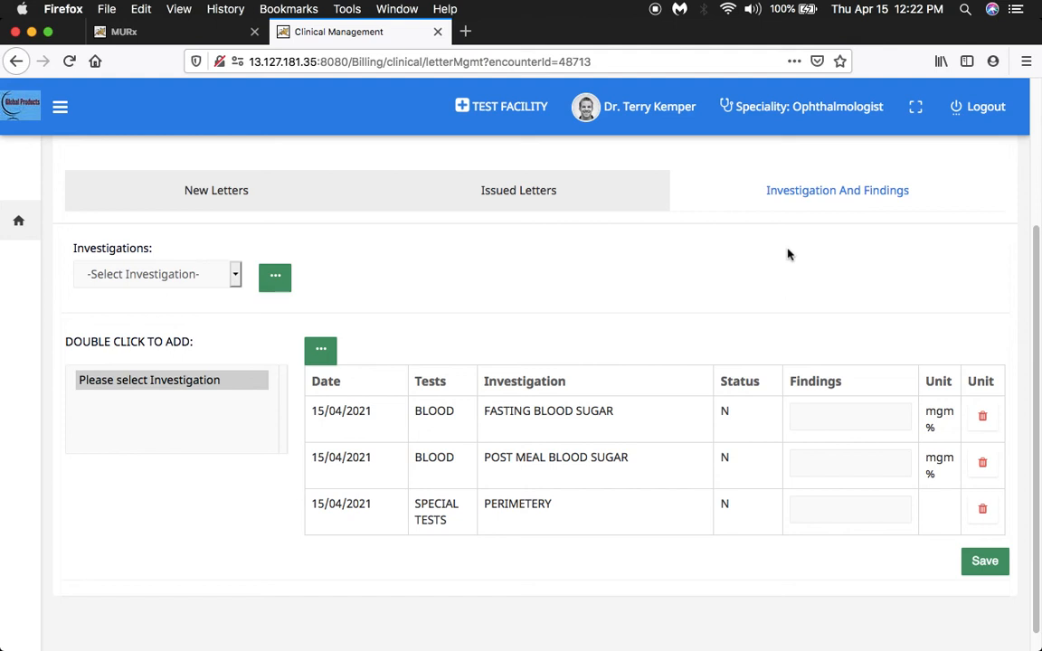
pyautogui.click(234, 277)
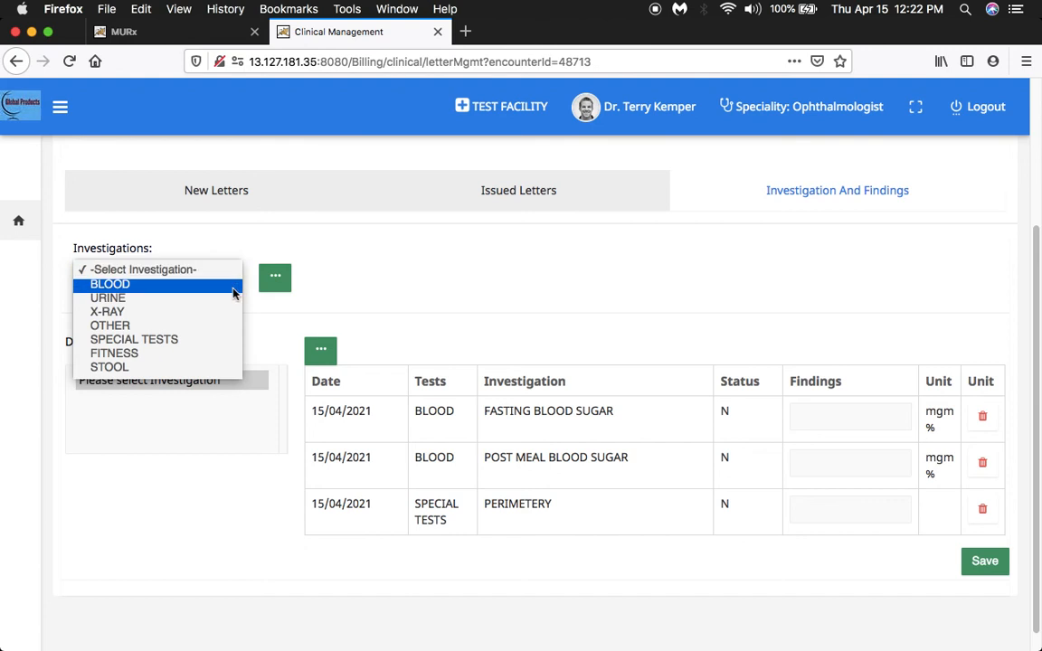
pyautogui.click(278, 282)
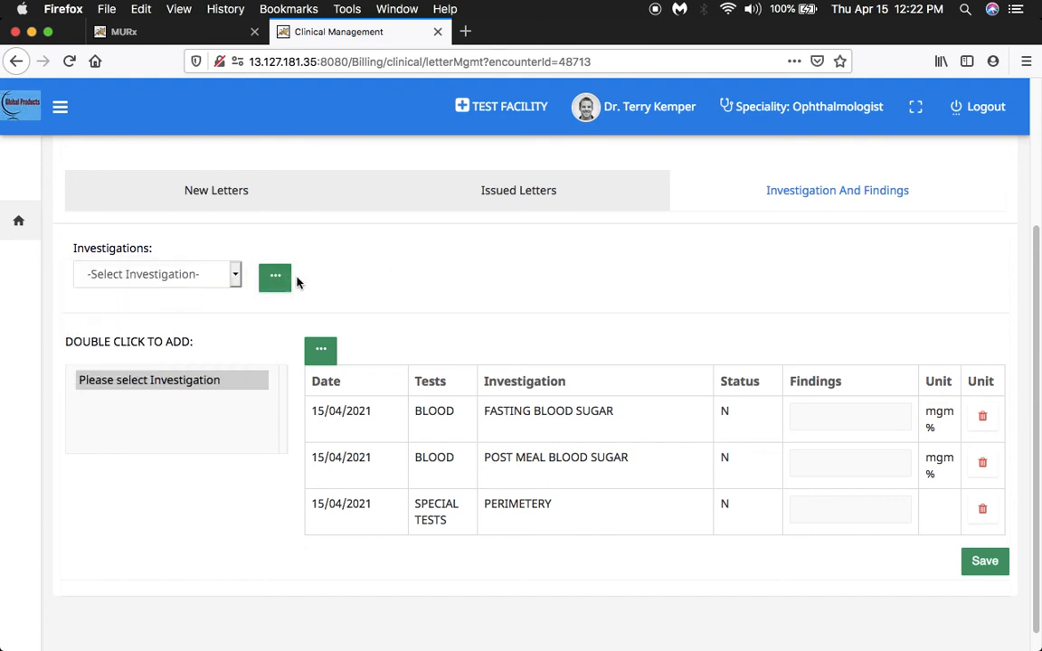
pyautogui.click(236, 284)
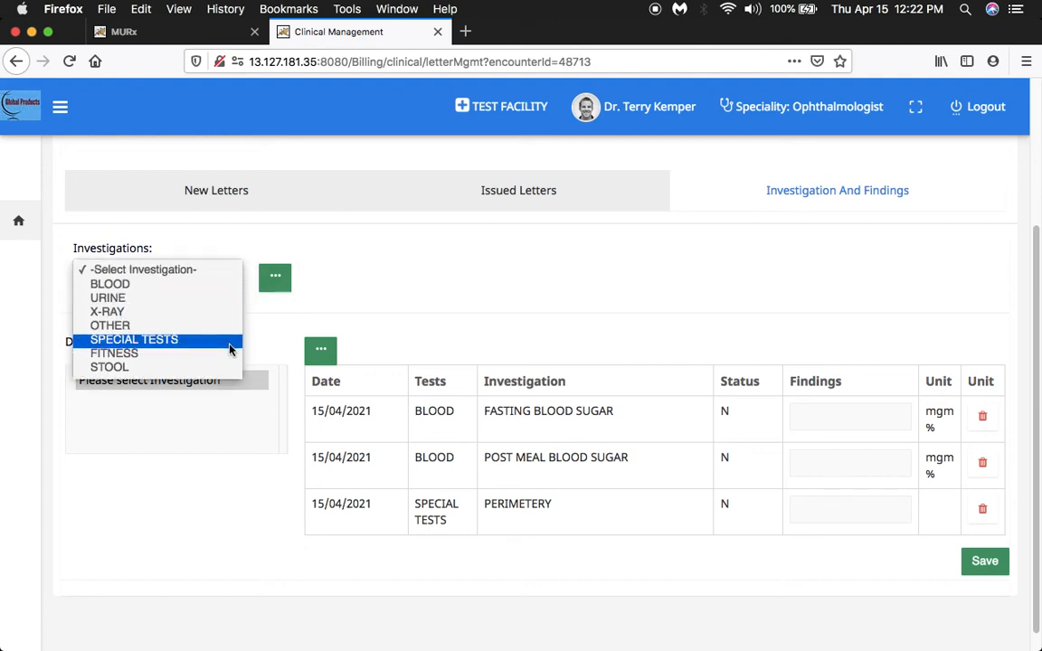
pyautogui.click(387, 286)
# Add PLATELET COUNT from the BLOOD investigations to the patient's investigation list and save it.
pyautogui.click(216, 274)
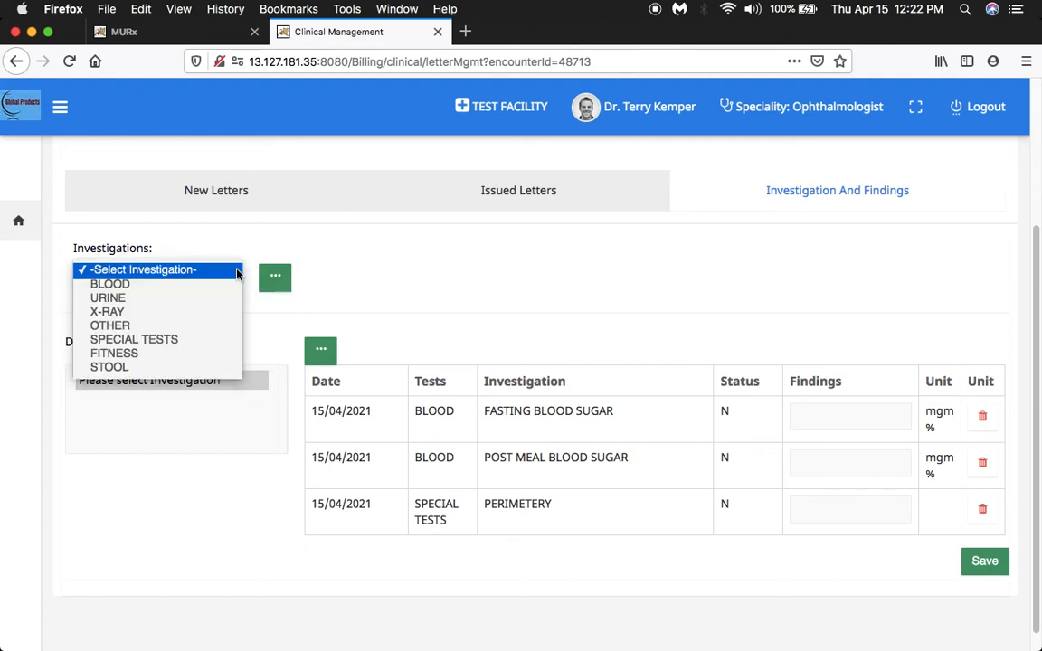
pyautogui.click(221, 291)
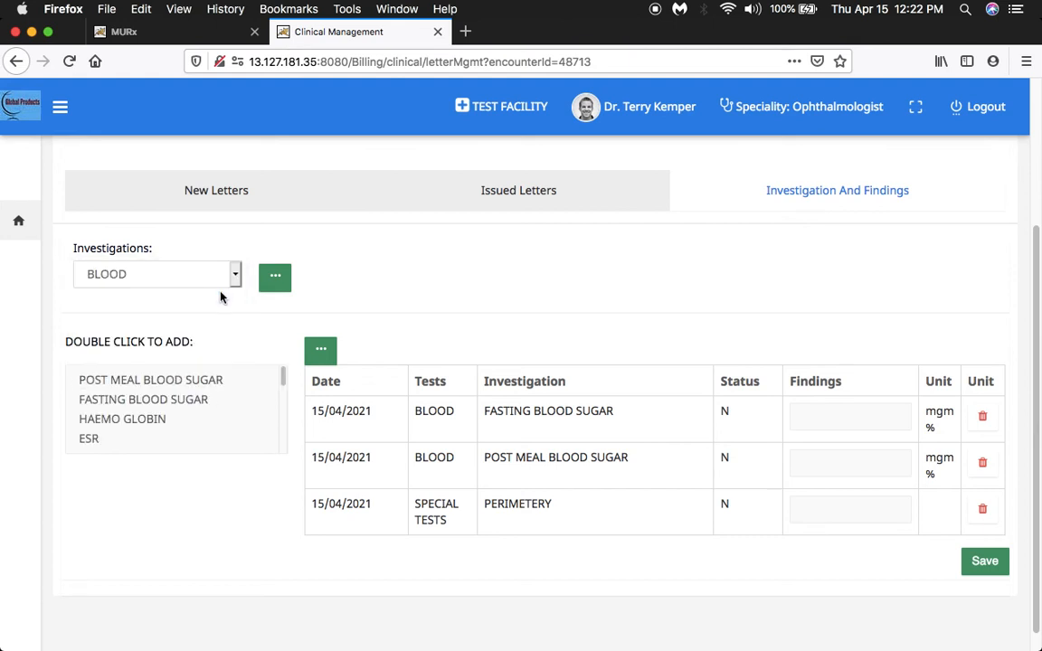
pyautogui.click(283, 381)
pyautogui.moveTo(283, 382); pyautogui.dragTo(282, 416)
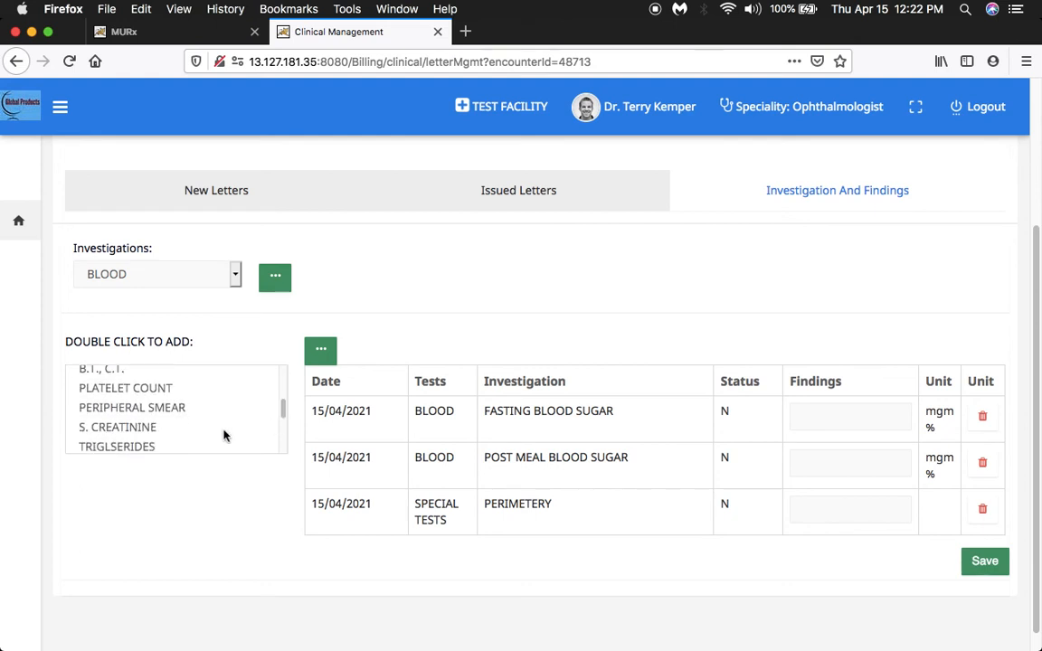
pyautogui.doubleClick(145, 389)
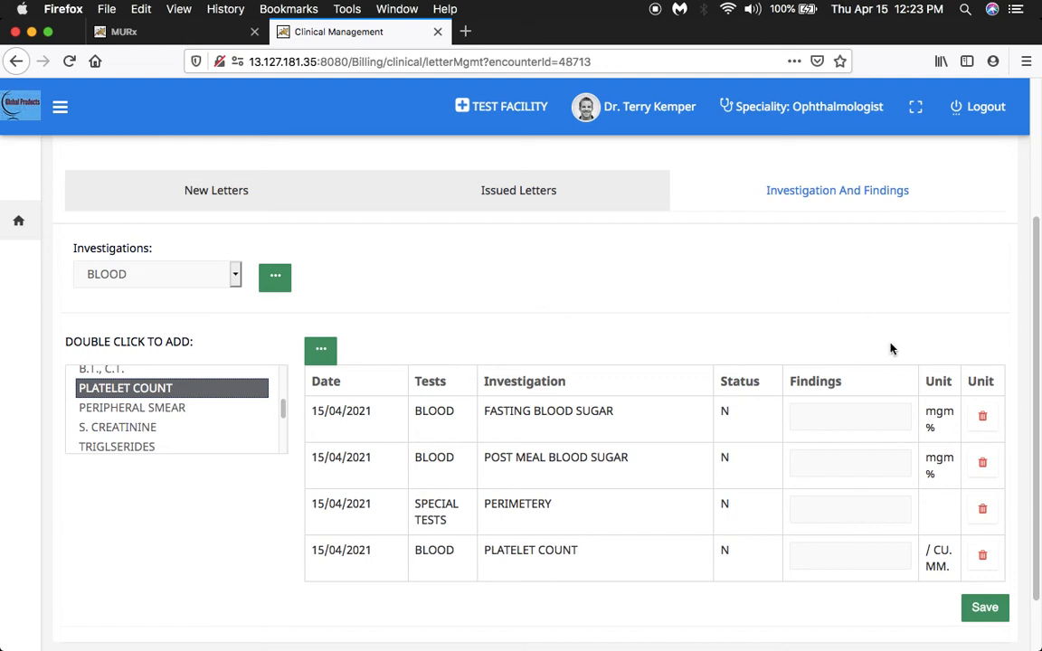
pyautogui.click(986, 613)
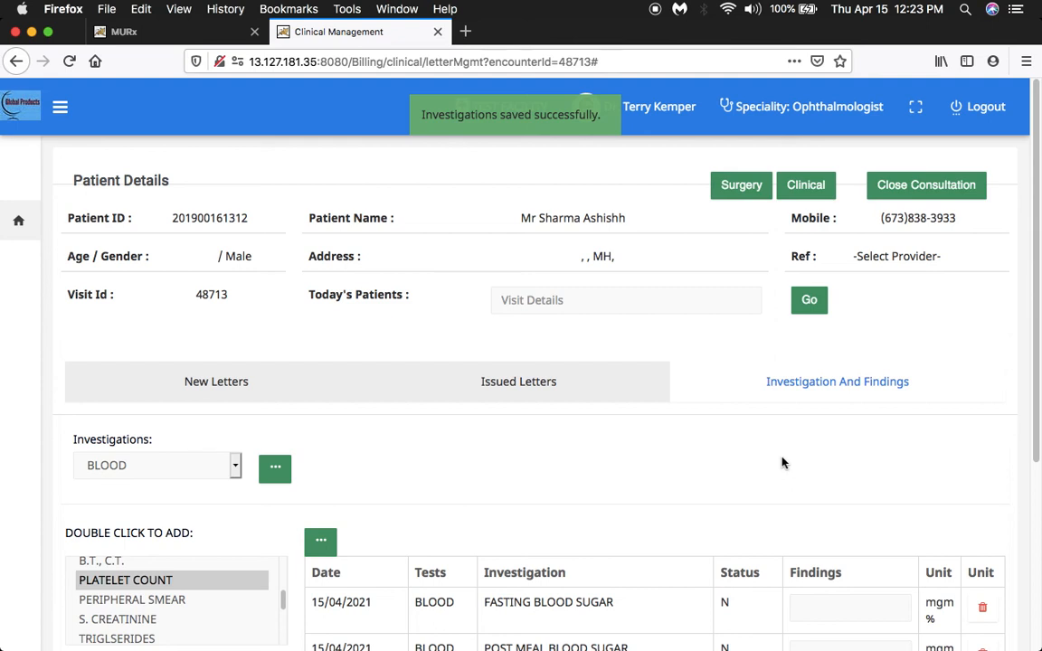
pyautogui.moveTo(1030, 356)
pyautogui.mouseDown()
pyautogui.moveTo(1030, 558)
pyautogui.moveTo(1032, 361)
pyautogui.mouseUp()
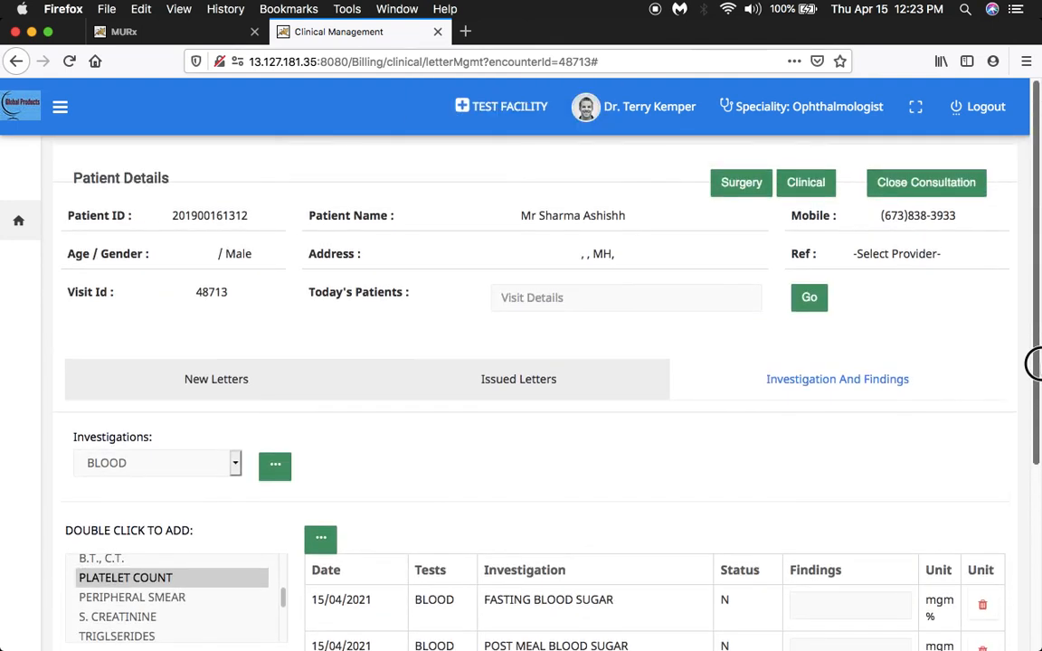
# Return to the clinical consultation and save the prescription preferences with Prescription With Glasses and PDF as the report printing format.
pyautogui.click(805, 190)
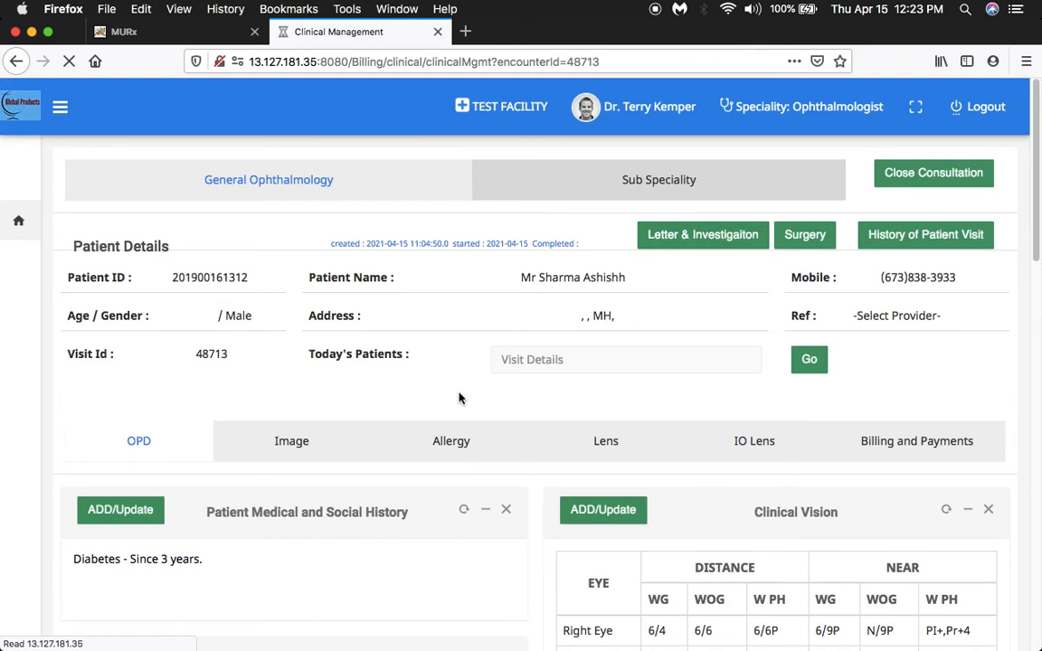
pyautogui.moveTo(1033, 234); pyautogui.dragTo(1032, 565)
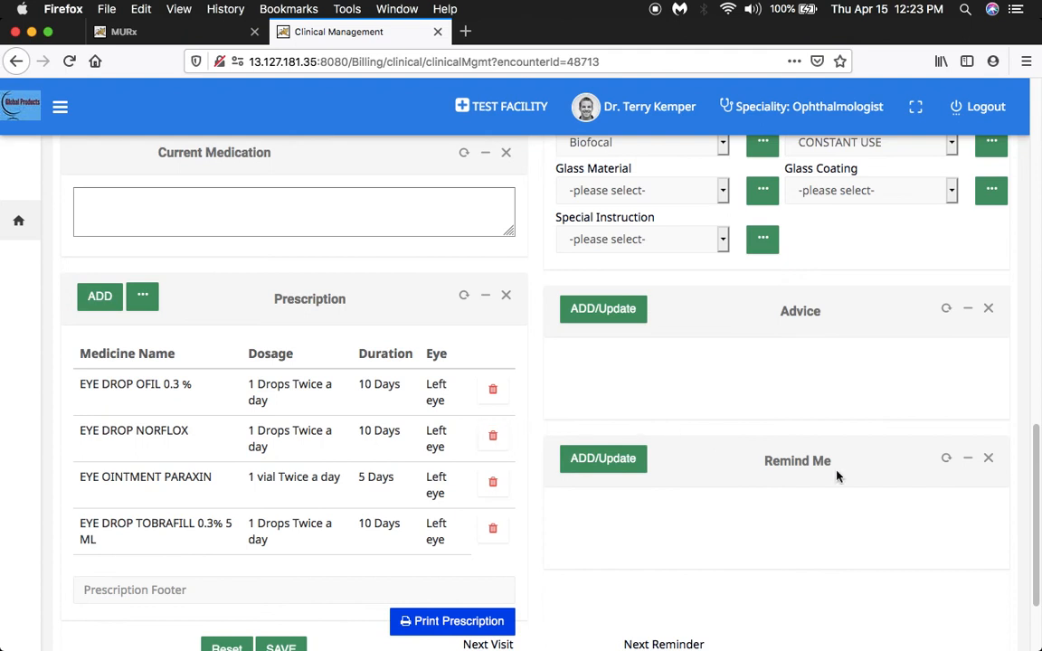
pyautogui.scroll(-2, 836, 477)
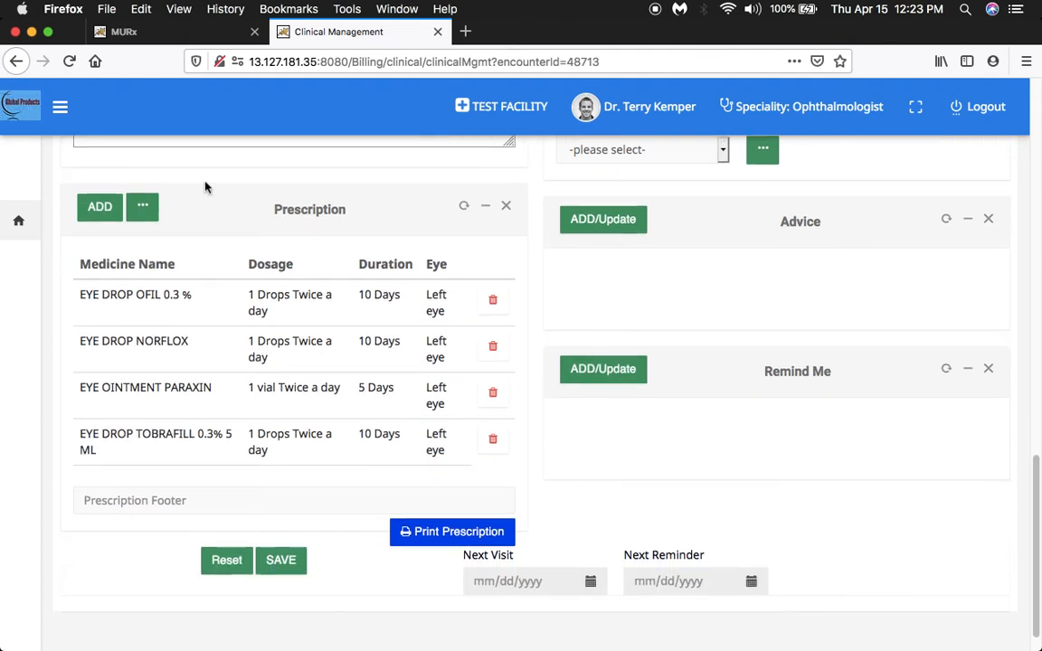
pyautogui.click(143, 210)
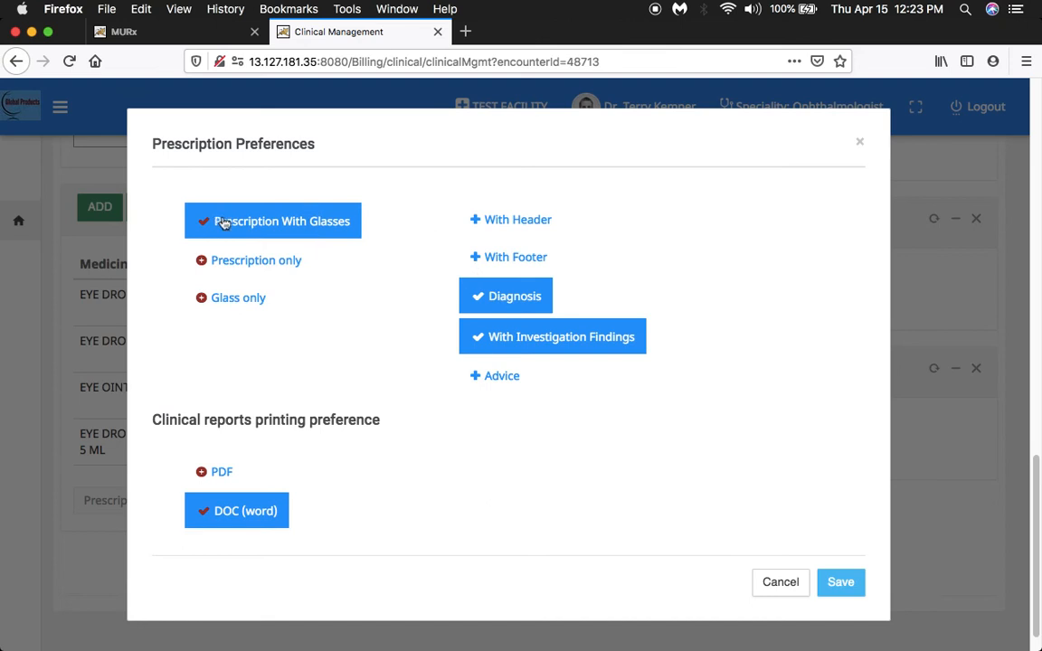
pyautogui.click(250, 260)
pyautogui.click(252, 296)
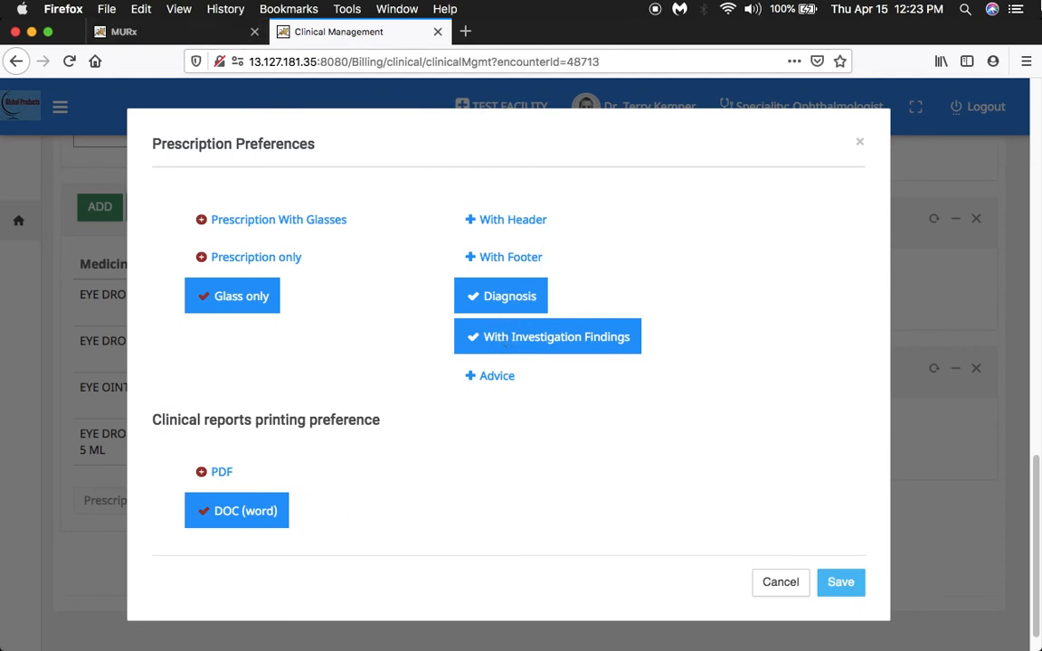
pyautogui.click(222, 471)
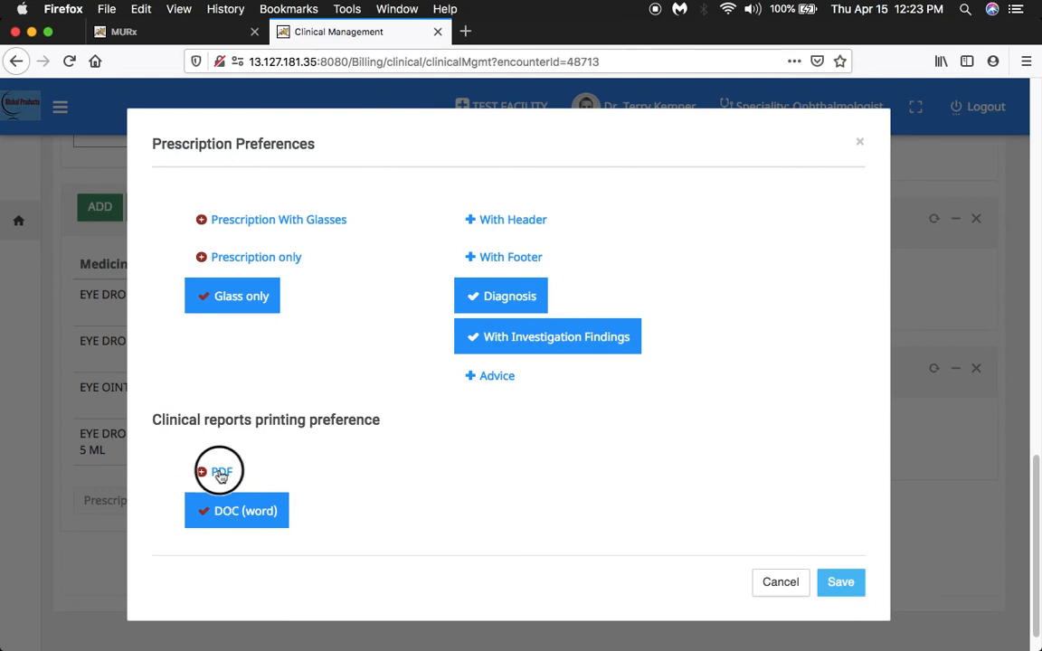
pyautogui.click(271, 221)
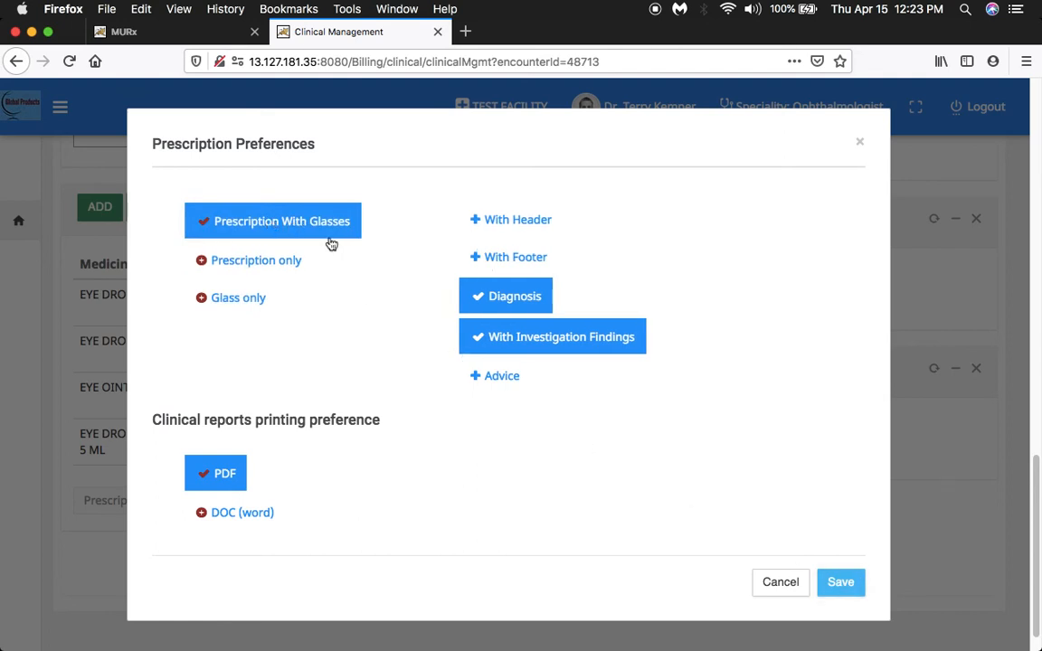
pyautogui.click(840, 583)
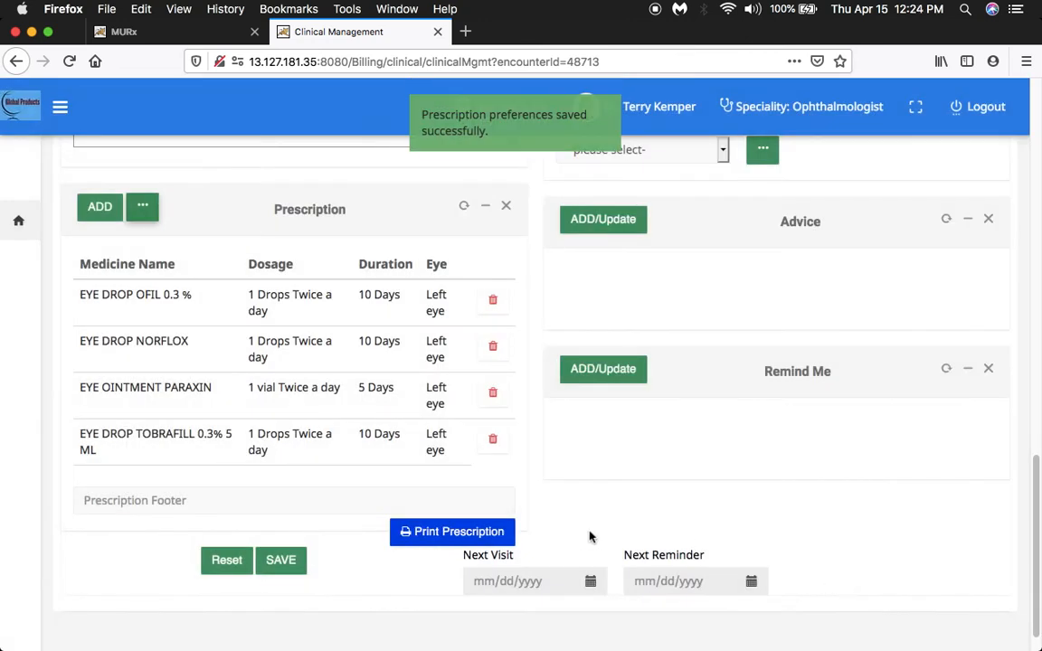
# Print the prescription and open the generated PDF with Firefox.
pyautogui.click(457, 539)
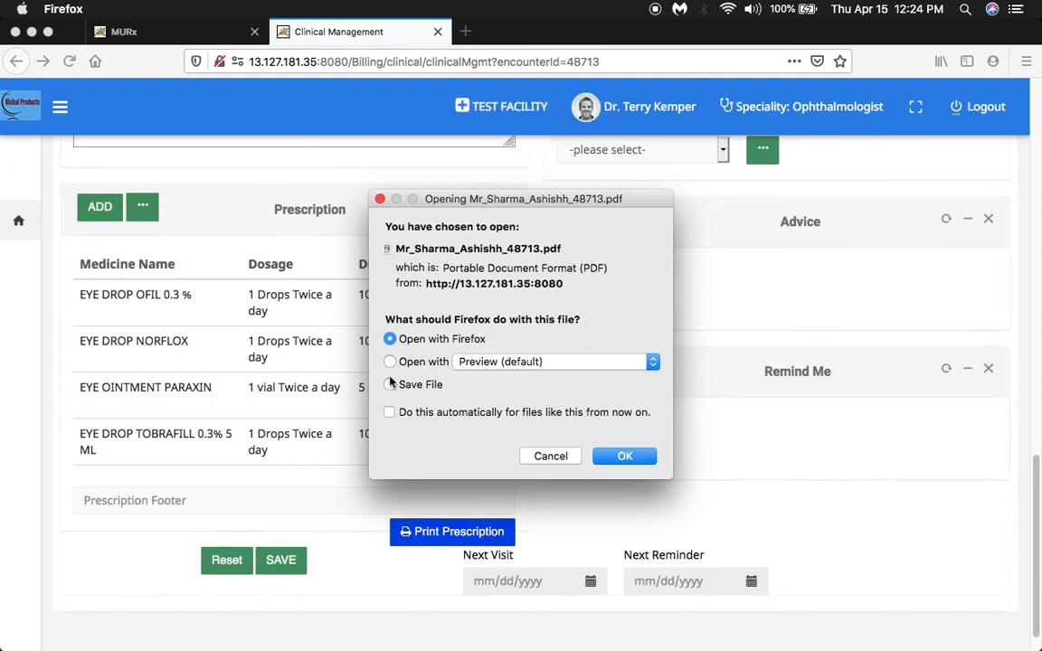
pyautogui.click(390, 340)
pyautogui.click(618, 456)
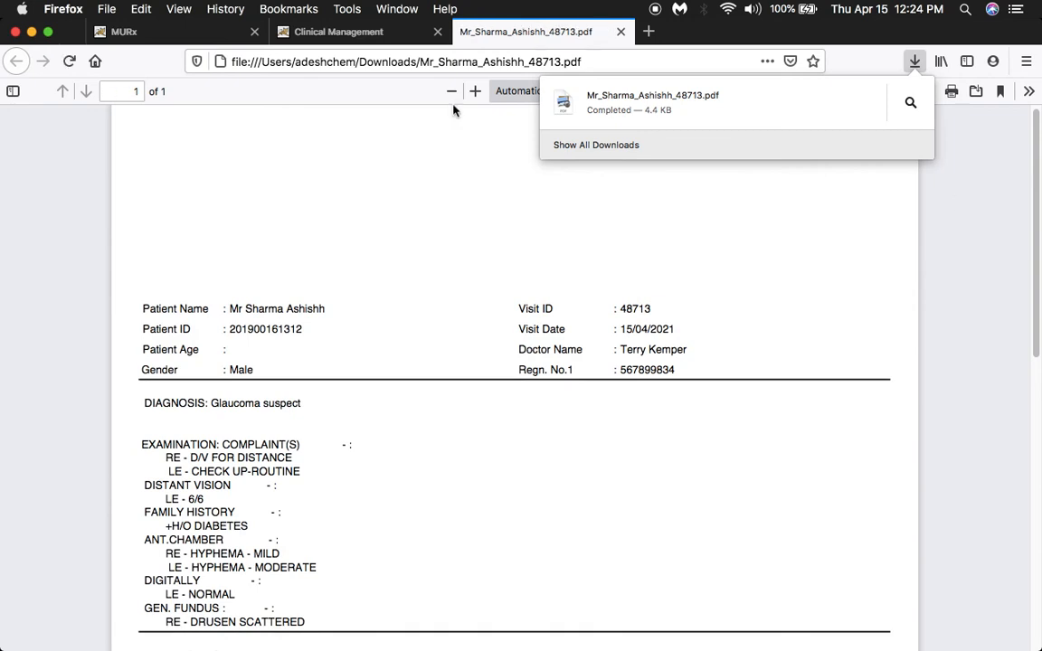
# Review the diagnosis, examination, investigations and medicines in the prescription PDF, close it and return to the start of the consultation page.
pyautogui.click(969, 151)
pyautogui.moveTo(1031, 156); pyautogui.dragTo(1037, 283)
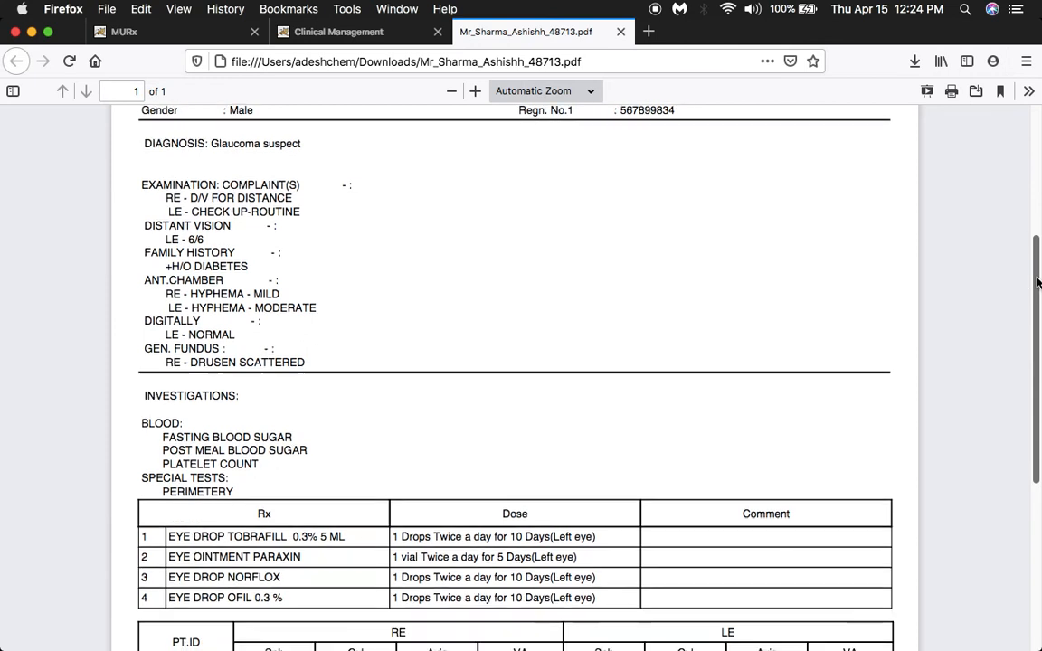
pyautogui.moveTo(1030, 391); pyautogui.dragTo(1033, 312)
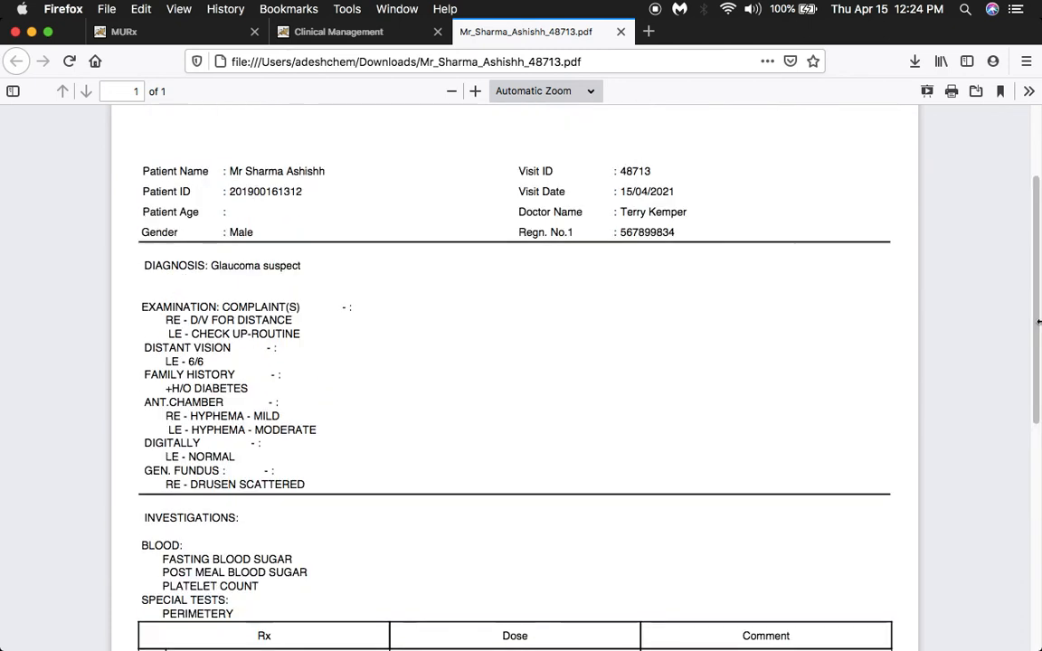
pyautogui.click(622, 33)
pyautogui.moveTo(1037, 501); pyautogui.dragTo(1031, 127)
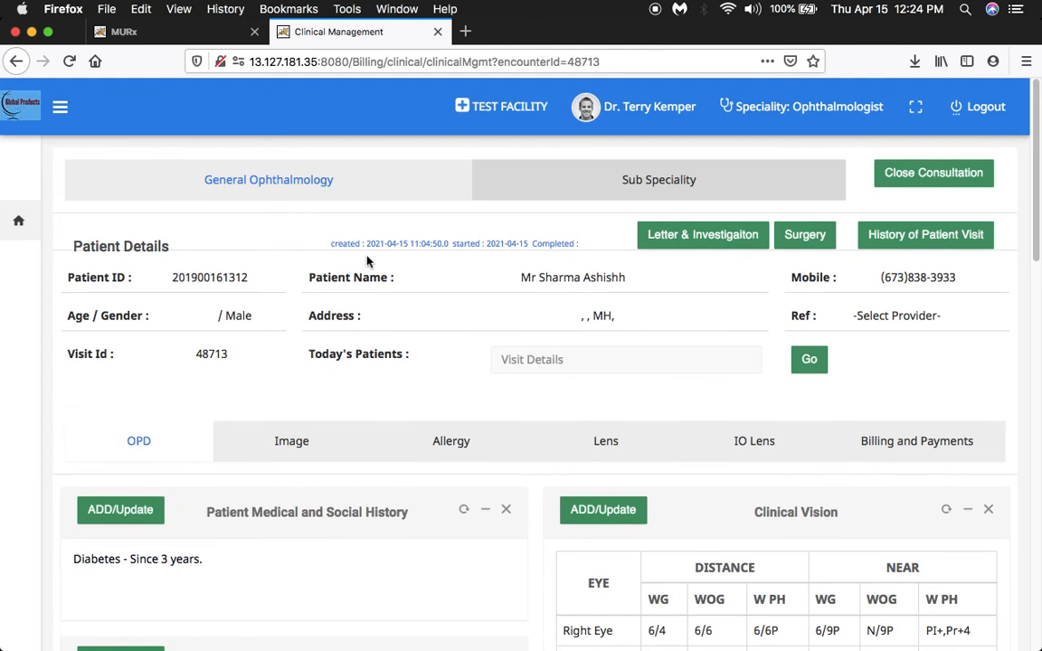
# Open the Sub Speciality section and review the whole Cornea form, from history of presenting illness to treatment.
pyautogui.click(666, 179)
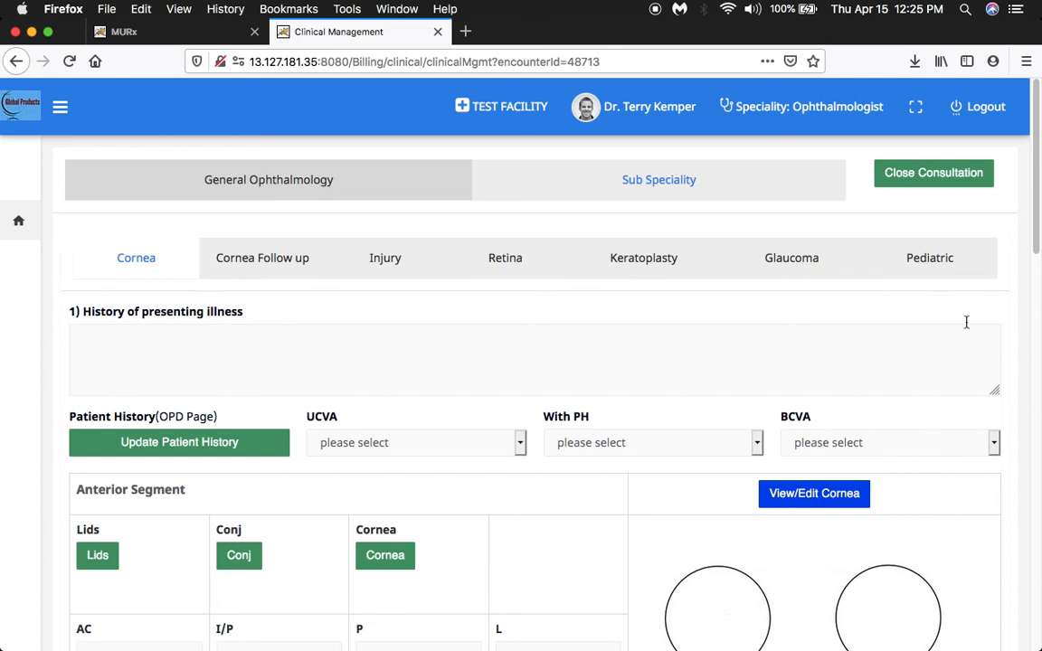
pyautogui.scroll(-3, 813, 420)
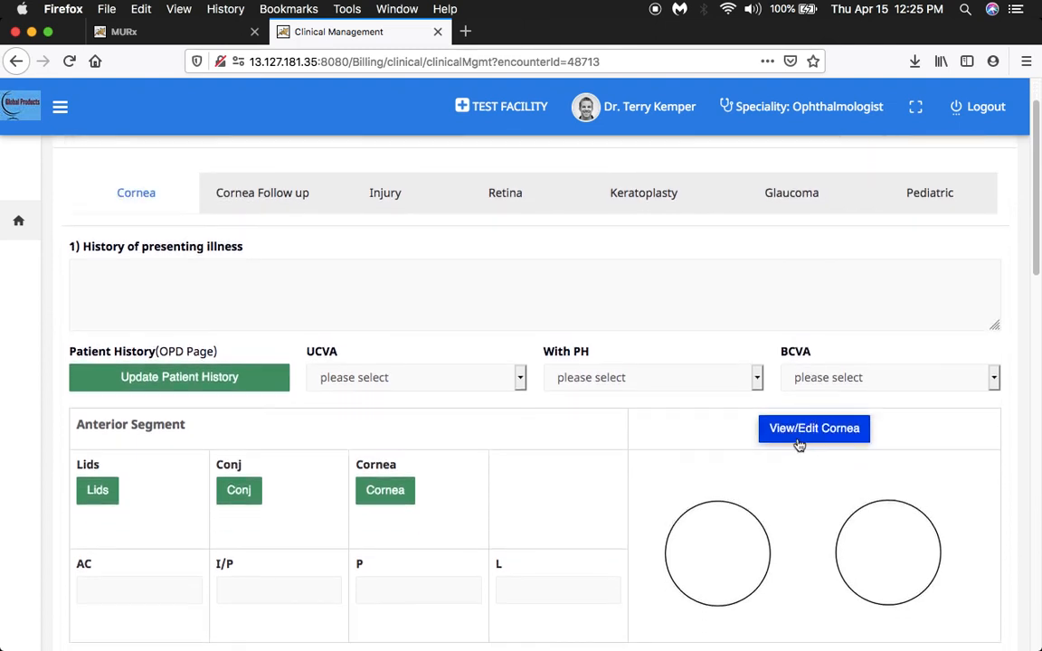
pyautogui.scroll(-10, 767, 491)
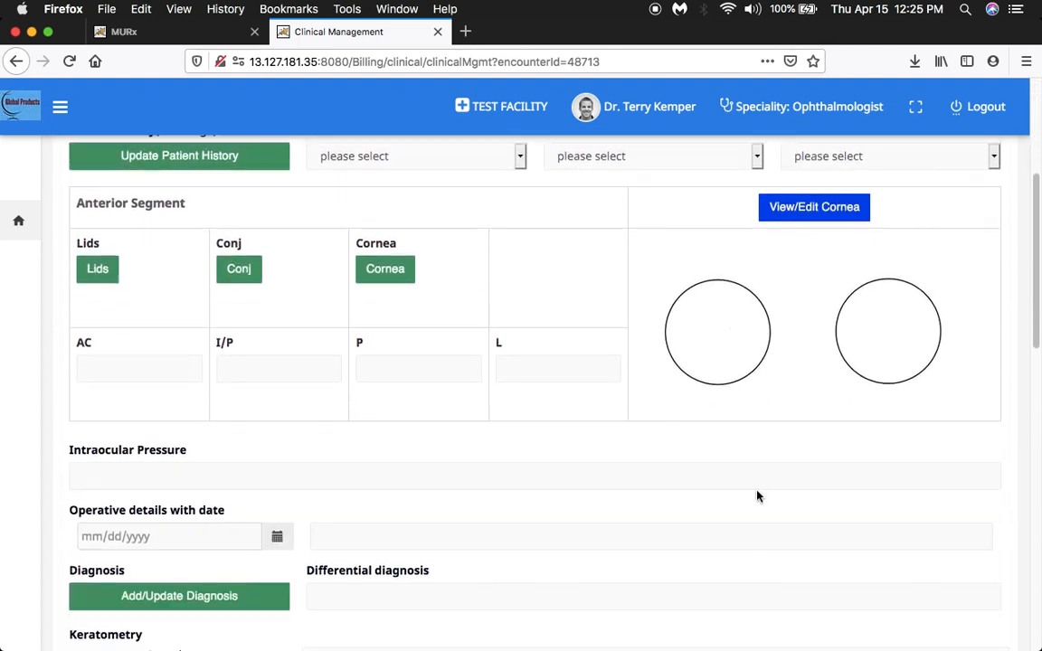
pyautogui.scroll(-2, 757, 494)
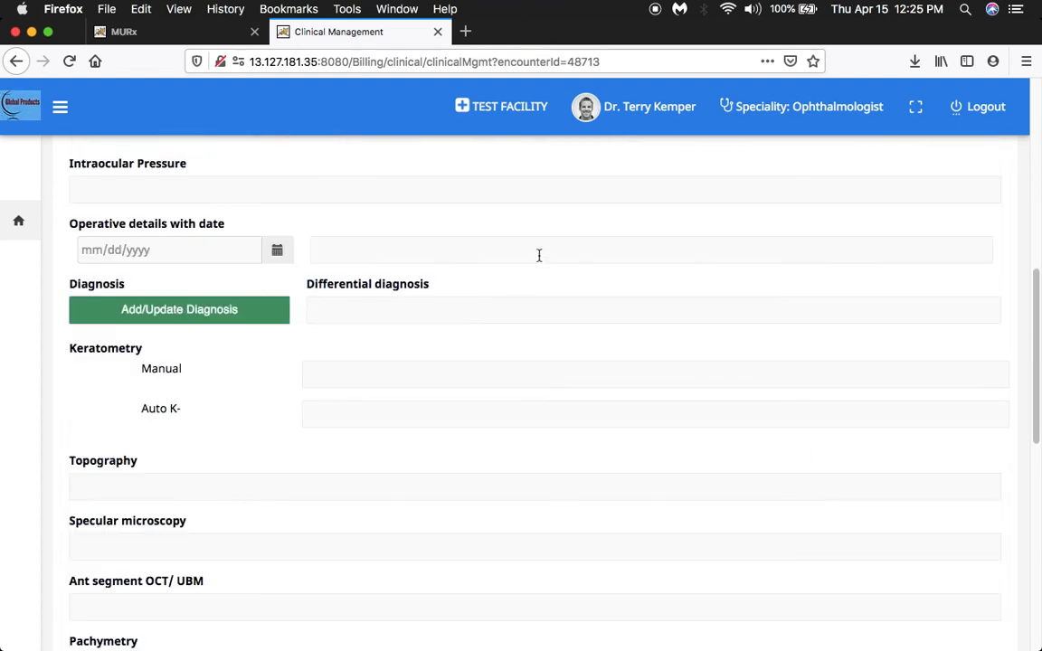
pyautogui.scroll(-2, 497, 425)
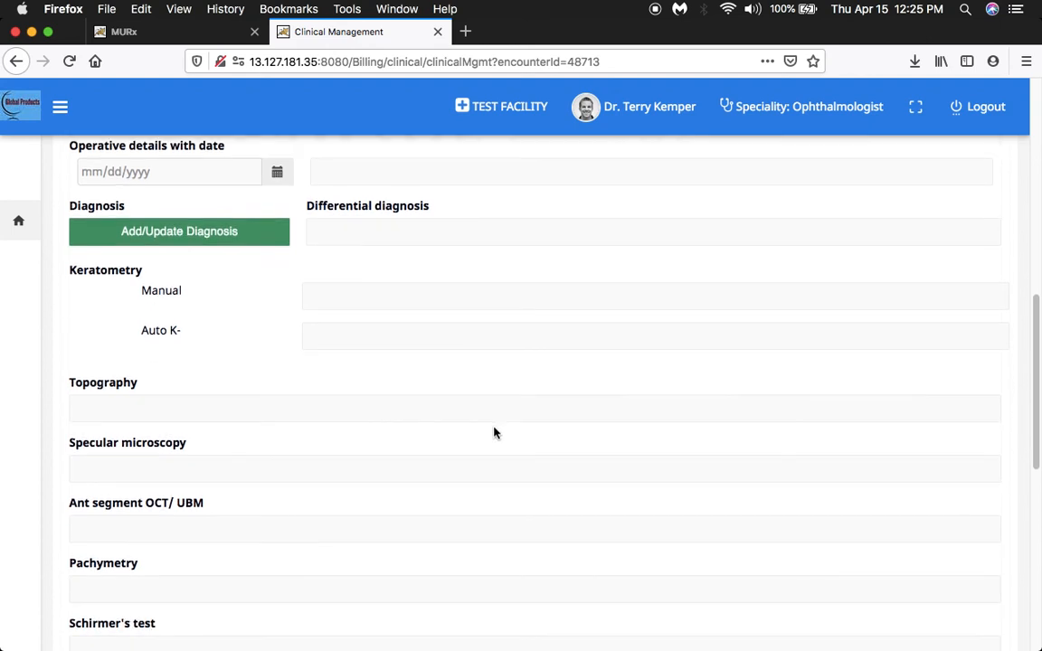
pyautogui.scroll(-6, 537, 481)
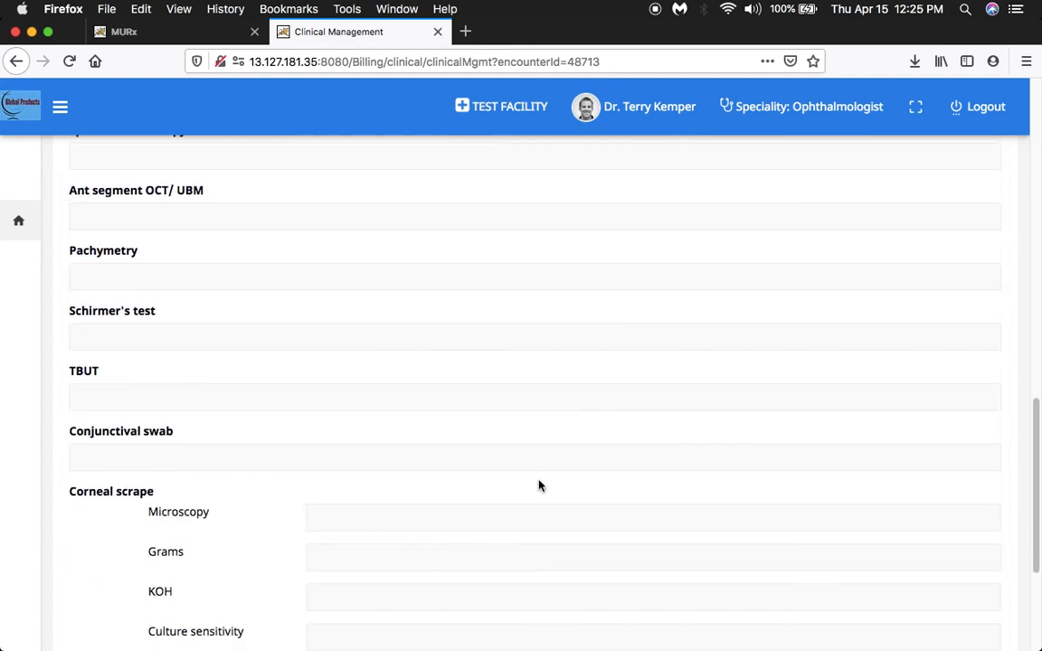
pyautogui.scroll(-3, 539, 484)
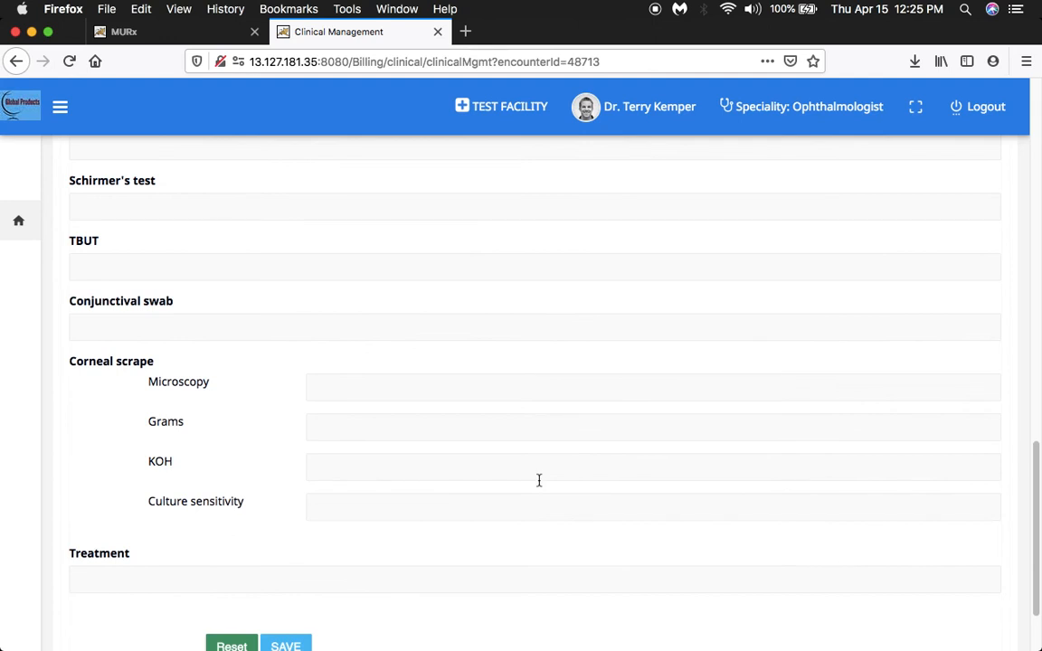
pyautogui.scroll(-2, 539, 481)
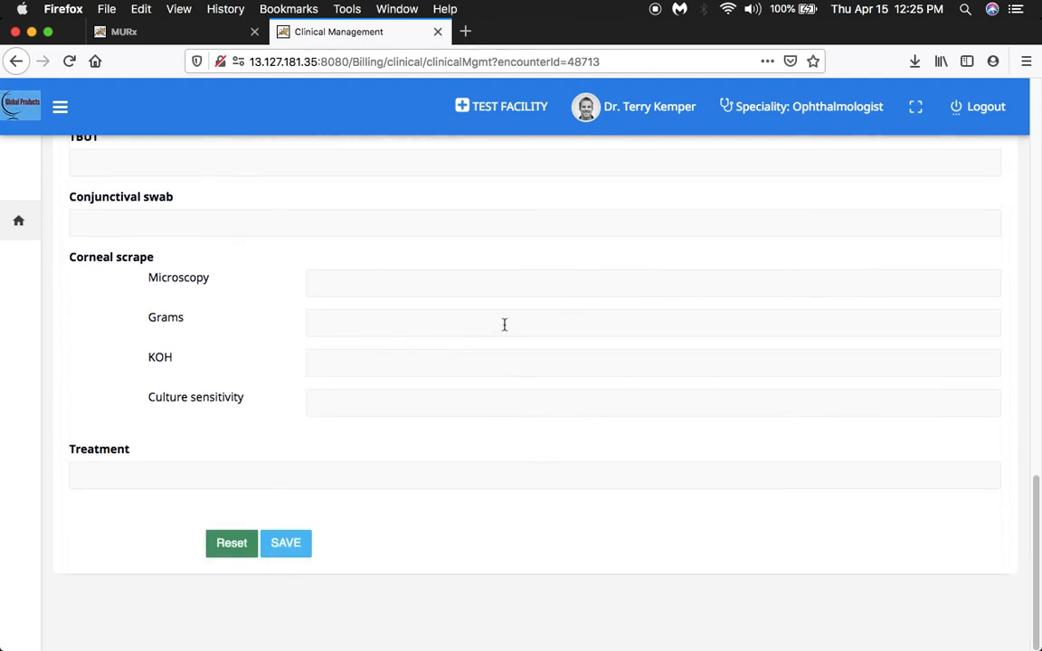
pyautogui.scroll(15, 663, 453)
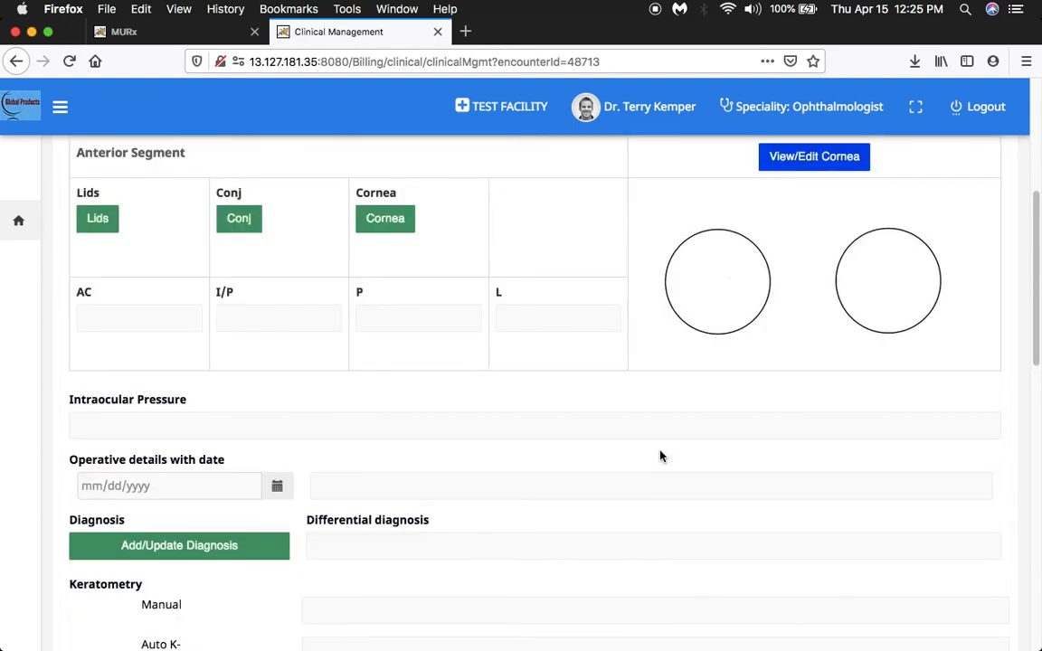
pyautogui.scroll(6, 660, 456)
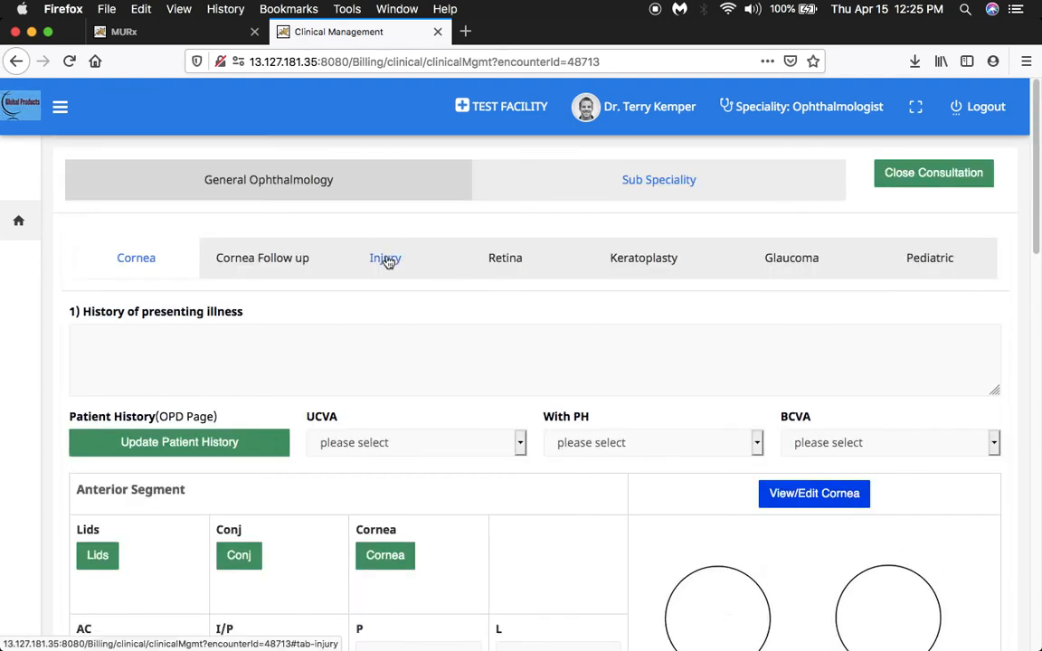
# Open the Injury form and review its examination, globe injury classification, Ocular Trauma Score and Roper Hall Classification sections.
pyautogui.click(387, 258)
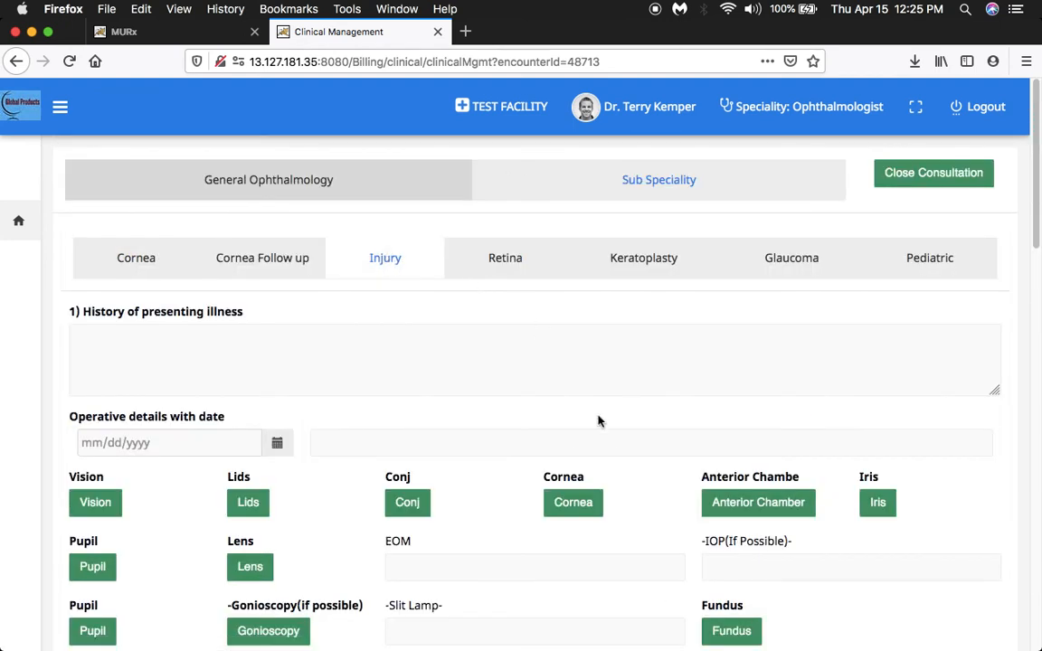
pyautogui.scroll(-6, 601, 421)
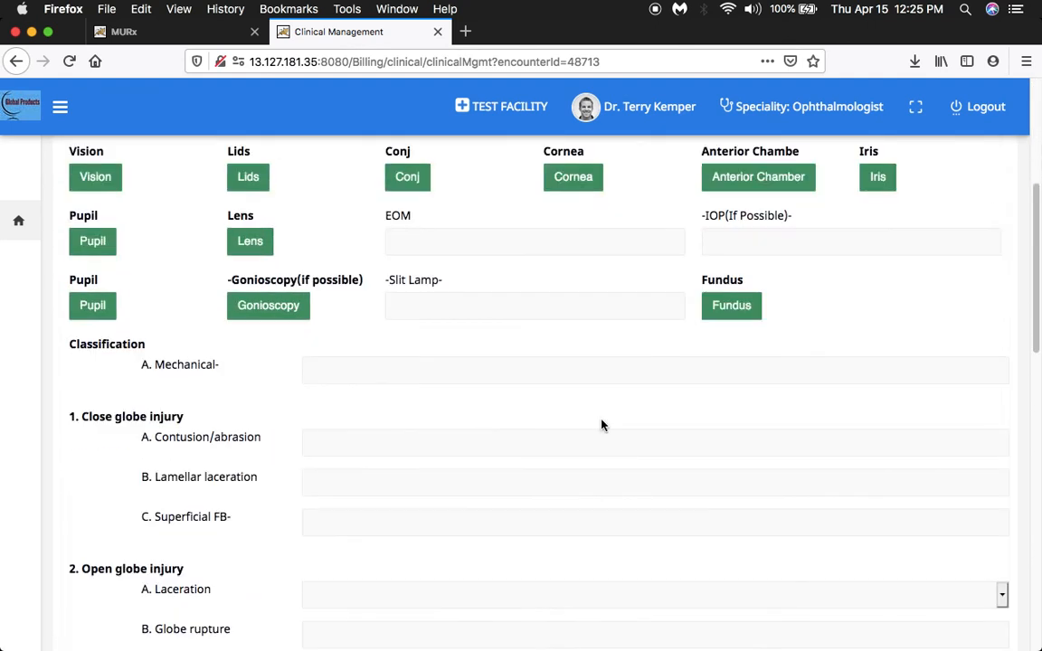
pyautogui.scroll(-1, 601, 423)
pyautogui.scroll(-3, 602, 422)
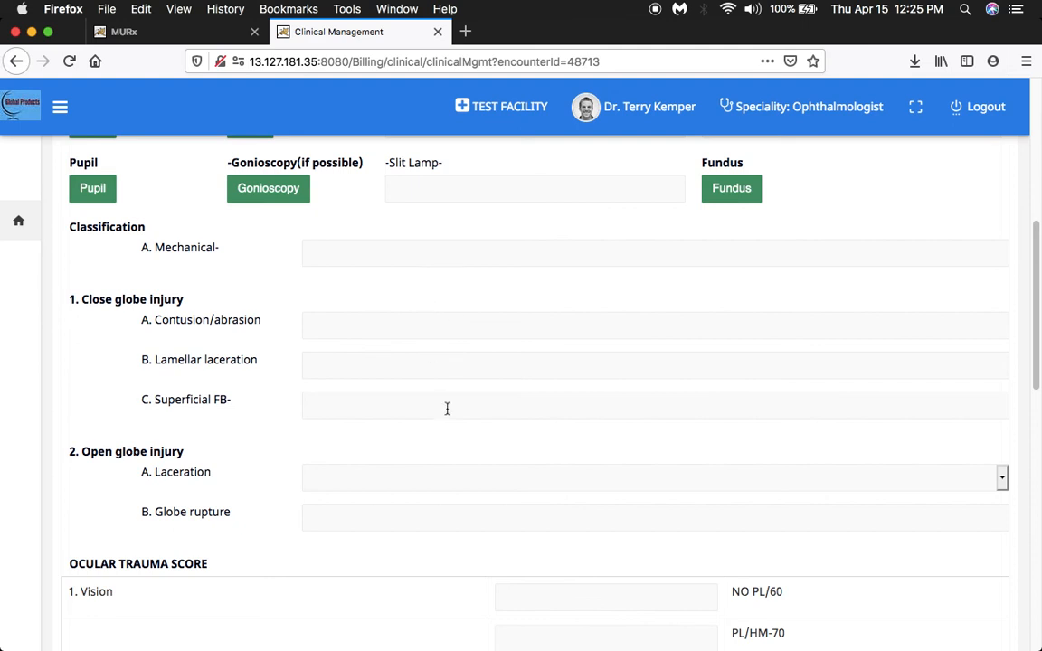
pyautogui.scroll(-5, 447, 410)
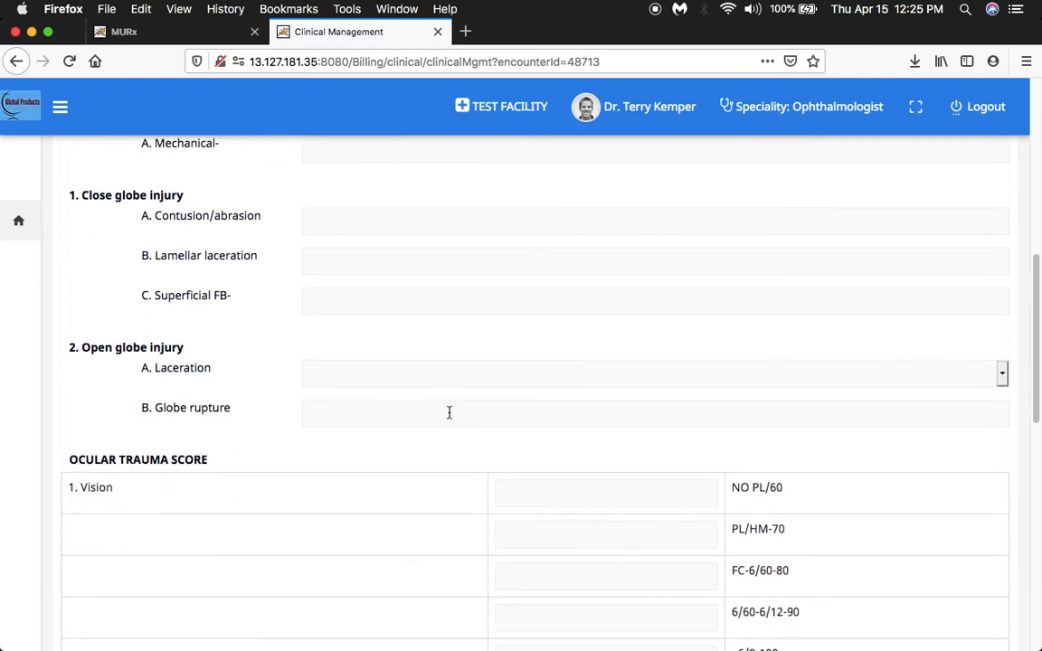
pyautogui.scroll(-4, 450, 416)
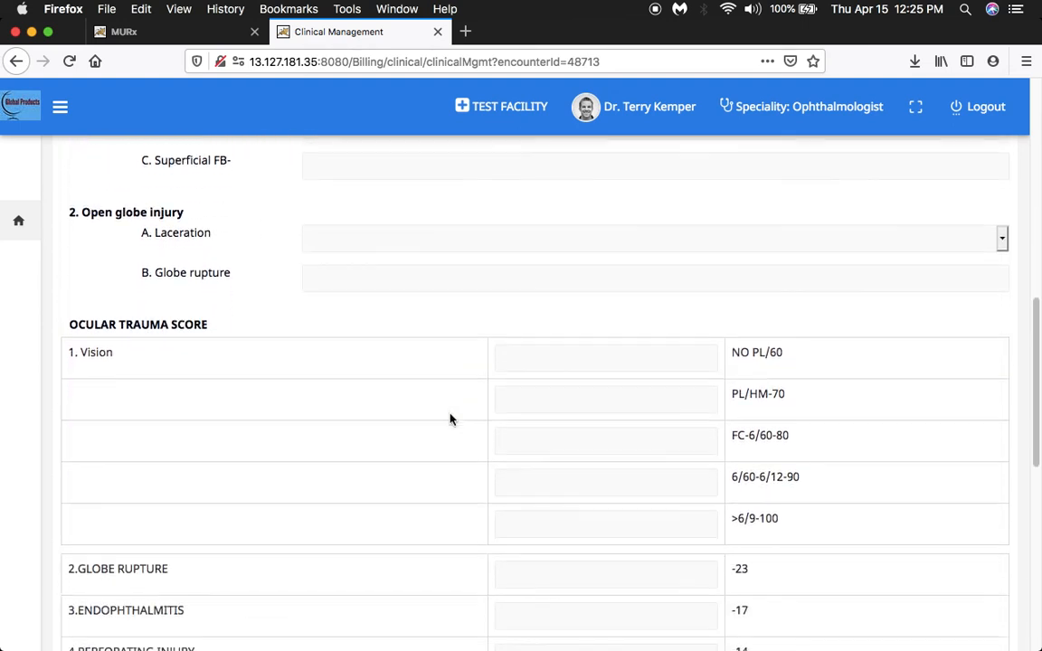
pyautogui.scroll(-7, 451, 418)
pyautogui.click(546, 317)
pyautogui.click(551, 279)
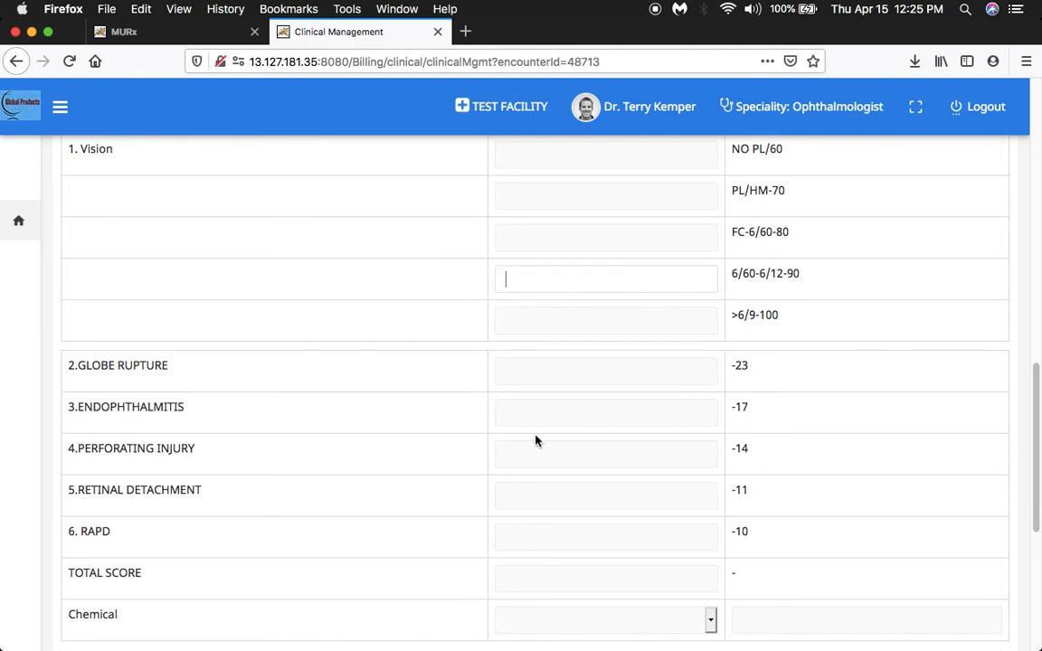
pyautogui.scroll(-2, 538, 425)
pyautogui.scroll(-1, 535, 453)
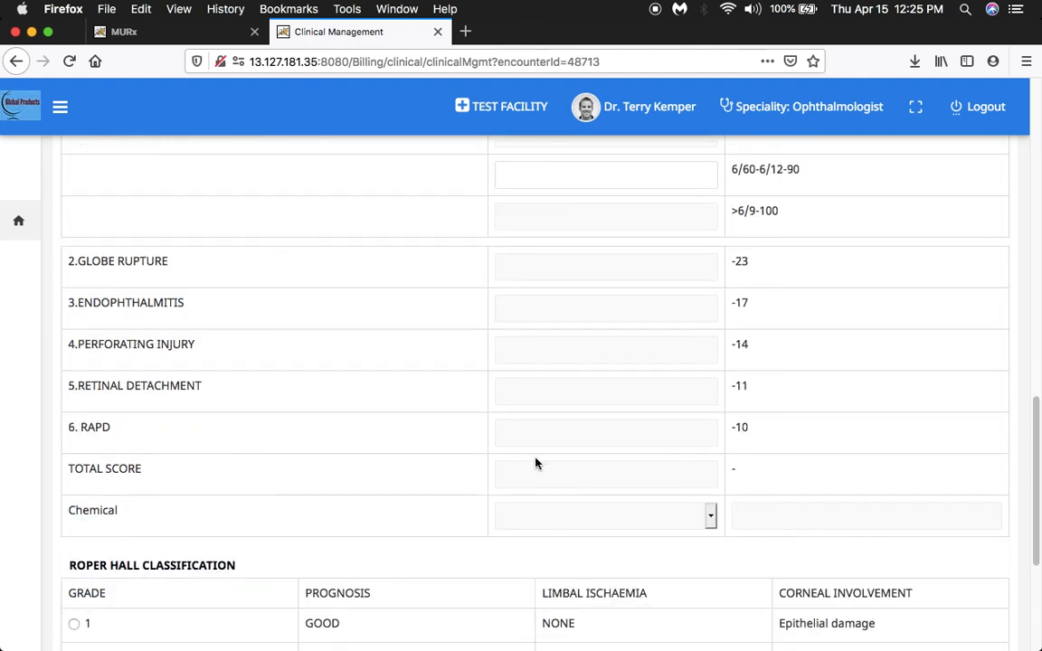
pyautogui.scroll(-3, 535, 463)
pyautogui.scroll(-3, 536, 465)
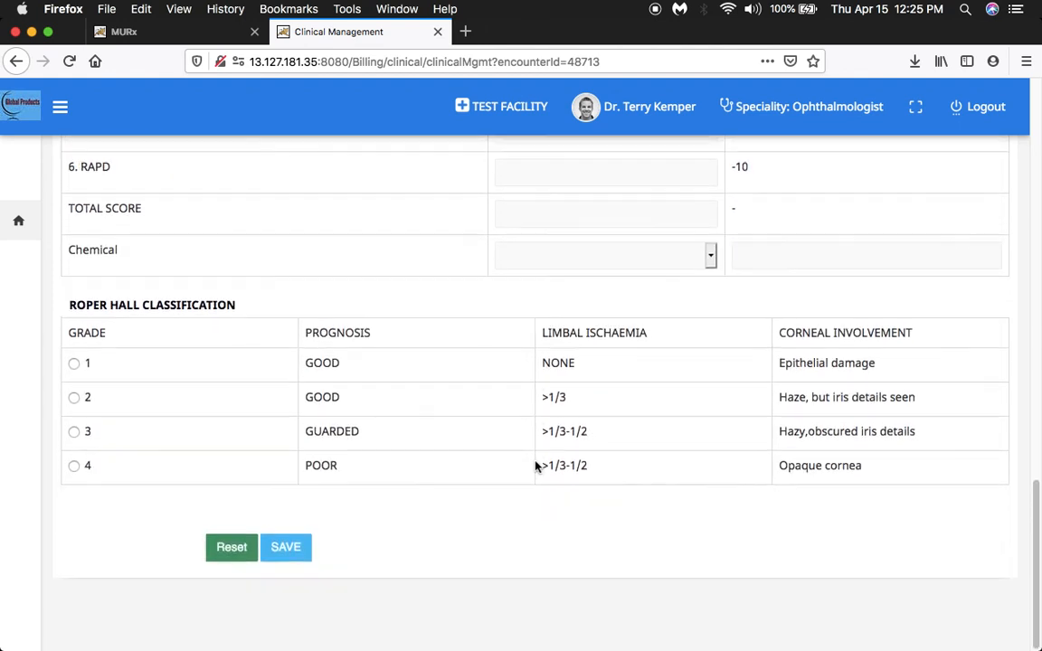
pyautogui.scroll(20, 535, 468)
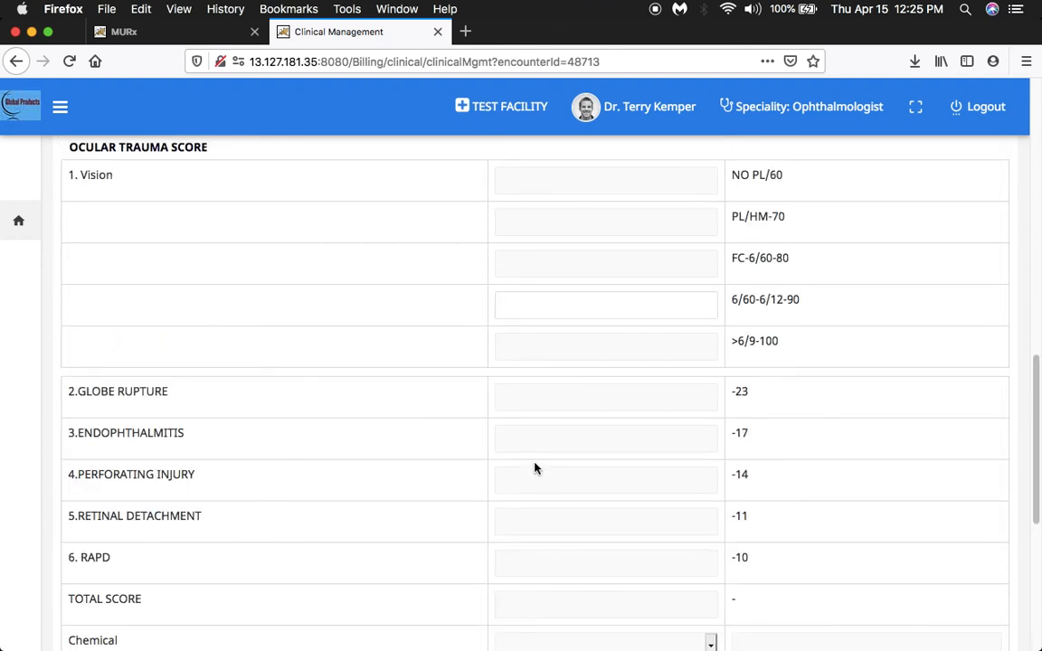
pyautogui.scroll(4, 535, 467)
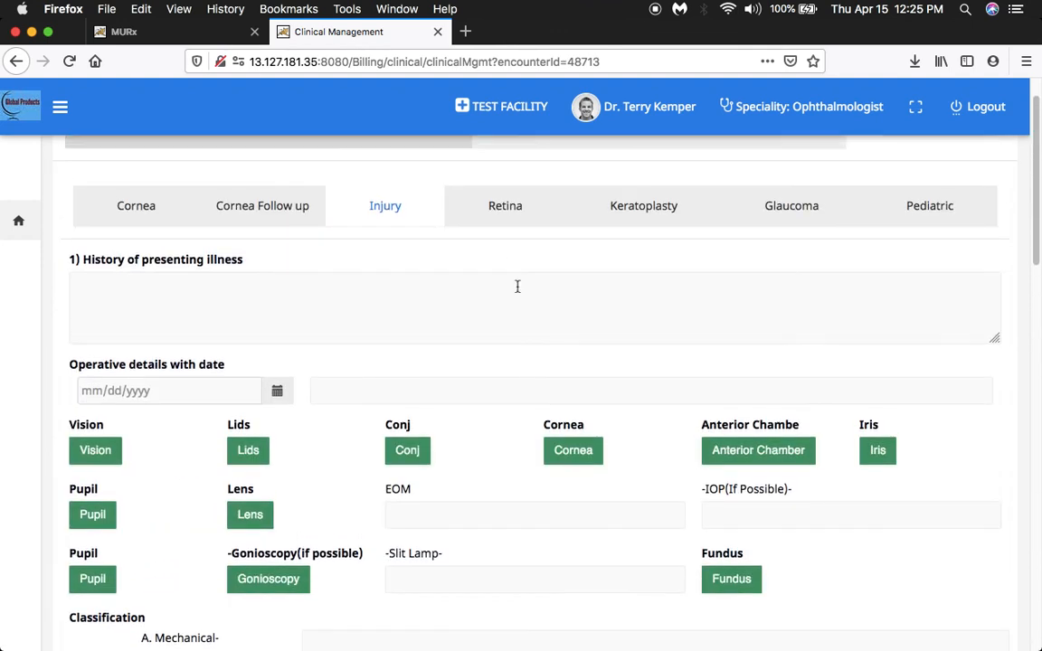
# Open the Retina form and review its vision, diagnosis, anterior segment, retina exam and injection record fields.
pyautogui.click(502, 207)
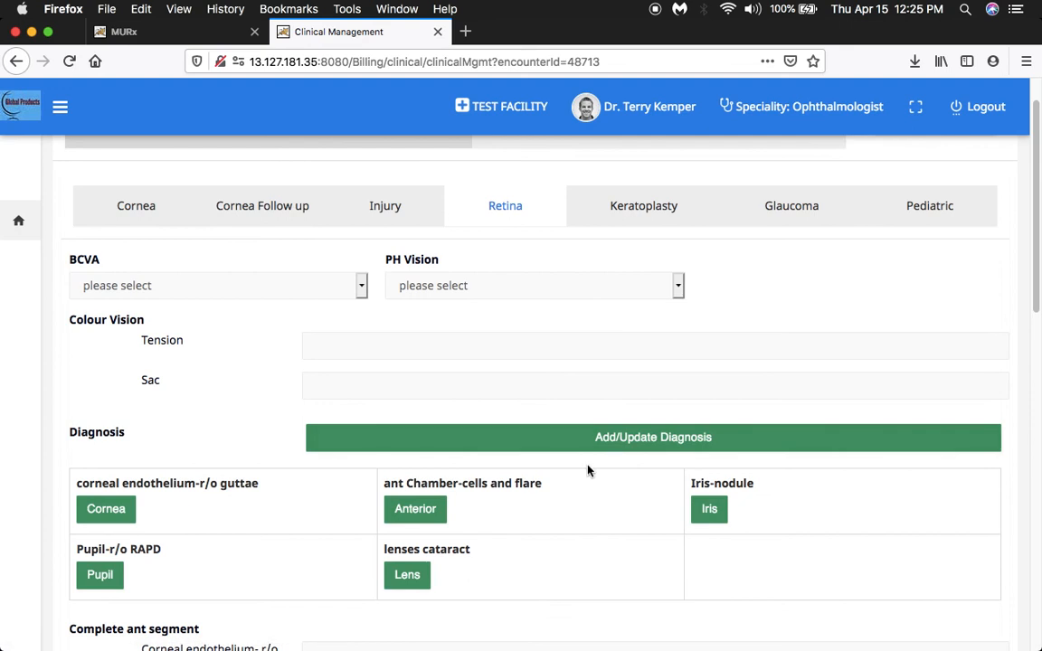
pyautogui.scroll(-5, 593, 477)
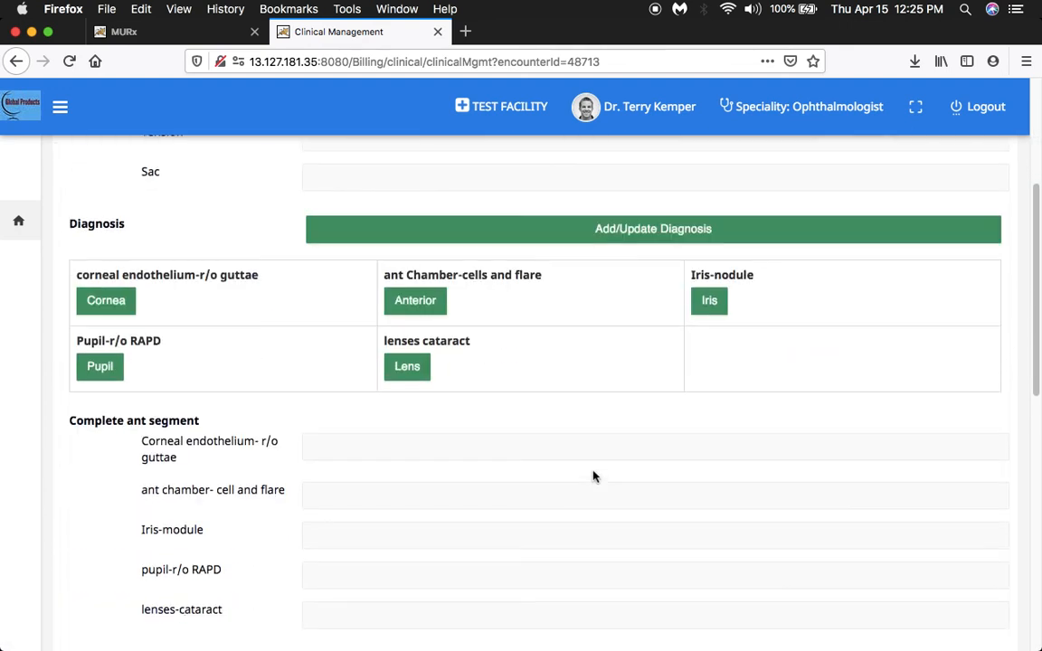
pyautogui.scroll(-2, 593, 471)
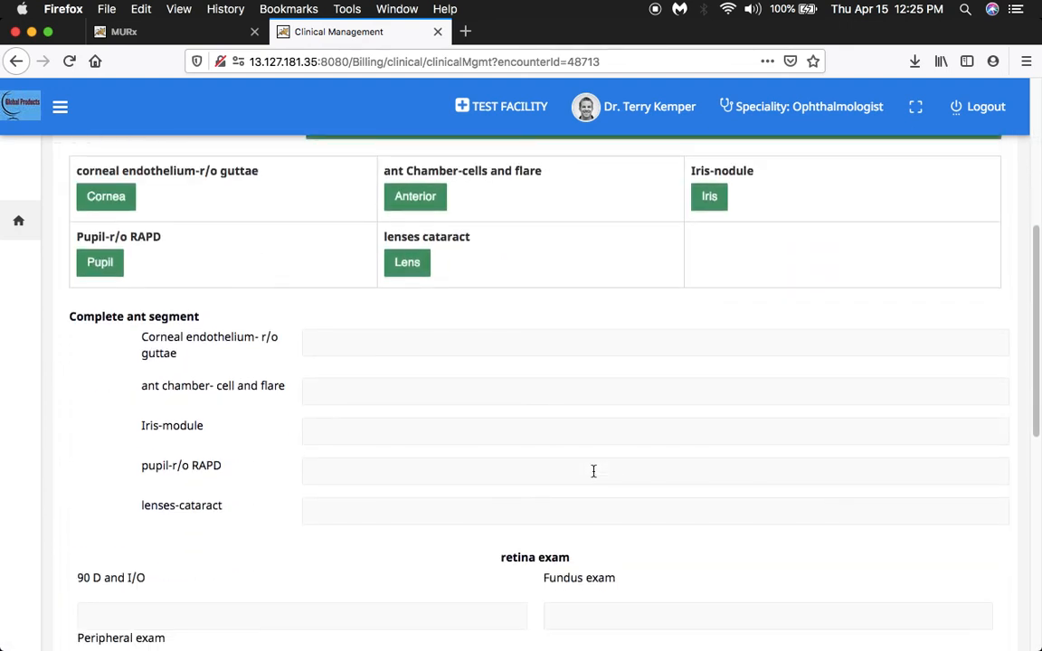
pyautogui.scroll(-5, 594, 471)
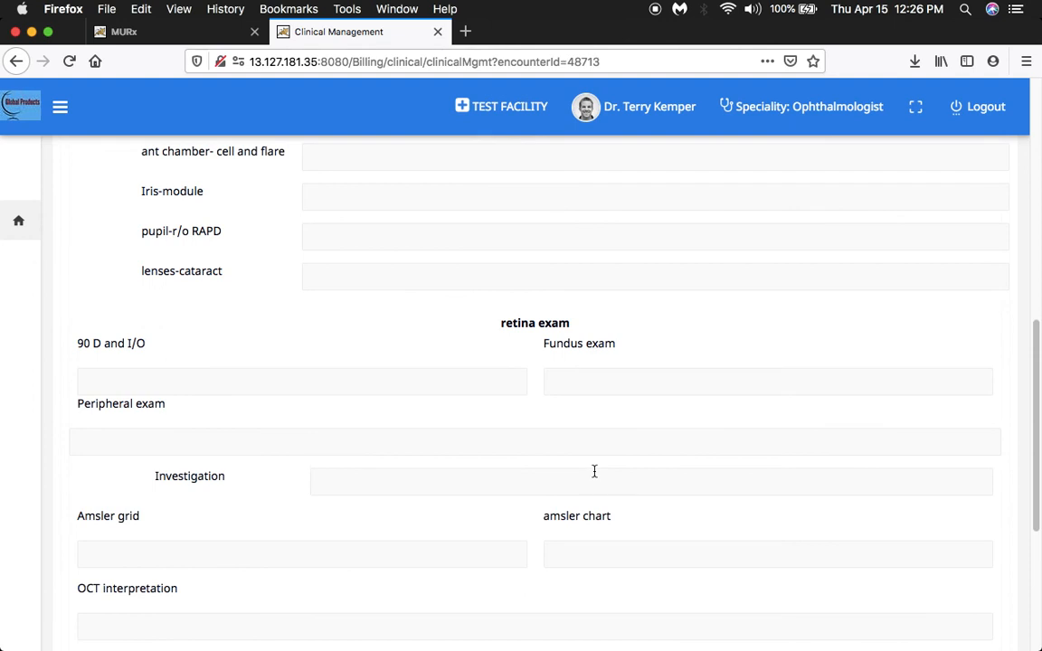
pyautogui.scroll(-2, 594, 471)
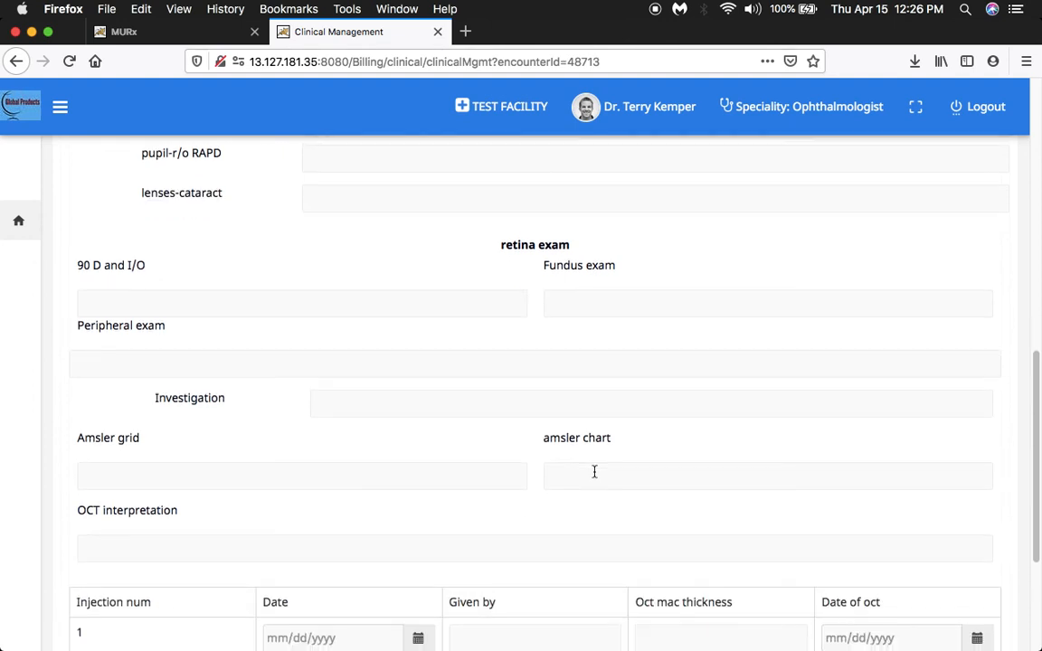
pyautogui.scroll(-4, 595, 471)
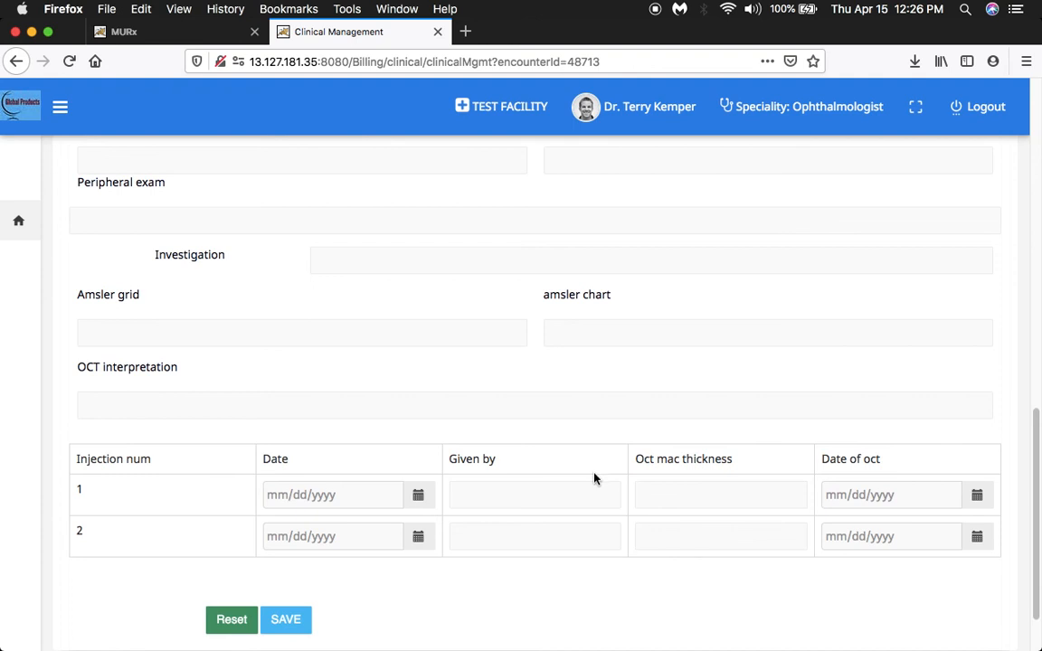
pyautogui.scroll(20, 594, 478)
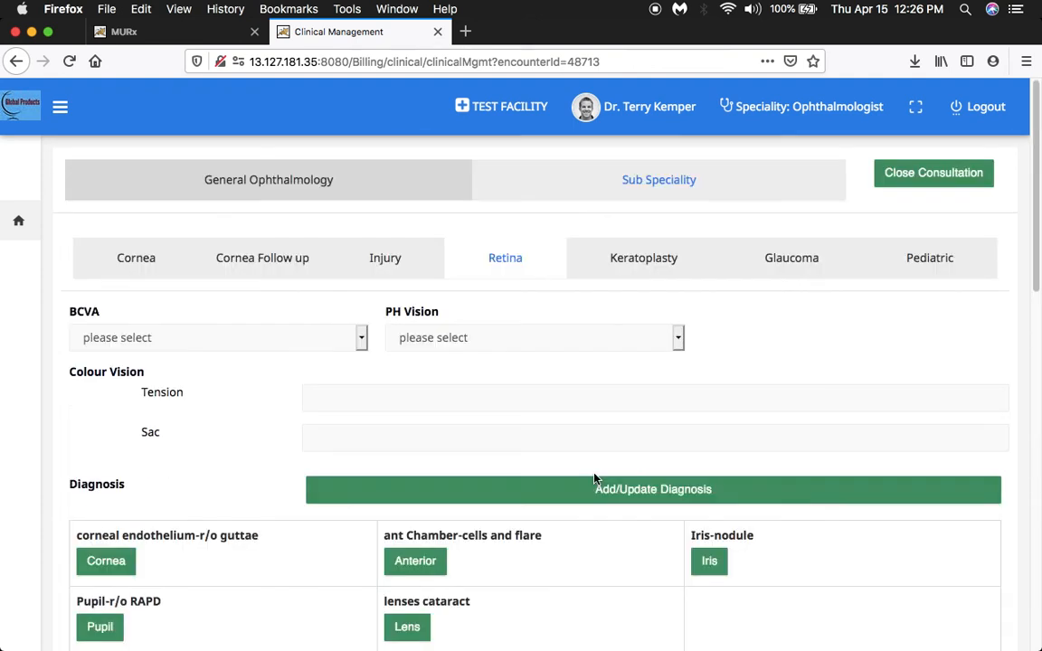
# Open the Keratoplasty form and review its ocular examination, IOP, diagnosis, operative and donor details, Post OP, microbiology and follow-up sections.
pyautogui.click(657, 262)
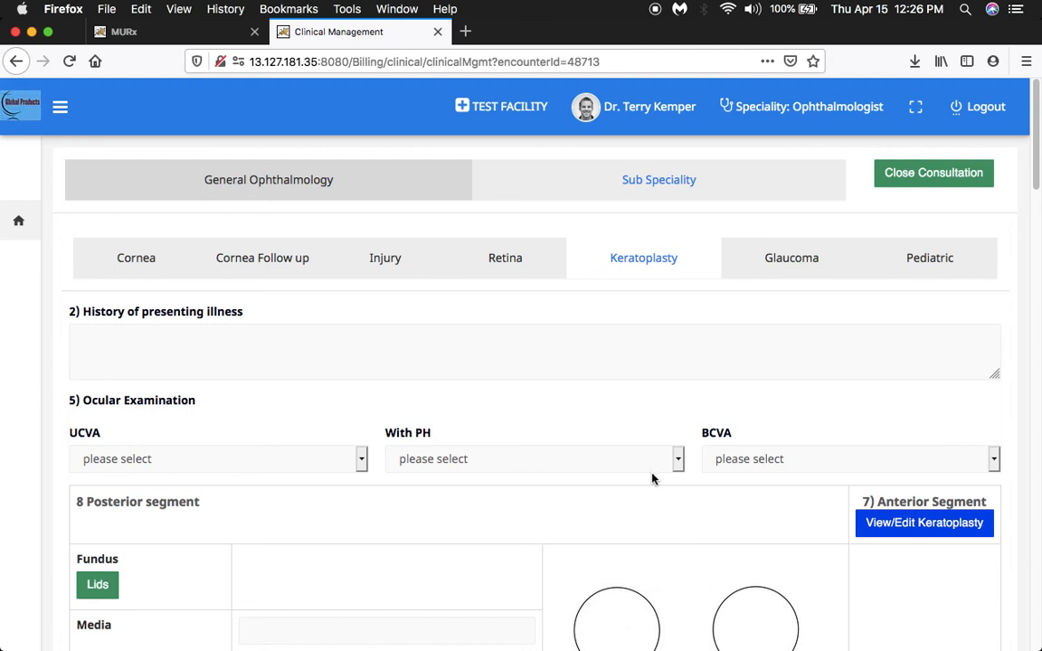
pyautogui.scroll(-3, 649, 492)
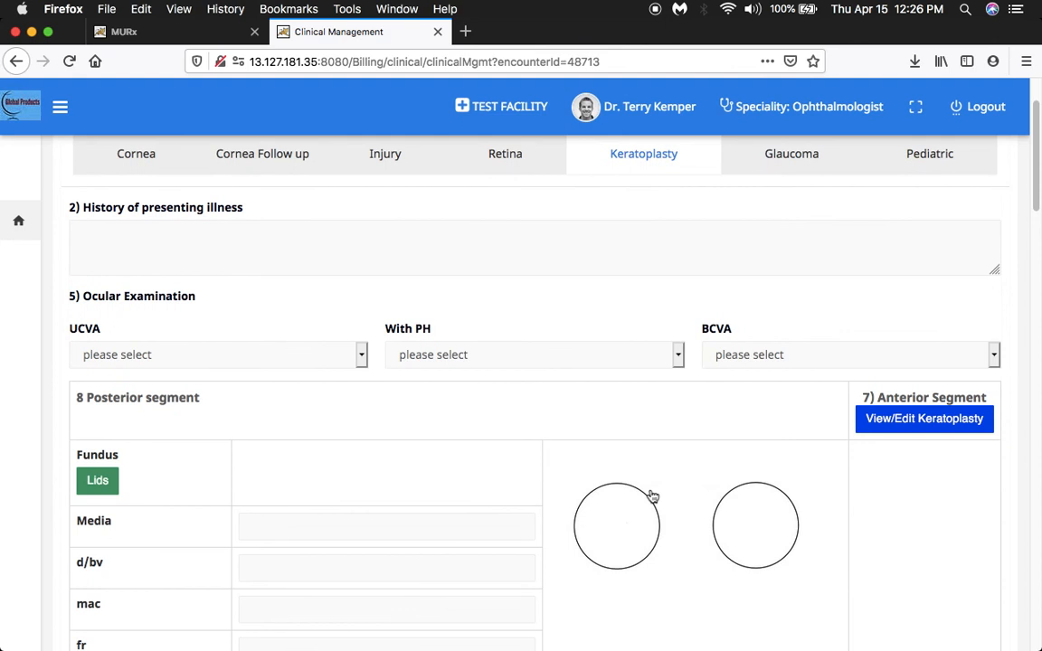
pyautogui.scroll(-6, 651, 496)
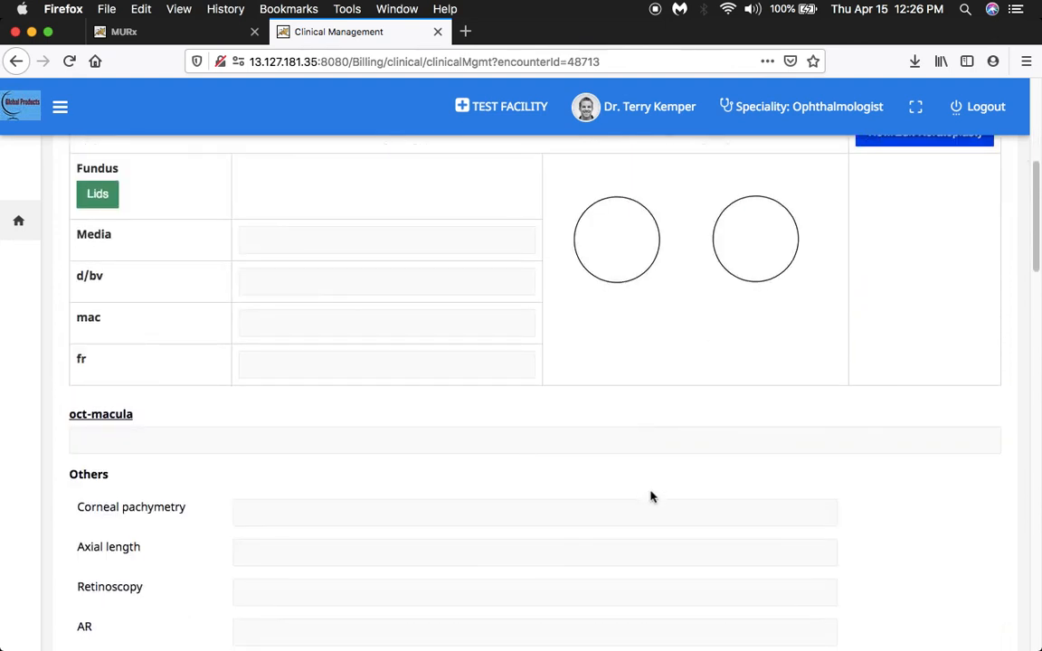
pyautogui.scroll(-4, 651, 495)
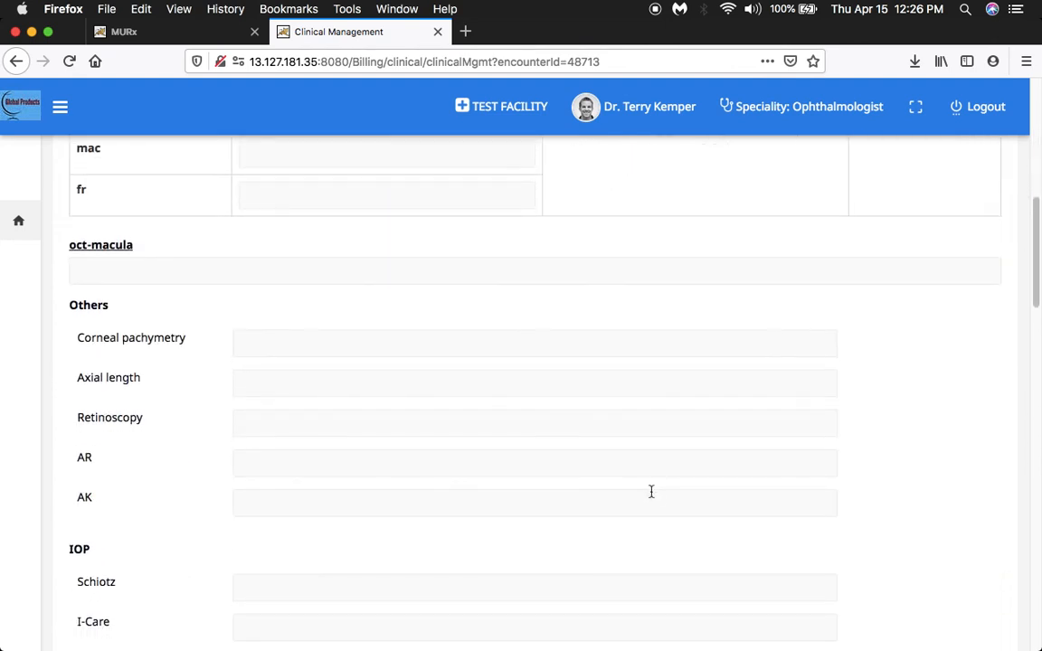
pyautogui.scroll(-3, 651, 491)
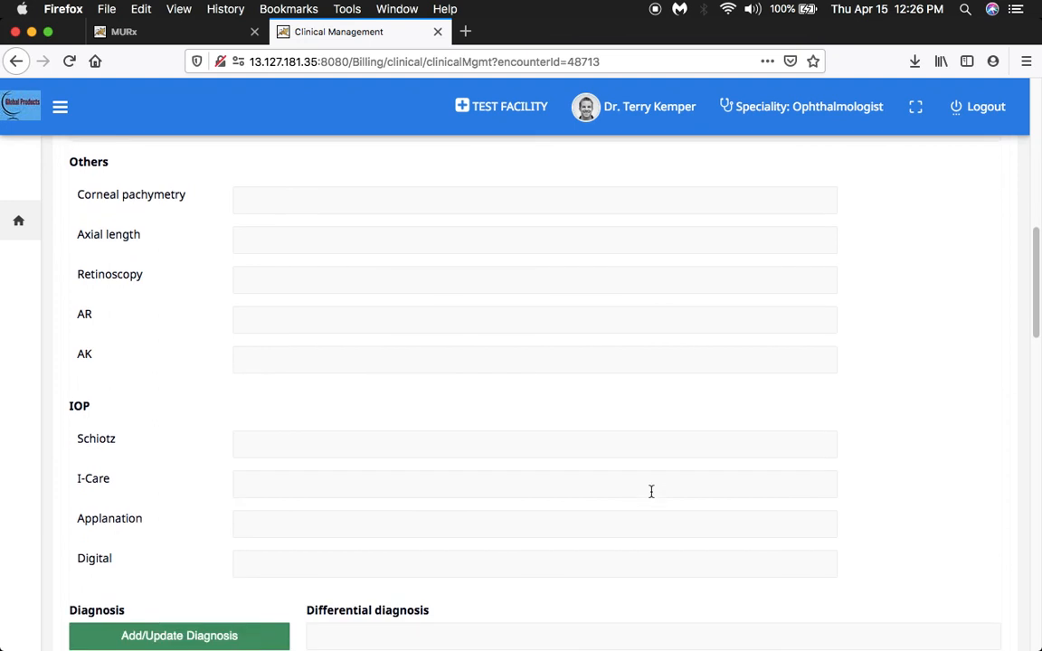
pyautogui.scroll(-2, 651, 492)
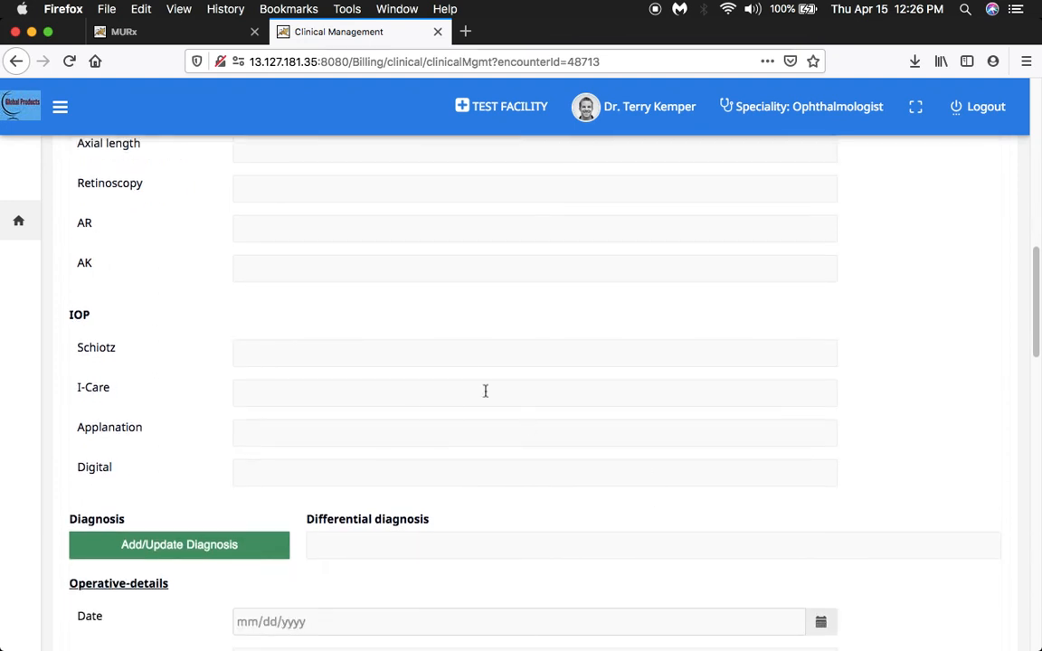
pyautogui.scroll(-8, 600, 476)
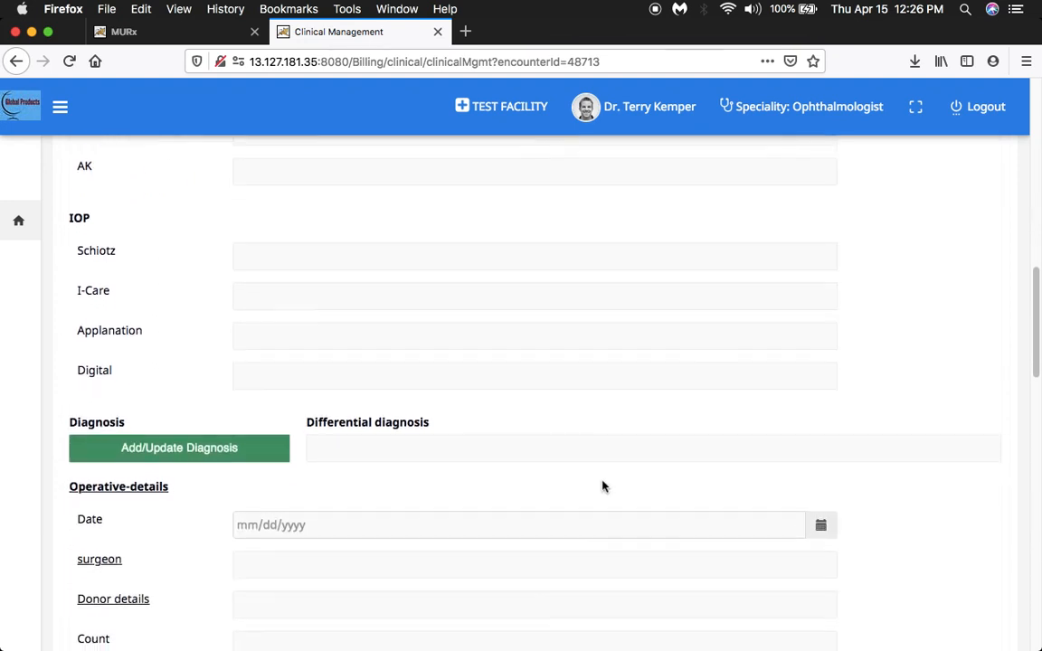
pyautogui.scroll(-3, 603, 482)
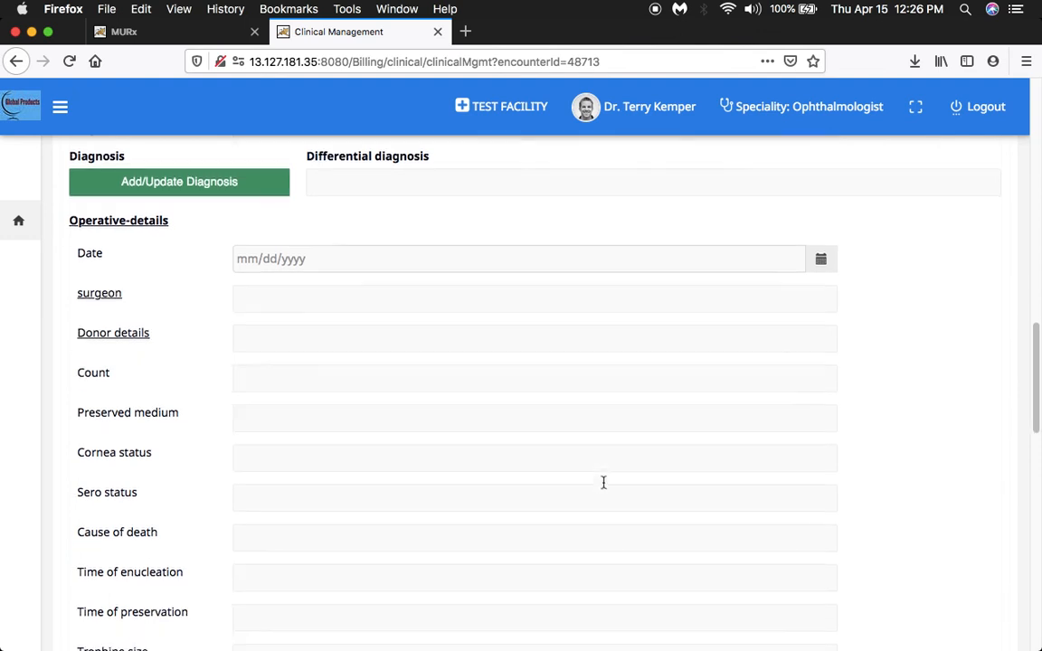
pyautogui.scroll(-2, 603, 482)
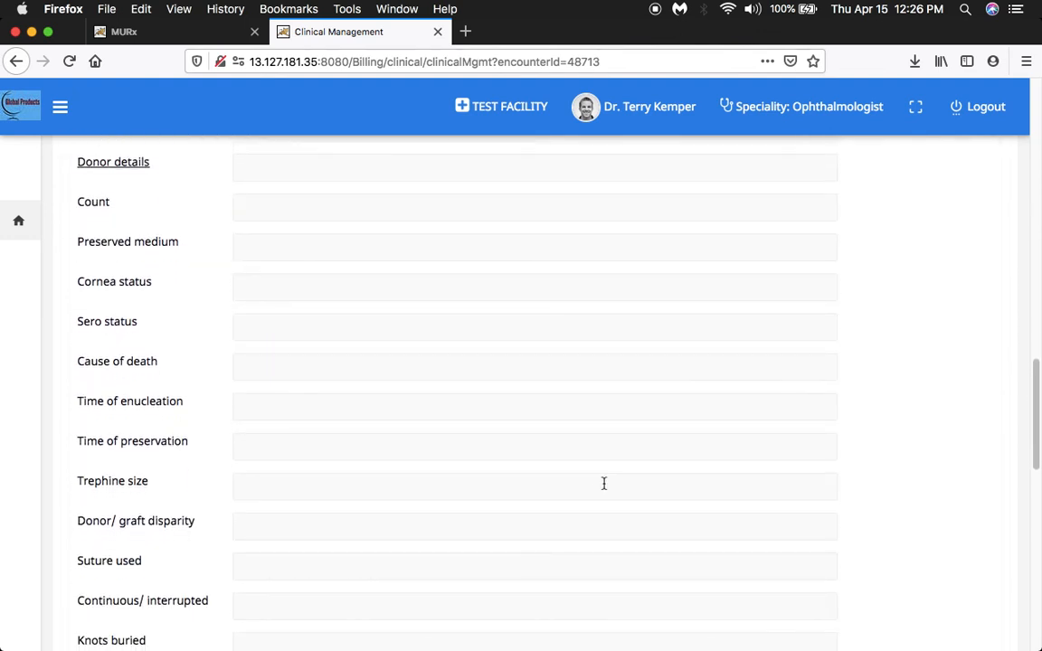
pyautogui.scroll(-8, 605, 483)
pyautogui.scroll(-5, 604, 486)
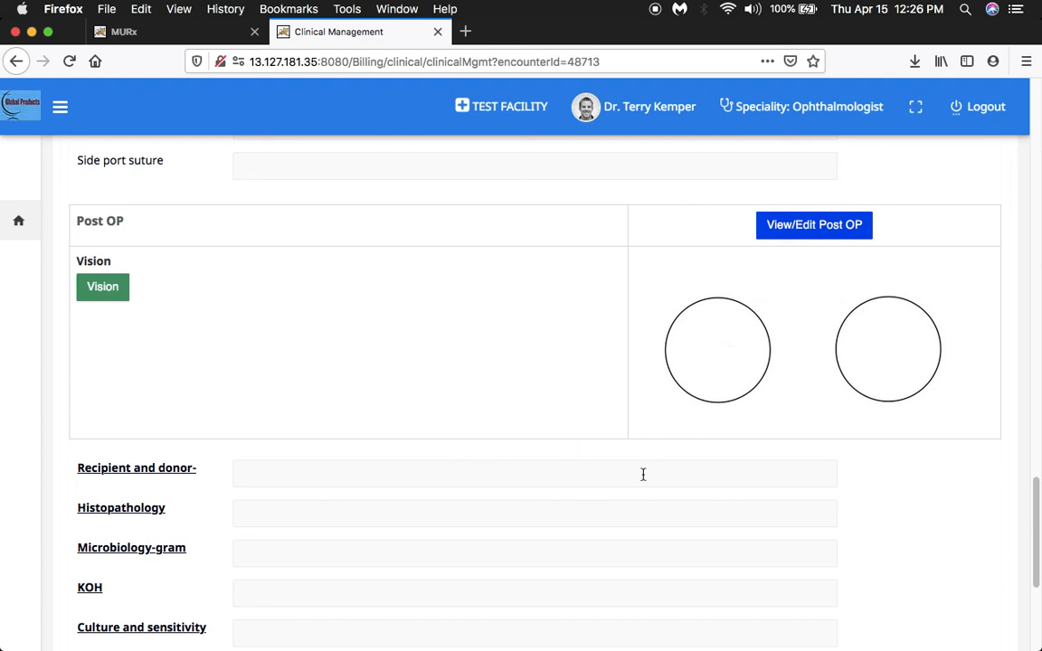
pyautogui.scroll(-3, 642, 475)
pyautogui.scroll(-5, 643, 476)
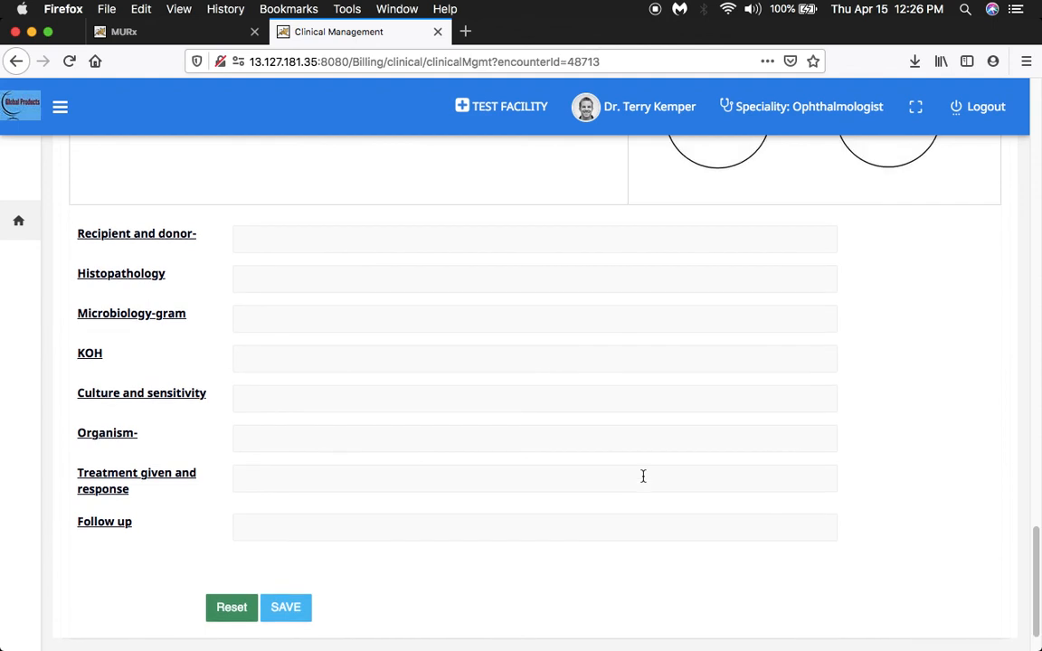
pyautogui.scroll(20, 643, 475)
pyautogui.scroll(15, 643, 481)
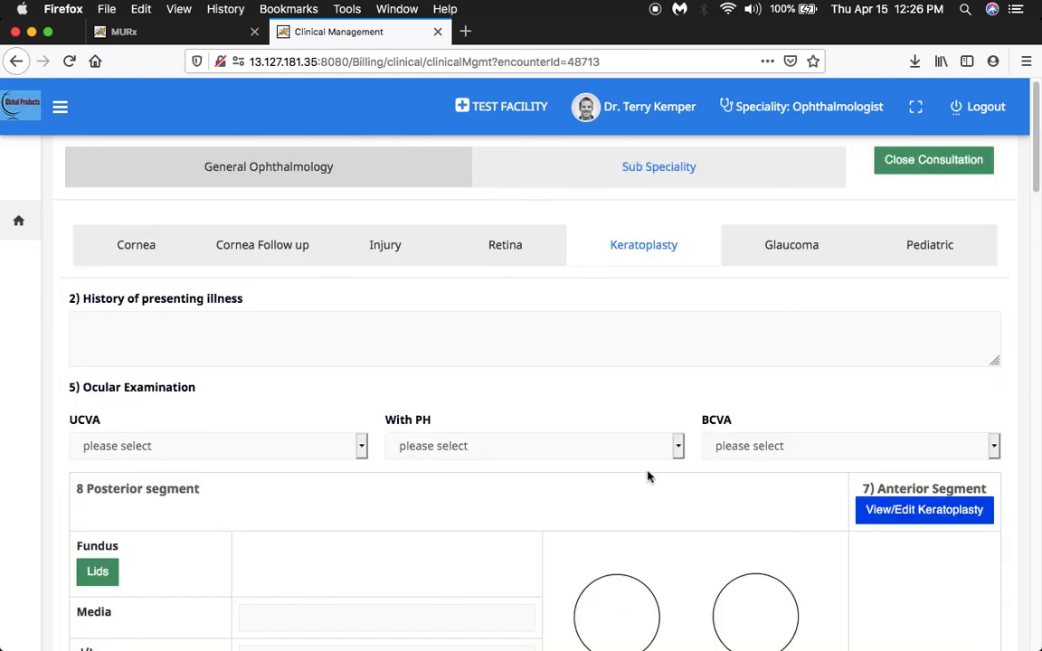
# Open the Glaucoma form and review its medication table, anterior segment, IOP, fundus examination, OCT, RNFL and perimetry sections.
pyautogui.click(786, 248)
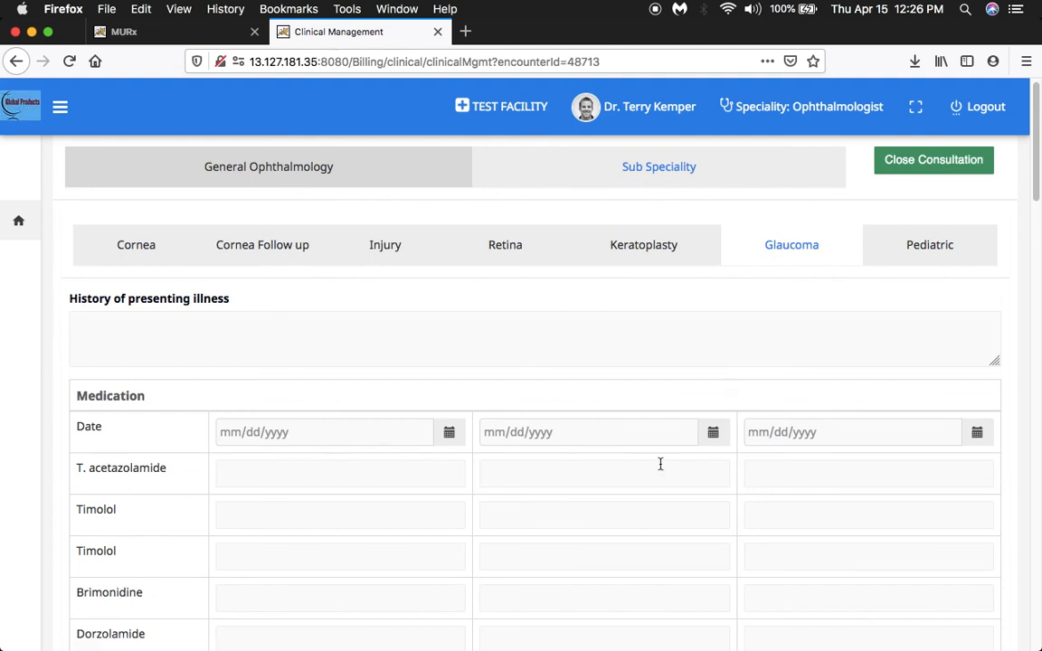
pyautogui.scroll(-4, 660, 469)
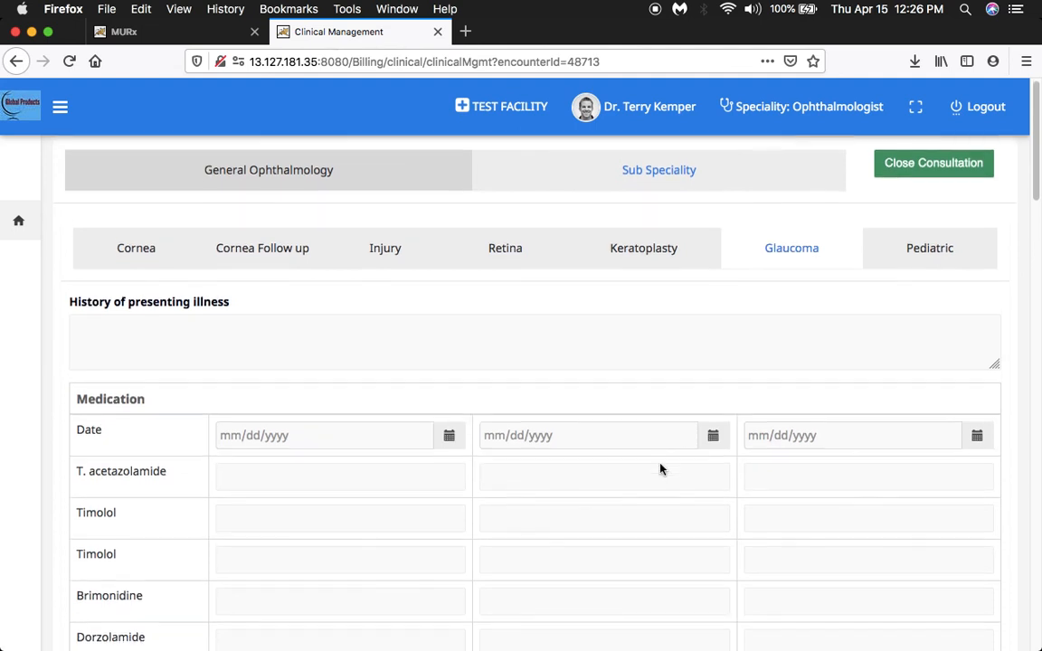
pyautogui.scroll(-1, 660, 466)
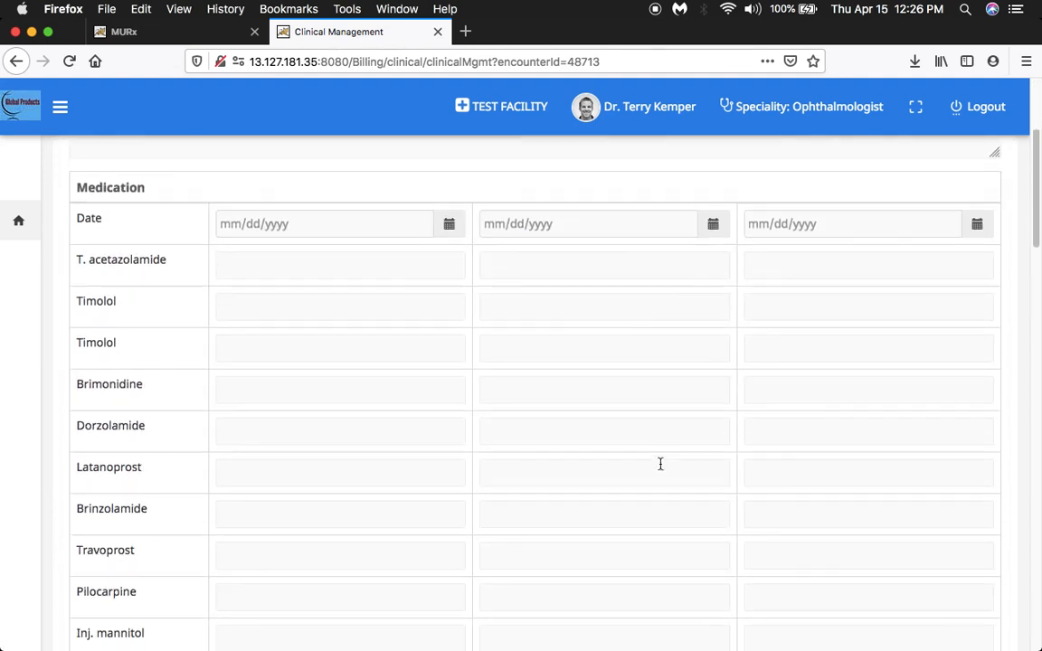
pyautogui.scroll(-1, 660, 464)
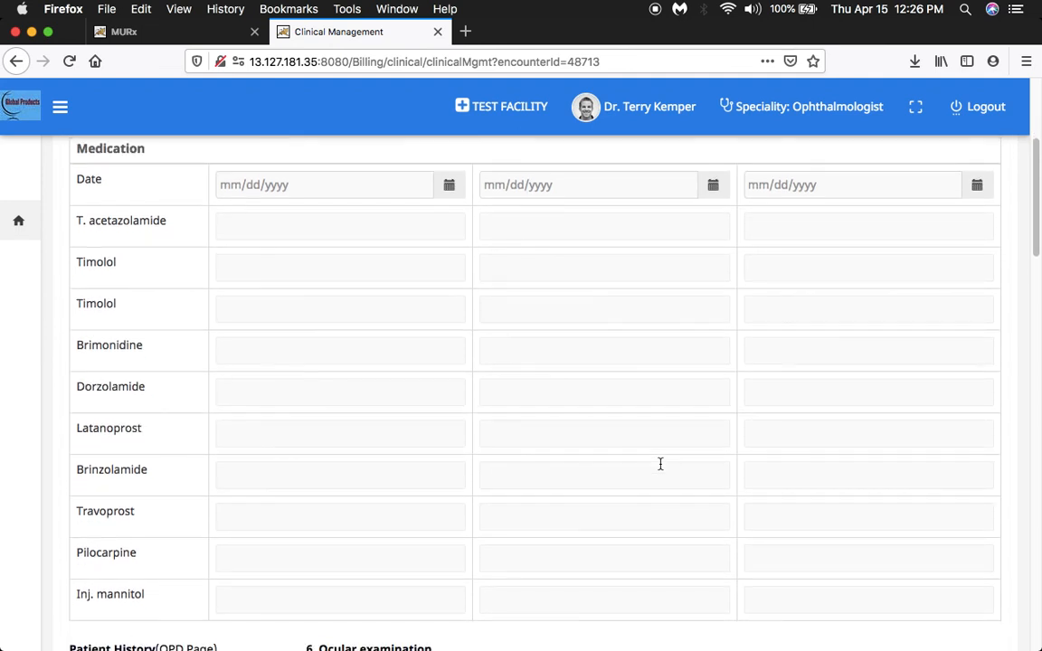
pyautogui.scroll(-1, 660, 464)
pyautogui.scroll(-6, 660, 463)
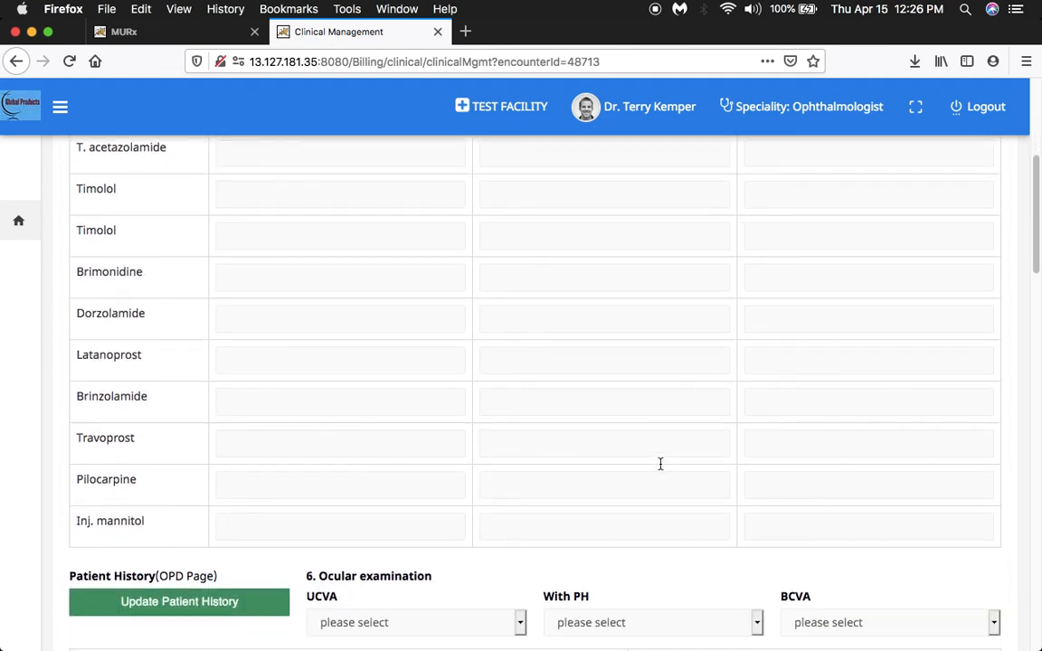
pyautogui.scroll(-4, 662, 470)
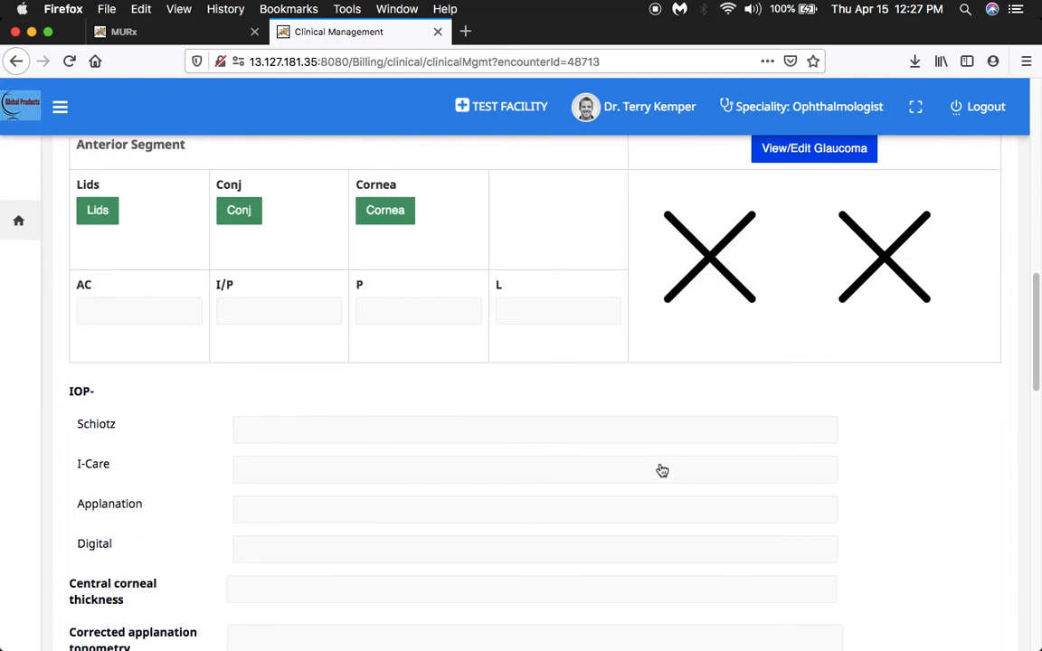
pyautogui.scroll(-3, 660, 469)
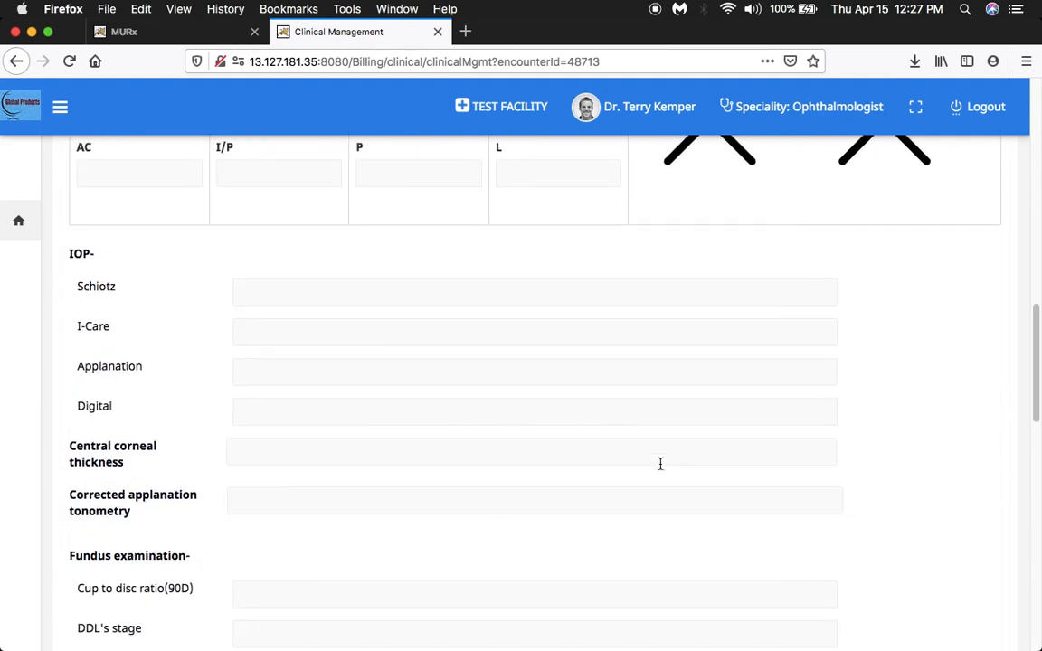
pyautogui.scroll(-4, 660, 469)
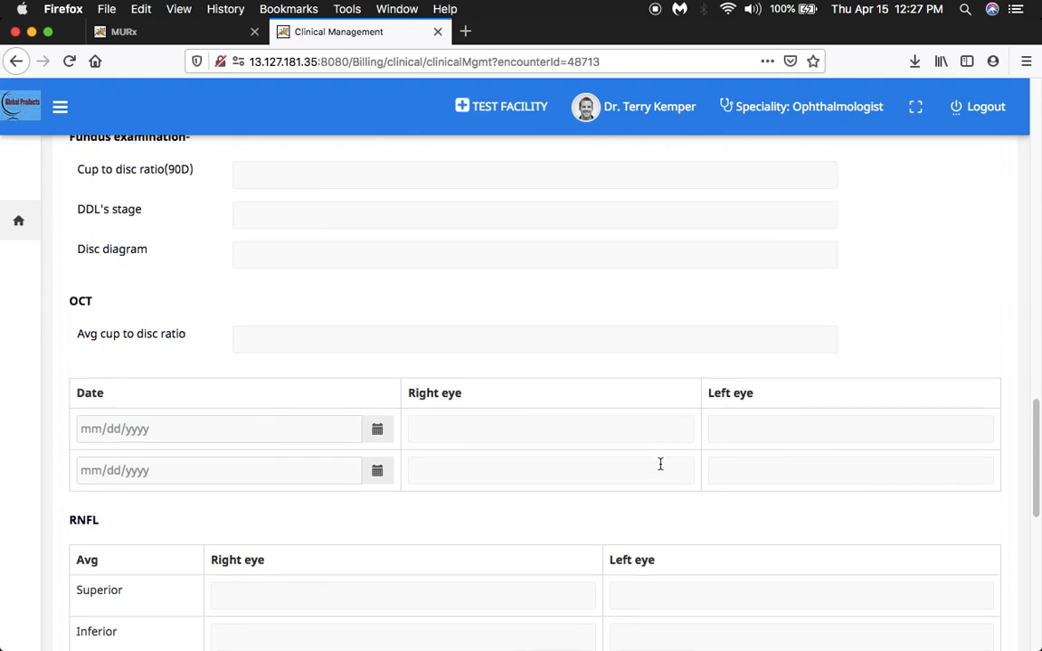
pyautogui.scroll(-4, 661, 463)
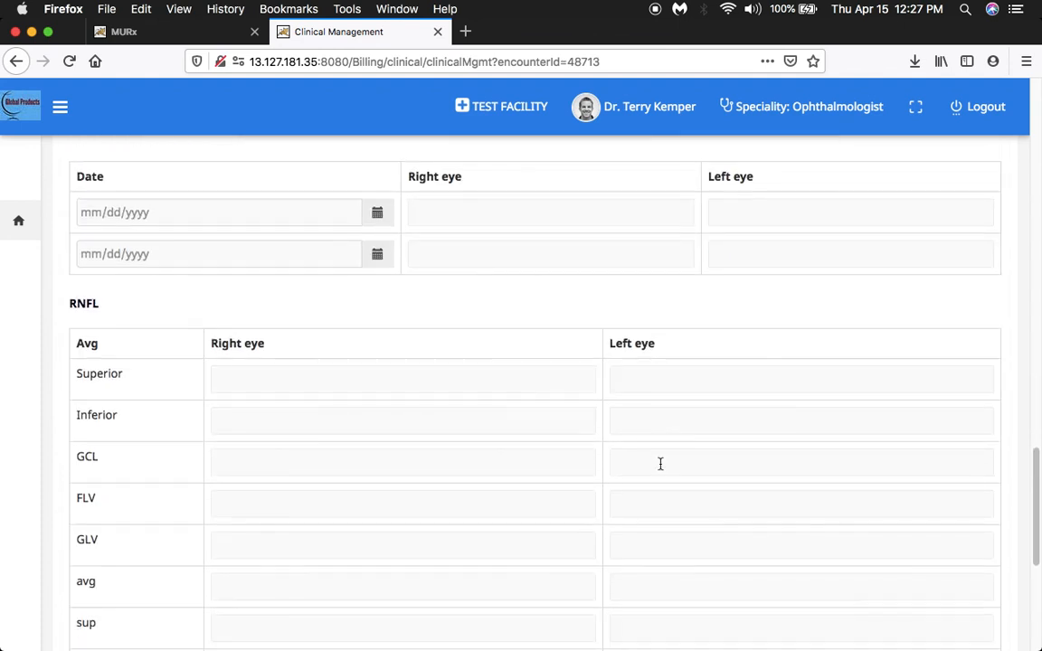
pyautogui.scroll(-2, 660, 464)
pyautogui.scroll(-5, 660, 463)
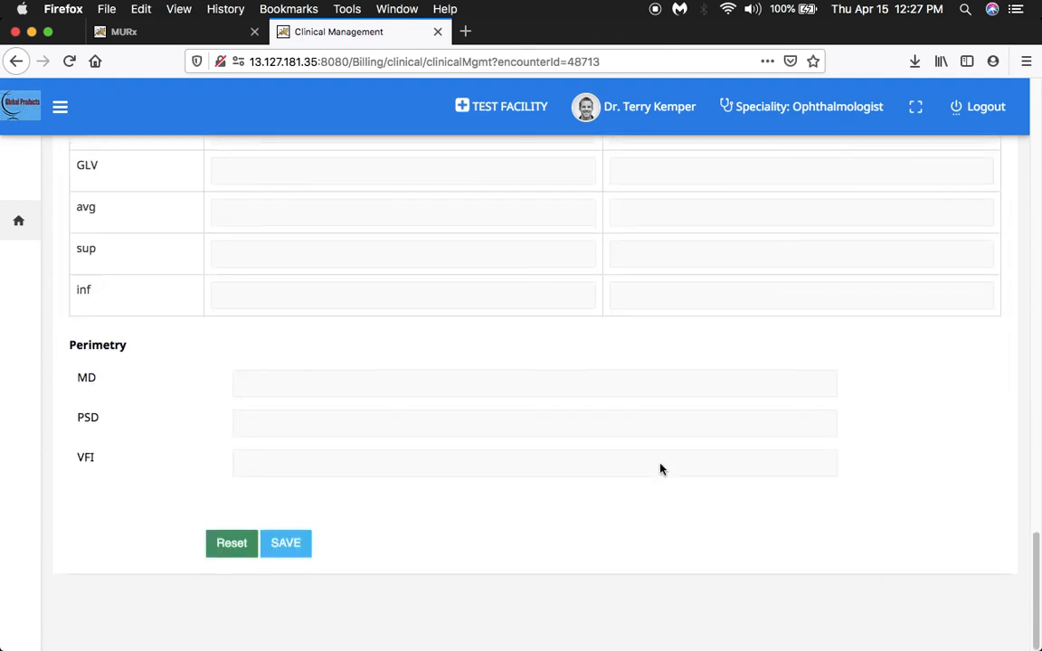
pyautogui.scroll(20, 660, 463)
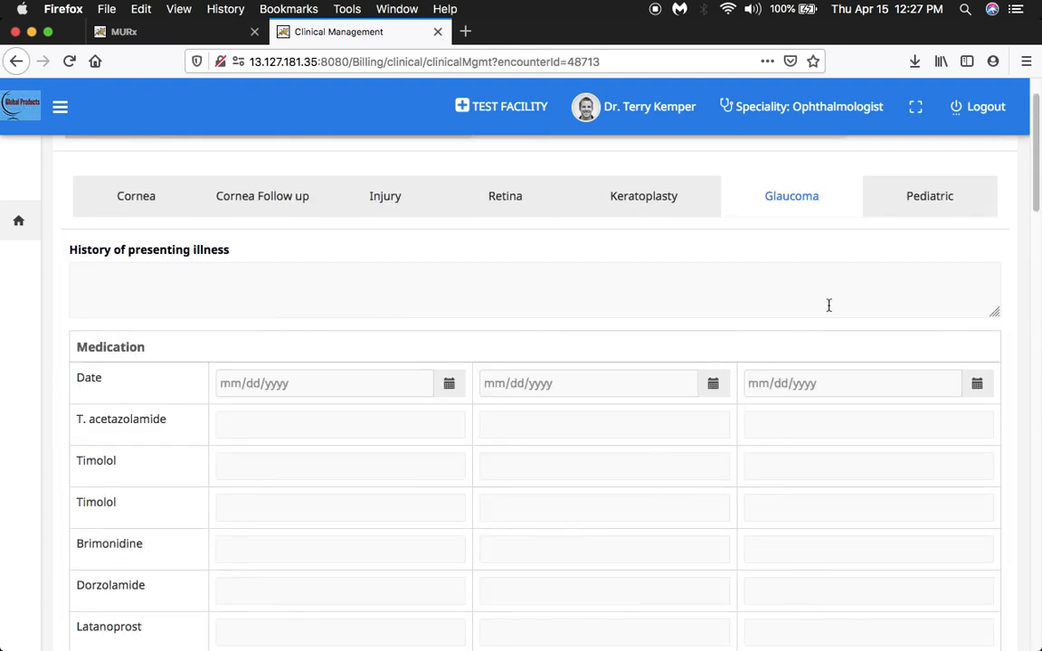
# Open the Pediatric form and set the birth history to Pre term Normal delivery.
pyautogui.click(912, 203)
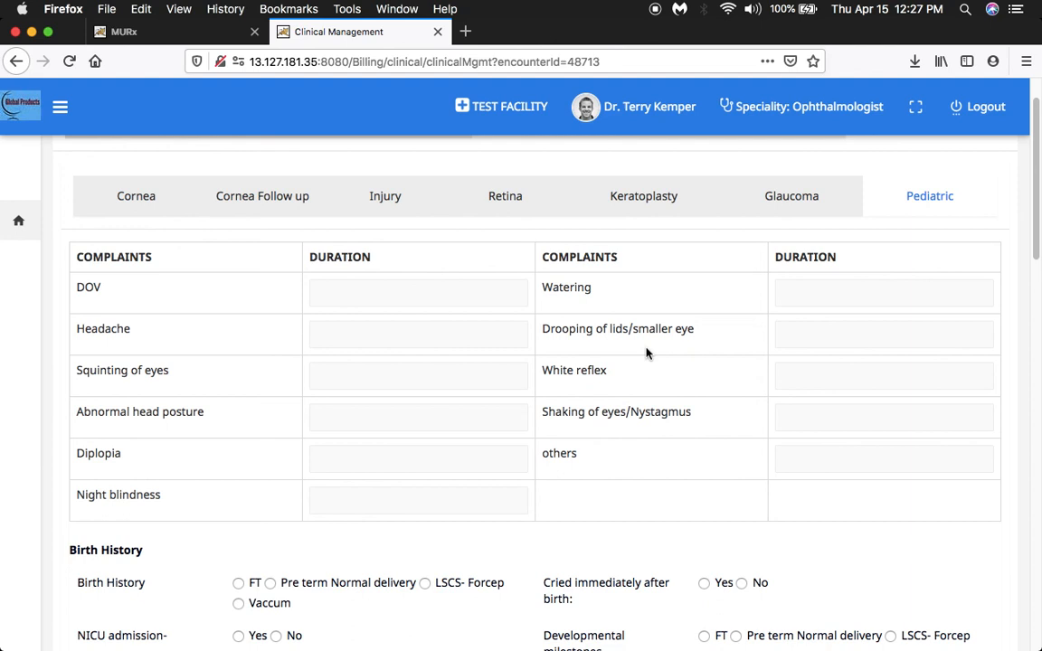
pyautogui.click(794, 335)
pyautogui.scroll(1, 650, 426)
pyautogui.scroll(-4, 650, 426)
pyautogui.scroll(-3, 650, 425)
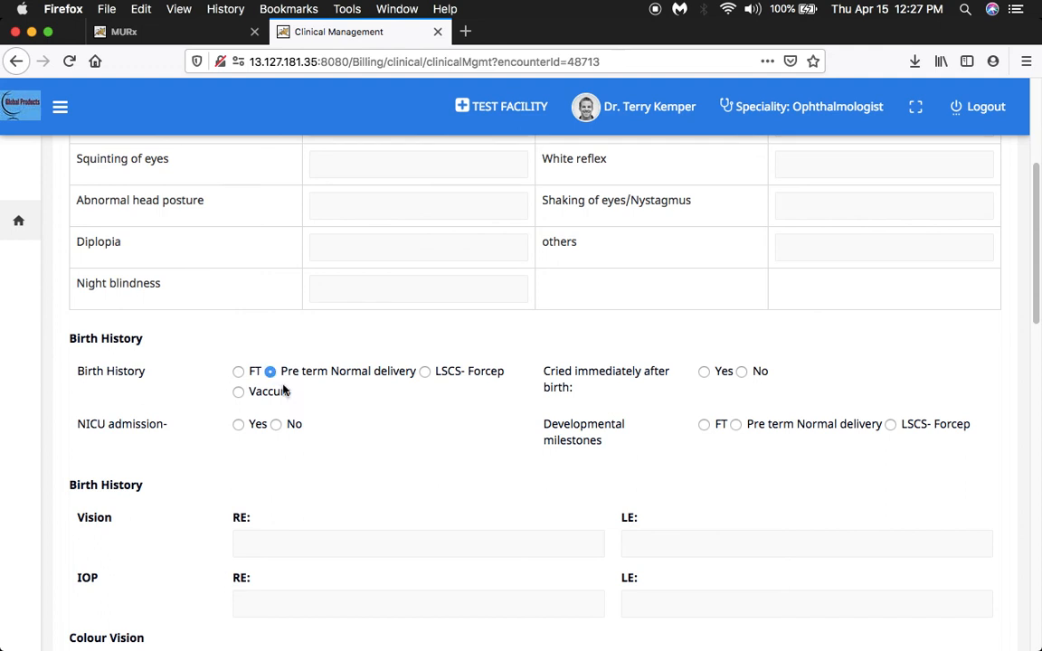
# Review the Pediatric form's vision, IOP, colour vision, squint motor assessment, PBCT and anterior segment fields, and return to its start.
pyautogui.scroll(-3, 332, 454)
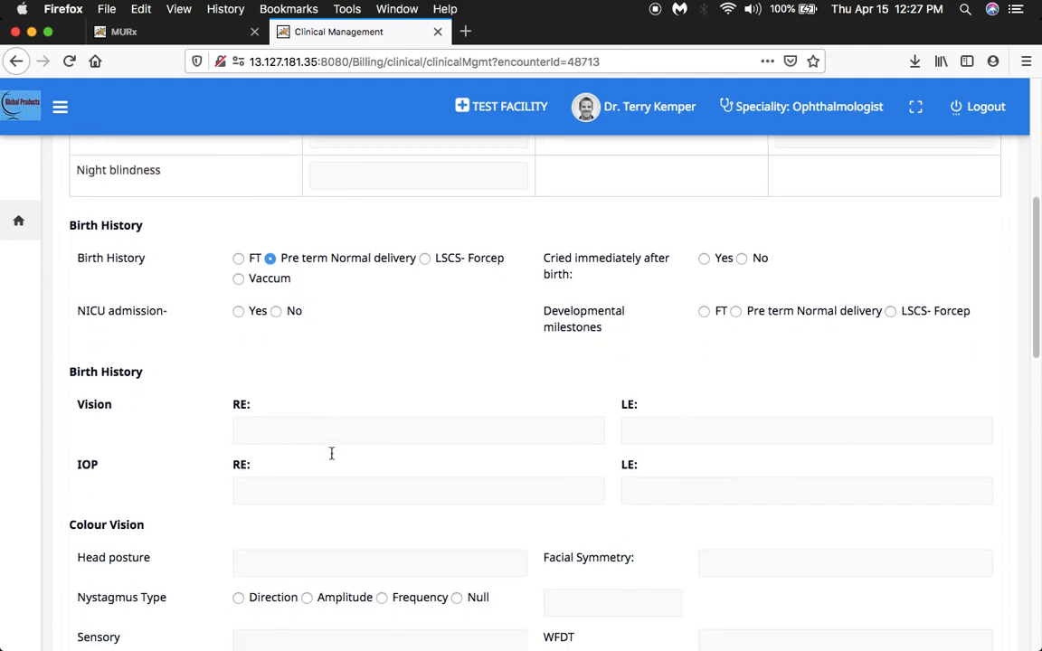
pyautogui.scroll(-5, 331, 453)
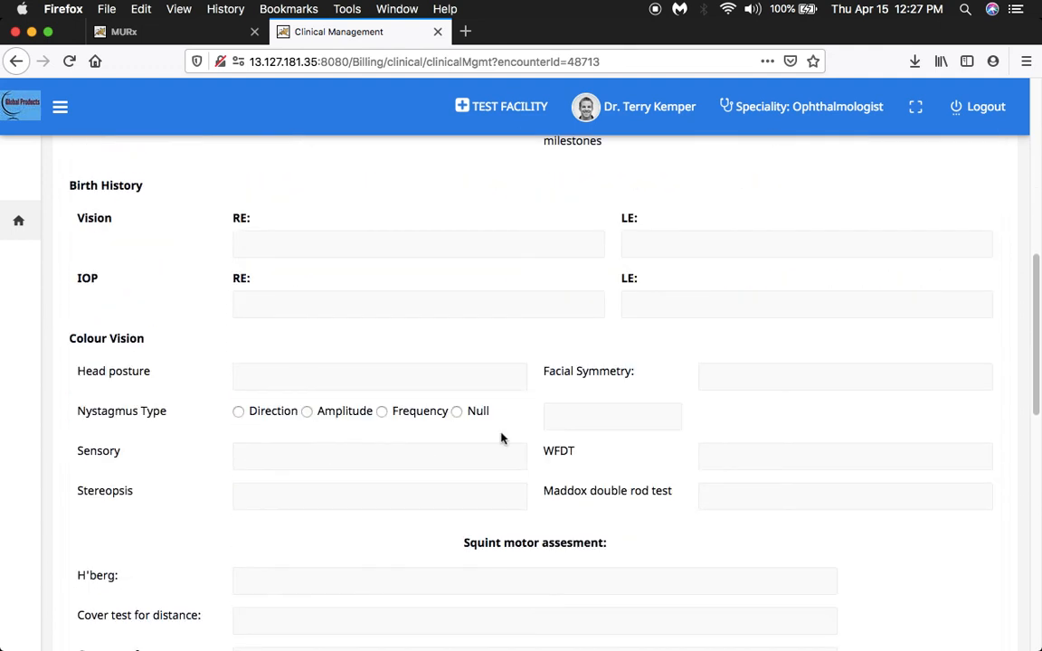
pyautogui.scroll(-5, 653, 501)
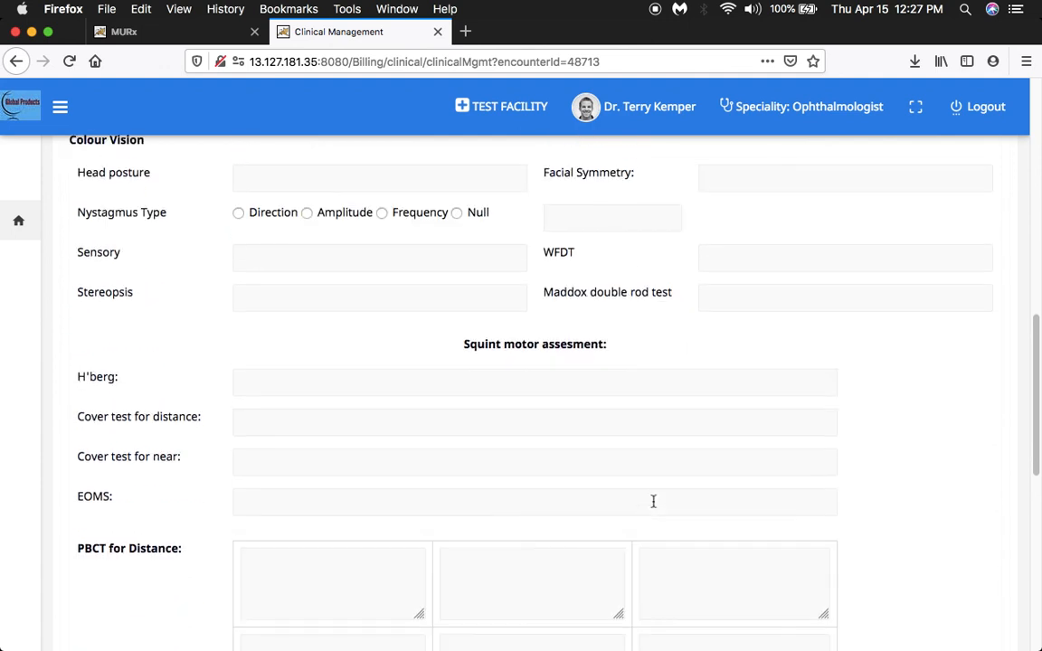
pyautogui.scroll(-1, 652, 501)
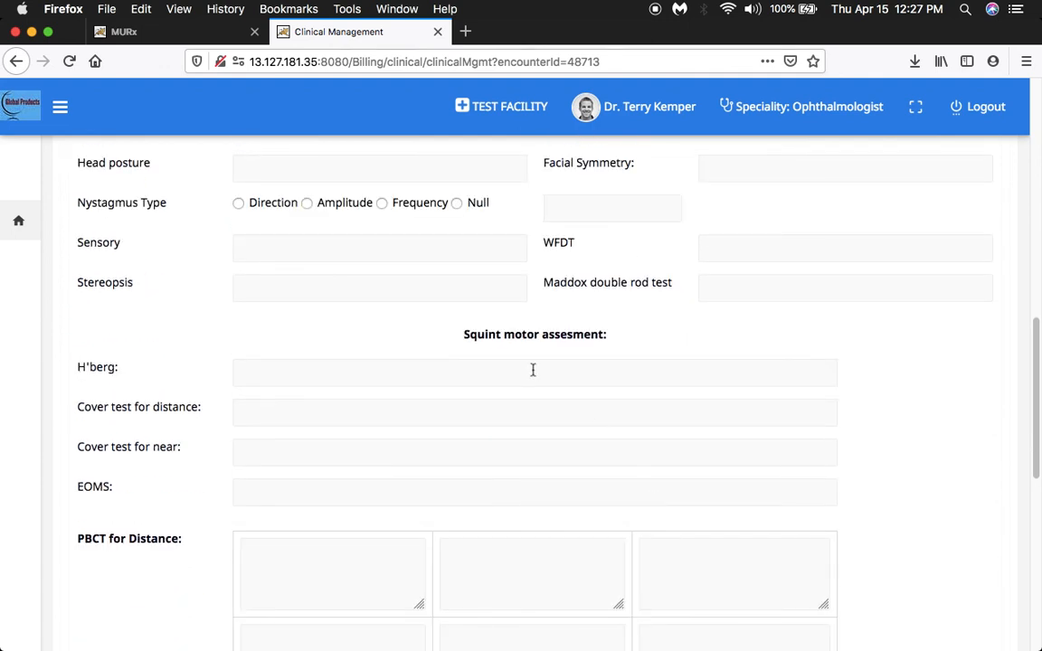
pyautogui.scroll(-6, 596, 422)
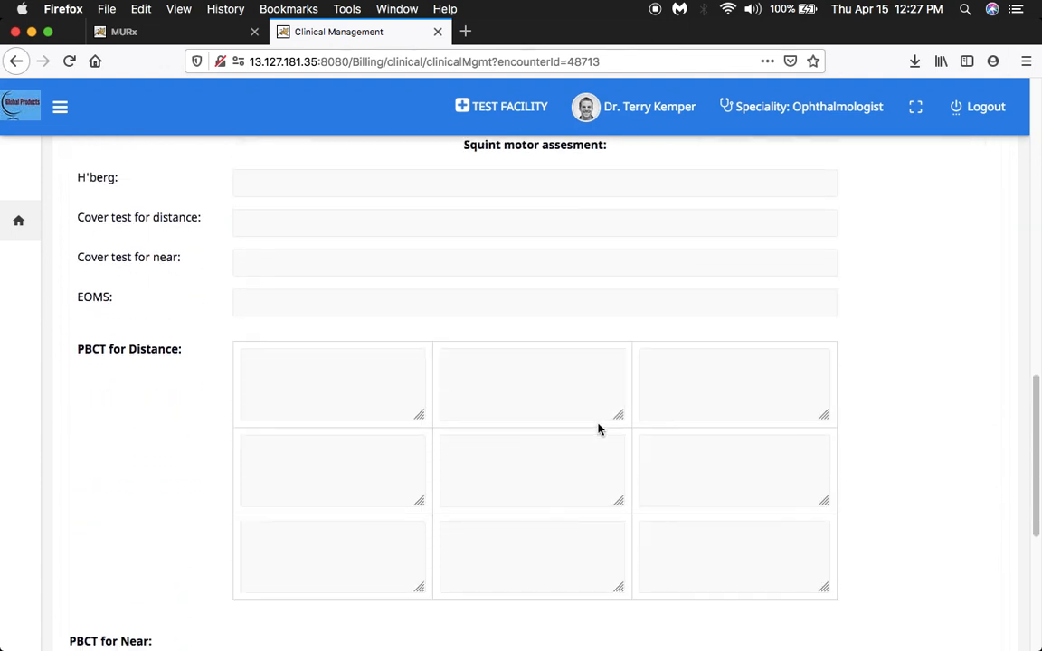
pyautogui.scroll(-5, 598, 423)
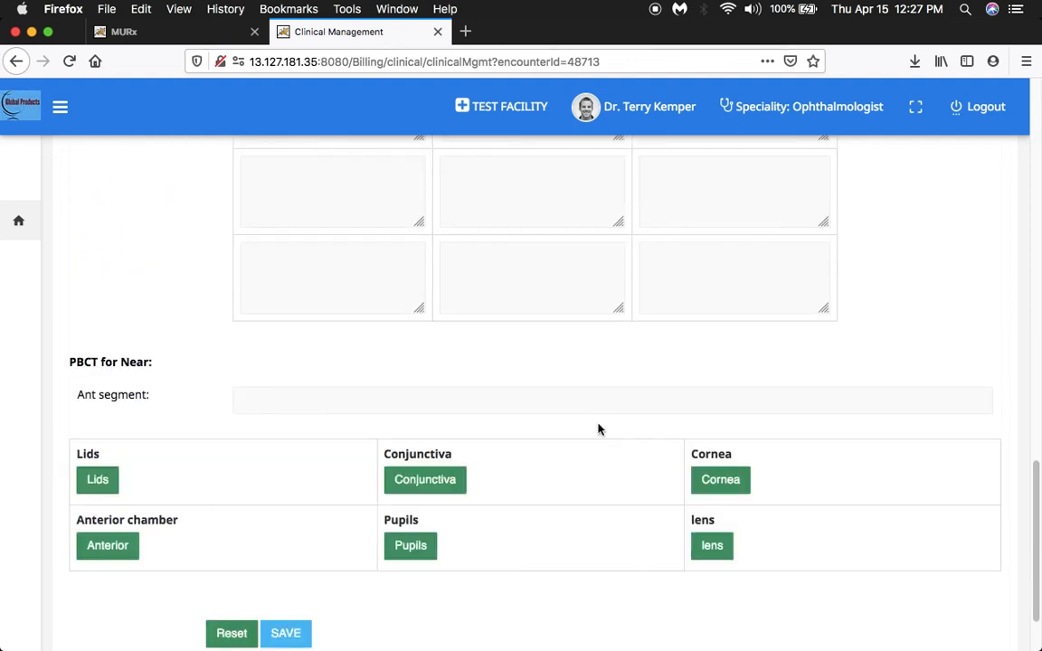
pyautogui.scroll(-2, 598, 428)
pyautogui.scroll(20, 598, 428)
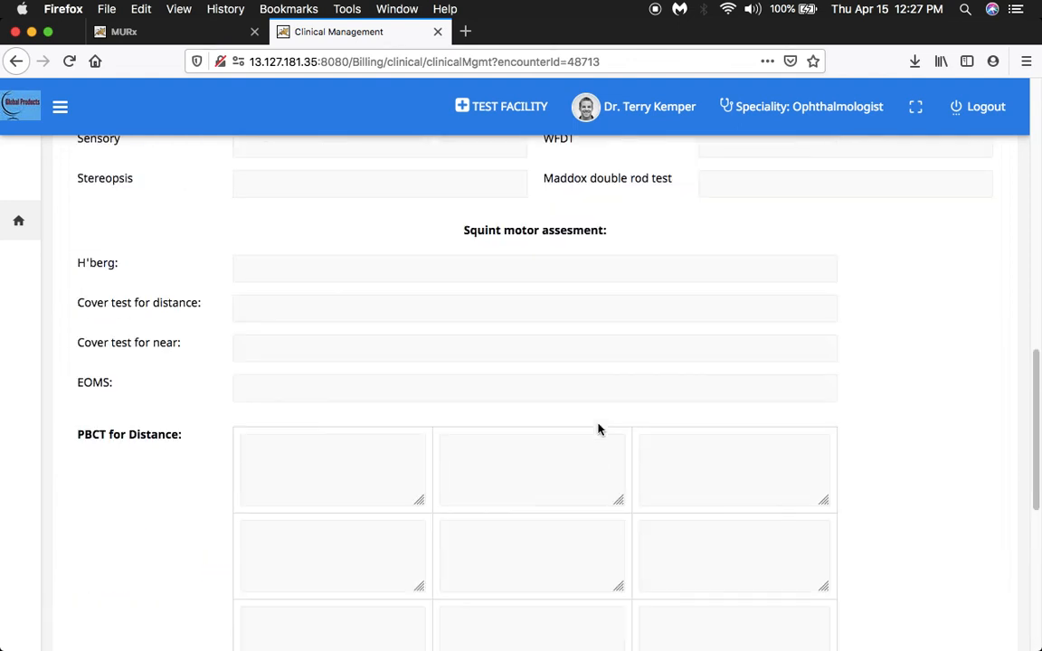
pyautogui.scroll(10, 598, 429)
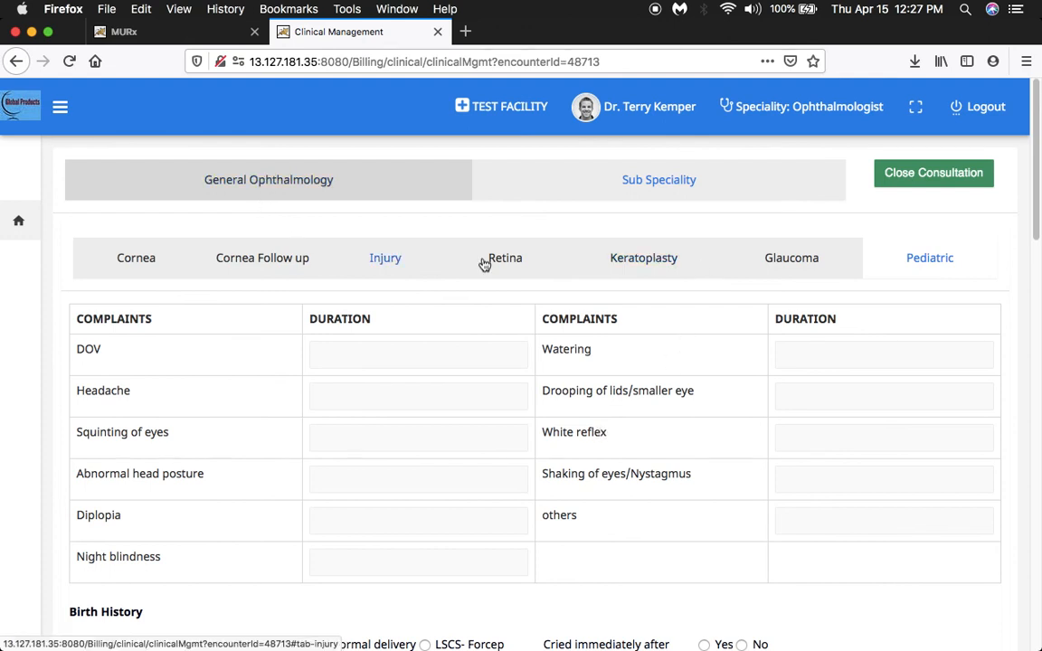
# Leave the sub-speciality forms for General Ophthalmology and return to the MURx start page, closing the Patient To Consult window.
pyautogui.click(316, 181)
pyautogui.click(168, 40)
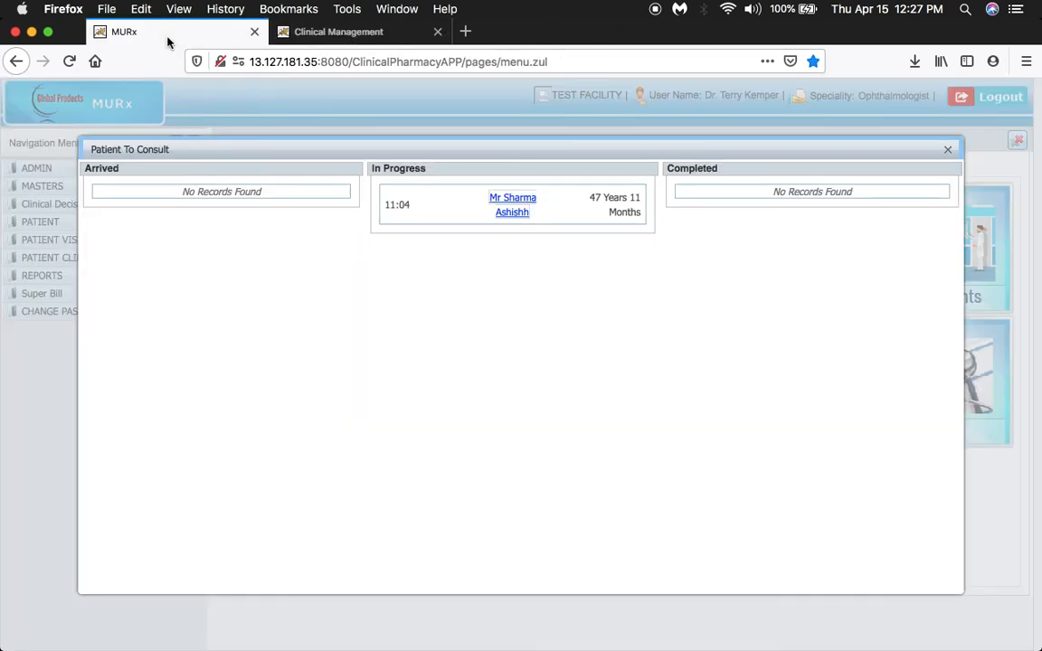
pyautogui.click(947, 152)
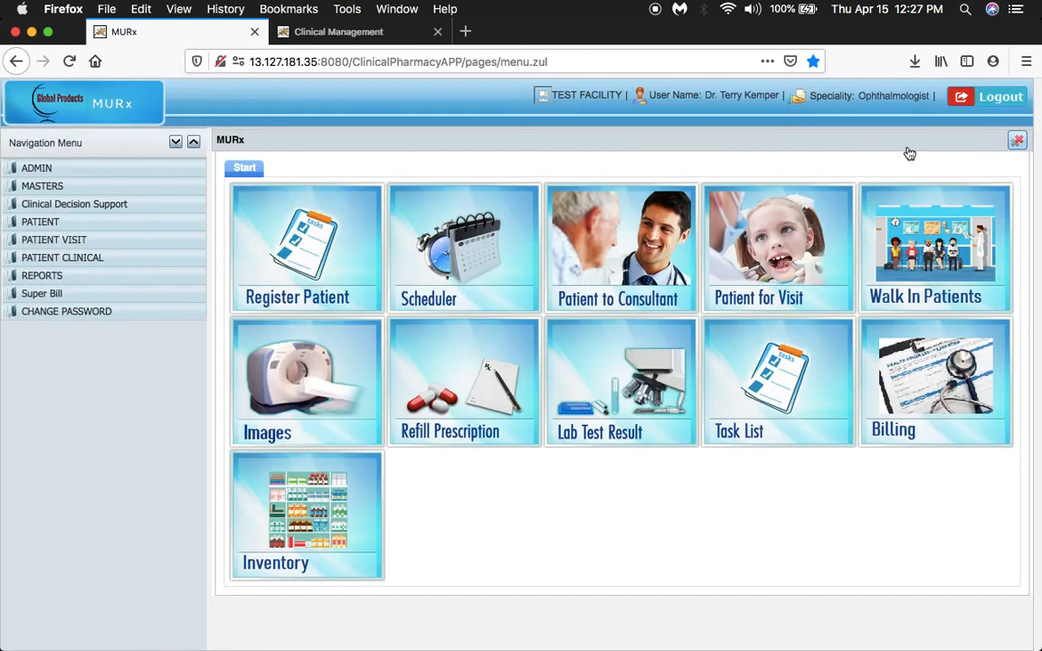
# Open the Patient Diagnosis List report and choose Senile cataract as the diagnosis through an ICD search for "Senile".
pyautogui.click(17, 277)
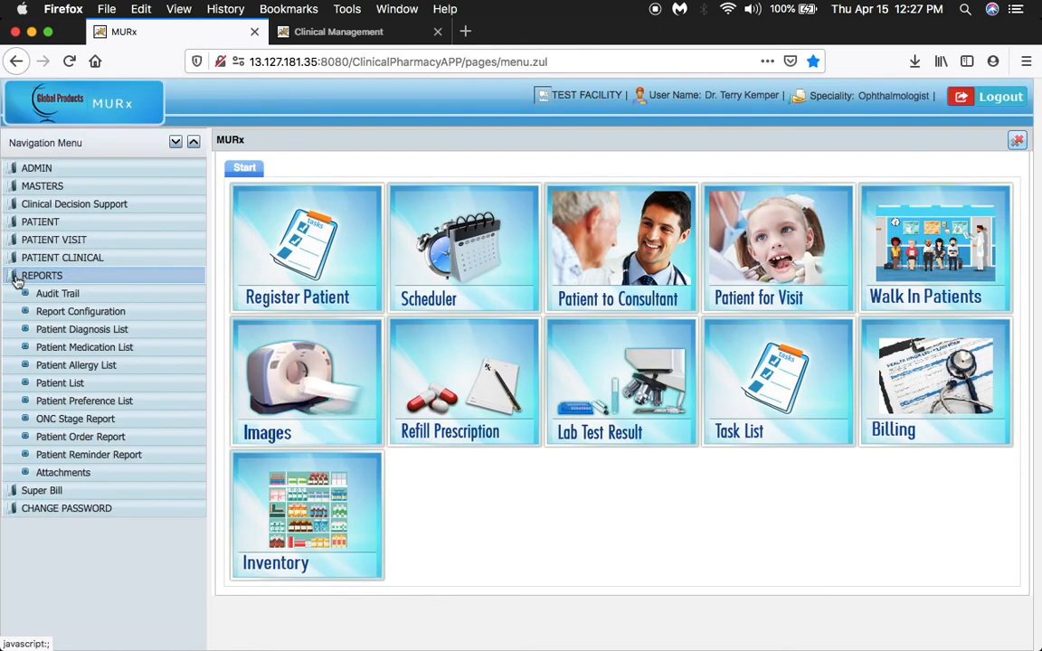
pyautogui.click(64, 333)
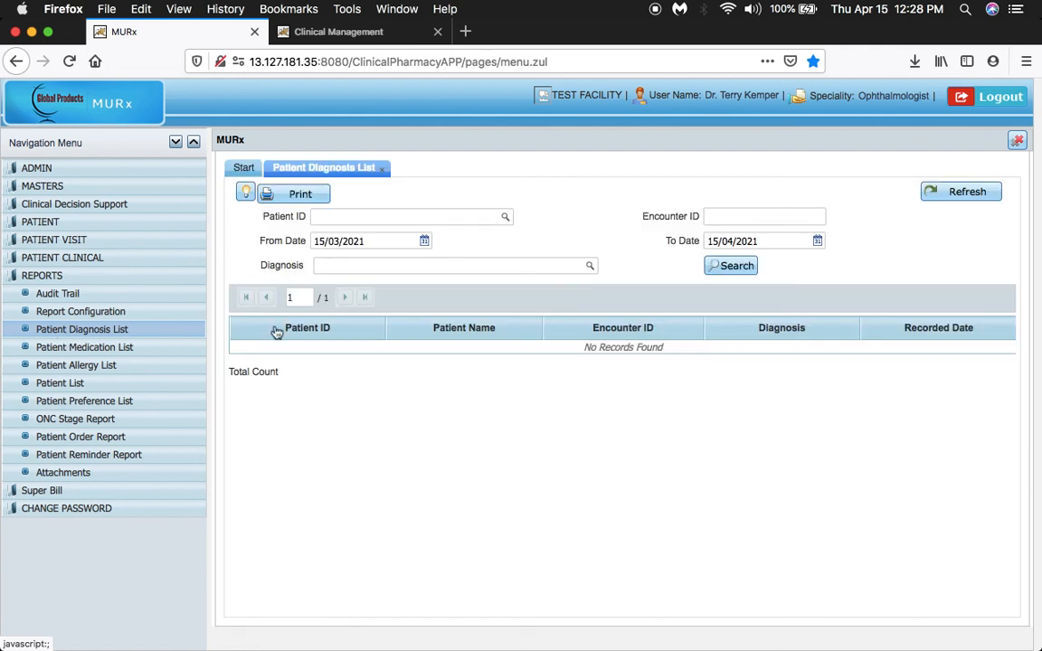
pyautogui.click(591, 268)
pyautogui.click(442, 319)
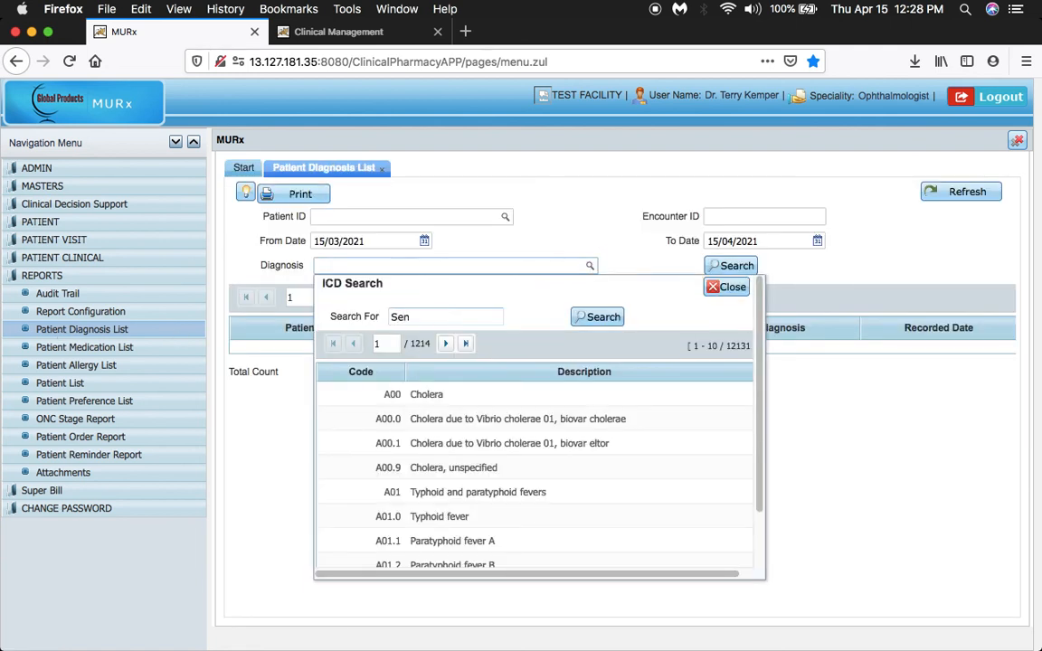
pyautogui.write('Senile')
pyautogui.press('Return')
pyautogui.click(448, 418)
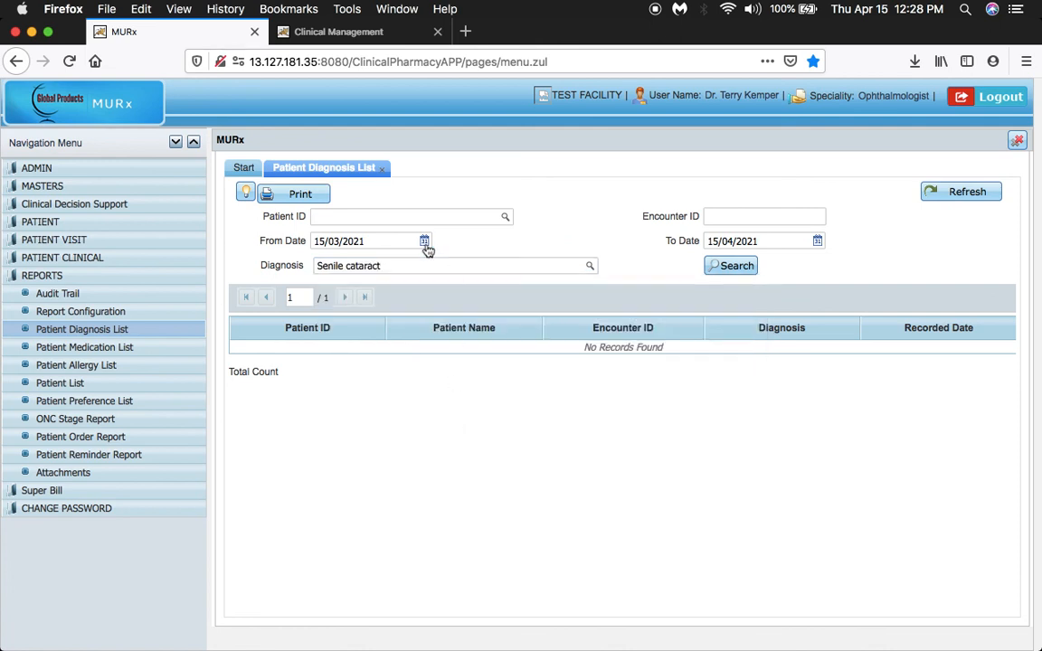
# Set the report's From Date to 01/01/2020 and search for the matching patient diagnoses.
pyautogui.click(424, 243)
pyautogui.doubleClick(416, 260)
pyautogui.click(420, 262)
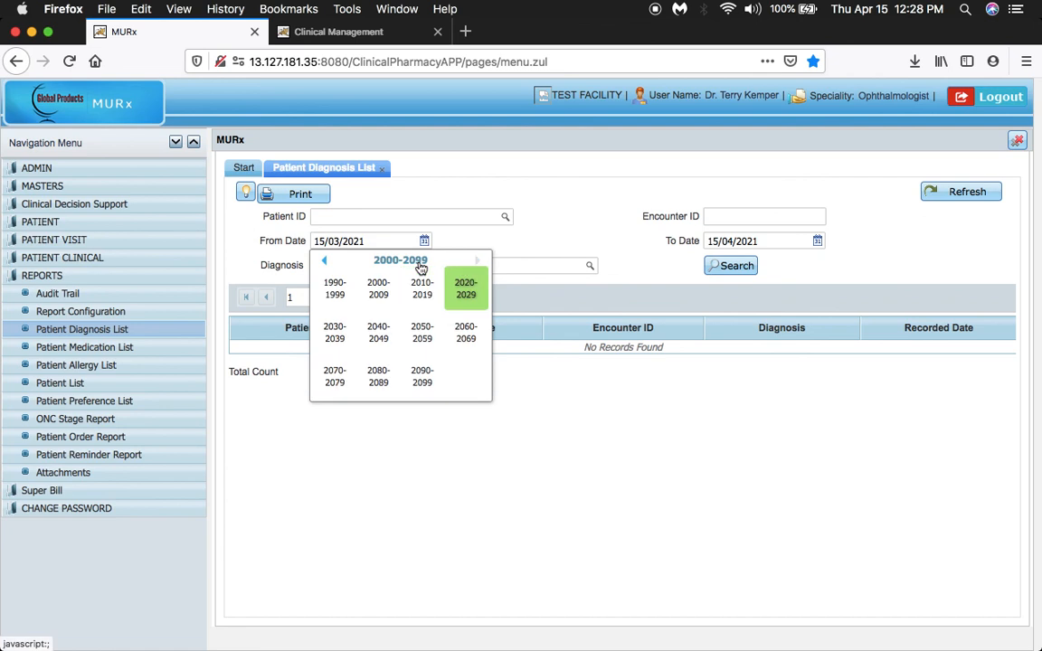
pyautogui.click(464, 290)
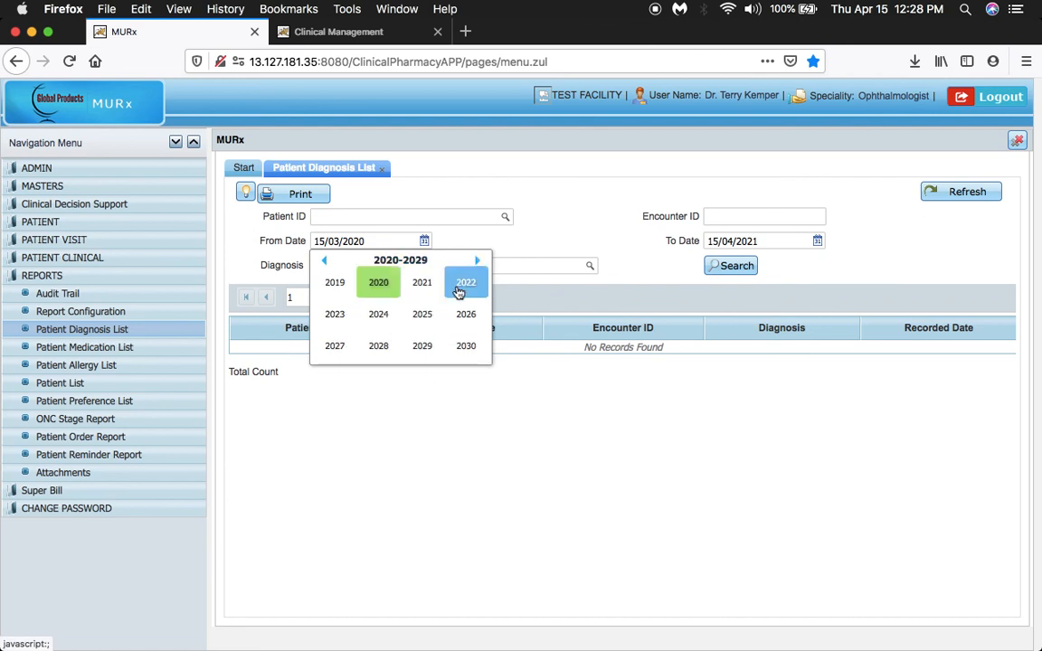
pyautogui.click(378, 284)
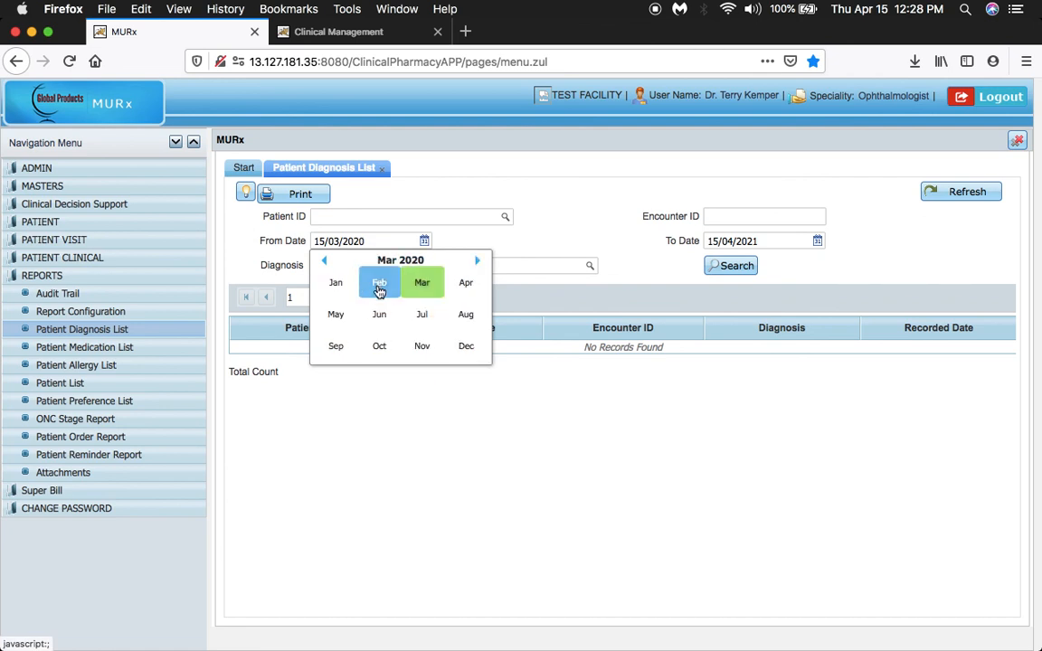
pyautogui.click(337, 288)
pyautogui.click(400, 292)
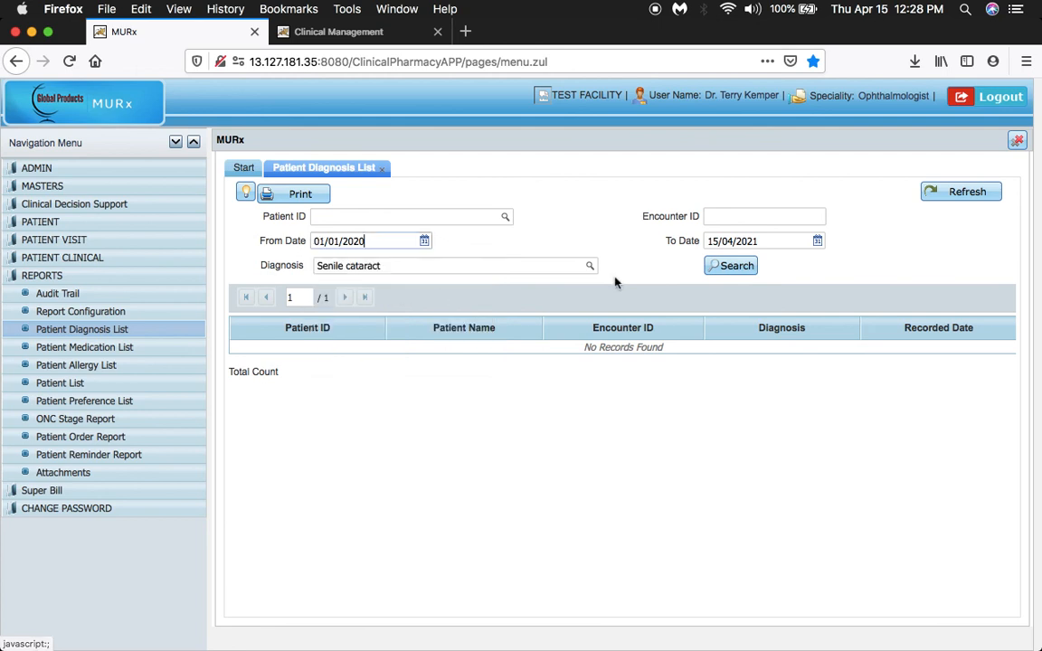
pyautogui.click(733, 268)
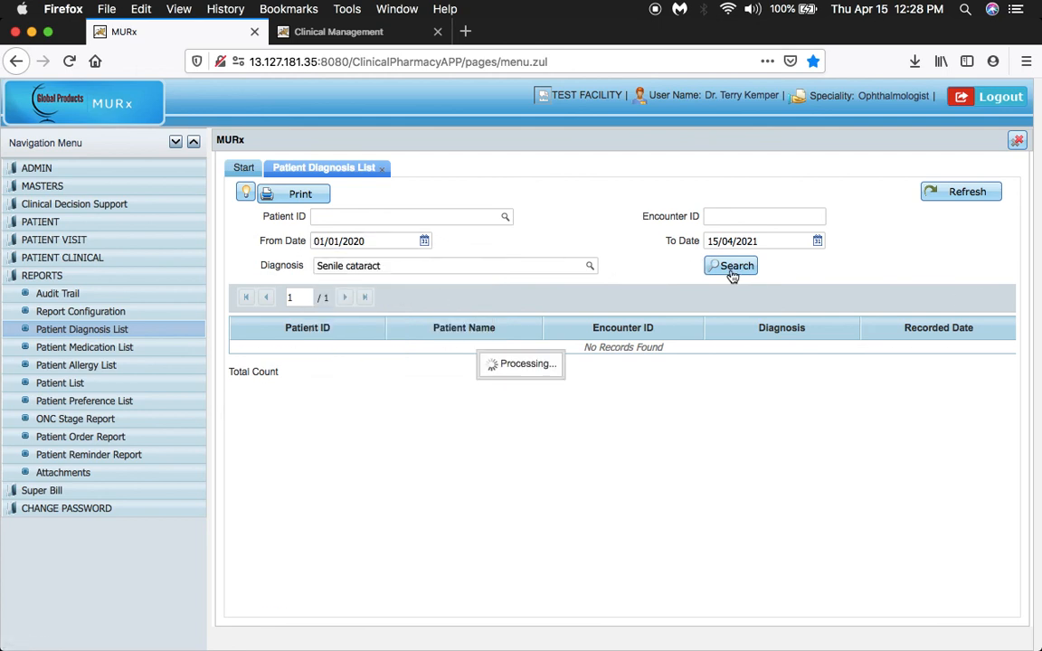
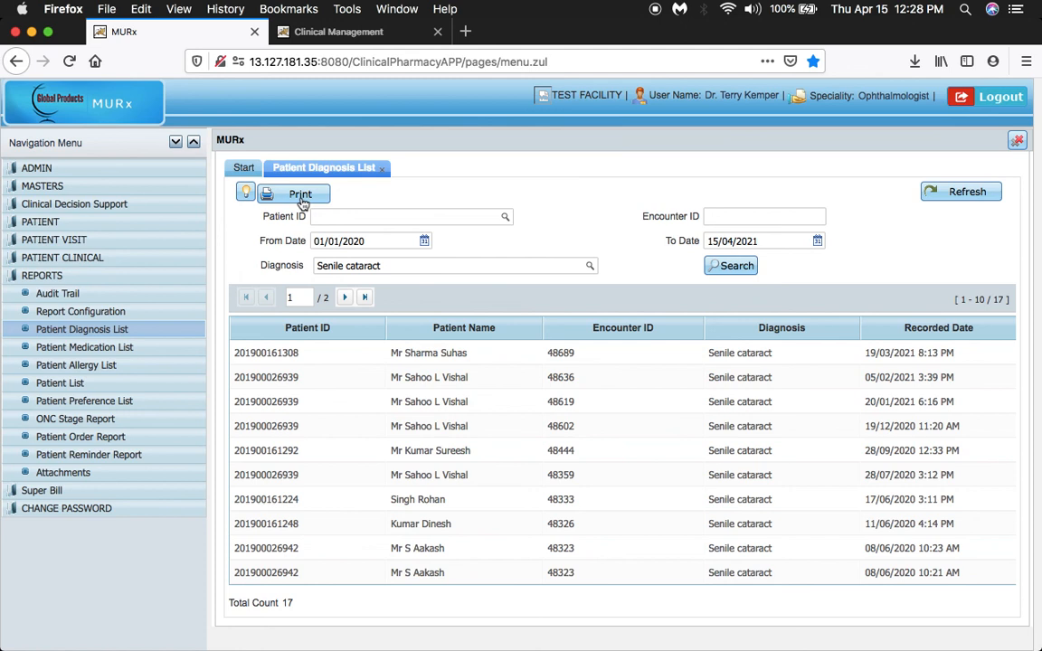
# Open the patient's billing and payments in Clinical Management and view the form for adding or modifying billing heads, then close it.
pyautogui.click(348, 32)
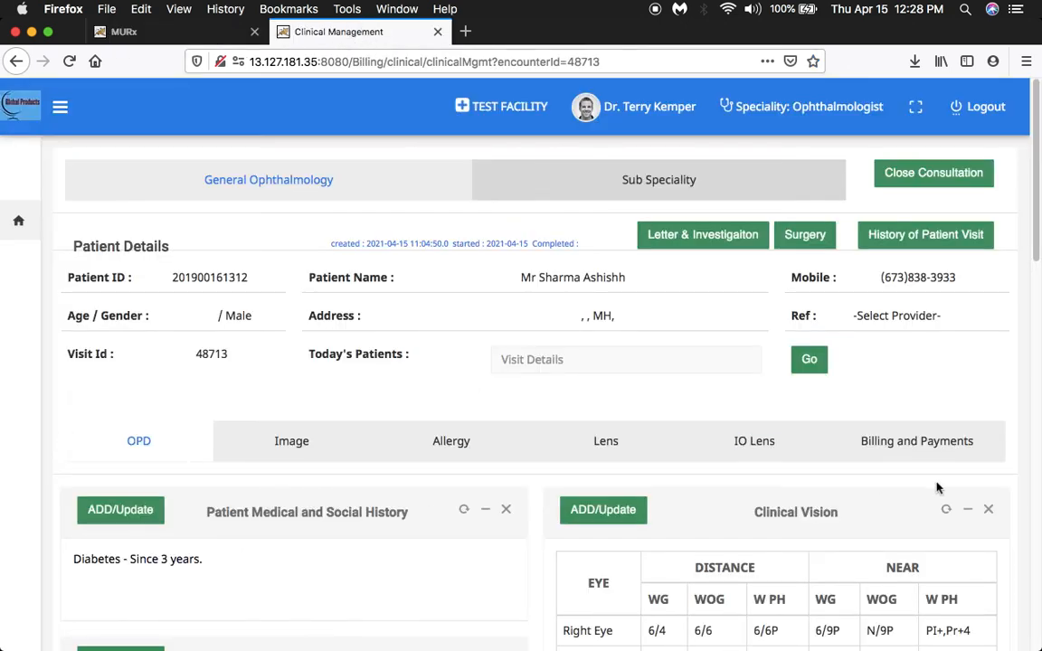
pyautogui.click(907, 442)
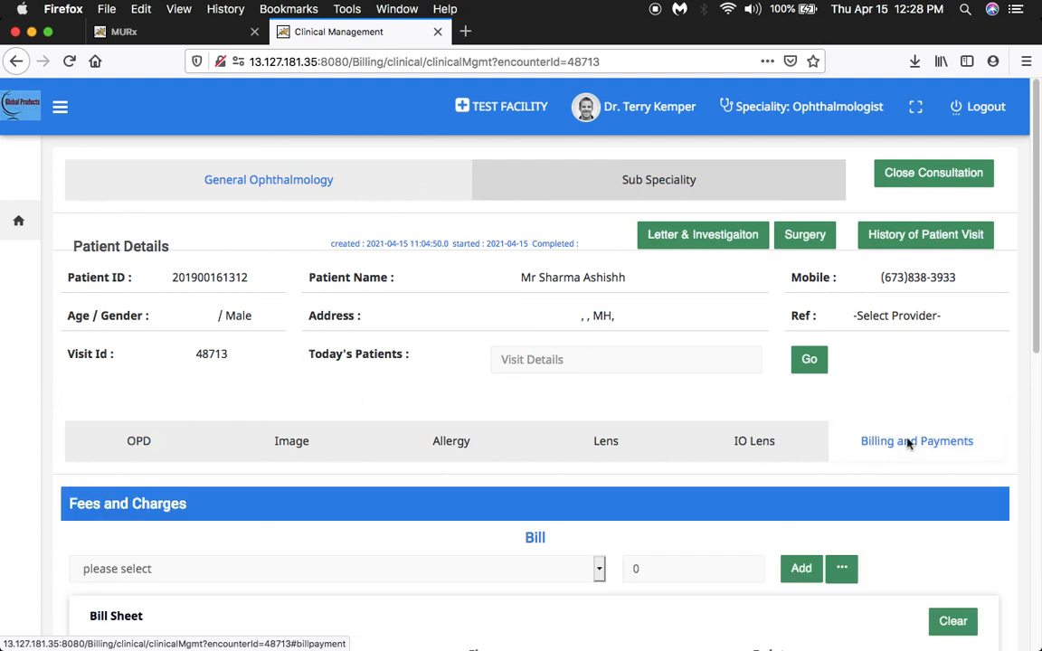
pyautogui.scroll(-5, 895, 509)
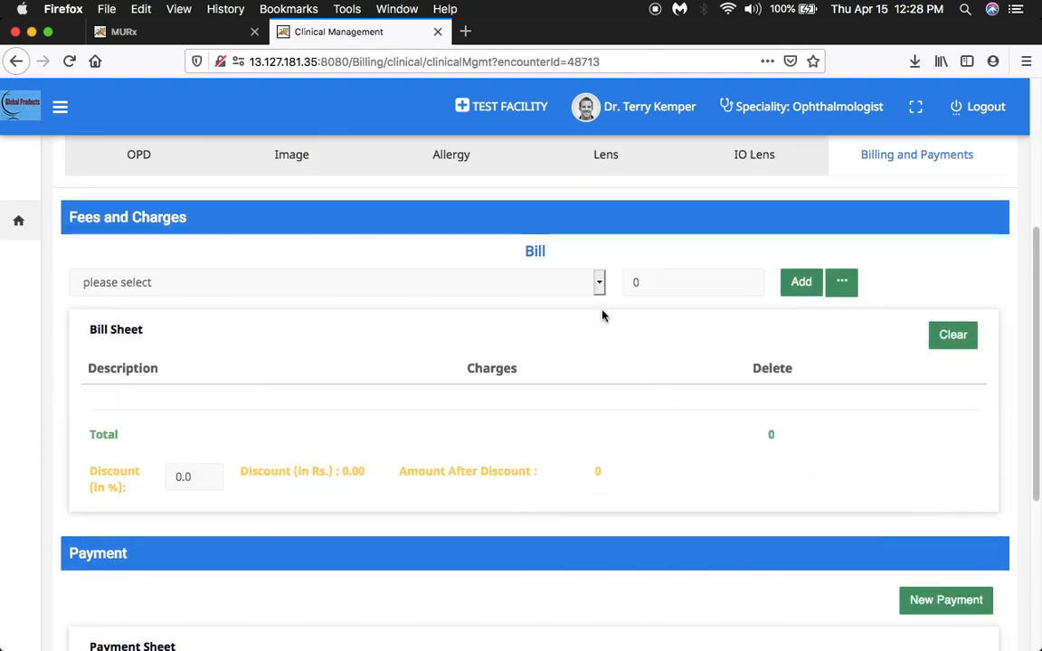
pyautogui.click(841, 282)
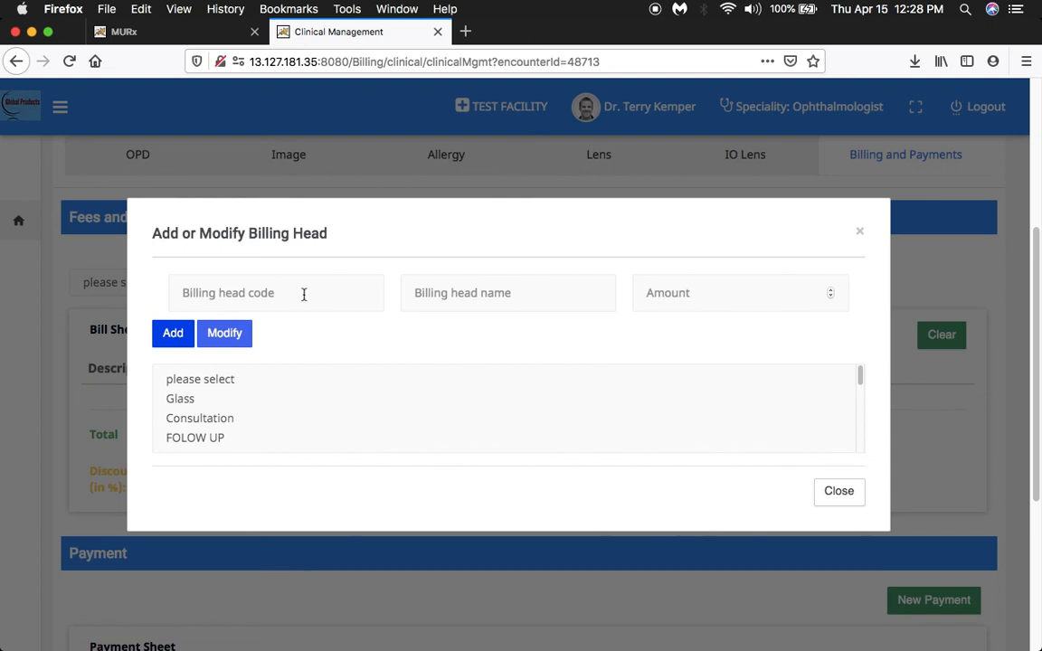
pyautogui.scroll(2, 344, 407)
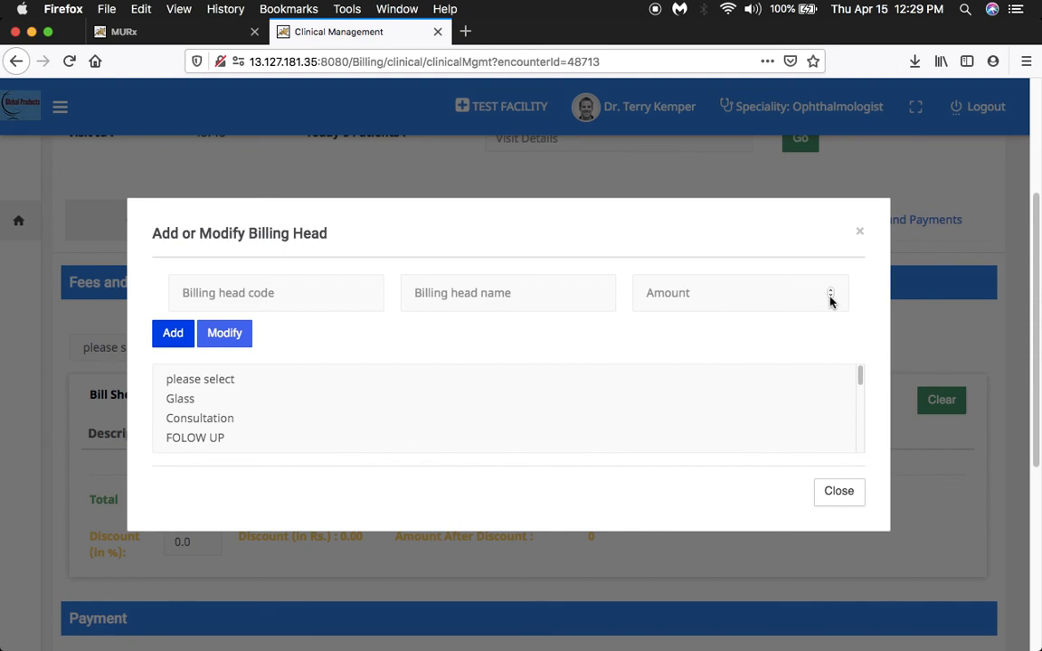
pyautogui.click(860, 233)
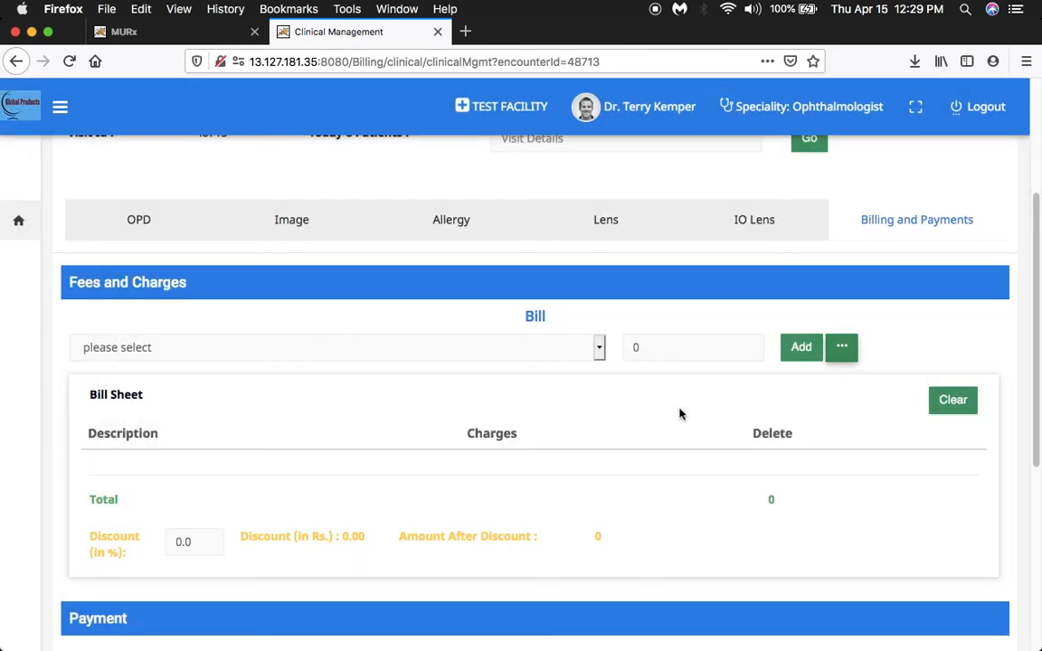
# Add the Glass charge of 2000.0 and the Consultation charge of 500.0 to the bill sheet.
pyautogui.scroll(1, 653, 411)
pyautogui.scroll(-1, 651, 411)
pyautogui.click(596, 335)
pyautogui.click(403, 347)
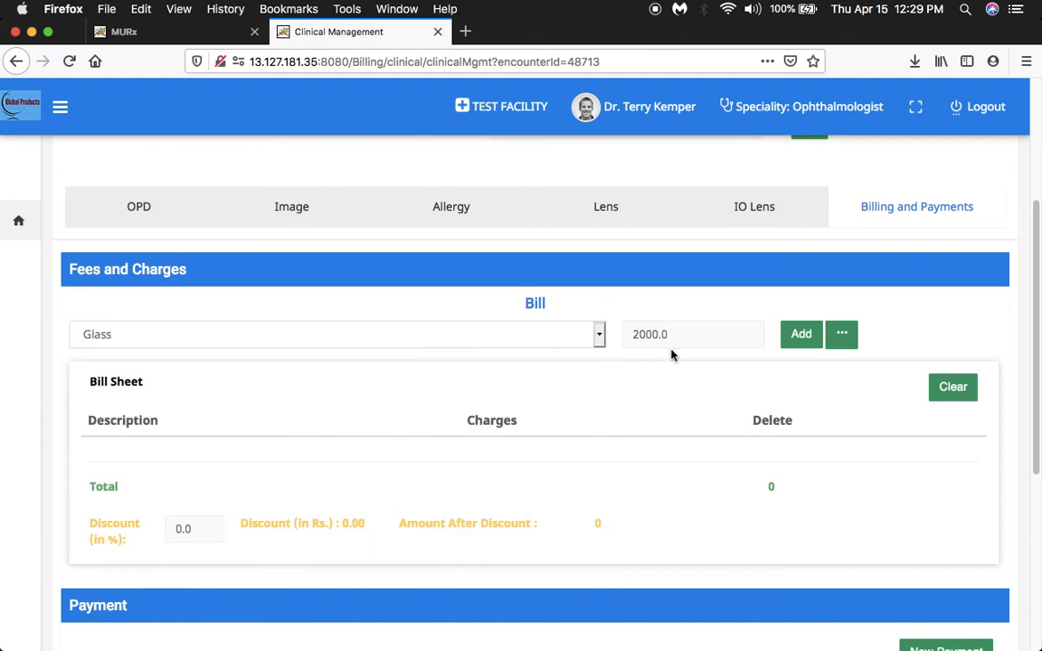
pyautogui.click(802, 334)
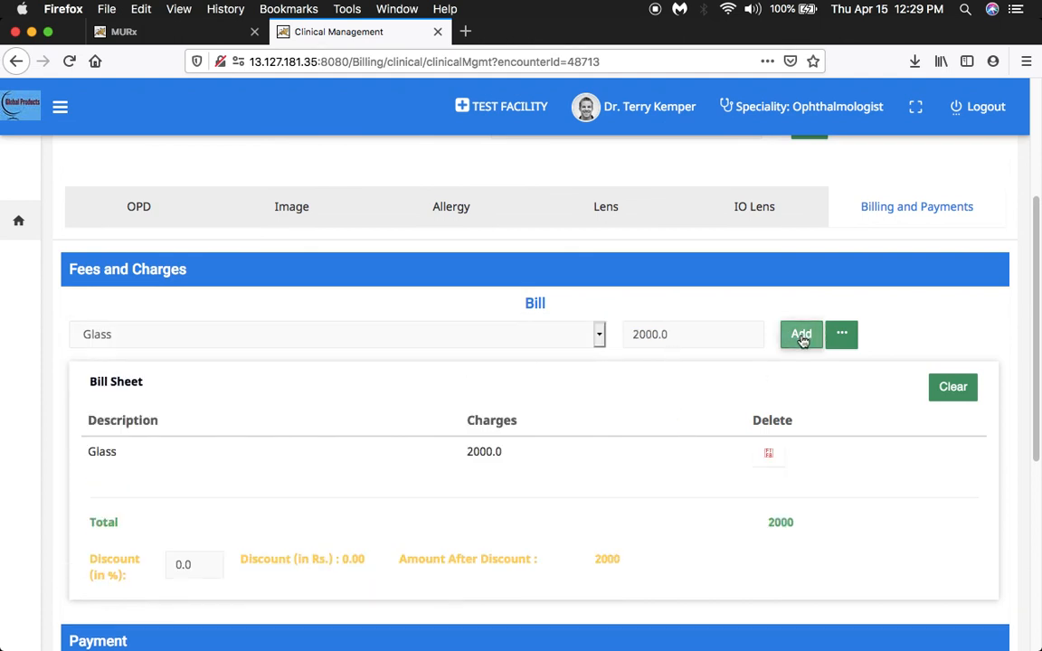
pyautogui.click(598, 338)
pyautogui.click(577, 349)
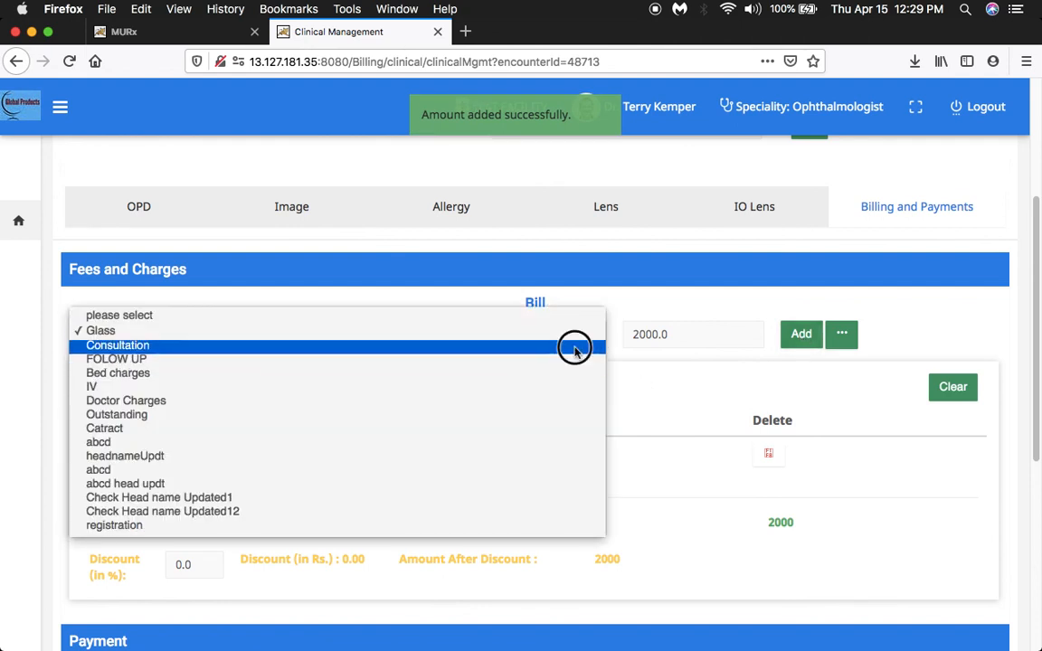
pyautogui.click(802, 334)
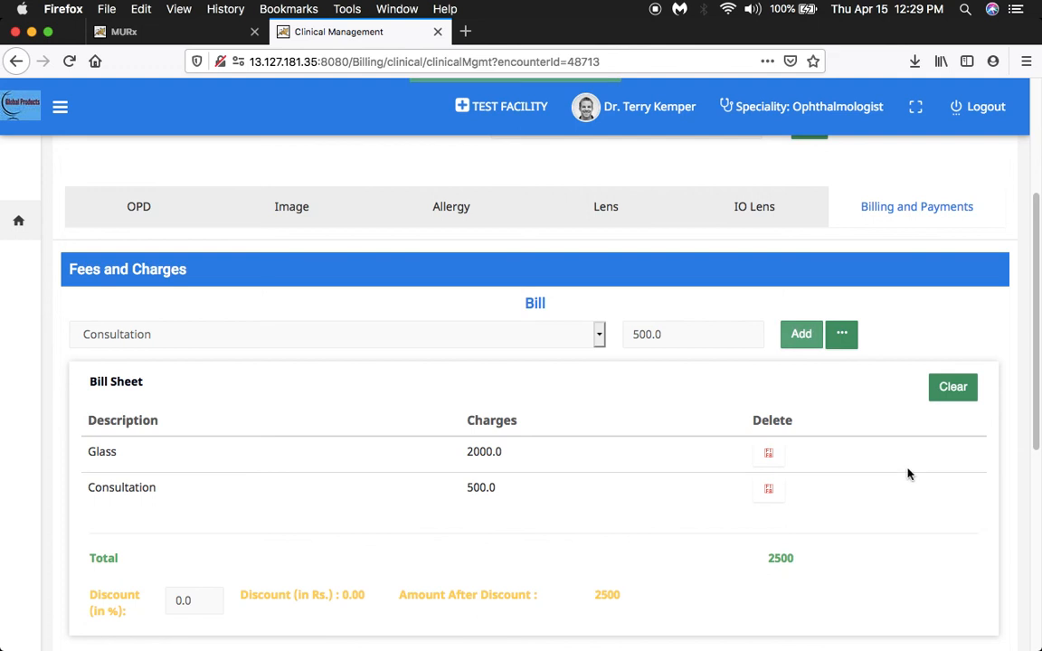
# Start a new payment for the bill and review the detail fields for cash, cheque and card payments.
pyautogui.scroll(-1, 910, 479)
pyautogui.scroll(-2, 912, 480)
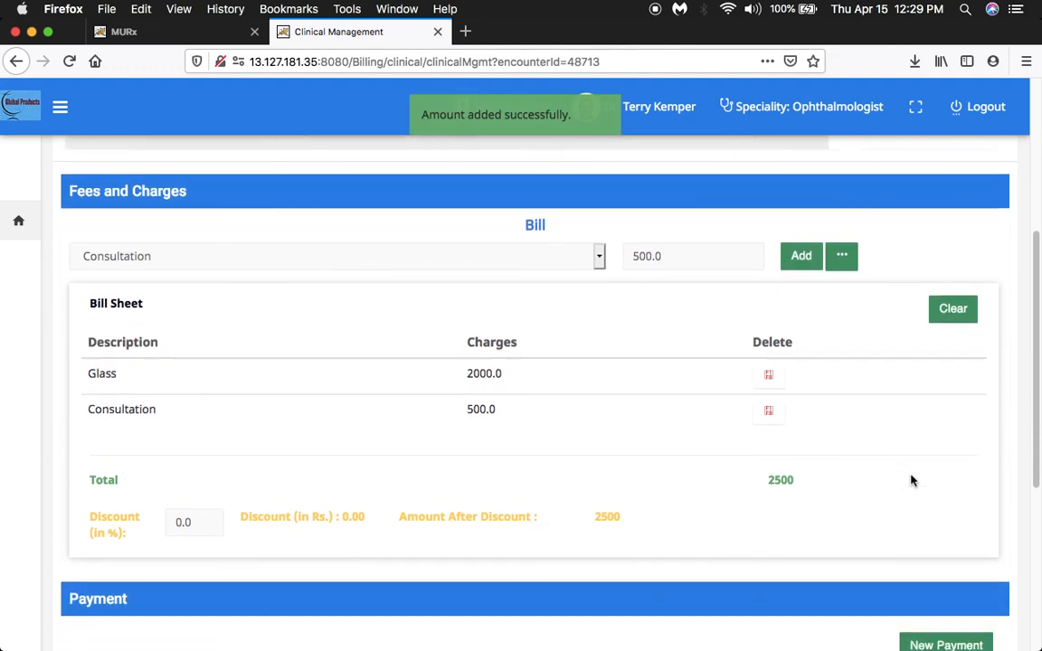
pyautogui.scroll(-5, 911, 480)
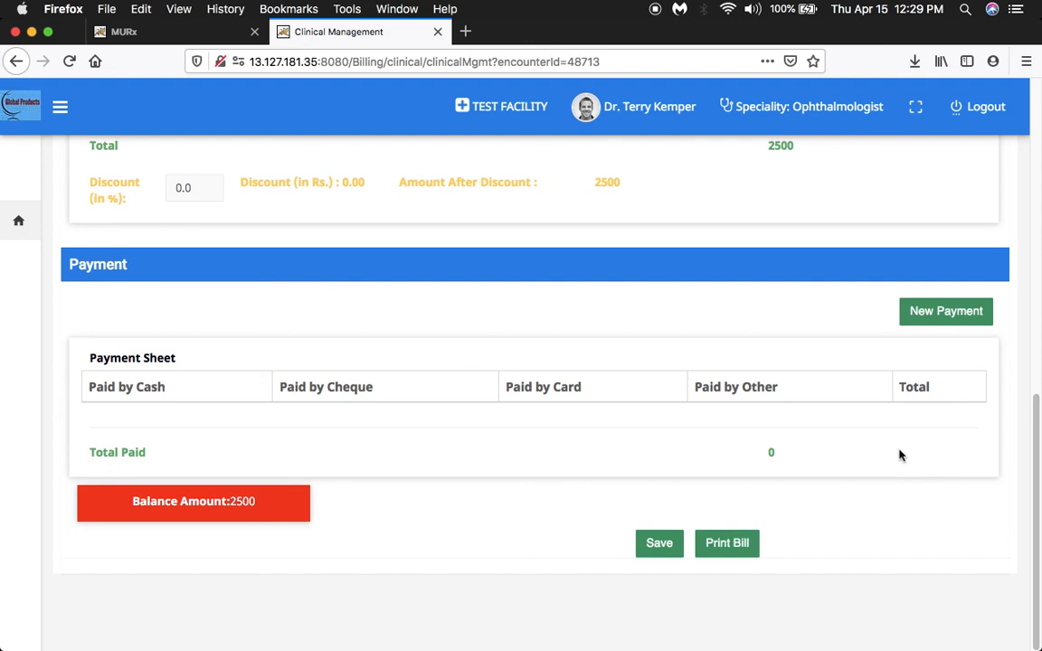
pyautogui.click(946, 321)
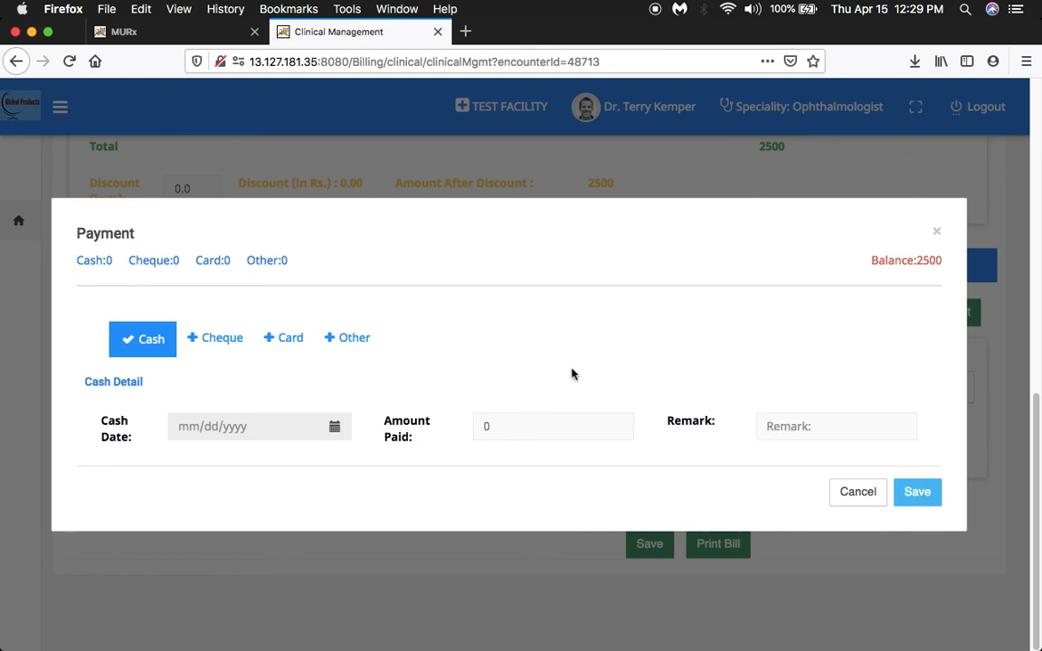
pyautogui.click(217, 341)
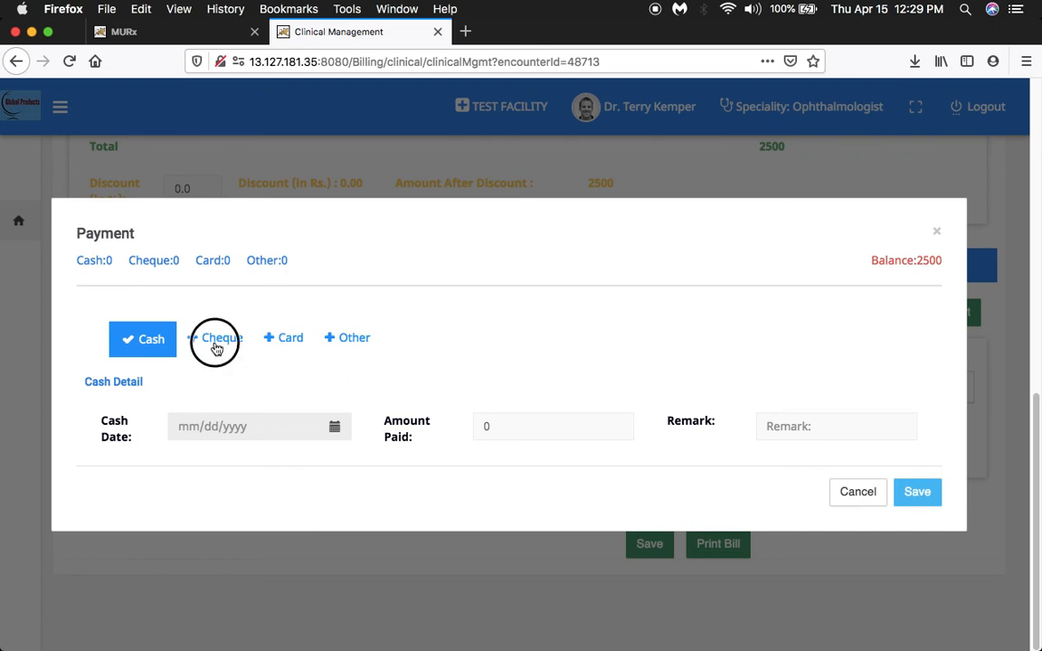
pyautogui.click(144, 272)
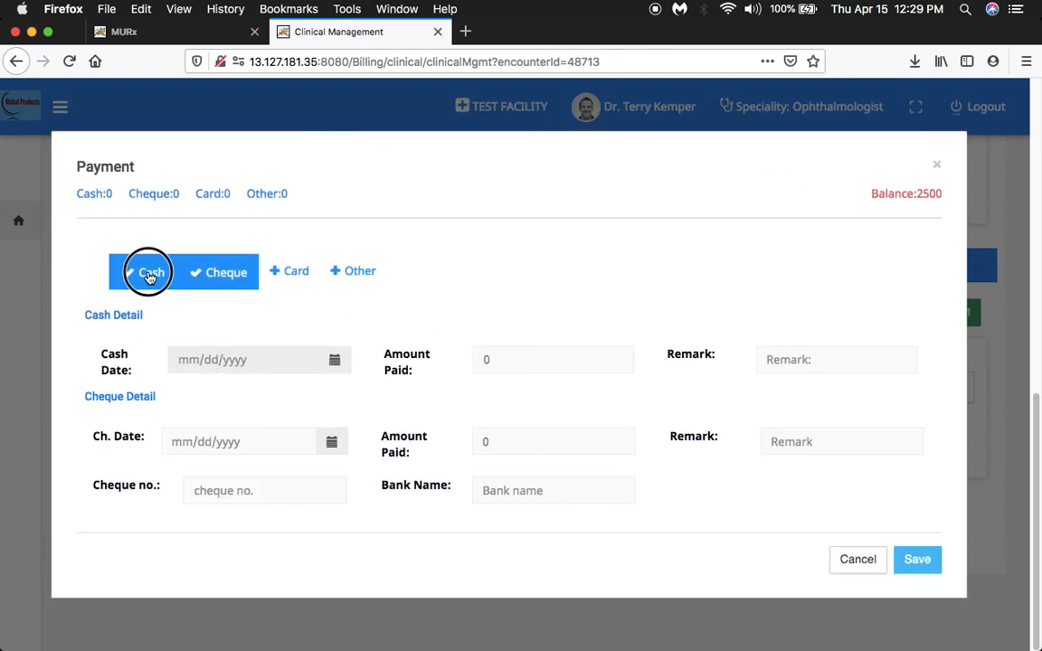
pyautogui.click(292, 323)
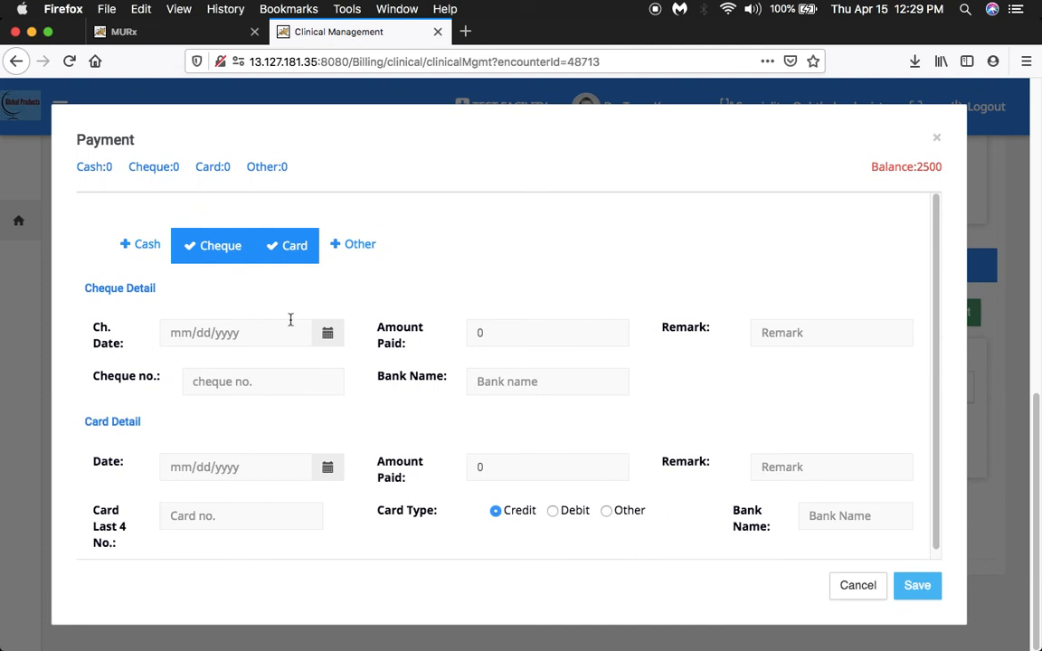
pyautogui.click(218, 259)
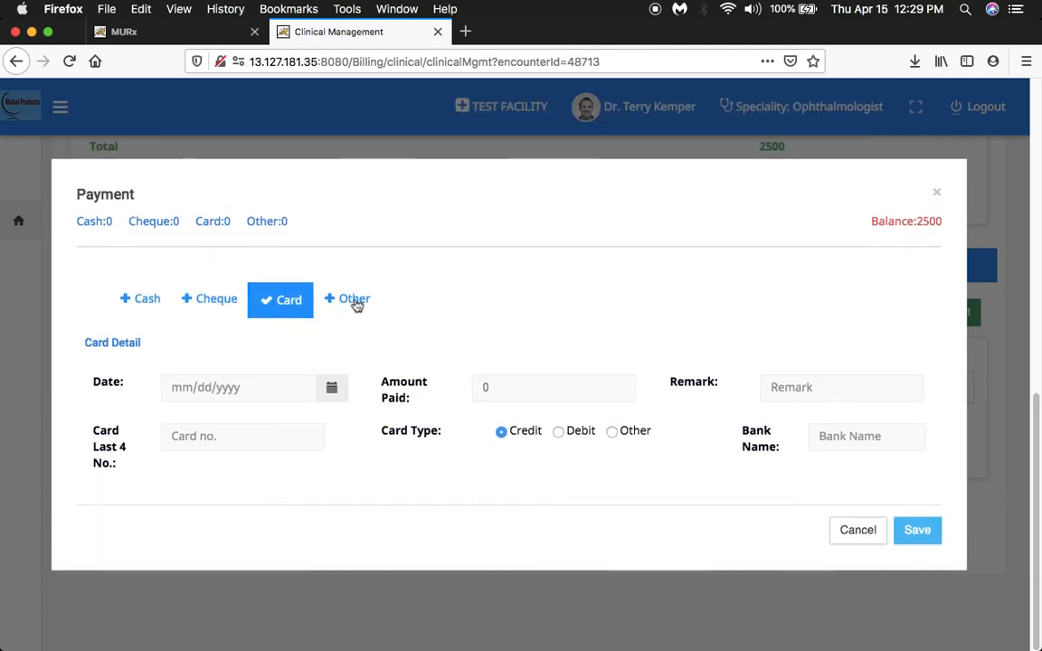
# Review the Other payment method and its list of payment options, and cancel the payment without saving.
pyautogui.click(354, 301)
pyautogui.click(291, 260)
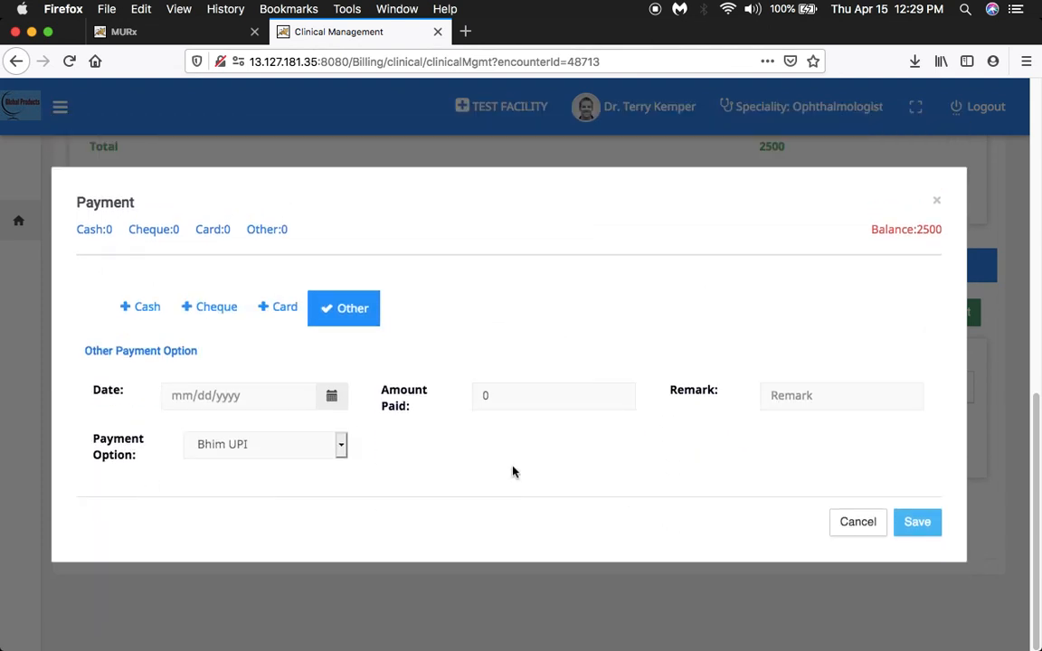
pyautogui.click(342, 447)
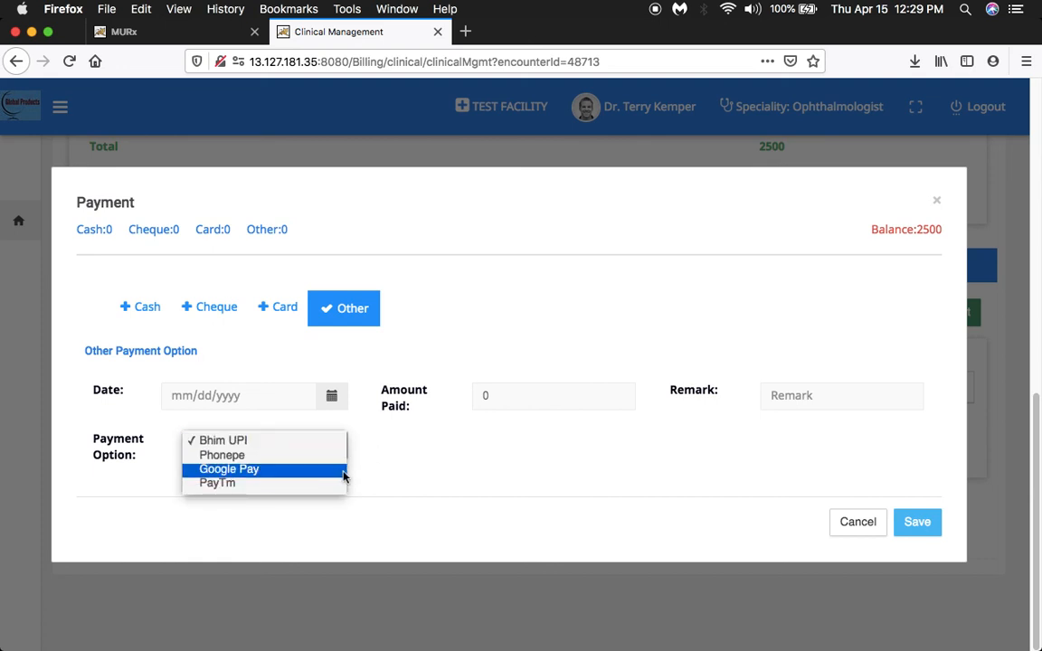
pyautogui.click(422, 476)
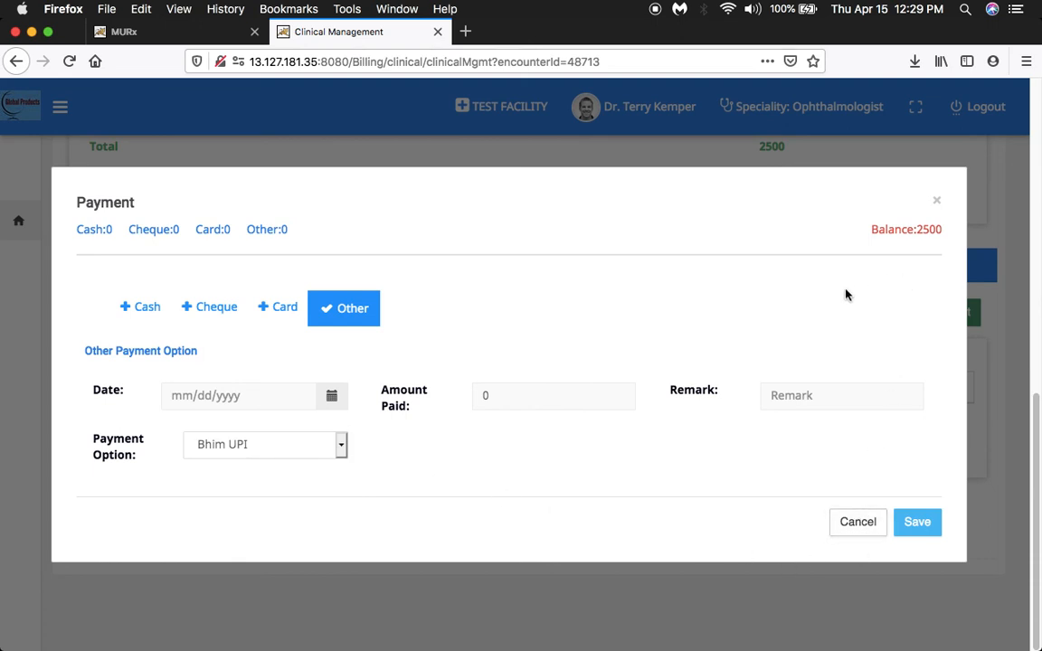
pyautogui.click(871, 524)
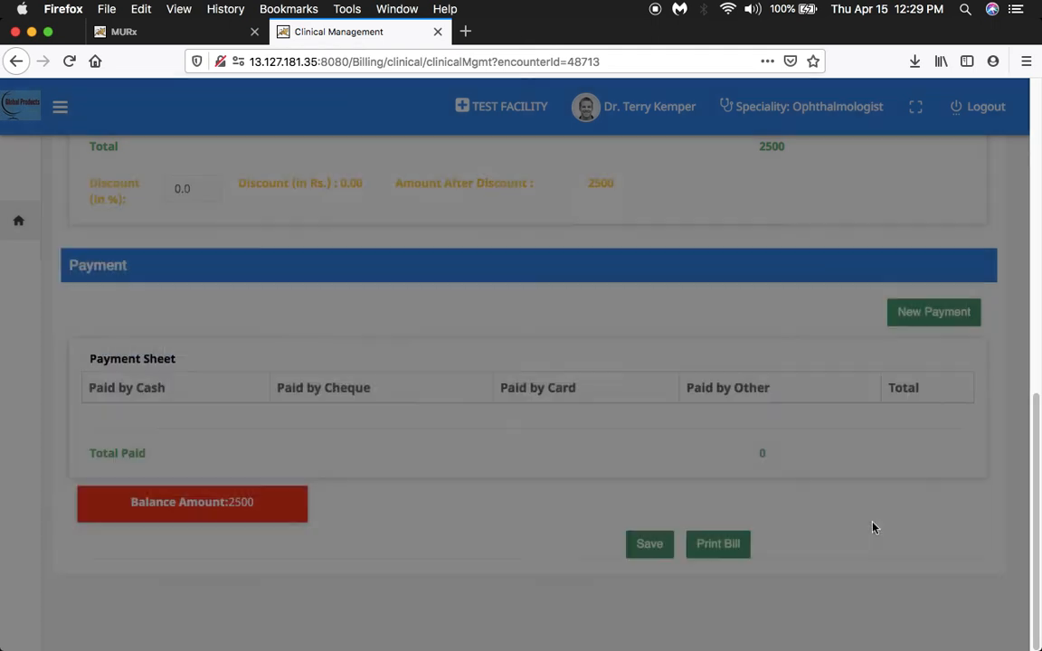
# Switch back to the MURx application, collapse the Reports and General Master groups, and open Add Drug under the Drug Master.
pyautogui.click(151, 33)
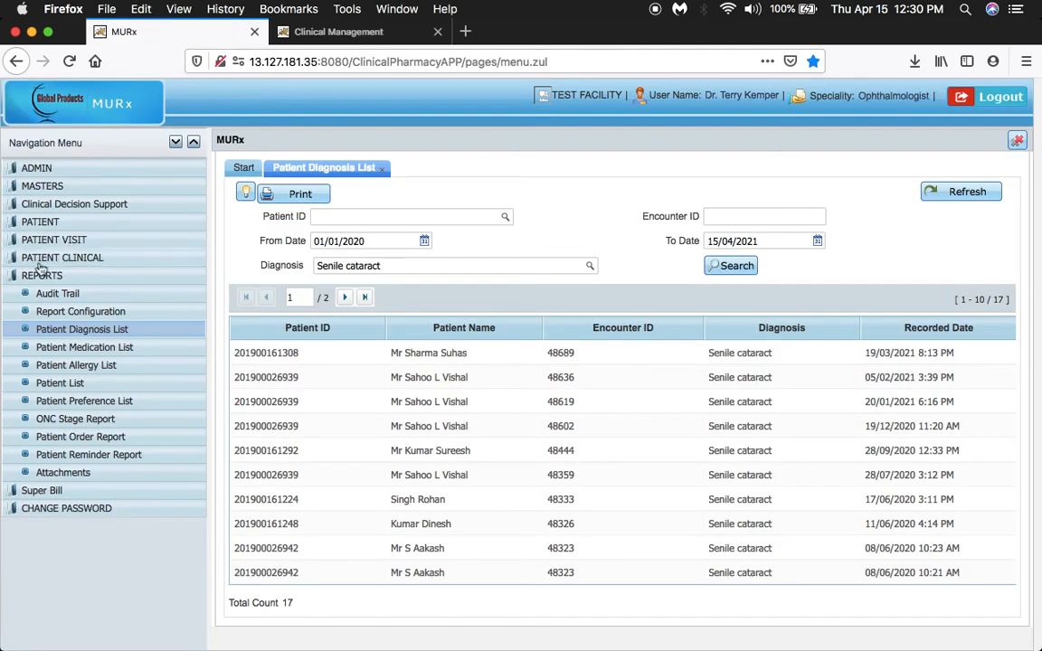
pyautogui.click(14, 280)
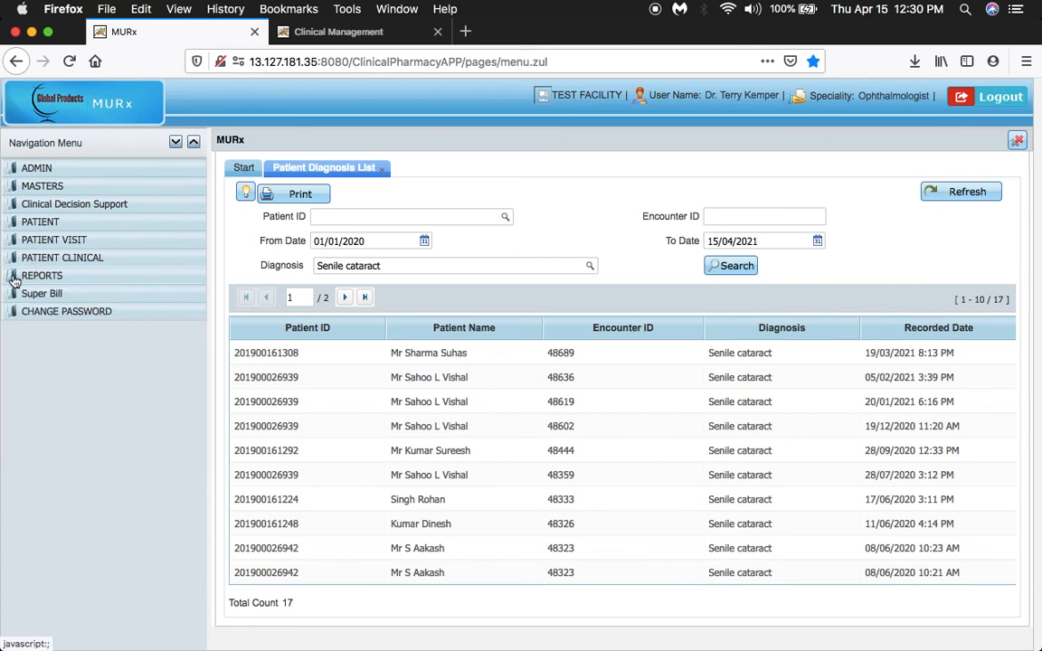
pyautogui.click(13, 186)
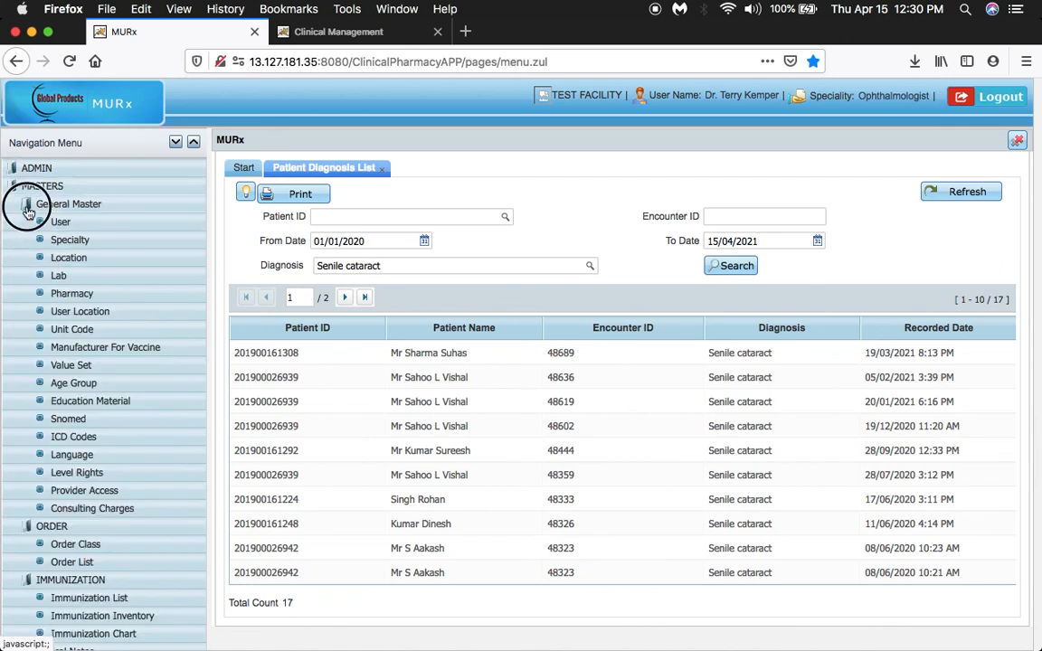
pyautogui.click(28, 204)
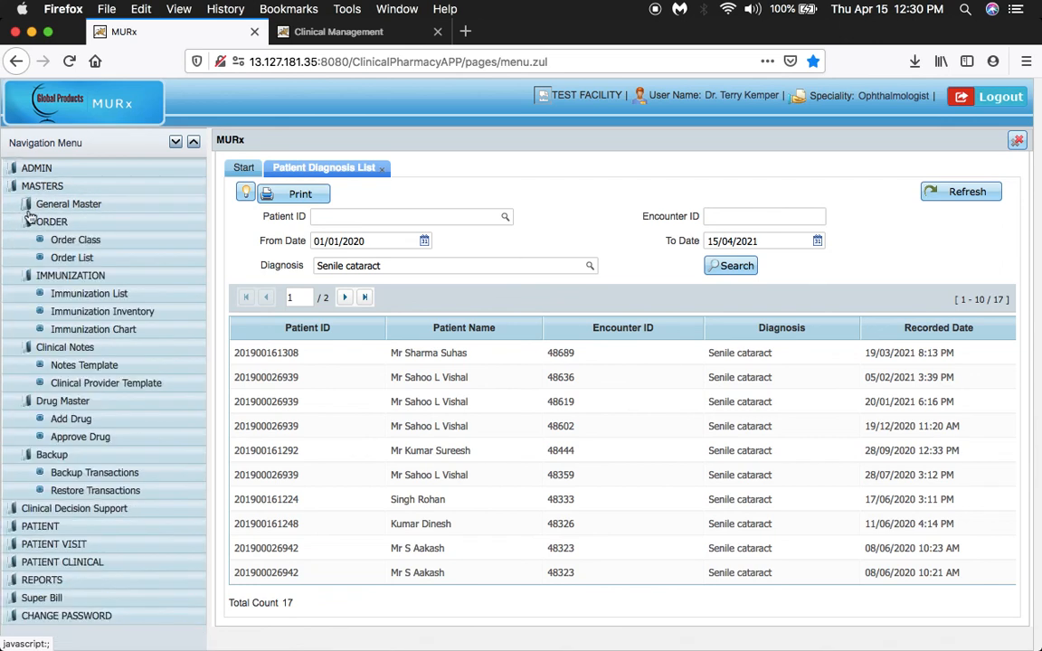
pyautogui.click(80, 421)
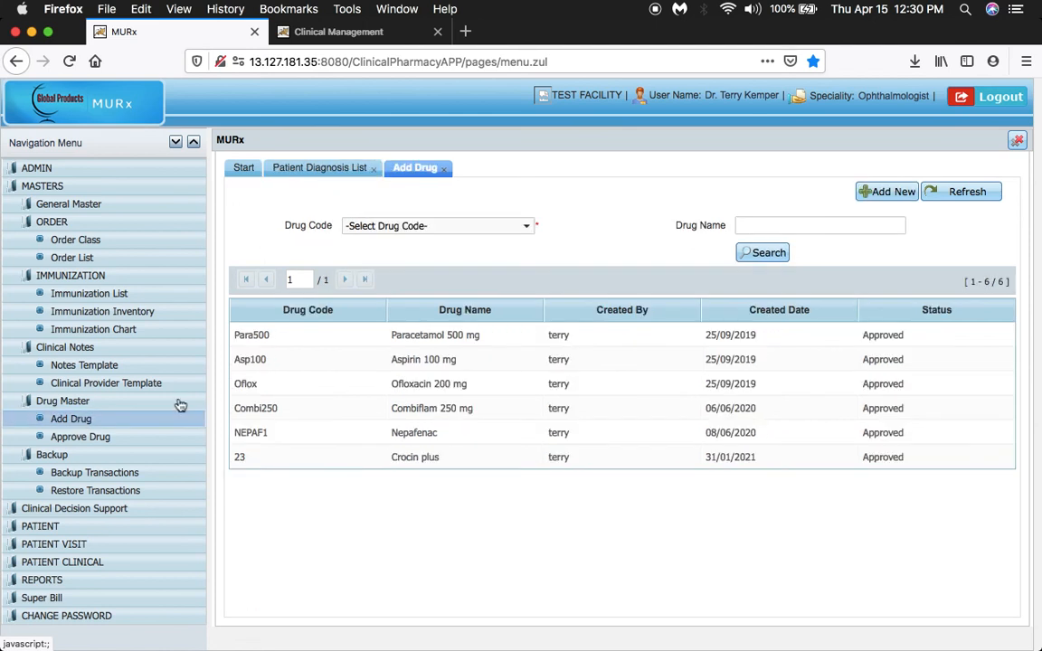
# View the blank new drug form with its code, name and brand fields, close it, and open the Approve Drug list.
pyautogui.click(879, 192)
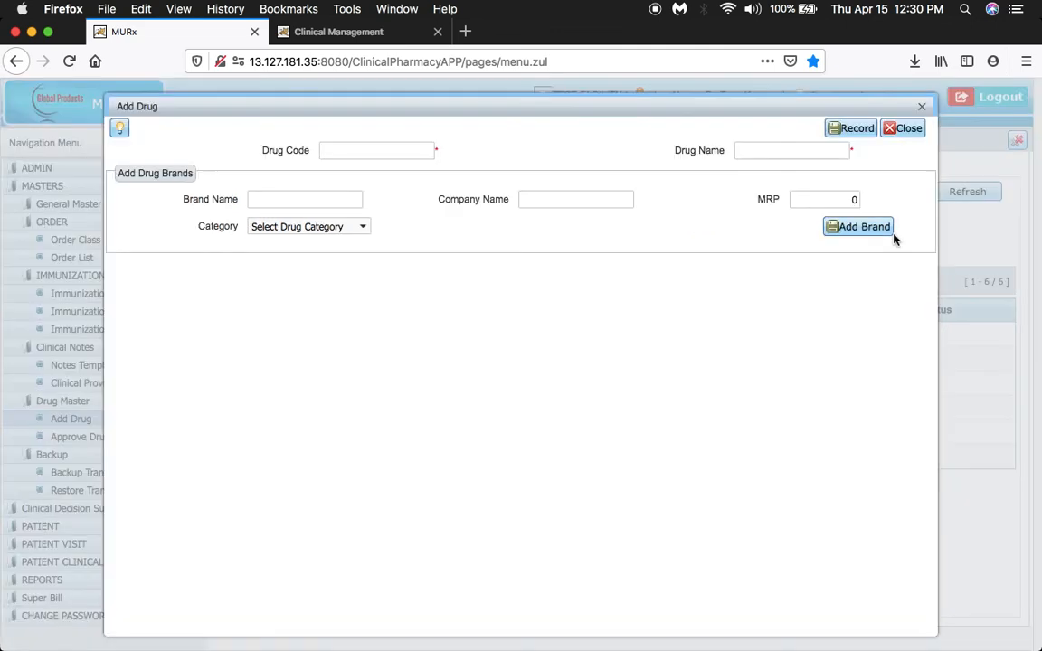
pyautogui.click(364, 151)
pyautogui.click(771, 154)
pyautogui.click(902, 132)
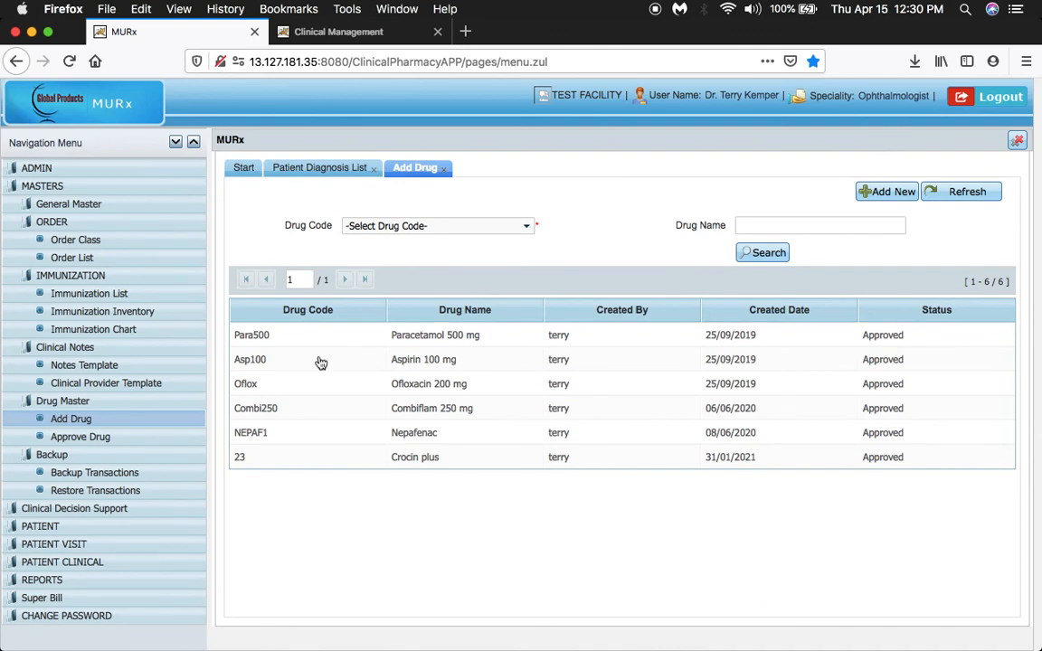
pyautogui.click(102, 437)
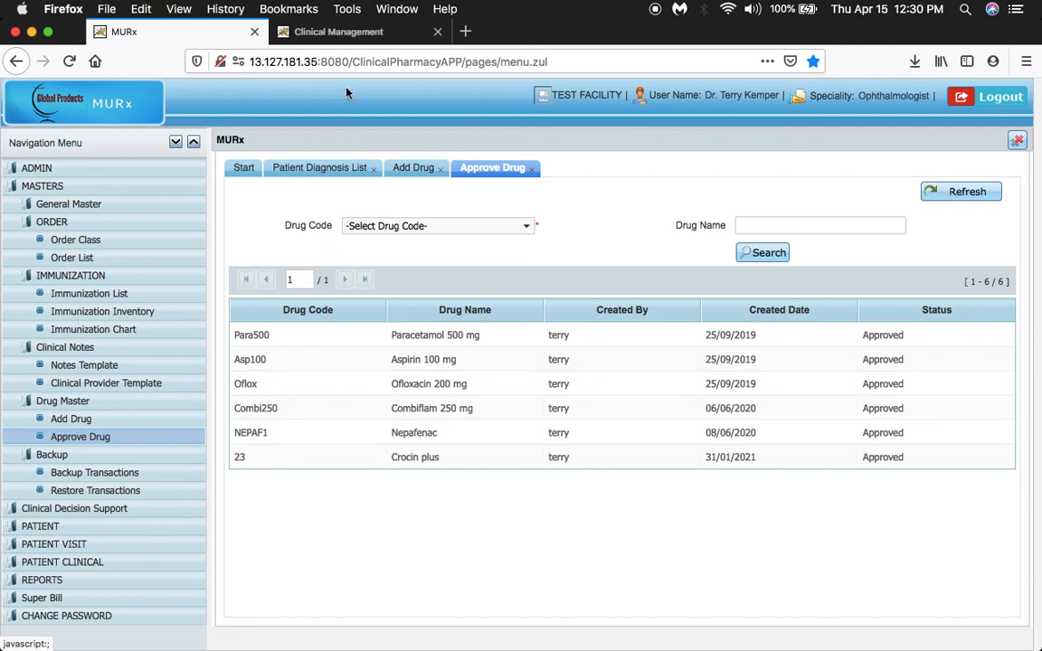
# Return to the patient's Clinical Management page and show the OPD consultation sections.
pyautogui.click(316, 31)
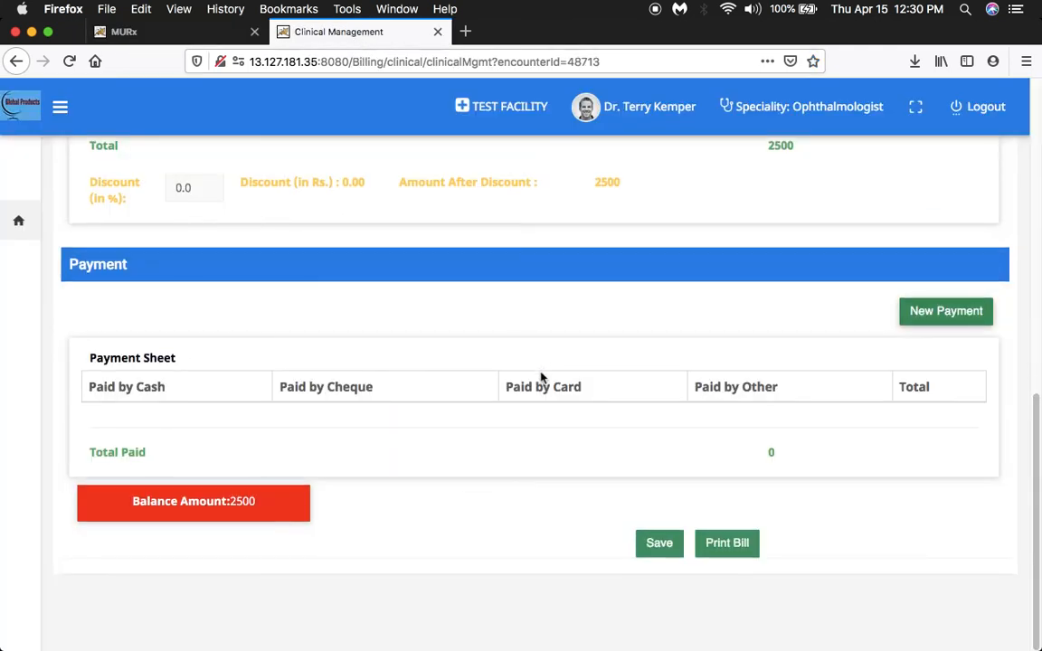
pyautogui.moveTo(1029, 438); pyautogui.dragTo(1023, 161)
pyautogui.click(137, 395)
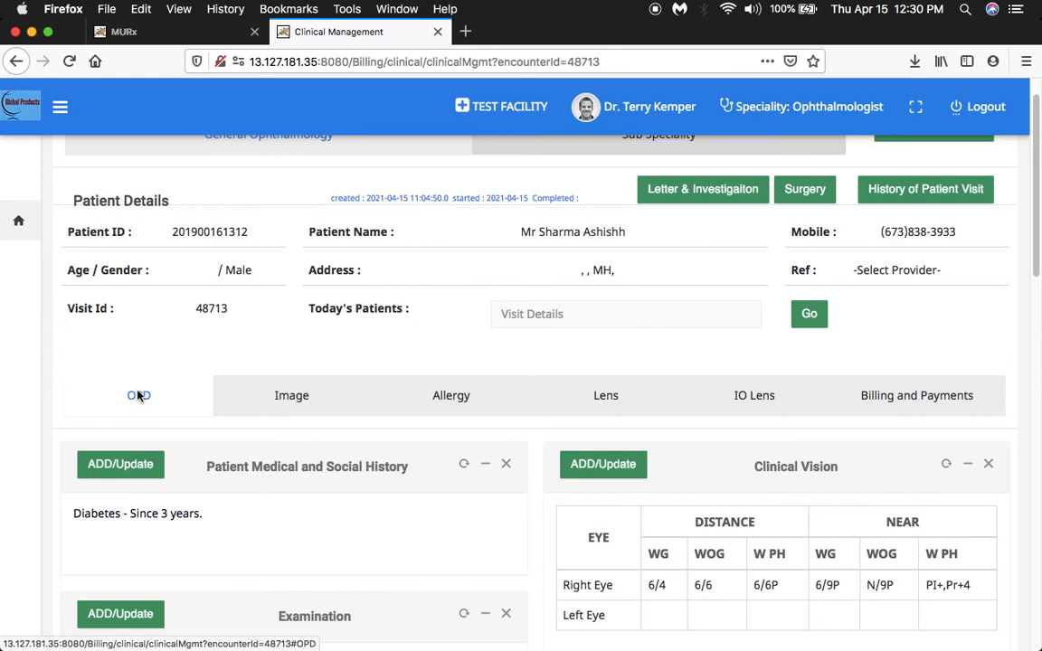